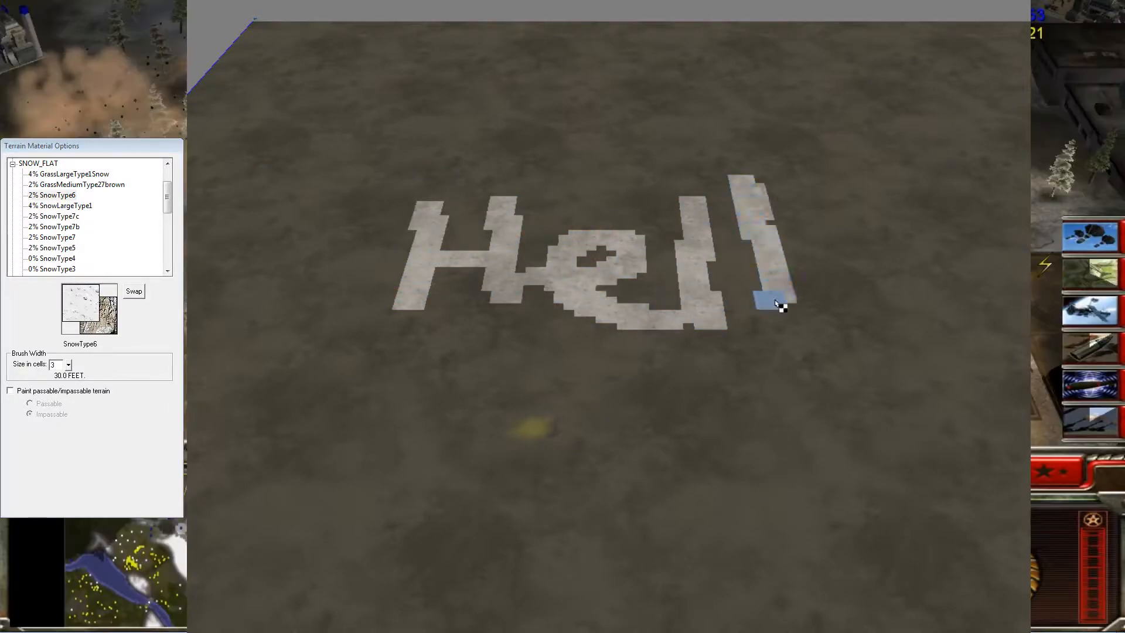
Paint the final "o" of "Hello" and the word "Everyone" beneath it on the terrain using SnowType6 with a 3-cell brush
mouse_move(843, 247)
mouse_down()
mouse_move(869, 231)
mouse_move(843, 230)
mouse_up()
right_drag(785, 292, 661, 395)
mouse_move(472, 340)
mouse_down()
mouse_move(445, 325)
mouse_move(486, 434)
mouse_move(547, 422)
mouse_move(588, 319)
mouse_up()
click(644, 398)
mouse_move(639, 393)
mouse_down()
mouse_move(630, 410)
mouse_move(718, 439)
mouse_up()
right_drag(533, 417, 694, 403)
mouse_move(653, 349)
mouse_down()
mouse_move(655, 430)
mouse_move(704, 332)
mouse_move(835, 502)
mouse_move(668, 507)
mouse_up()
mouse_move(667, 506)
right_down()
mouse_move(741, 442)
mouse_move(697, 368)
right_up()
drag(693, 367, 713, 374)
right_drag(602, 416, 779, 395)
mouse_move(689, 385)
mouse_down()
mouse_move(693, 439)
mouse_move(781, 490)
mouse_up()
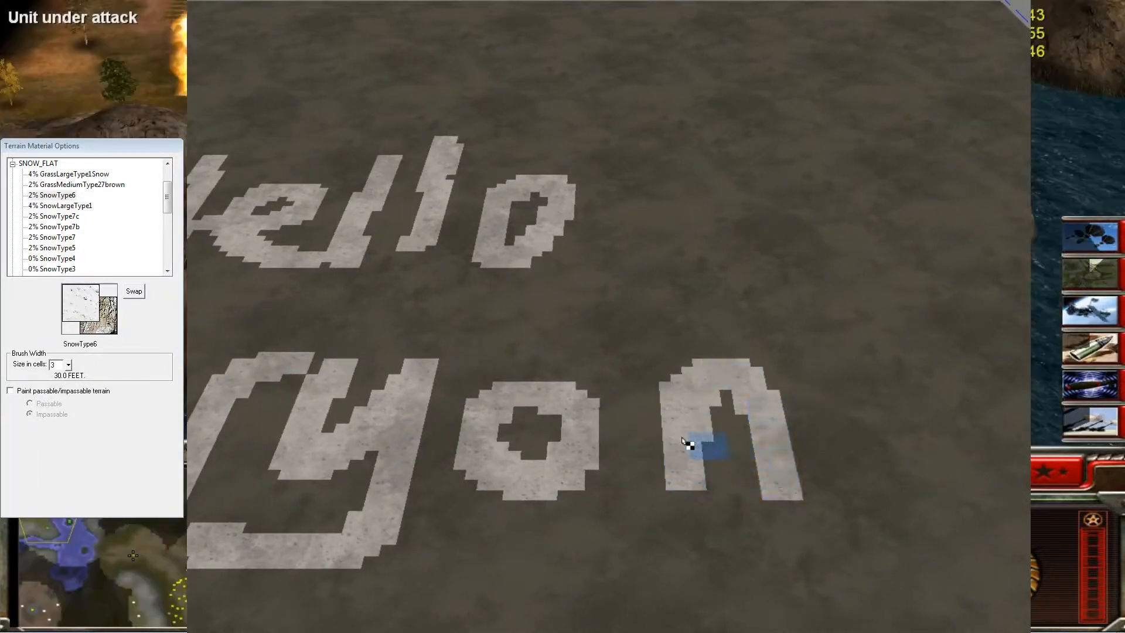
right_drag(695, 444, 838, 421)
mouse_move(709, 432)
mouse_down()
mouse_move(725, 398)
mouse_move(802, 517)
mouse_up()
drag(833, 288, 874, 429)
click(875, 507)
Paint a smiley face with two square eyes and a wide curved mouth below the "Hello Everyone" text
mouse_move(876, 507)
right_down()
mouse_move(713, 497)
mouse_move(572, 532)
right_up()
click(505, 381)
click(637, 375)
mouse_move(346, 398)
mouse_down()
mouse_move(623, 573)
mouse_move(748, 432)
mouse_move(742, 421)
mouse_up()
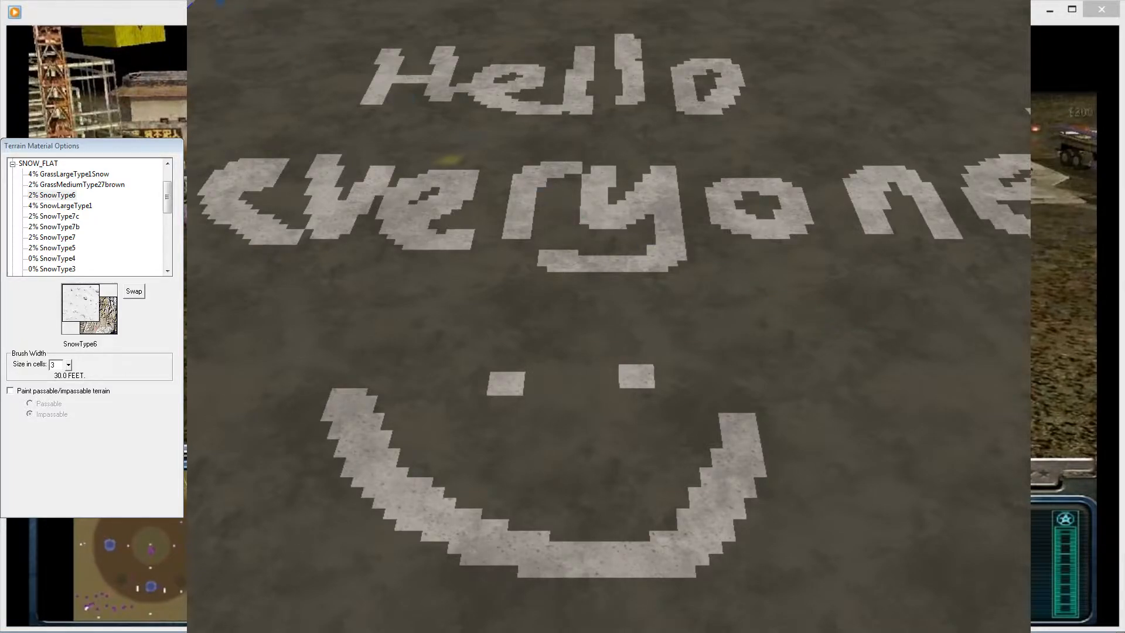
mouse_move(781, 241)
right_down()
mouse_move(605, 174)
mouse_move(896, 297)
right_up()
right_drag(803, 309, 705, 226)
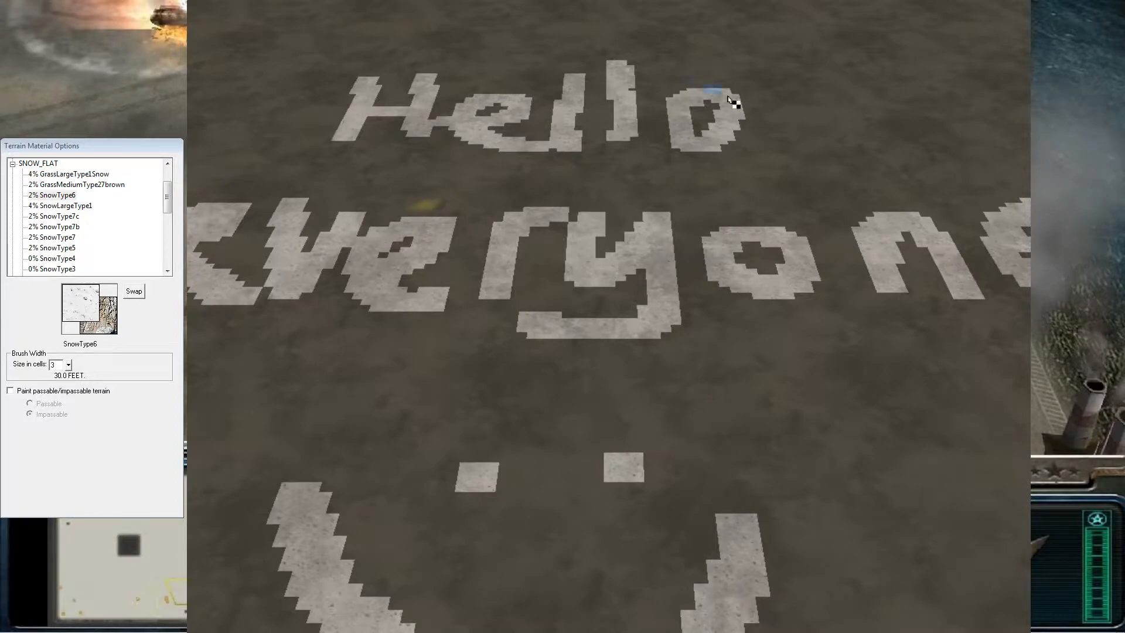
mouse_move(789, 262)
right_down()
mouse_move(748, 322)
mouse_move(766, 294)
right_up()
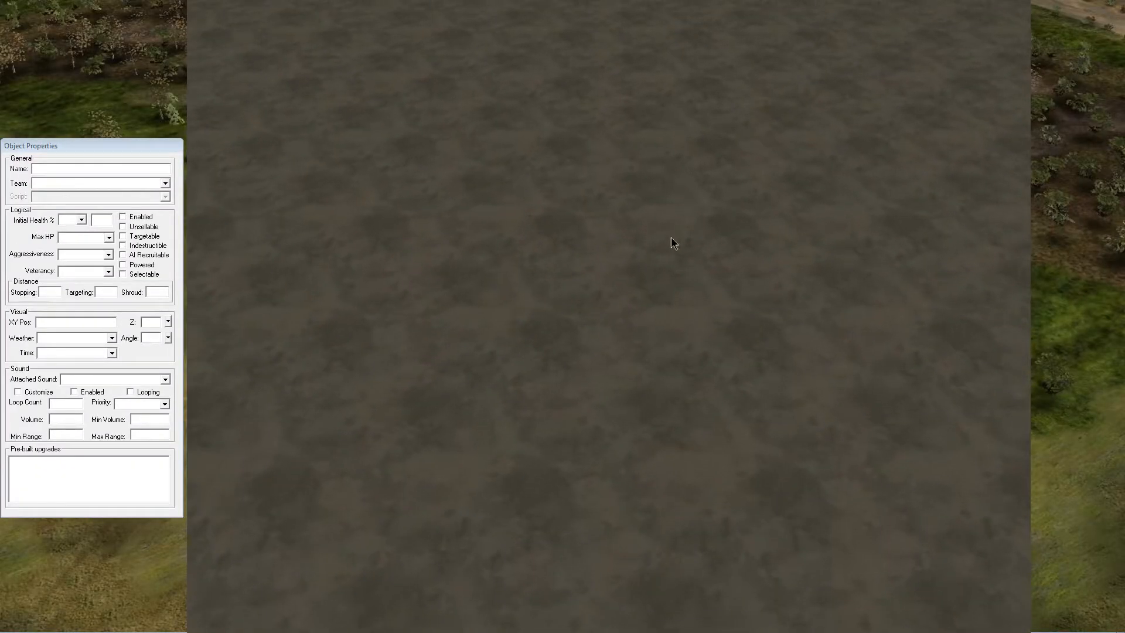
Choose AmericaCommandCenter from the America faction's structures as the object to place on the empty map
scroll(603, 294, down, 3)
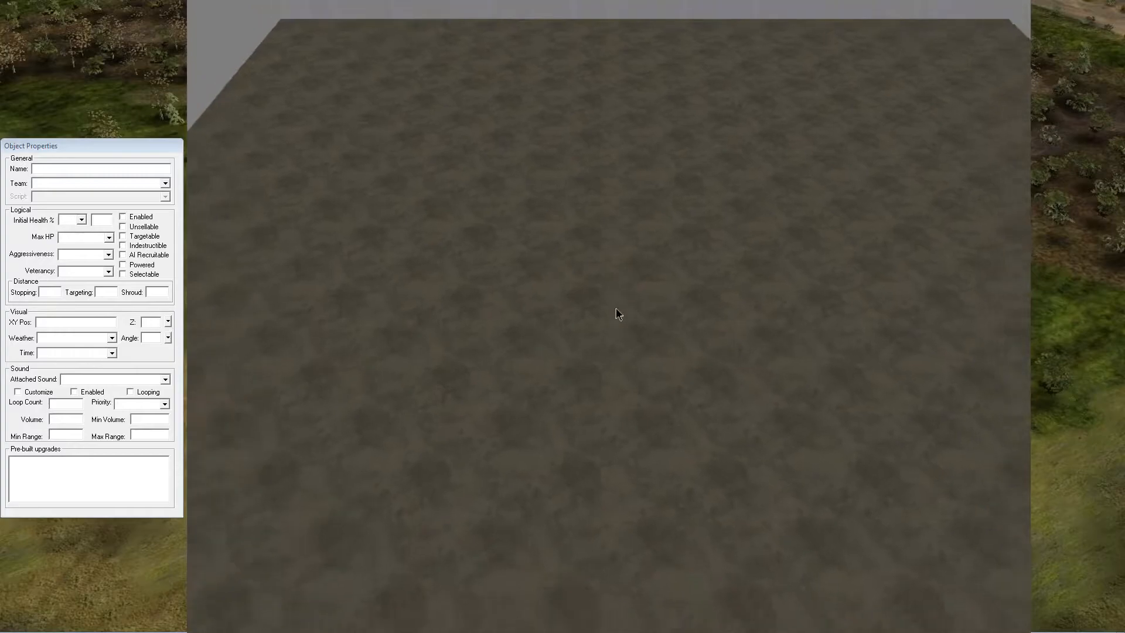
scroll(684, 289, down, 2)
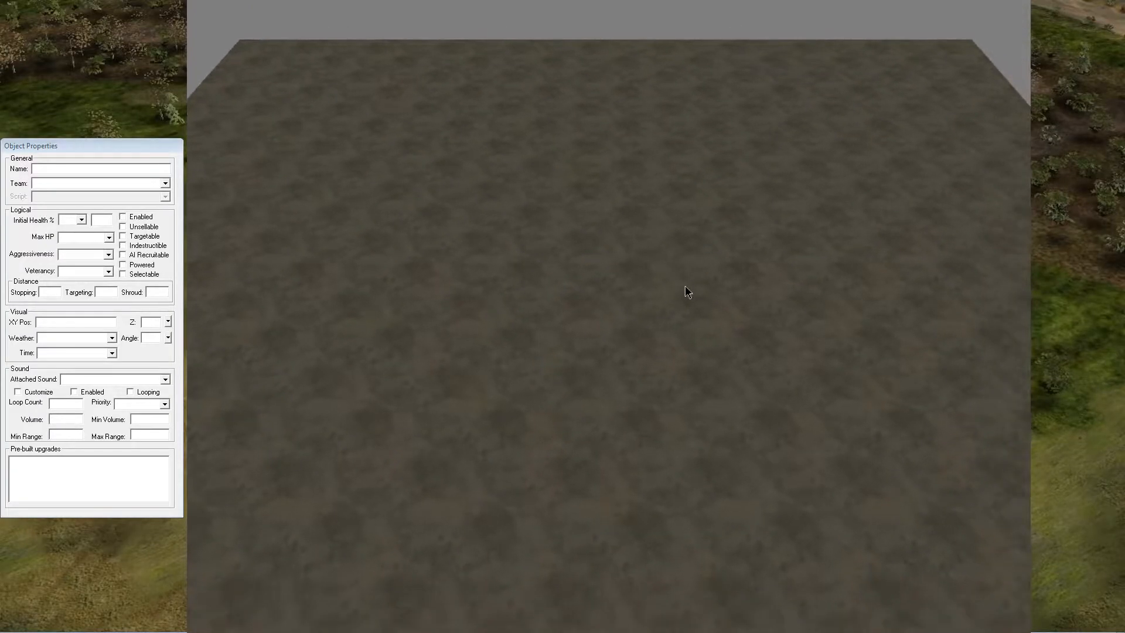
middle_drag(640, 331, 643, 289)
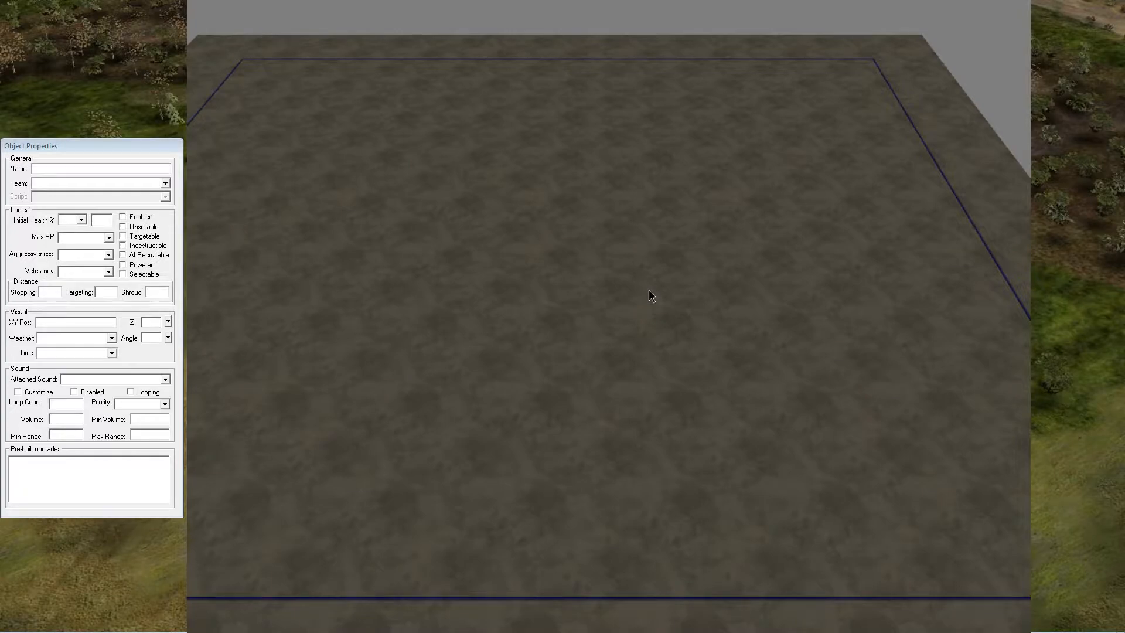
middle_drag(677, 287, 501, 54)
key(o)
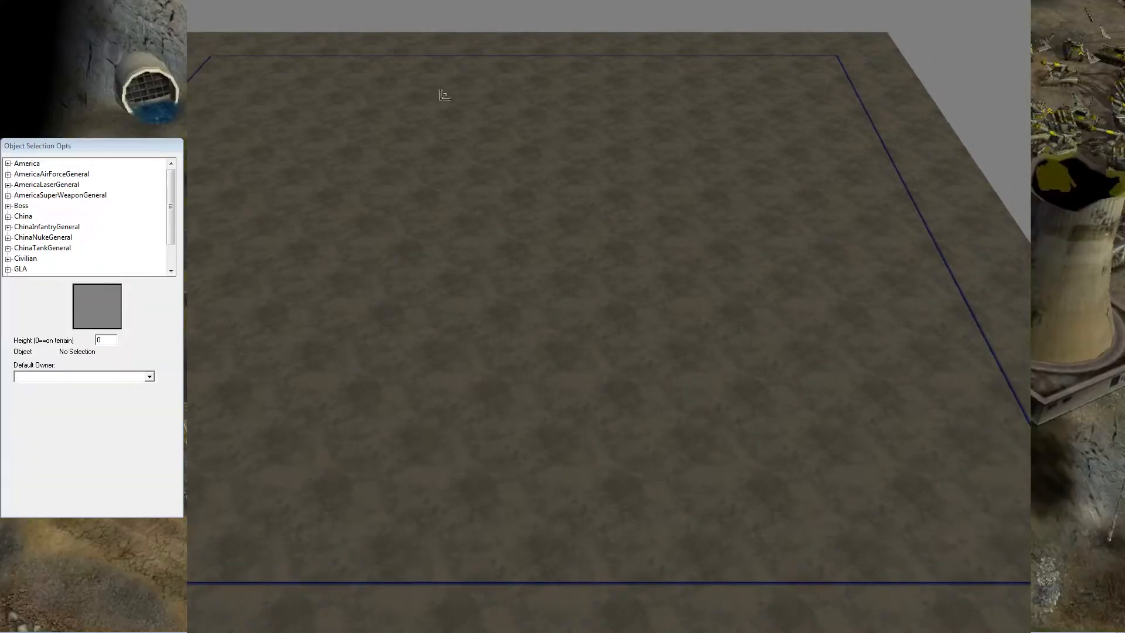
click(9, 164)
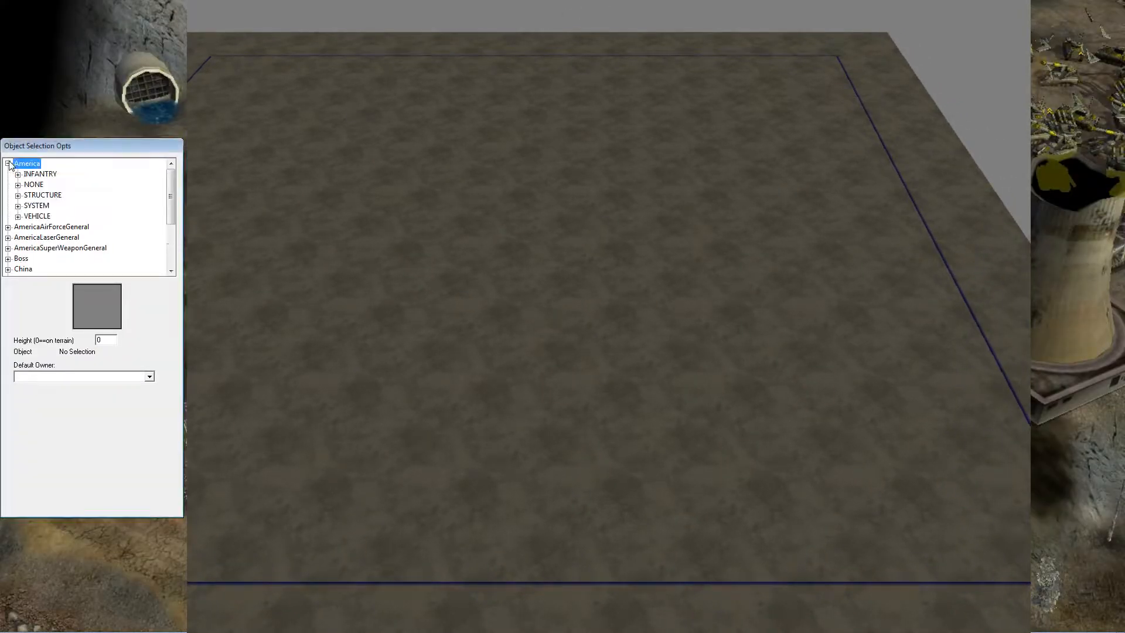
click(18, 195)
click(76, 230)
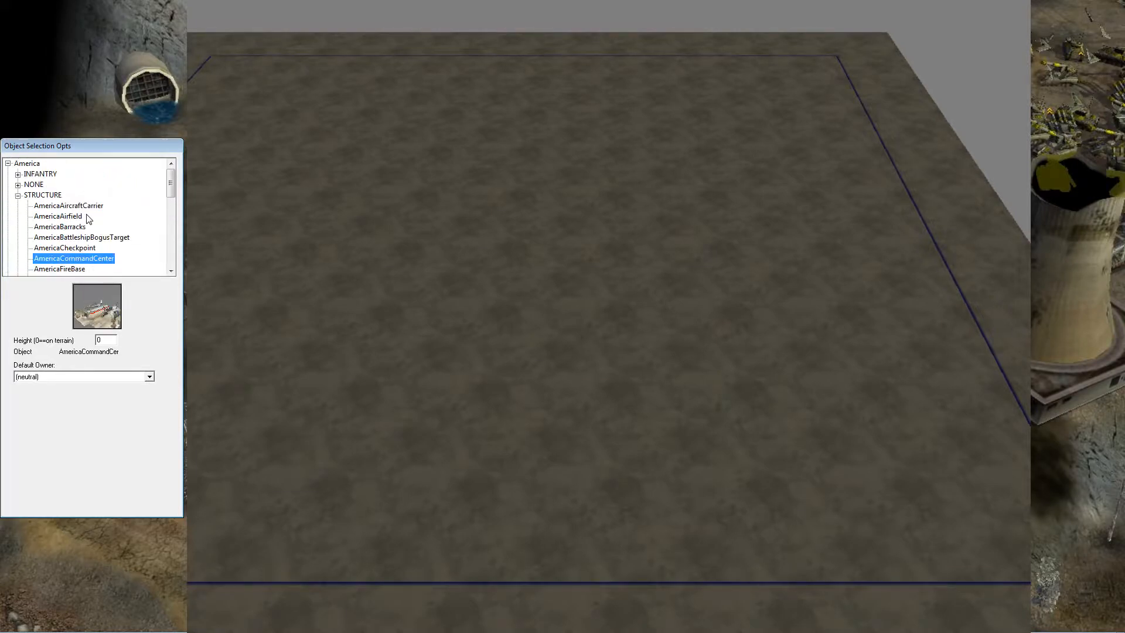
Place two AmericaCommandCenter structures inside the map boundary, near diagonally opposite corners
scroll(86, 221, down, 3)
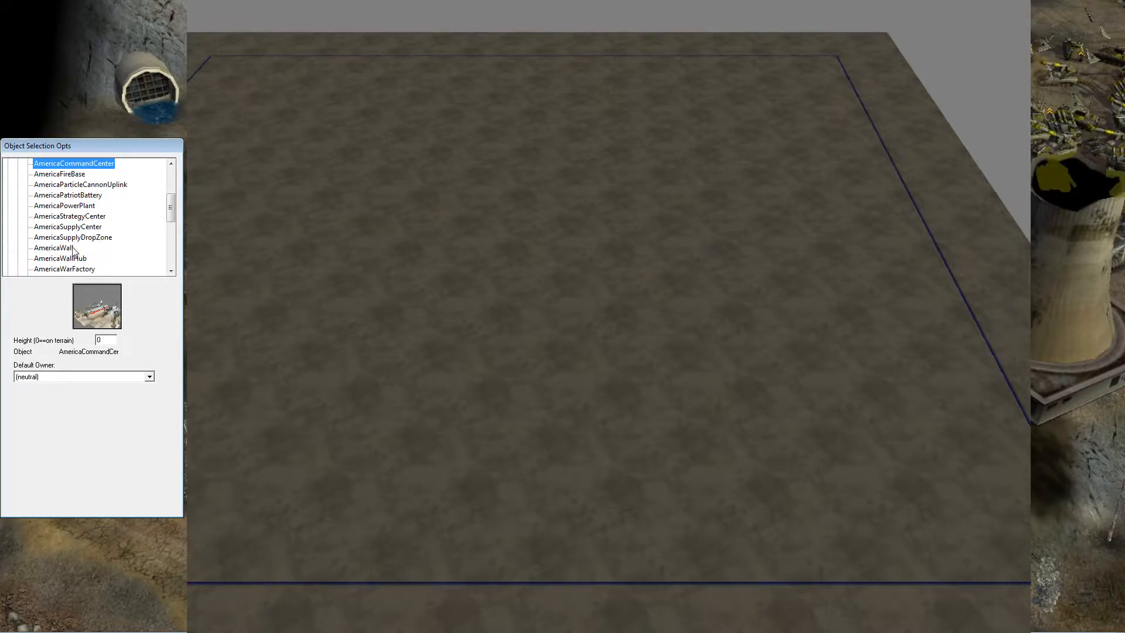
scroll(74, 251, down, 1)
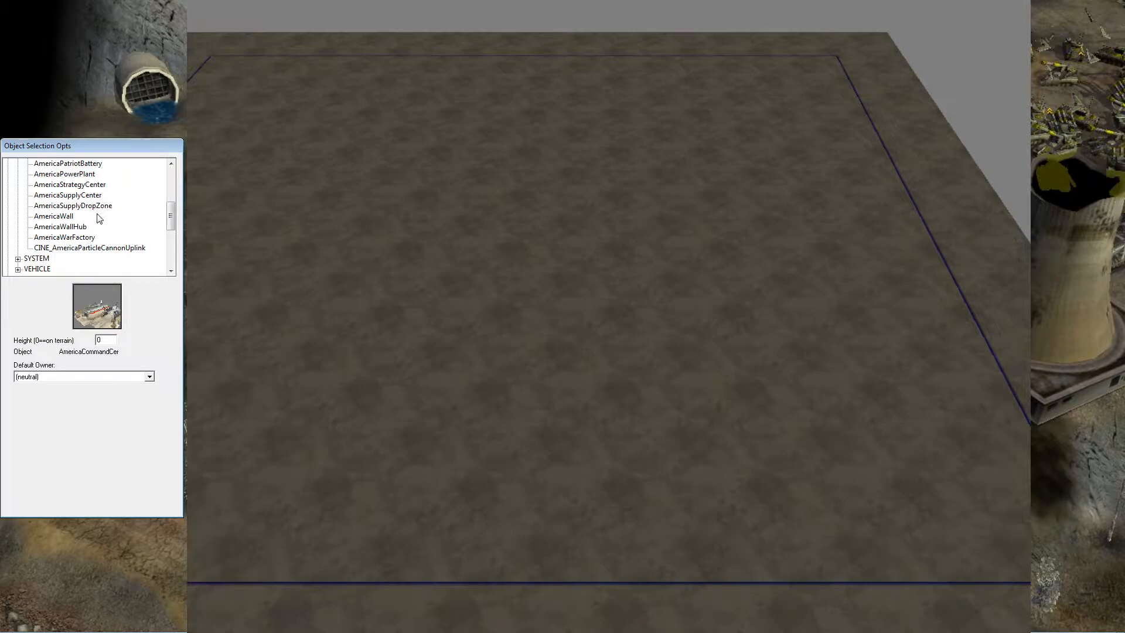
scroll(103, 218, up, 1)
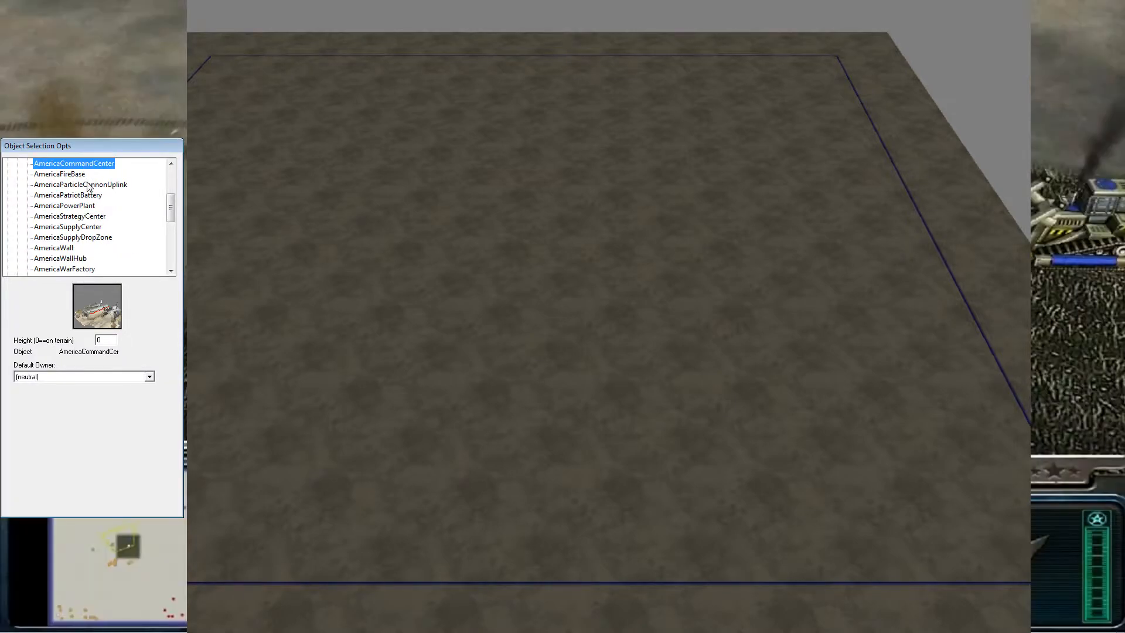
scroll(612, 396, up, 1)
scroll(613, 396, down, 1)
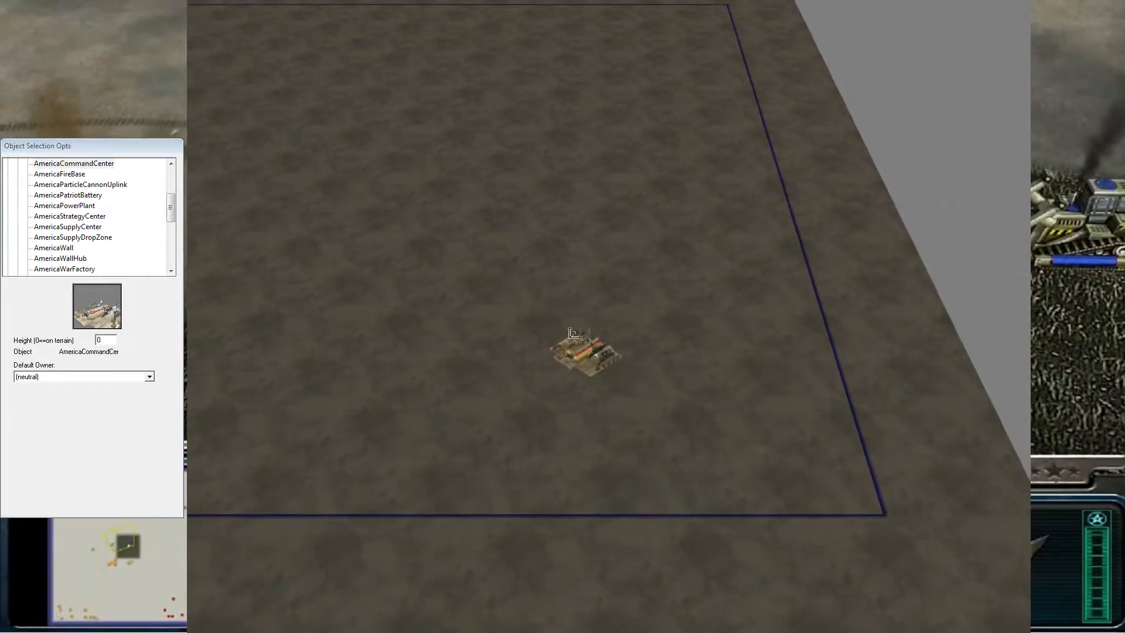
drag(492, 319, 525, 323)
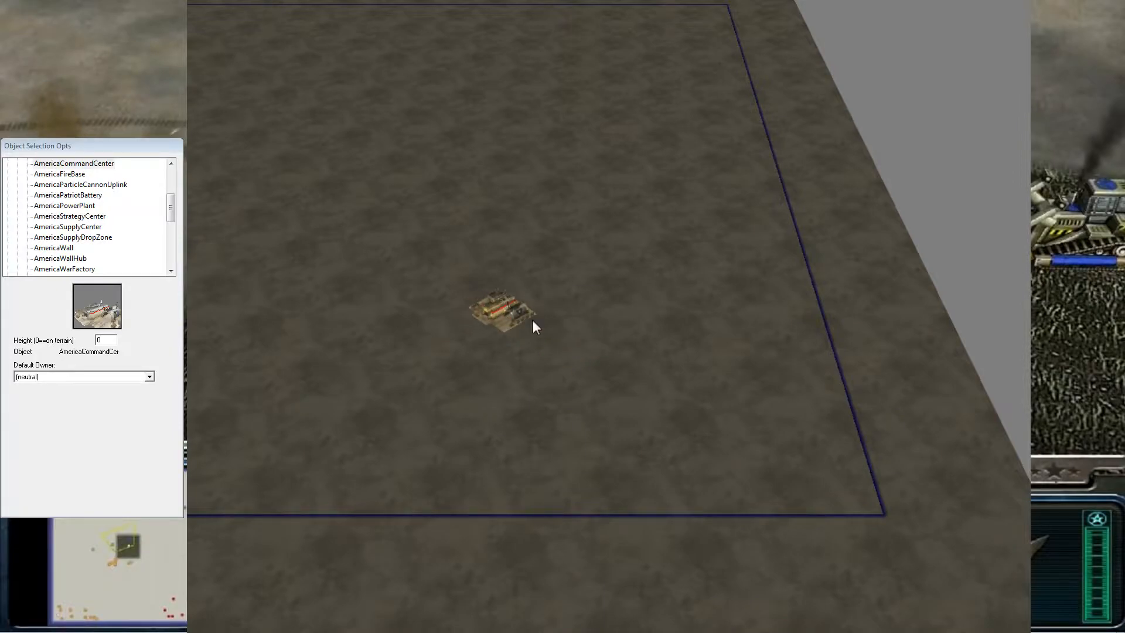
right_drag(554, 346, 581, 270)
click(731, 433)
click(582, 270)
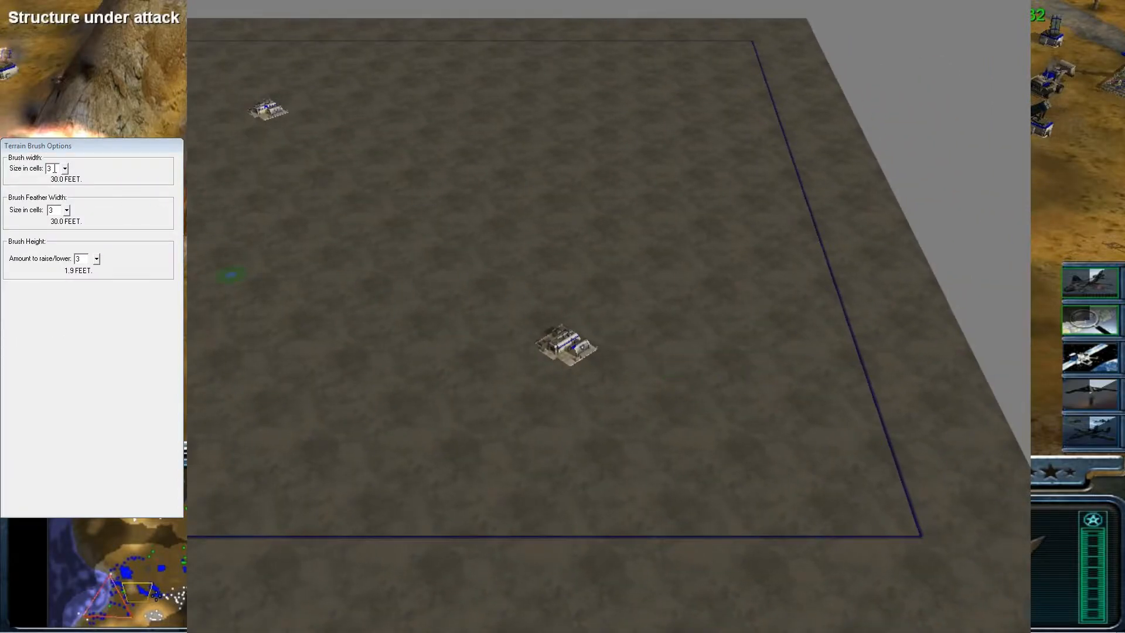
Set the terrain mound brush to a width of 7 cells and a raise/lower amount of 11
double_click(54, 169)
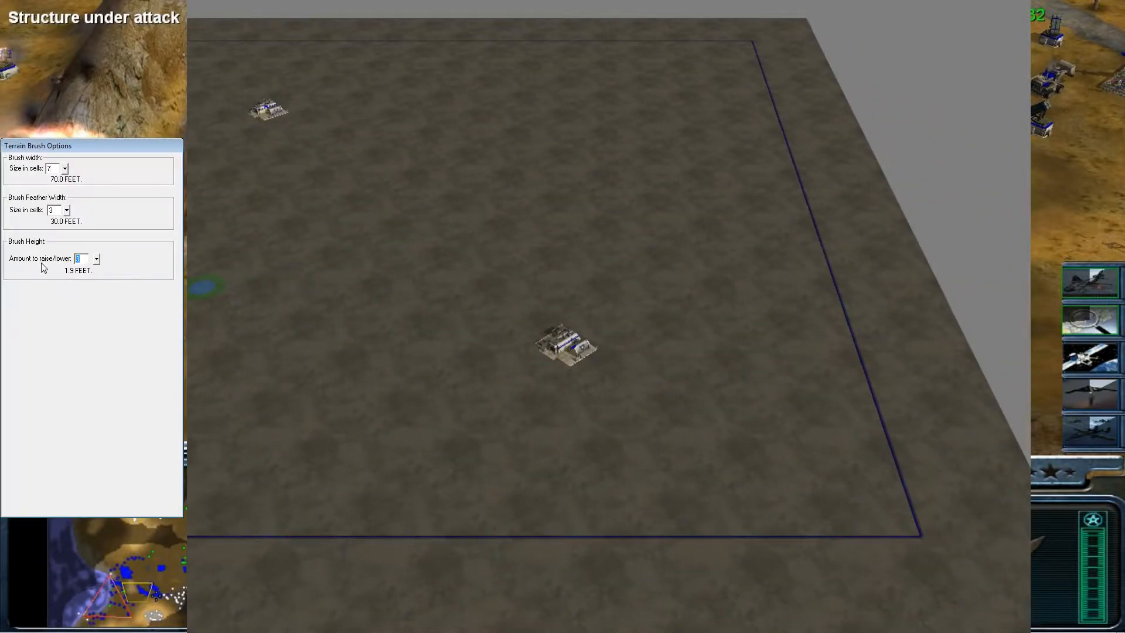
right_drag(479, 348, 329, 358)
scroll(645, 378, up, 3)
right_drag(652, 377, 817, 379)
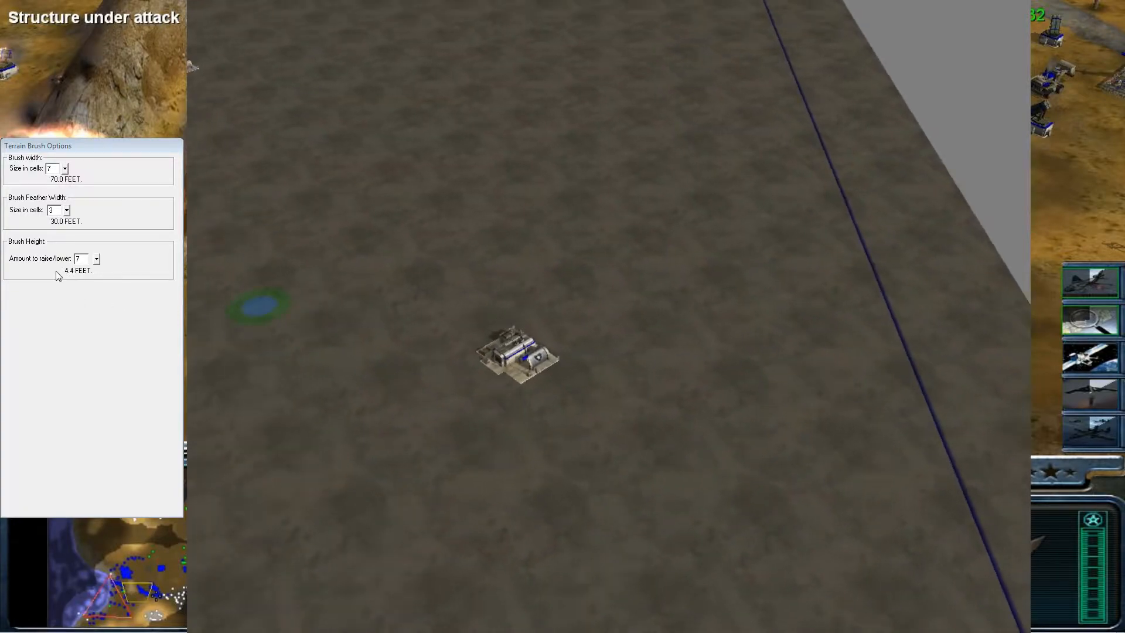
click(82, 260)
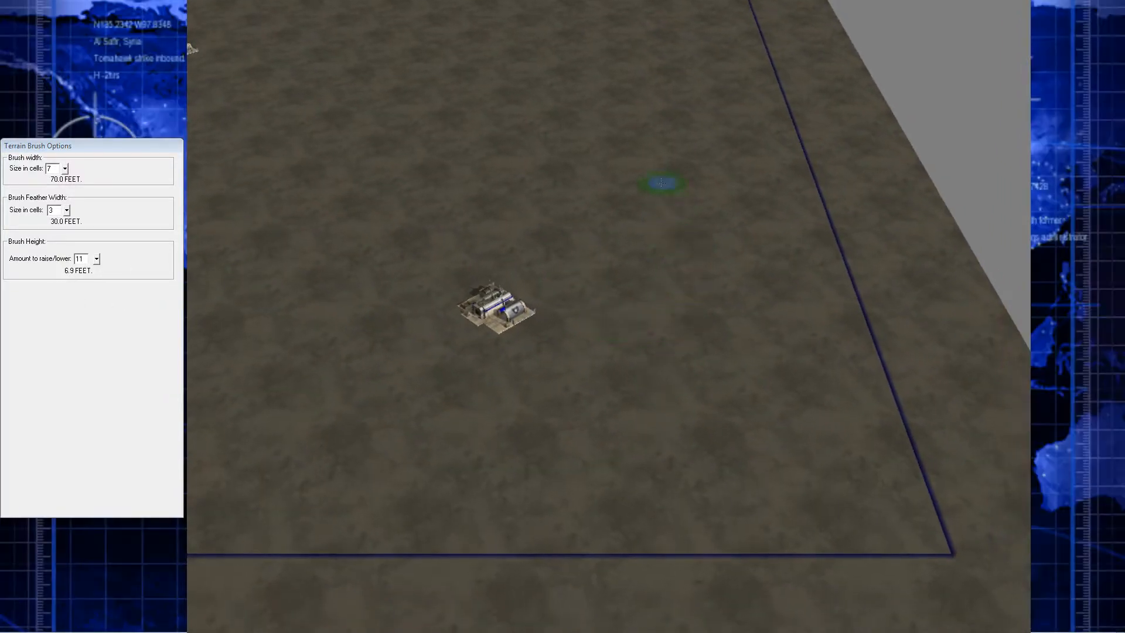
Raise elongated hills around both command centers with the terrain mound brush
mouse_move(590, 176)
mouse_down()
mouse_move(647, 237)
mouse_move(691, 258)
mouse_move(719, 302)
mouse_move(699, 429)
mouse_move(720, 379)
mouse_move(712, 321)
mouse_move(595, 201)
mouse_move(648, 196)
mouse_move(644, 214)
mouse_move(707, 223)
mouse_move(674, 196)
mouse_move(715, 327)
mouse_move(673, 239)
mouse_move(737, 249)
mouse_move(708, 404)
mouse_move(728, 283)
mouse_move(703, 226)
mouse_move(664, 204)
mouse_move(638, 212)
mouse_move(609, 202)
mouse_move(686, 220)
mouse_move(752, 296)
mouse_move(653, 186)
mouse_move(673, 213)
mouse_move(619, 186)
mouse_move(697, 258)
mouse_move(723, 328)
mouse_move(761, 375)
mouse_up()
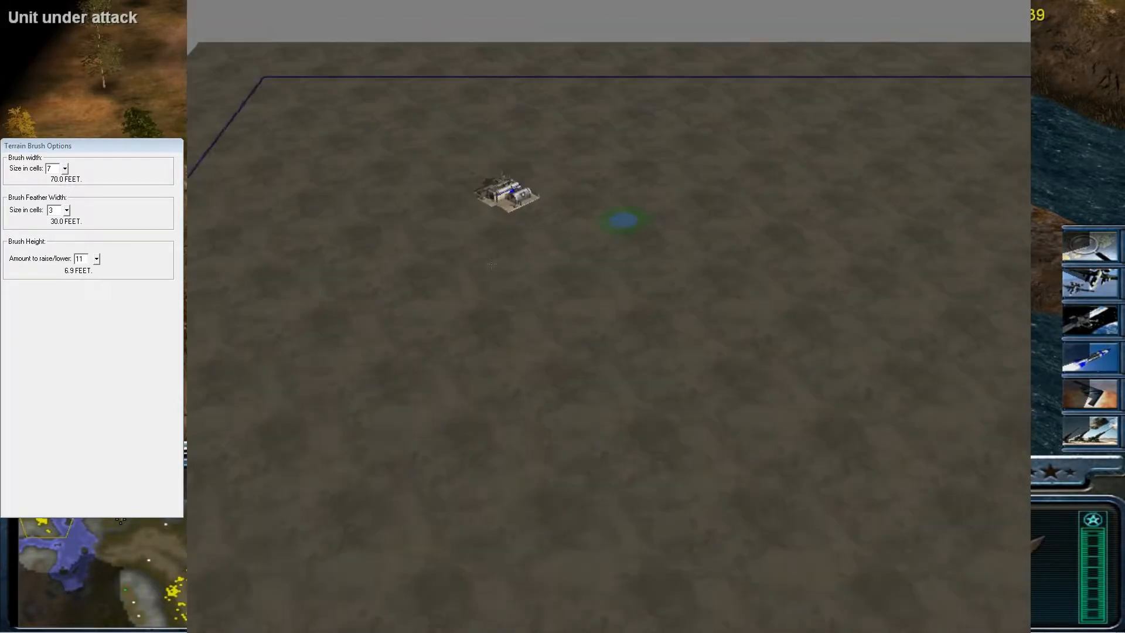
right_drag(491, 264, 582, 221)
mouse_move(600, 217)
mouse_down()
mouse_move(545, 284)
mouse_move(557, 309)
mouse_move(547, 376)
mouse_move(645, 468)
mouse_move(573, 432)
mouse_move(532, 346)
mouse_move(595, 409)
mouse_move(539, 363)
mouse_move(540, 251)
mouse_move(562, 207)
mouse_move(548, 328)
mouse_move(539, 262)
mouse_move(586, 210)
mouse_move(573, 201)
mouse_move(547, 396)
mouse_move(547, 378)
mouse_move(528, 402)
mouse_move(597, 351)
mouse_move(645, 402)
mouse_move(585, 387)
mouse_up()
right_drag(603, 334, 346, 196)
mouse_move(843, 457)
right_down()
mouse_move(659, 299)
mouse_move(677, 376)
right_up()
mouse_move(514, 292)
mouse_down()
mouse_move(446, 381)
mouse_move(437, 467)
mouse_move(434, 389)
mouse_move(515, 296)
mouse_move(457, 340)
mouse_move(486, 307)
mouse_move(432, 429)
mouse_move(436, 387)
mouse_move(516, 310)
mouse_move(454, 375)
mouse_move(430, 442)
mouse_up()
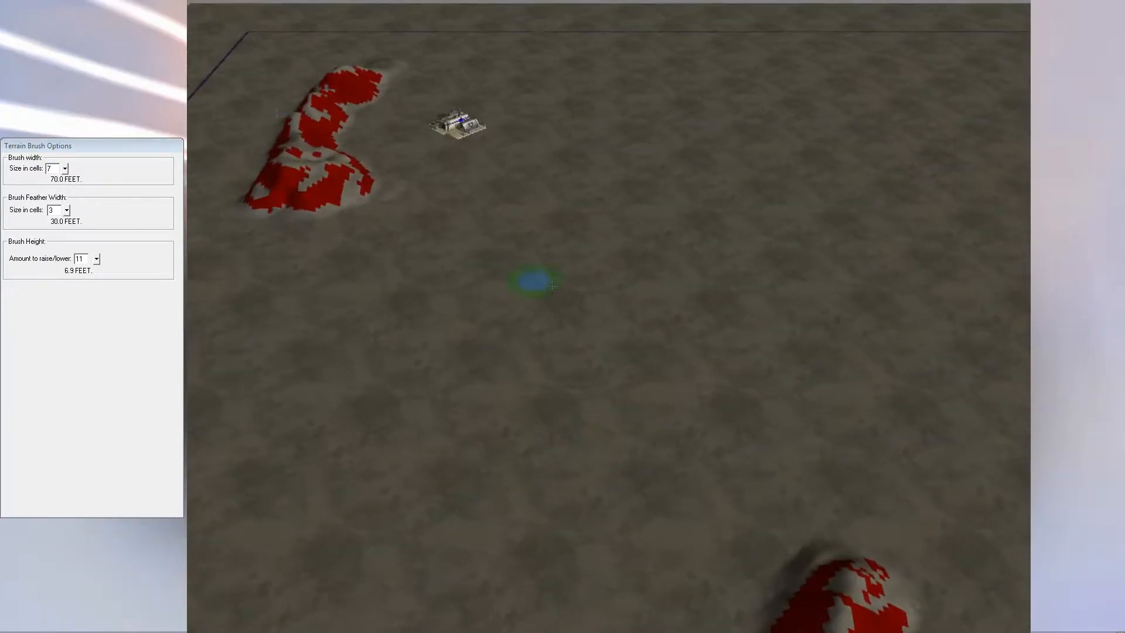
right_drag(551, 286, 618, 272)
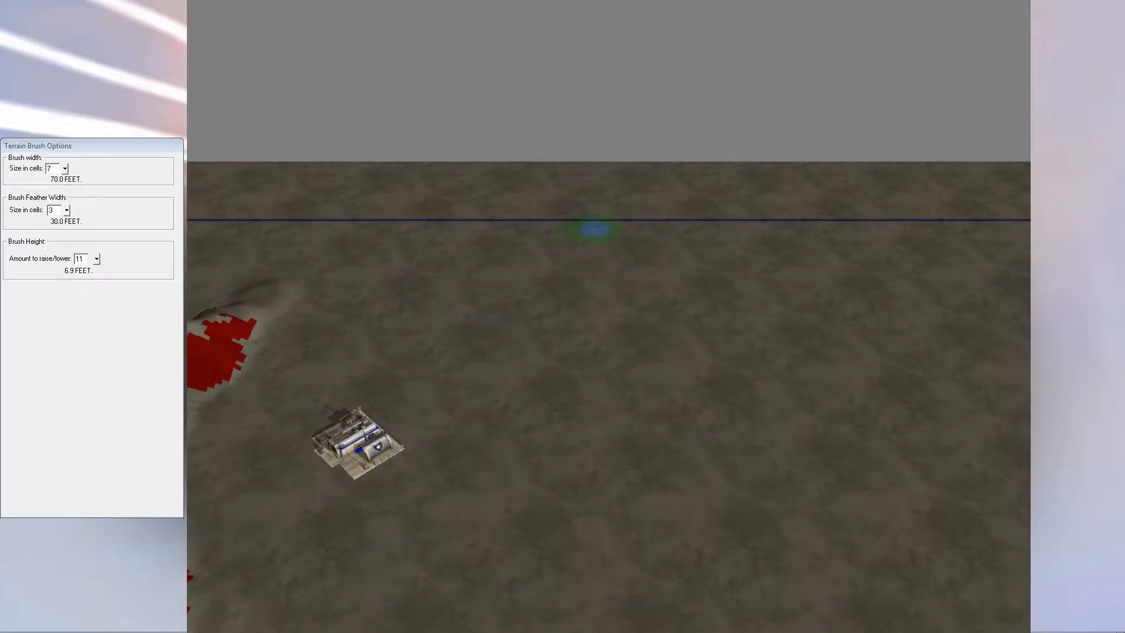
mouse_move(611, 224)
mouse_down()
mouse_move(650, 334)
mouse_move(602, 412)
mouse_move(615, 364)
mouse_move(610, 252)
mouse_move(648, 301)
mouse_move(615, 387)
mouse_move(608, 244)
mouse_move(629, 275)
mouse_move(608, 221)
mouse_move(610, 381)
mouse_move(590, 414)
mouse_move(626, 358)
mouse_up()
middle_drag(626, 359, 518, 246)
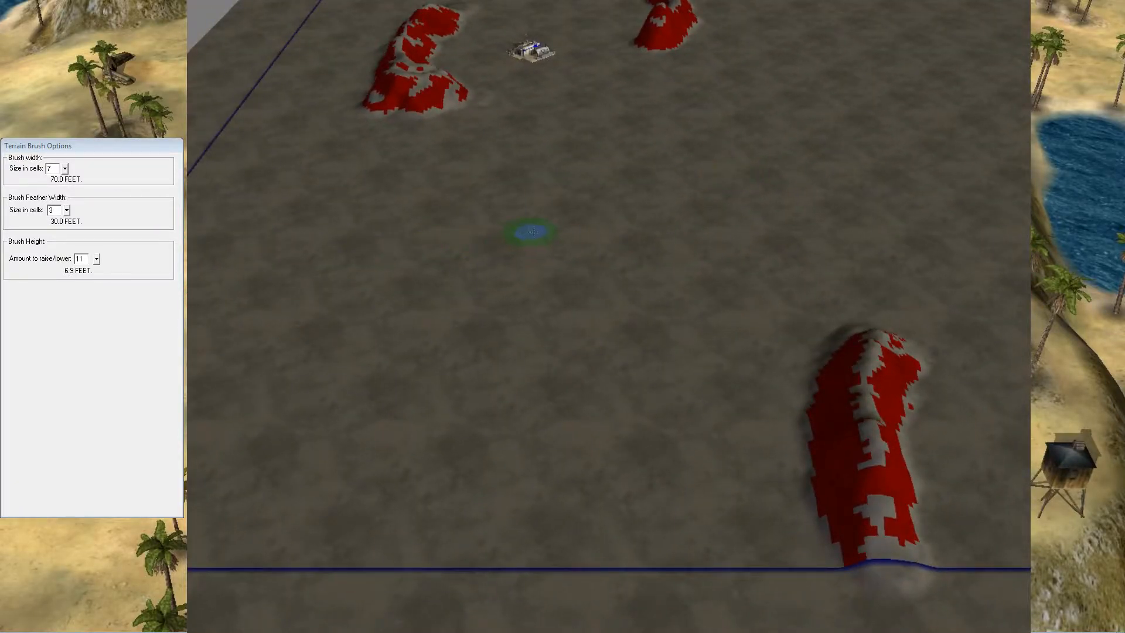
Switch to the height brush and set its width to 75 cells, feather width to 5 and height to 125
middle_drag(597, 334, 694, 372)
middle_drag(645, 346, 767, 179)
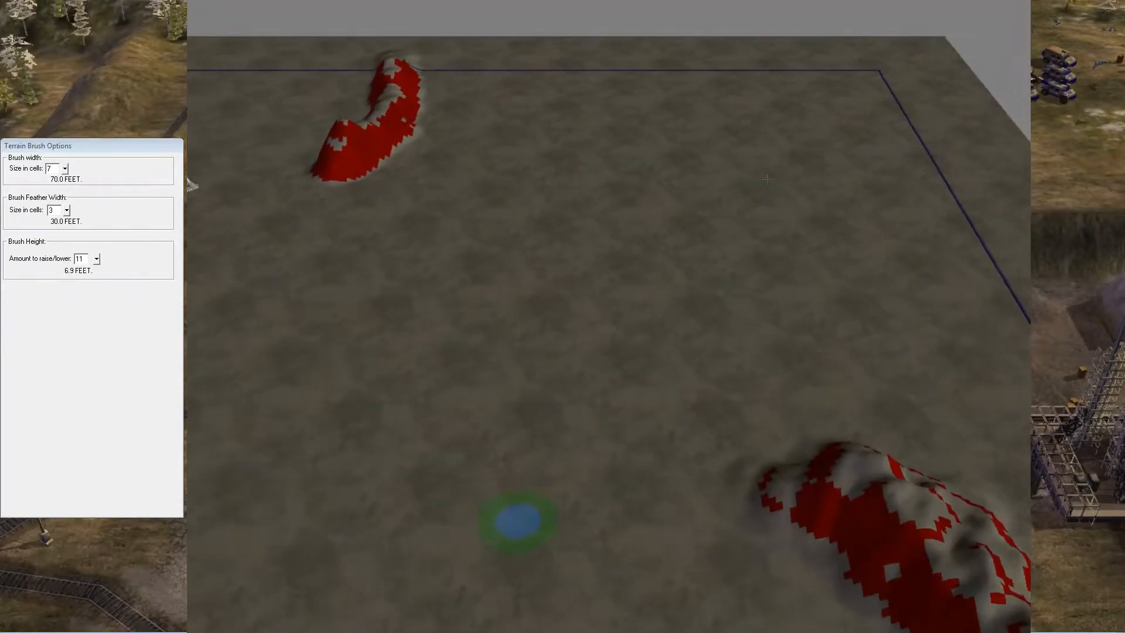
middle_drag(648, 150, 737, 153)
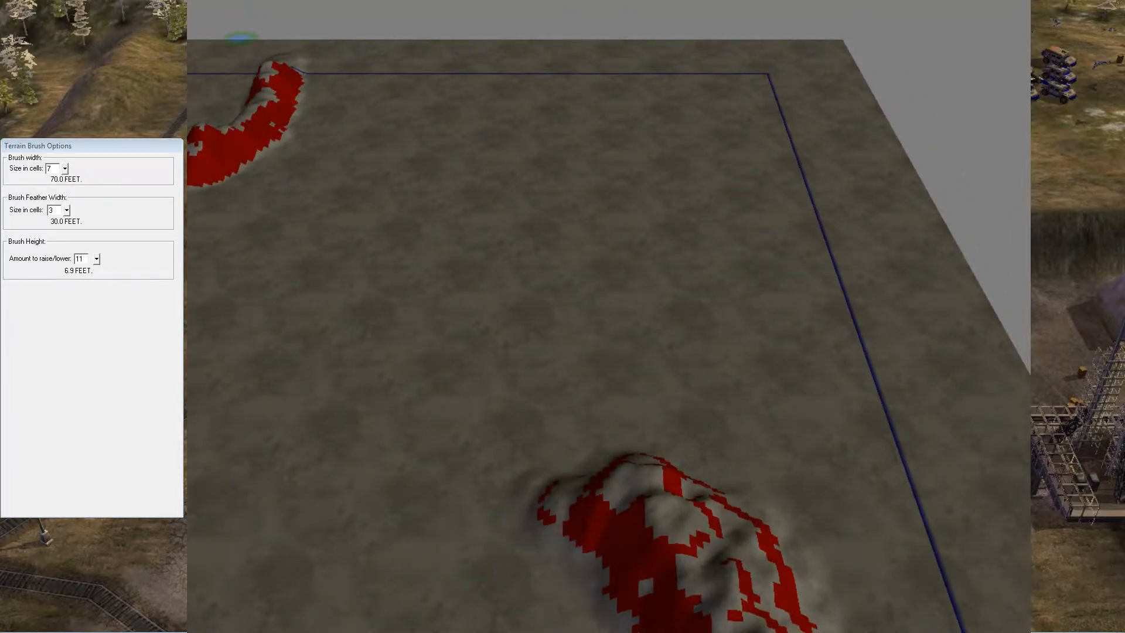
click(237, 1)
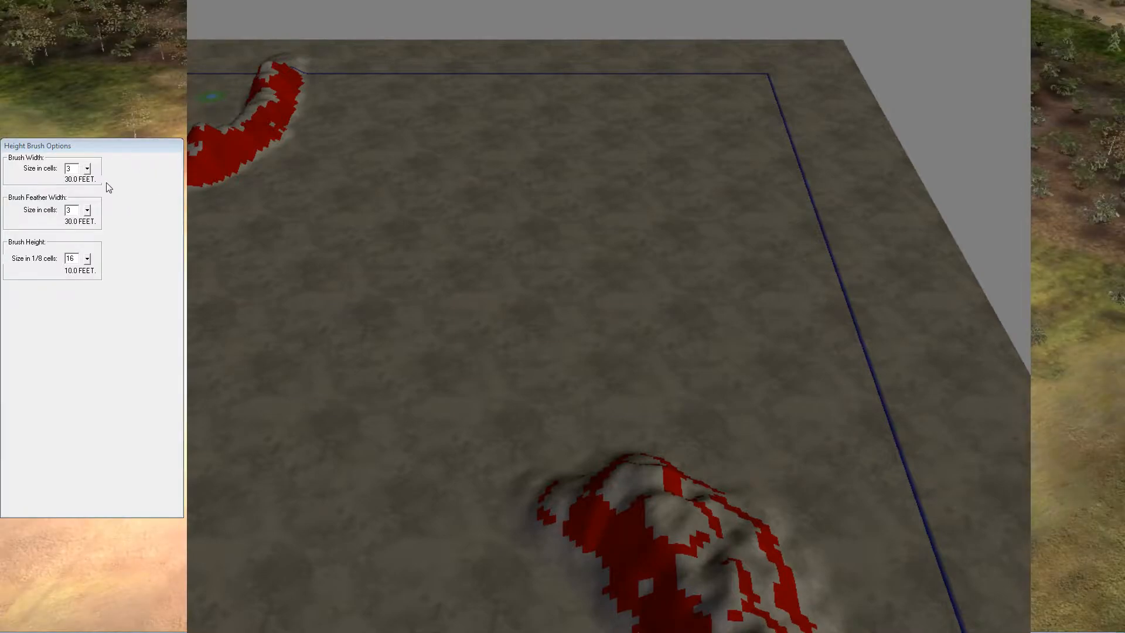
click(75, 168)
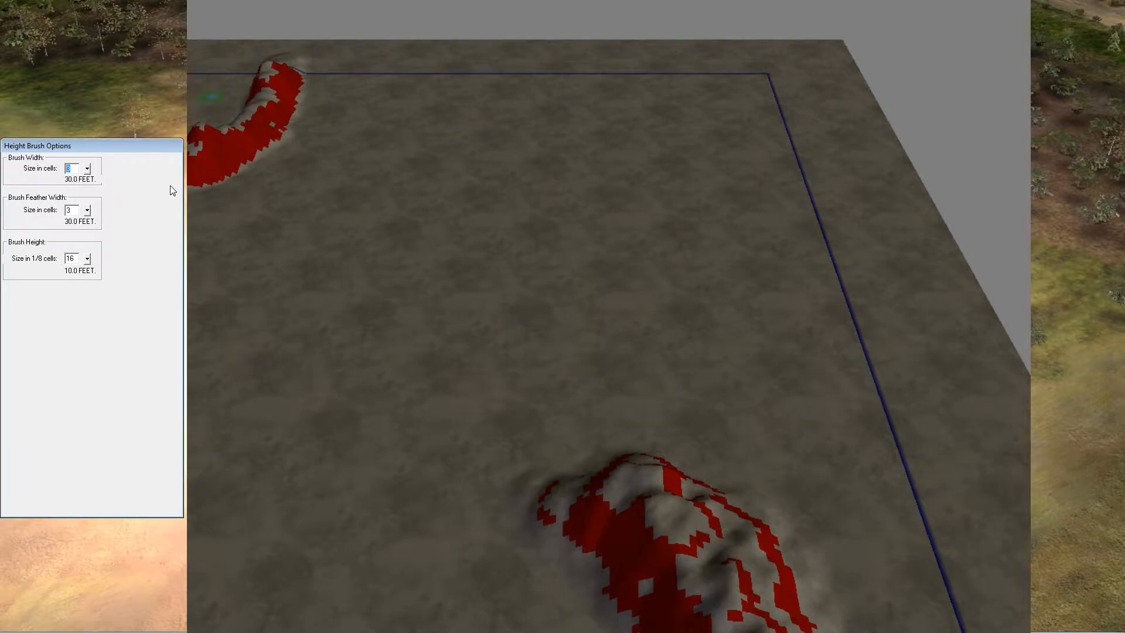
text(75)
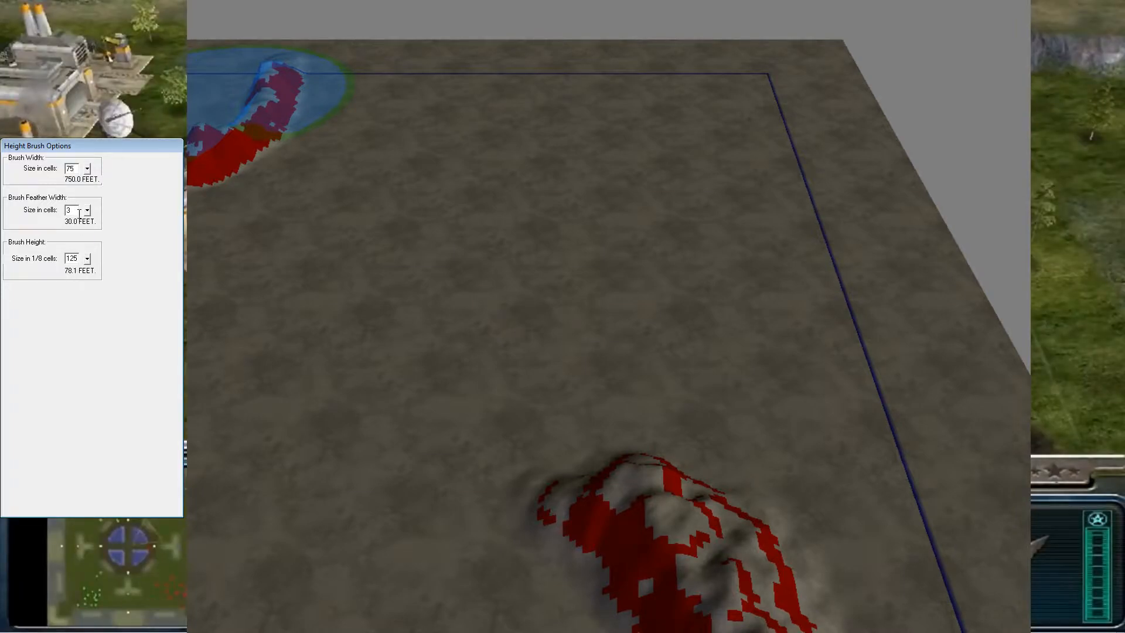
Raise large flat-topped plateaus with the height brush in the two map corners that have no command center
right_drag(554, 369, 525, 179)
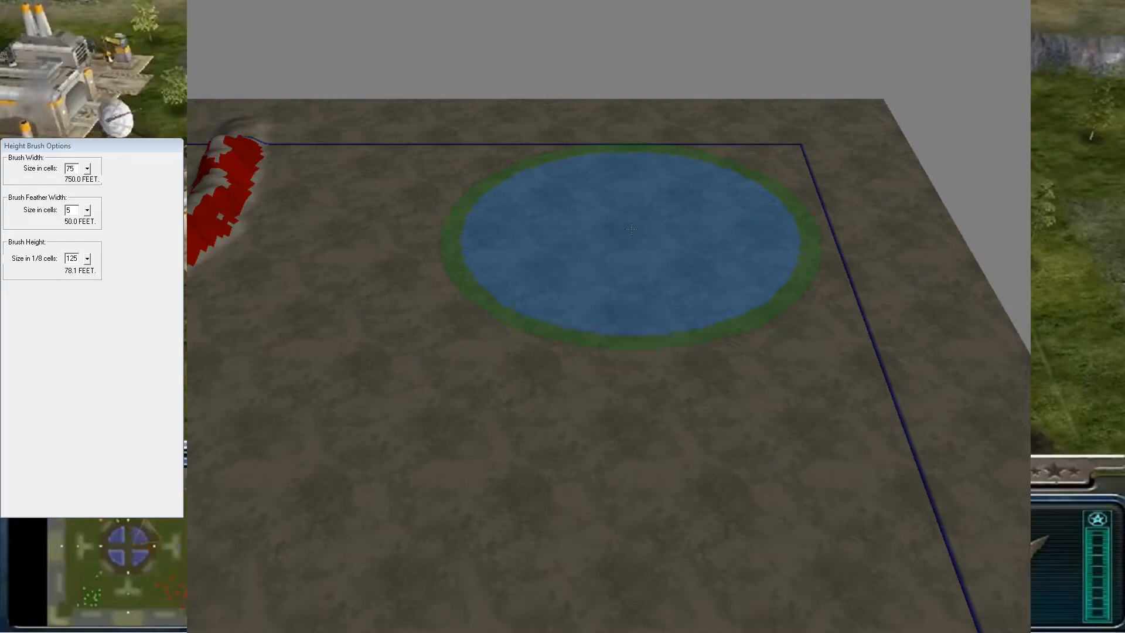
mouse_move(803, 146)
mouse_down()
mouse_move(658, 196)
mouse_move(642, 146)
mouse_move(645, 196)
mouse_move(784, 184)
mouse_move(831, 199)
mouse_move(704, 212)
mouse_up()
mouse_move(671, 232)
right_down()
mouse_move(621, 351)
mouse_move(547, 463)
mouse_move(493, 468)
right_up()
click(428, 487)
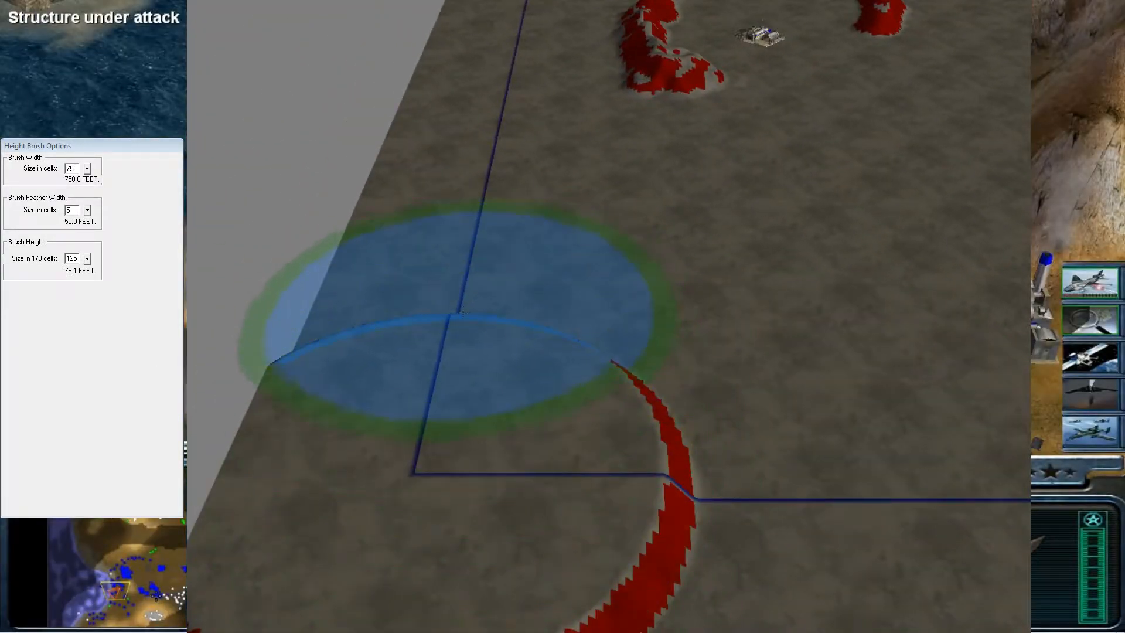
mouse_move(438, 355)
middle_down()
mouse_move(413, 342)
mouse_move(410, 316)
mouse_move(527, 234)
mouse_move(585, 283)
middle_up()
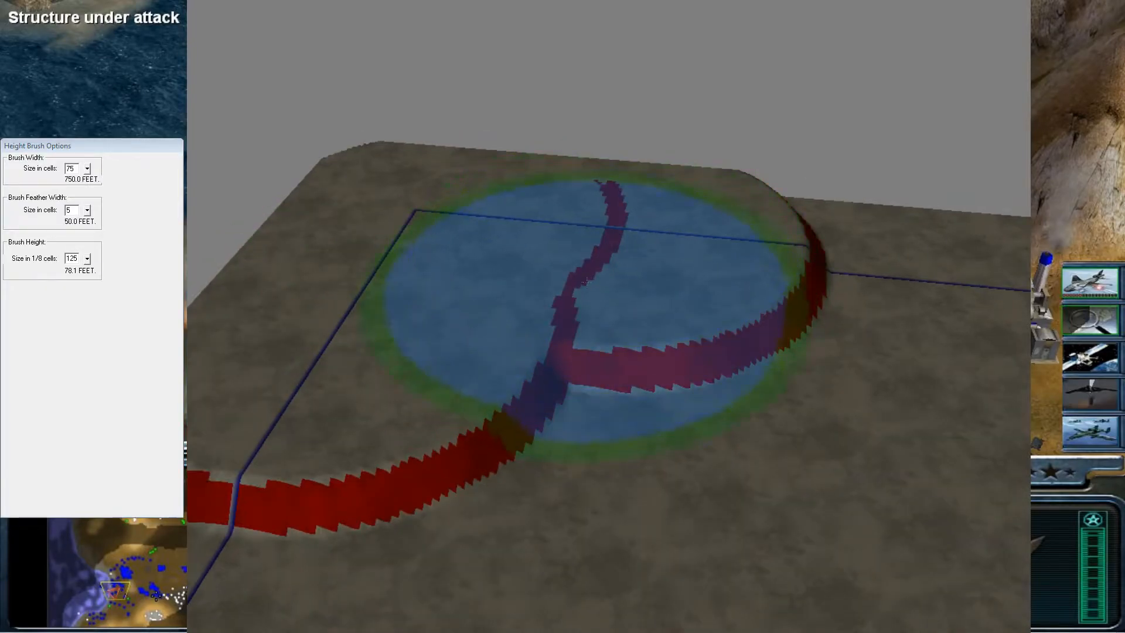
click(564, 365)
mouse_move(563, 365)
middle_down()
mouse_move(603, 375)
mouse_move(565, 381)
middle_up()
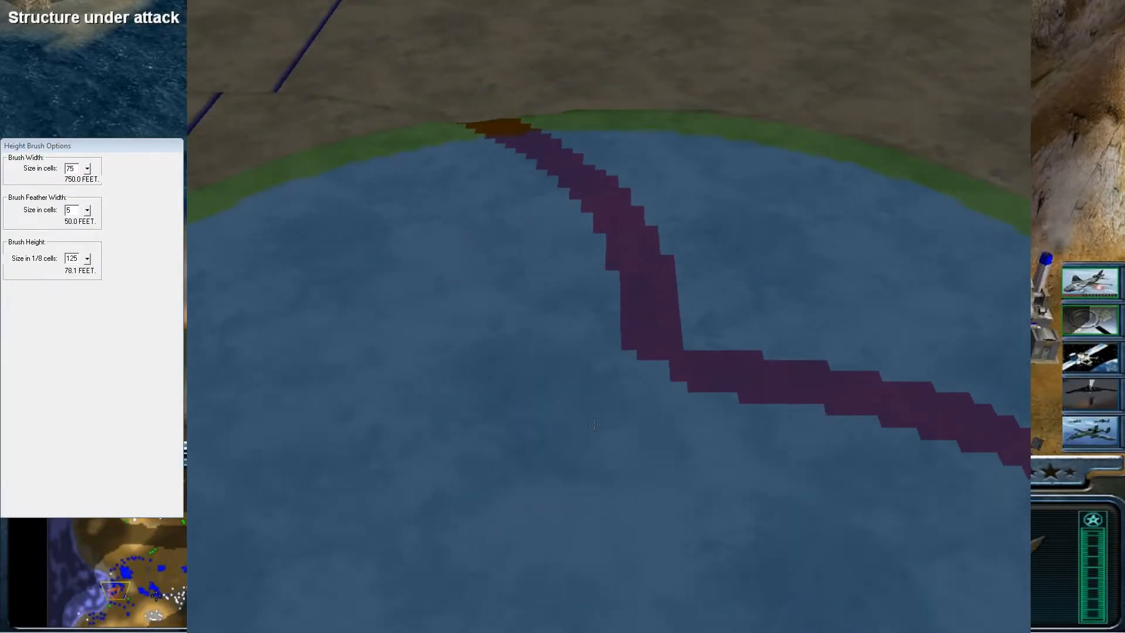
Set the height brush width to 5 cells
scroll(586, 432, down, 2)
scroll(589, 434, down, 2)
scroll(311, 234, up, 2)
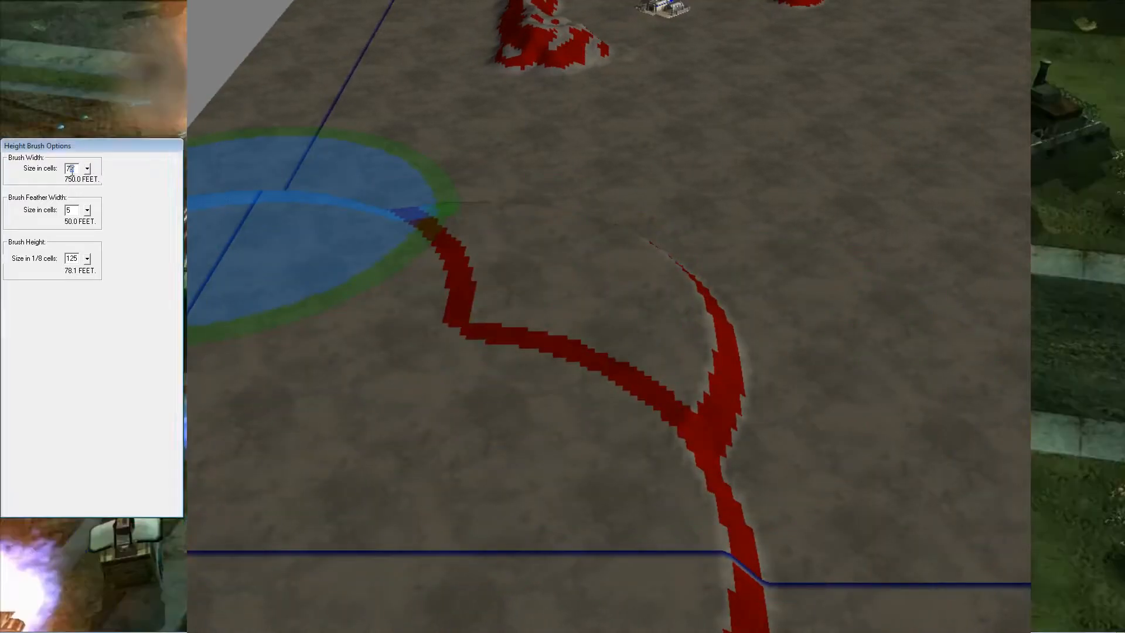
text(5)
scroll(726, 264, up, 2)
mouse_move(648, 321)
middle_down()
mouse_move(673, 414)
mouse_move(484, 384)
mouse_move(640, 335)
mouse_move(673, 201)
mouse_move(547, 436)
middle_up()
scroll(679, 201, up, 3)
scroll(673, 314, down, 3)
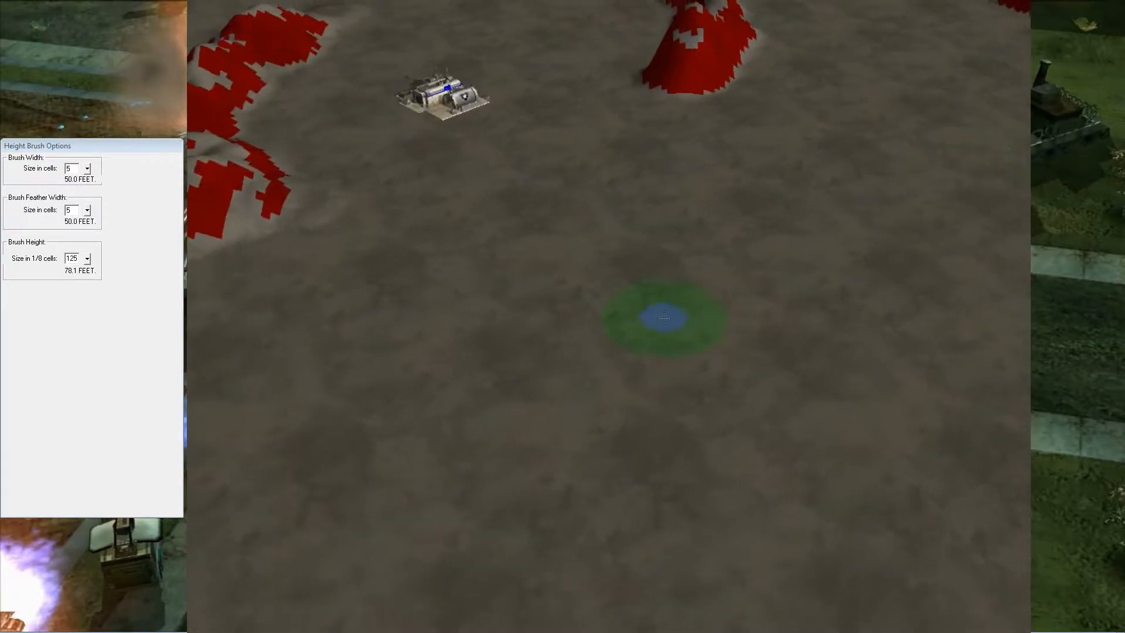
middle_drag(673, 314, 785, 326)
scroll(676, 184, up, 2)
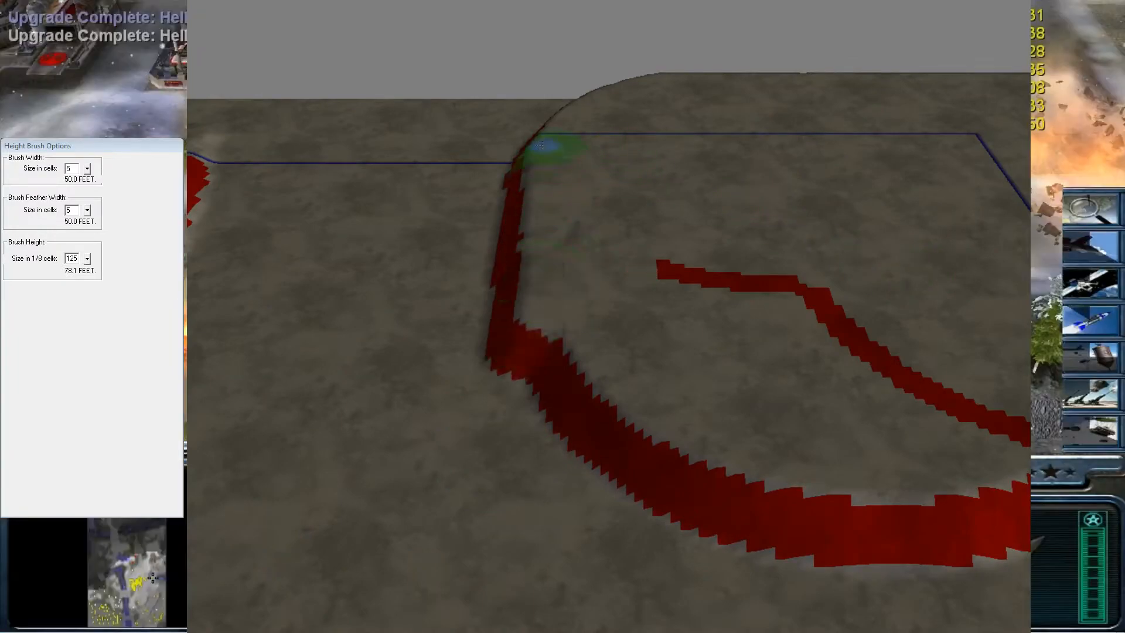
Fill out and straighten the plateau's edges with the 5-cell height brush at height 125
middle_drag(539, 156, 510, 181)
scroll(564, 213, up, 2)
mouse_move(495, 285)
mouse_down()
mouse_move(640, 258)
mouse_move(786, 256)
mouse_up()
mouse_move(785, 249)
middle_down()
mouse_move(902, 110)
mouse_move(649, 151)
middle_up()
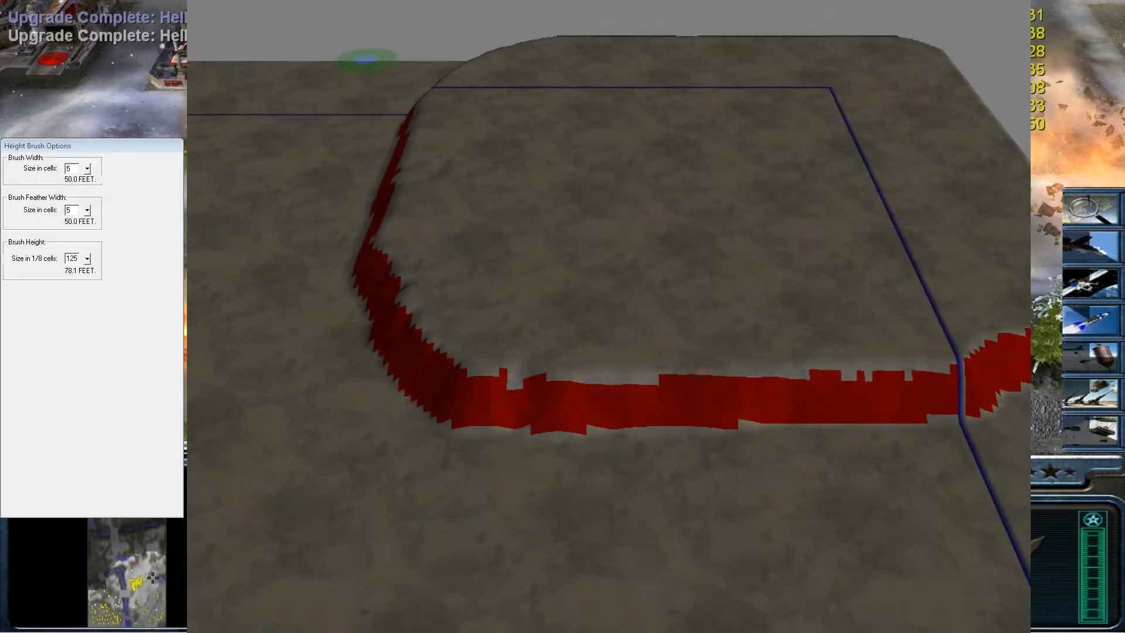
Set the height brush to width 25 cells, feather width 7 and height 75
drag(80, 258, 58, 262)
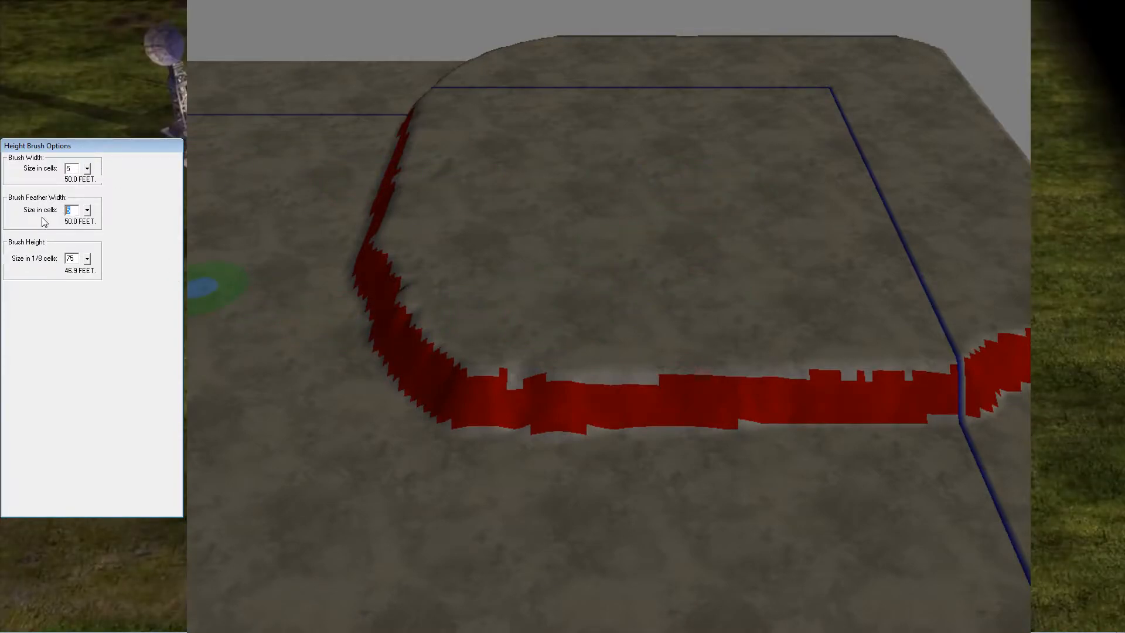
middle_drag(575, 295, 569, 147)
double_click(75, 170)
text(25)
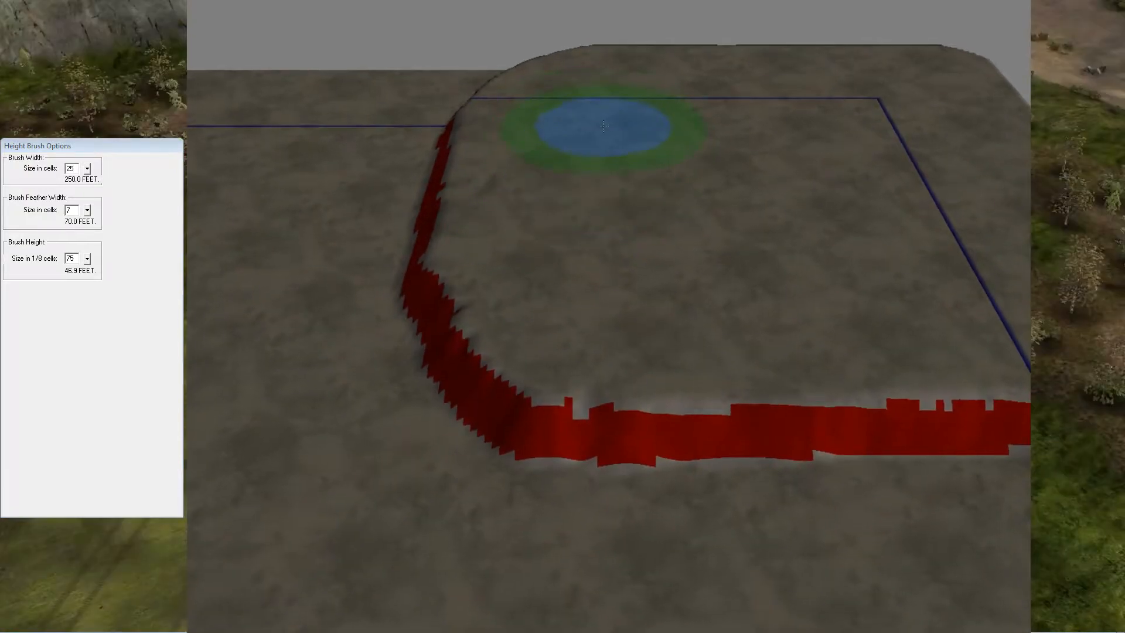
Carve a sunken basin at height 75 into the top of each of the two corner plateaus
mouse_move(856, 118)
mouse_down()
mouse_move(619, 129)
mouse_move(640, 233)
mouse_move(703, 264)
mouse_move(646, 276)
mouse_move(829, 271)
mouse_move(720, 213)
mouse_move(798, 181)
mouse_up()
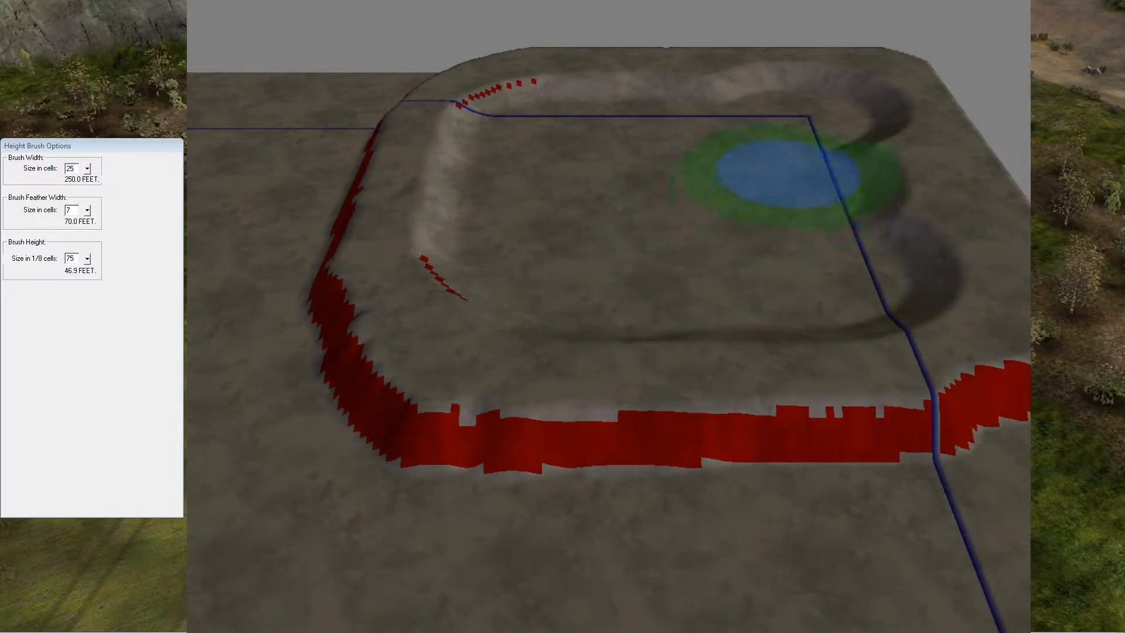
scroll(738, 57, up, 5)
scroll(738, 57, down, 5)
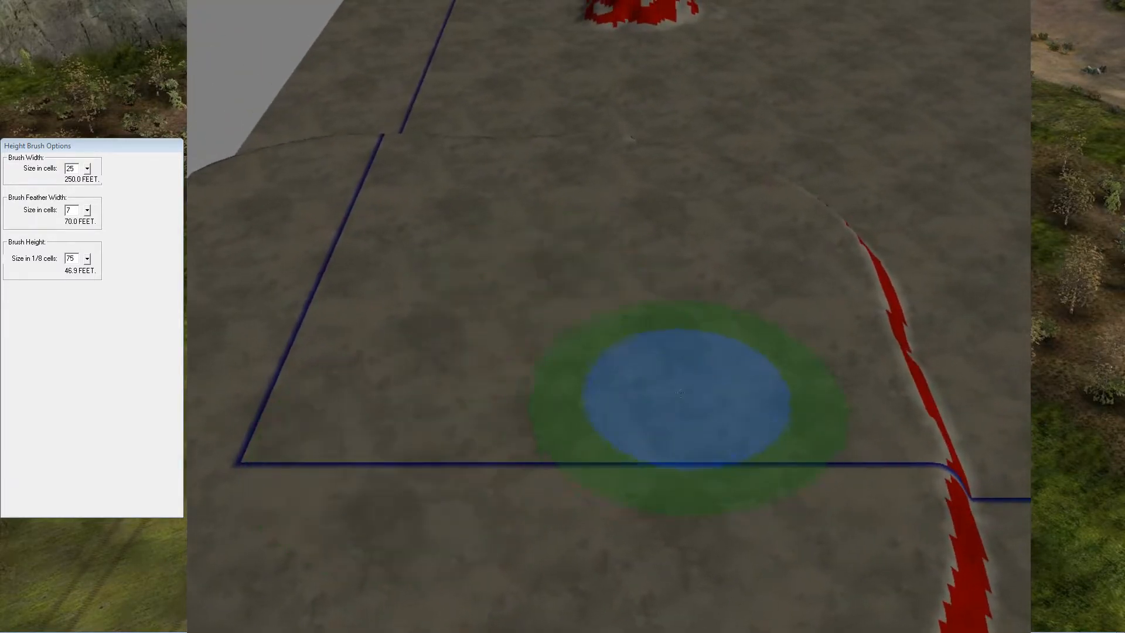
mouse_move(678, 398)
mouse_down()
mouse_move(648, 318)
mouse_move(489, 244)
mouse_move(403, 267)
mouse_move(502, 371)
mouse_move(414, 397)
mouse_up()
scroll(451, 414, up, 2)
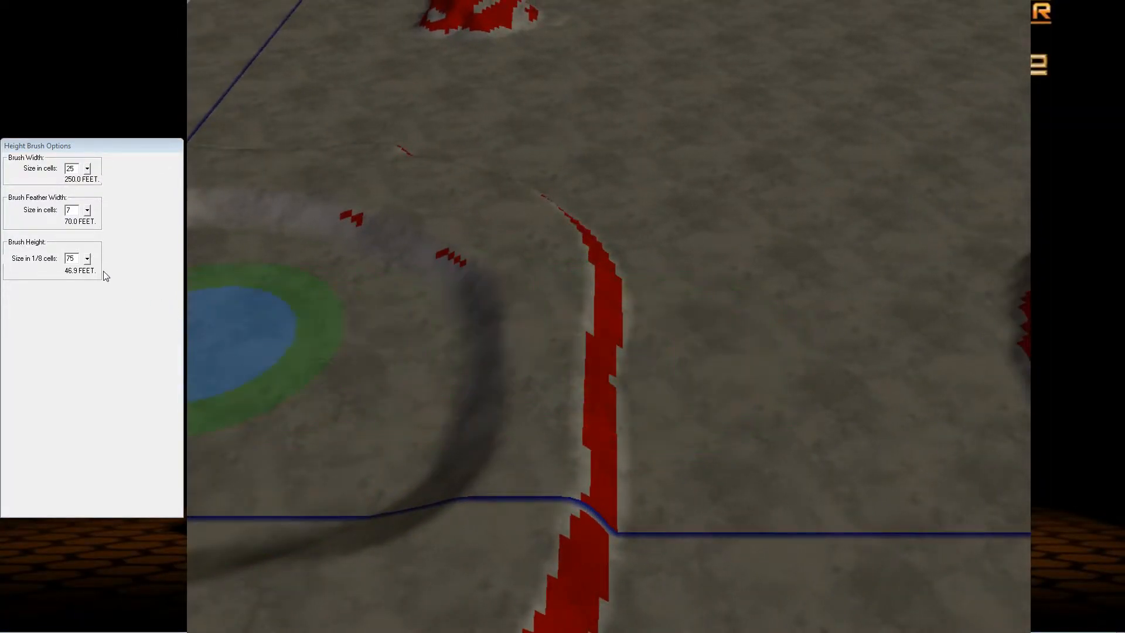
Set the height brush height to 50 and deepen the basins on both plateaus, leaving raised rims
click(77, 258)
key(BackSpace)
key(BackSpace)
text(50)
scroll(565, 313, down, 3)
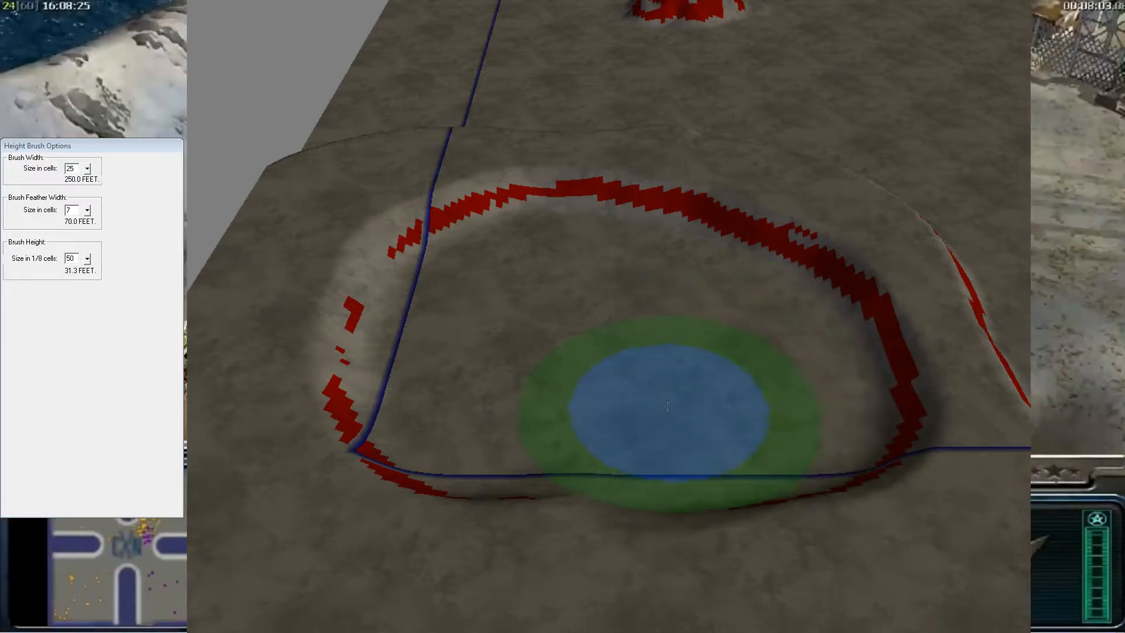
scroll(907, 226, up, 3)
scroll(907, 226, down, 5)
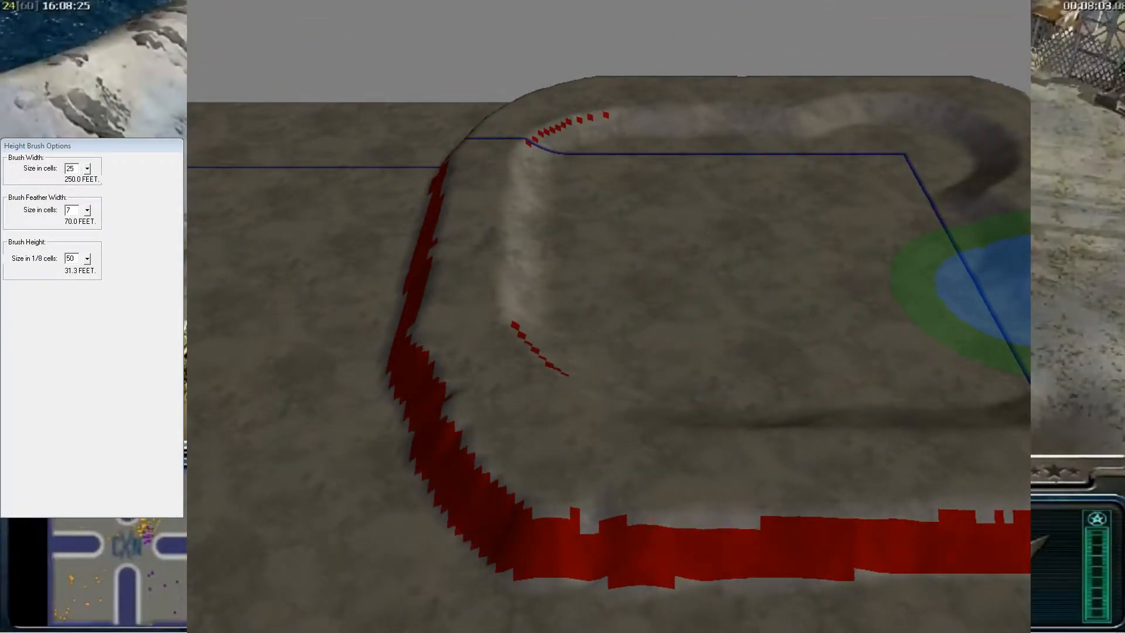
mouse_move(990, 287)
middle_down()
mouse_move(627, 238)
mouse_move(633, 263)
mouse_move(715, 364)
mouse_move(498, 287)
mouse_move(547, 244)
mouse_move(618, 251)
middle_up()
drag(618, 252, 718, 344)
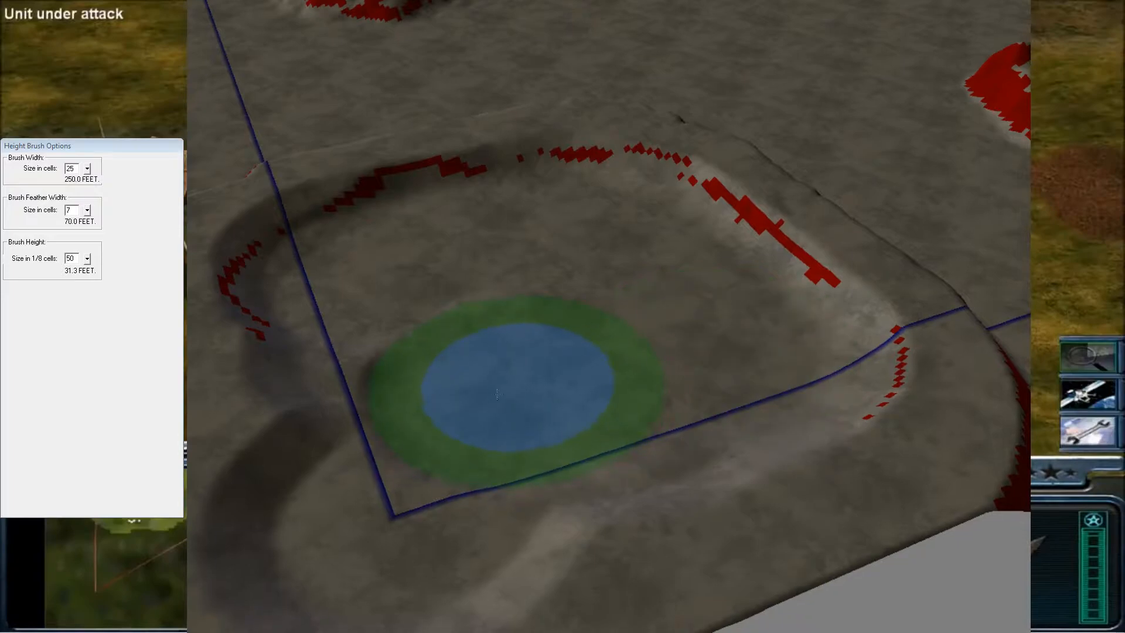
drag(397, 334, 381, 272)
Set the height brush to width 11 cells, feather width 3 and height 100
mouse_move(382, 268)
middle_down()
mouse_move(539, 476)
mouse_move(631, 465)
mouse_move(583, 344)
mouse_move(588, 373)
mouse_move(709, 451)
mouse_move(476, 10)
middle_up()
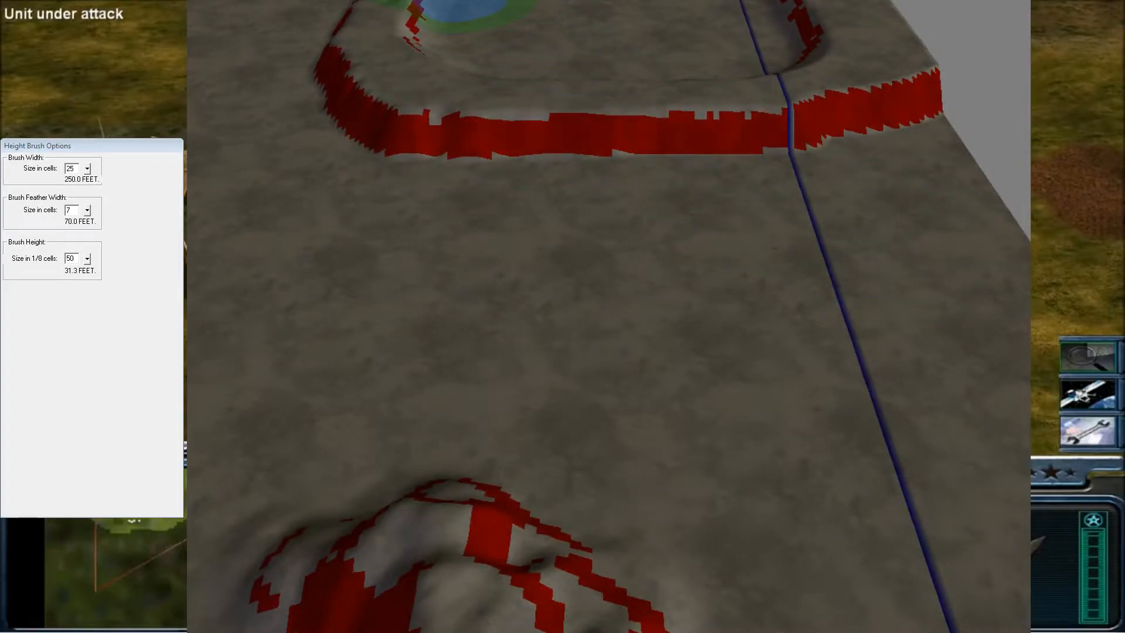
click(476, 2)
mouse_move(490, 329)
right_down()
mouse_move(490, 391)
mouse_move(542, 562)
right_up()
click(91, 256)
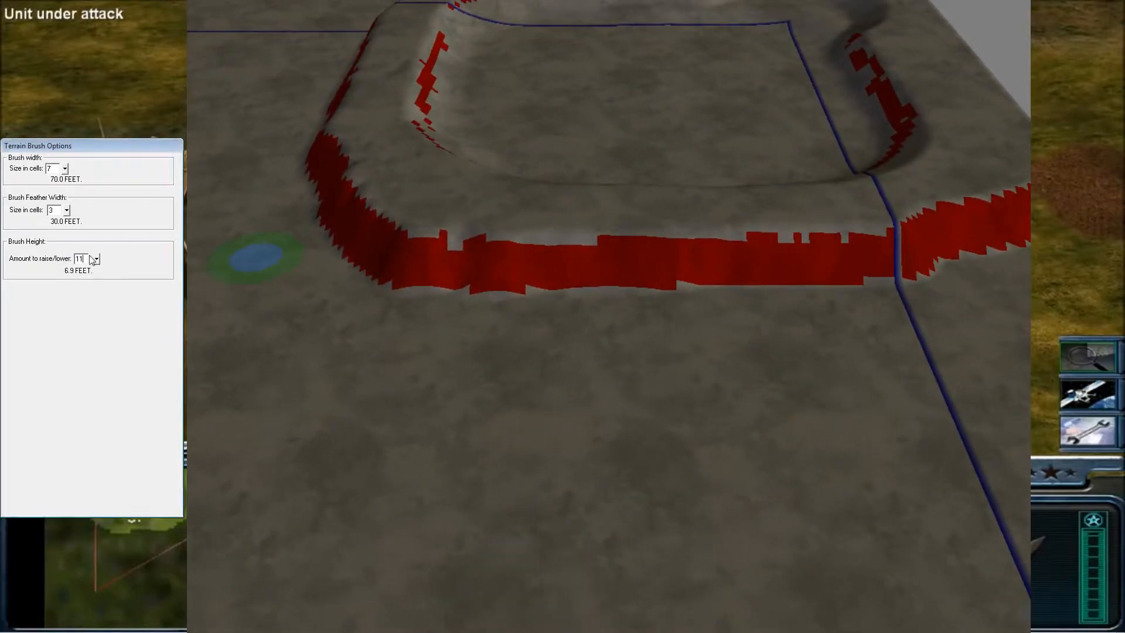
click(449, 2)
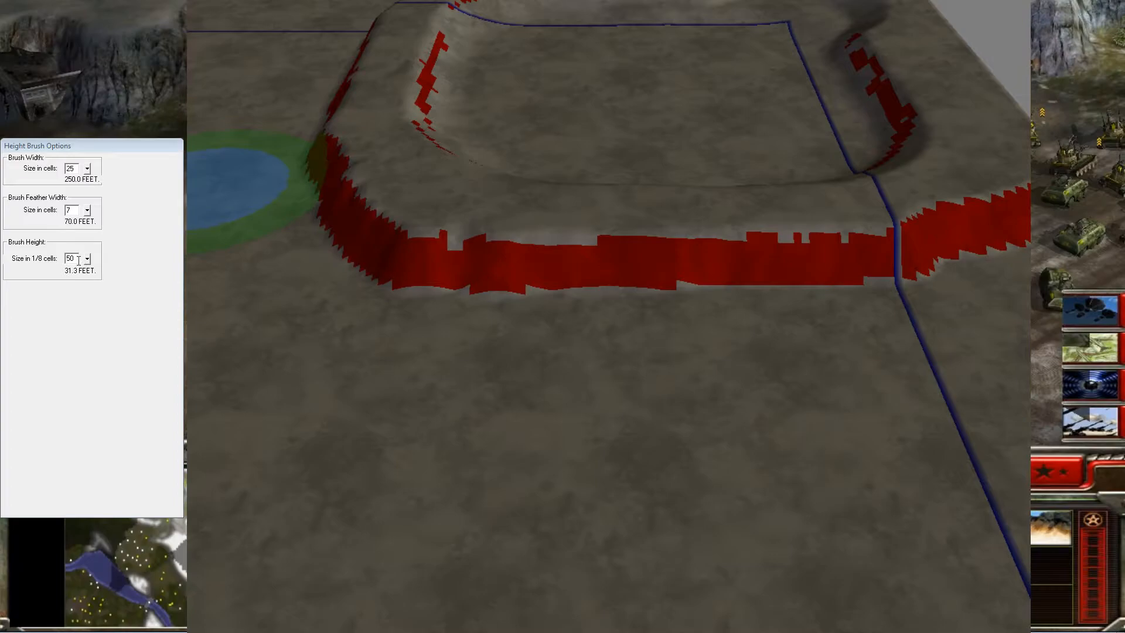
double_click(78, 167)
text(100)
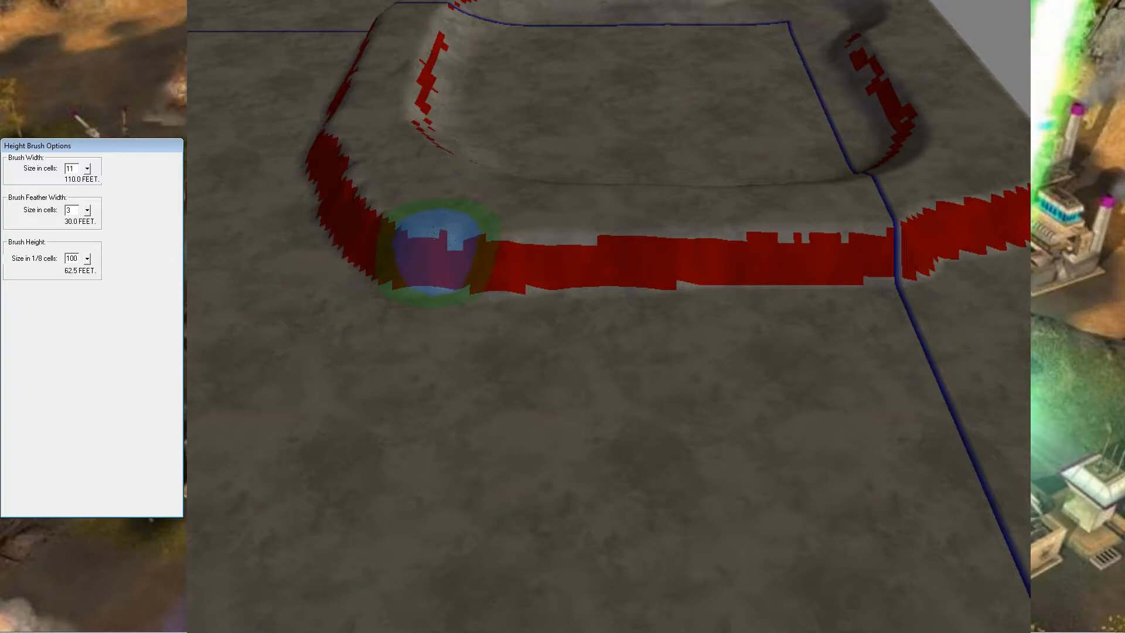
Build a terrace at height 100 along the outer foot of the first plateau's long side
mouse_move(518, 436)
right_down()
mouse_move(557, 346)
mouse_move(508, 378)
mouse_move(598, 451)
right_up()
mouse_move(361, 348)
mouse_down()
mouse_move(603, 321)
mouse_move(678, 334)
mouse_up()
right_drag(677, 334, 604, 326)
mouse_move(603, 326)
mouse_down()
mouse_move(758, 344)
mouse_move(673, 322)
mouse_up()
right_drag(700, 313, 776, 287)
right_drag(351, 410, 404, 343)
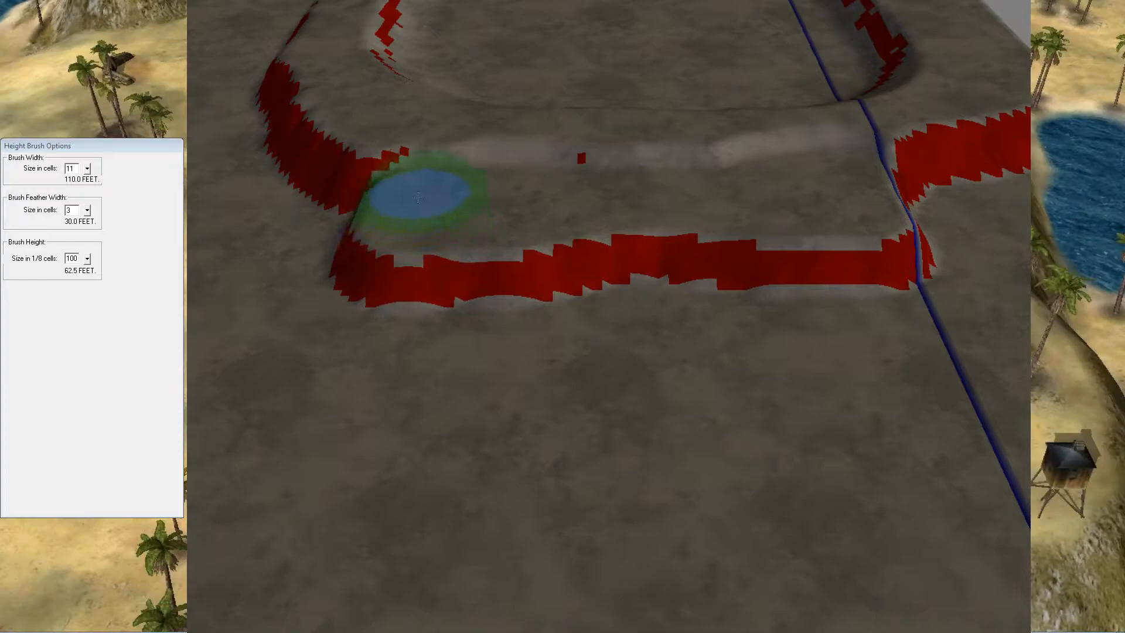
Set the brush height to 75 and add a second, lower terrace in front of the first one
drag(79, 258, 46, 264)
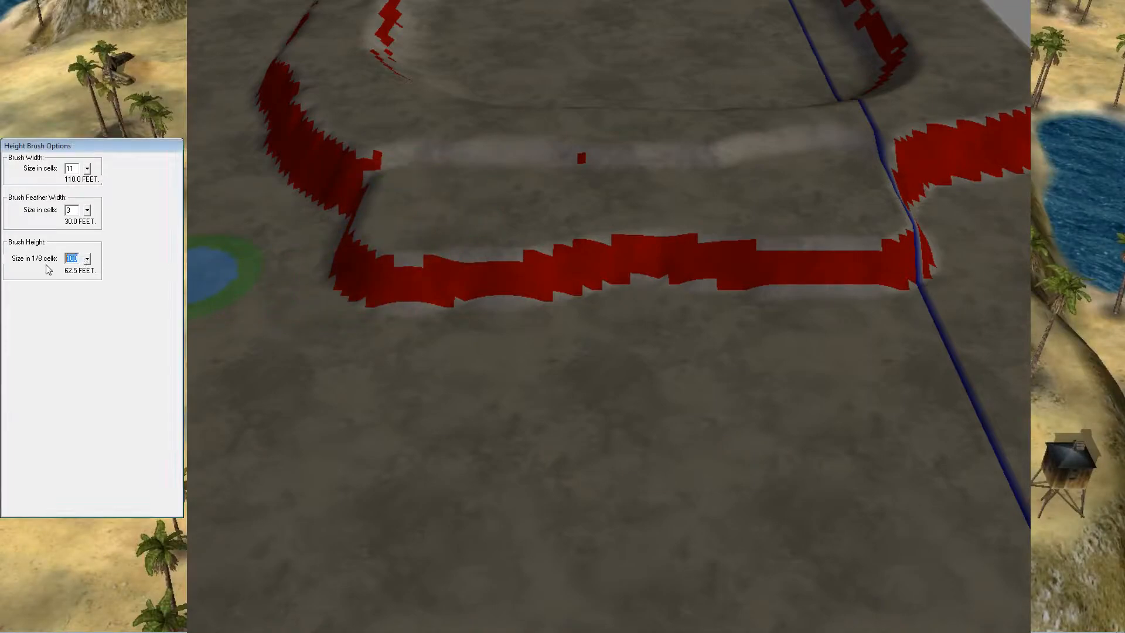
text(75)
drag(374, 318, 864, 310)
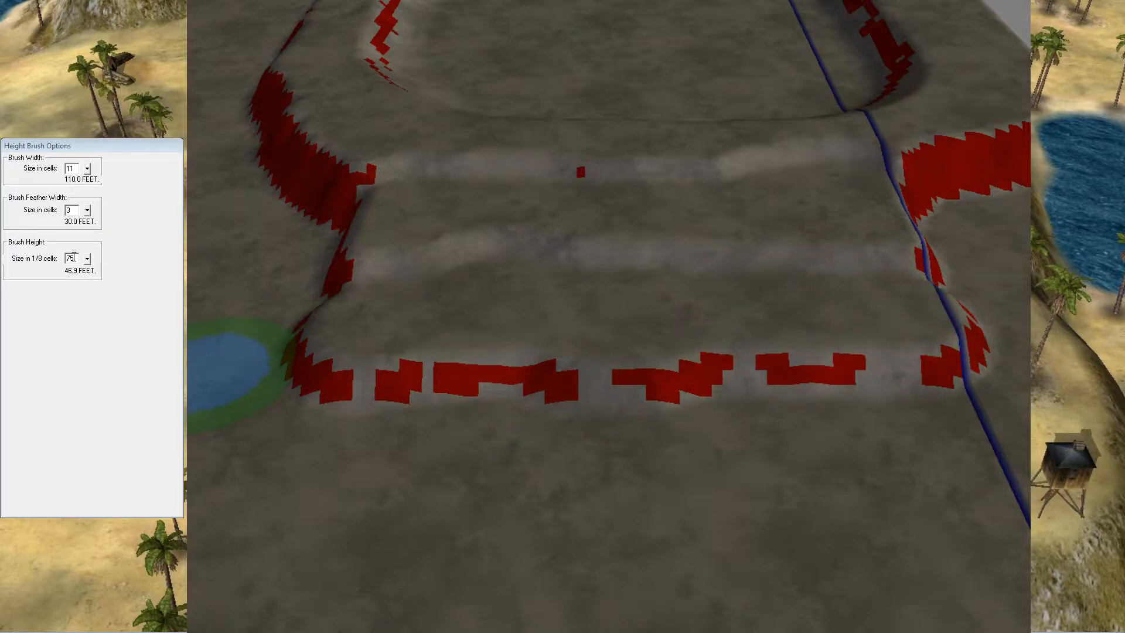
Set the brush height to 50 and add a third terrace below the 75-high one
drag(74, 258, 49, 262)
text(50)
right_drag(631, 387, 674, 370)
mouse_move(402, 411)
mouse_down()
mouse_move(632, 408)
mouse_move(721, 384)
mouse_up()
right_drag(587, 426, 670, 415)
drag(670, 416, 806, 389)
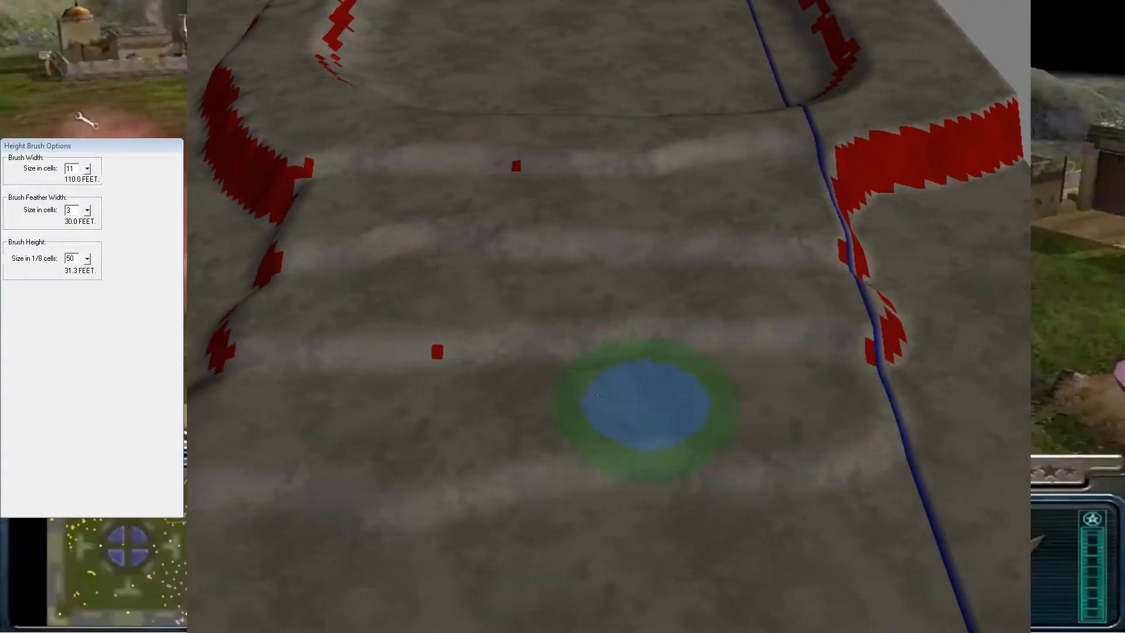
drag(650, 398, 815, 301)
Set the brush height to 100 and build a terrace along the outer side of the opposite corner plateau
right_drag(645, 352, 1025, 152)
right_drag(246, 357, 908, 328)
mouse_move(446, 341)
middle_down()
mouse_move(374, 333)
mouse_move(246, 293)
middle_up()
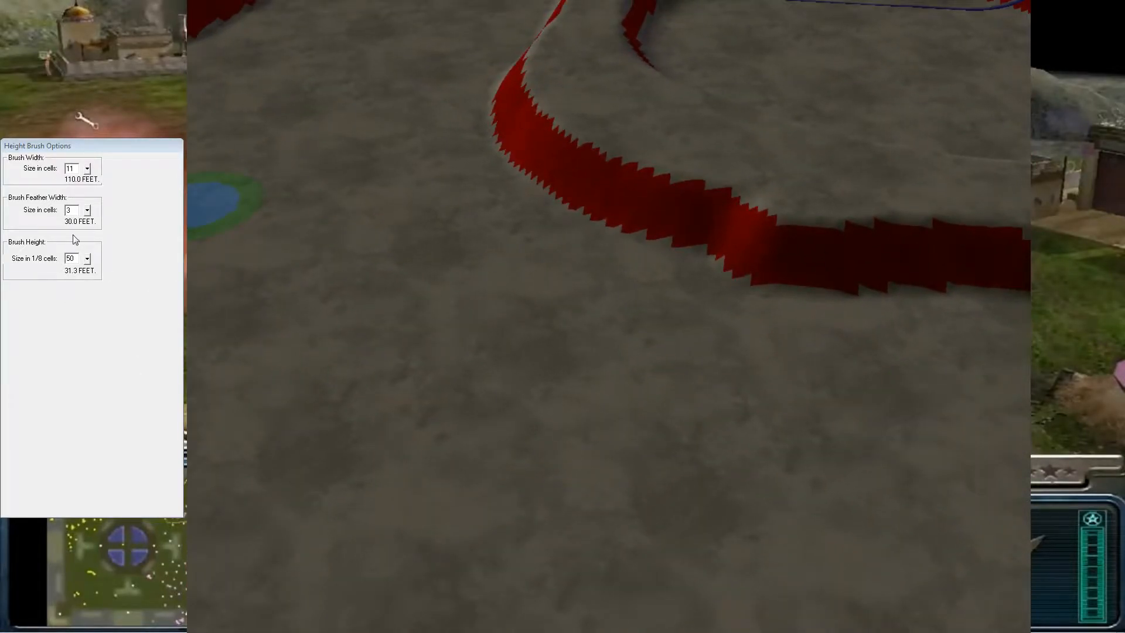
double_click(71, 258)
text(100)
mouse_move(798, 317)
middle_down()
mouse_move(835, 370)
mouse_move(557, 319)
mouse_move(477, 326)
middle_up()
mouse_move(477, 326)
mouse_down()
mouse_move(389, 339)
mouse_move(702, 419)
mouse_up()
middle_drag(702, 418, 746, 402)
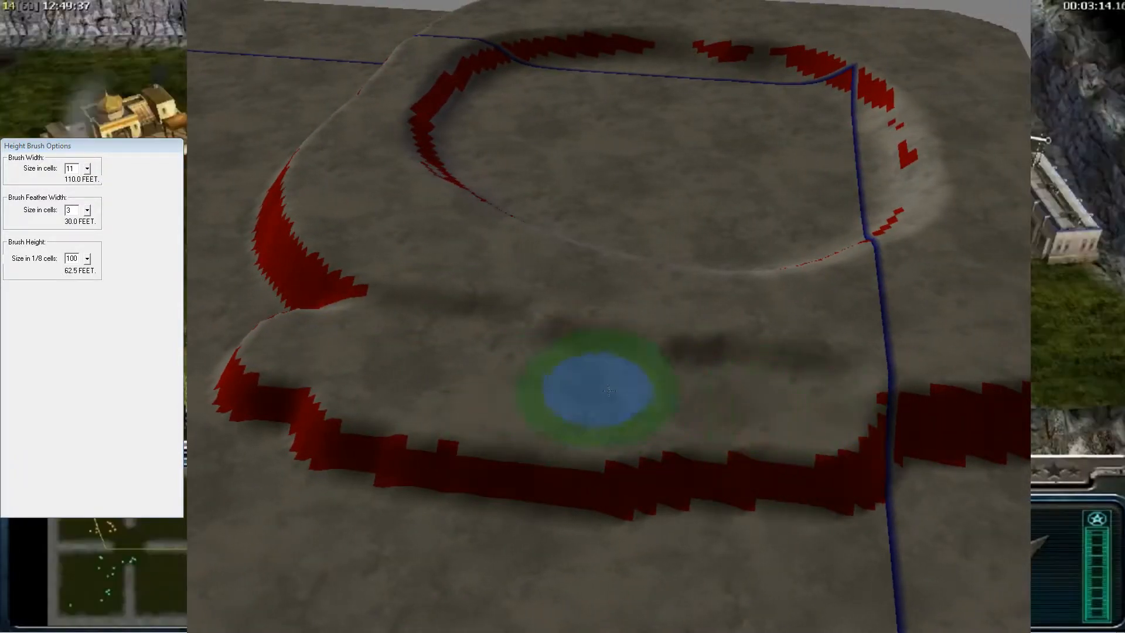
Set the brush height to 75 and add a second, lower terrace beside the opposite plateau's first one
middle_drag(888, 430, 527, 339)
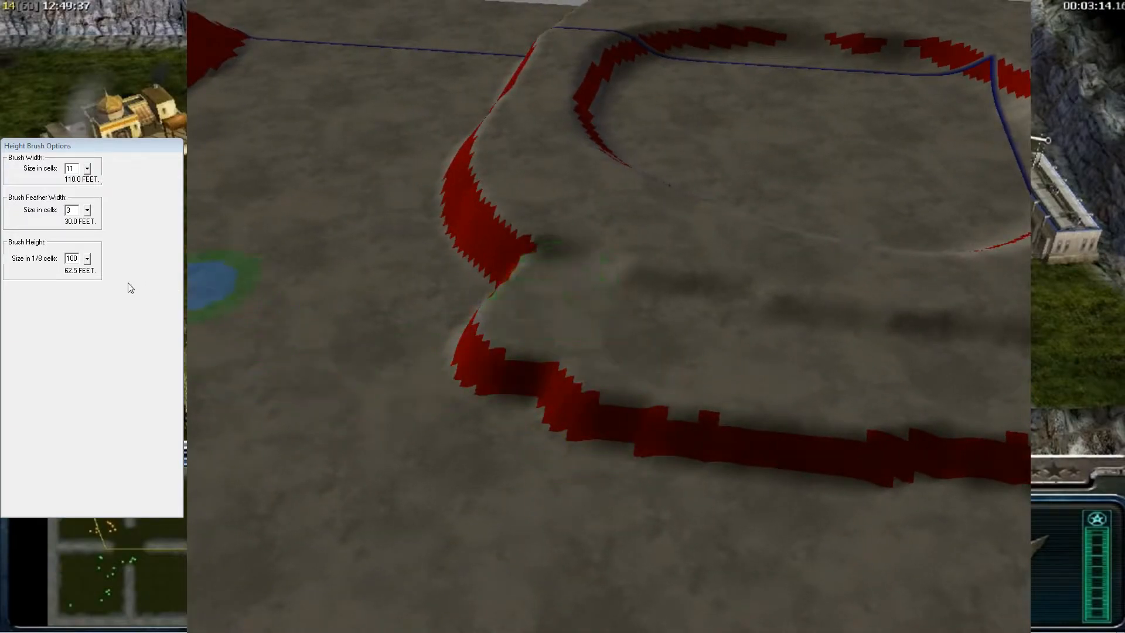
double_click(73, 259)
text(75)
middle_drag(360, 296, 808, 150)
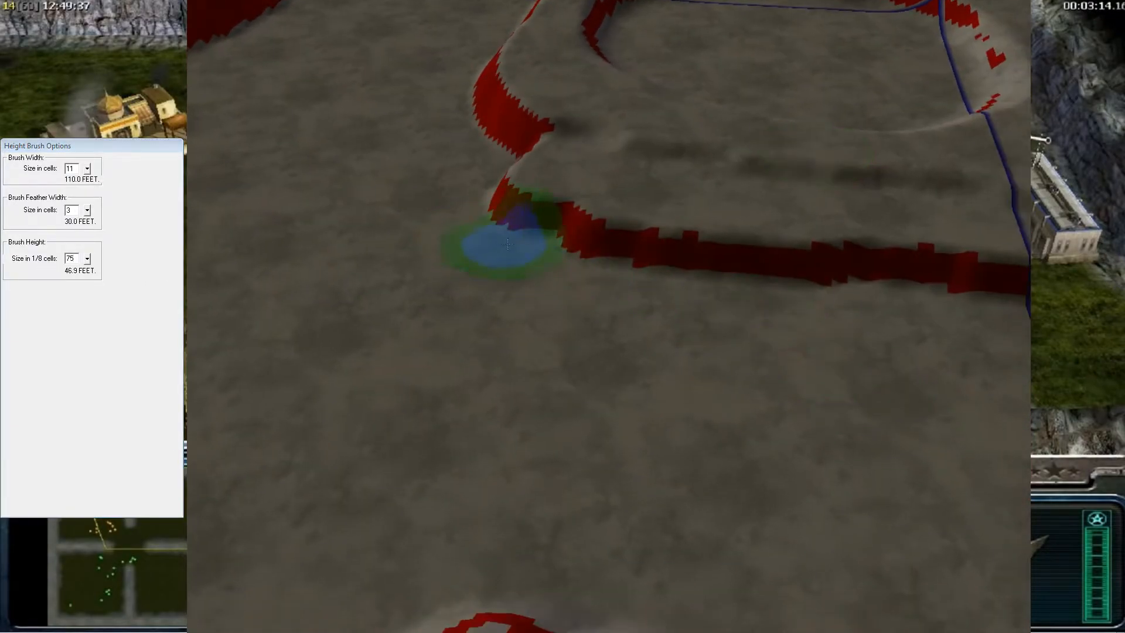
middle_drag(664, 247, 301, 389)
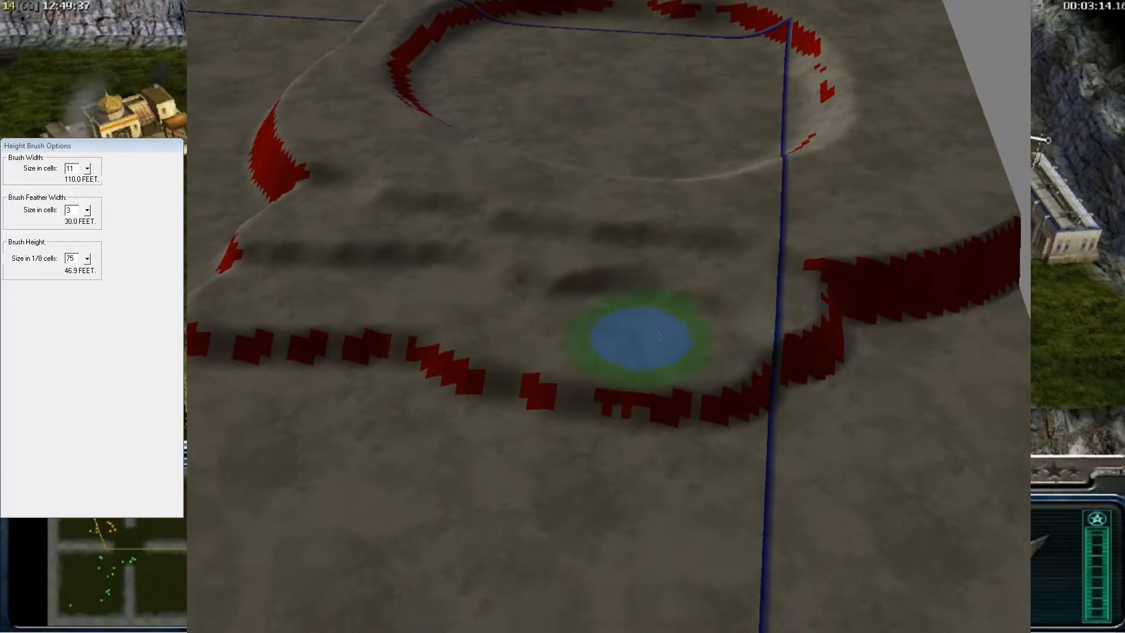
Set the brush height to 50 and paint the lowest terrace on the opposite plateau's stepped side
middle_drag(622, 326, 981, 365)
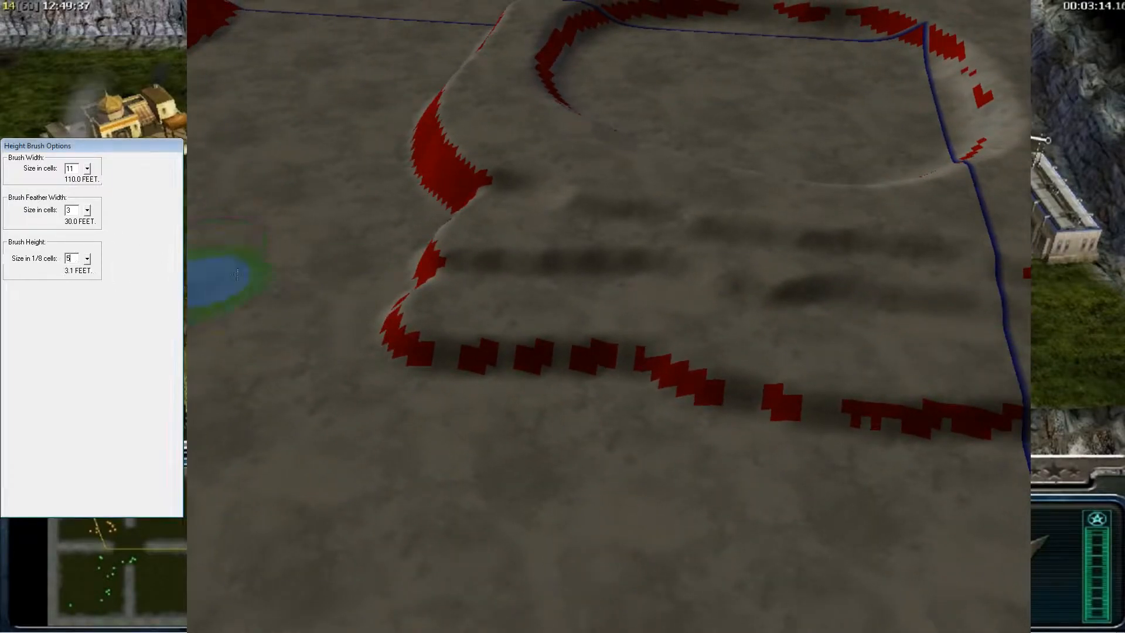
text(0)
middle_drag(209, 280, 670, 344)
mouse_move(515, 294)
middle_down()
mouse_move(549, 334)
mouse_move(613, 330)
mouse_move(728, 364)
mouse_move(861, 364)
mouse_move(565, 333)
middle_up()
scroll(559, 327, up, 3)
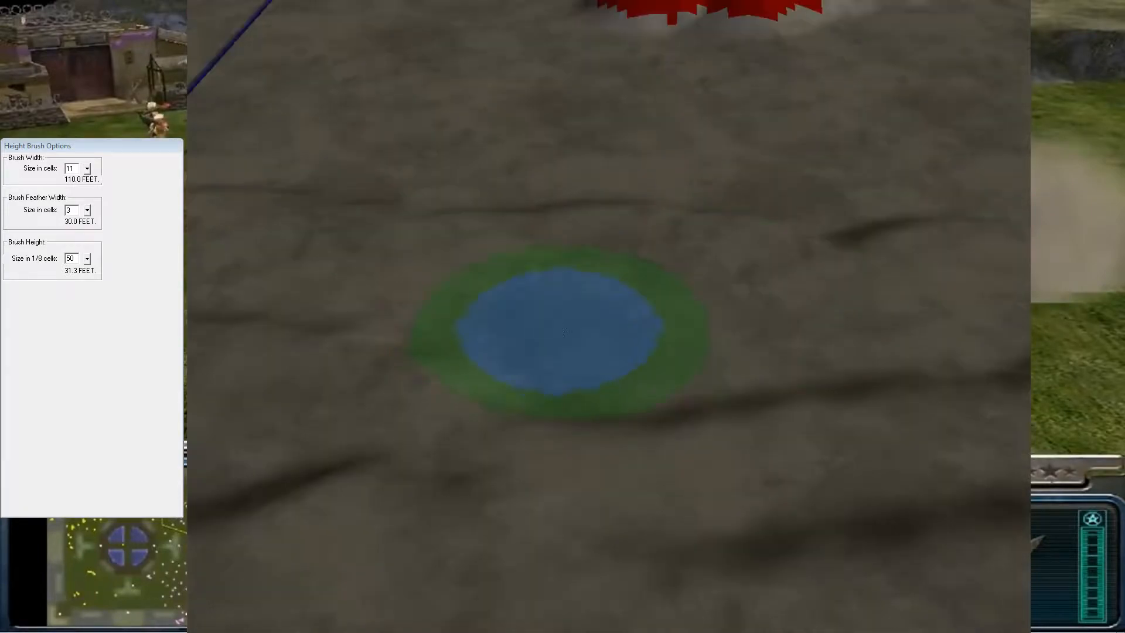
scroll(560, 326, down, 3)
Place a ramp of width 125 from the rim down to the ground on a plateau's unterraced side
mouse_move(577, 371)
middle_down()
mouse_move(201, 402)
mouse_move(527, 323)
mouse_move(812, 275)
mouse_move(791, 318)
mouse_move(520, 193)
mouse_move(504, 79)
middle_up()
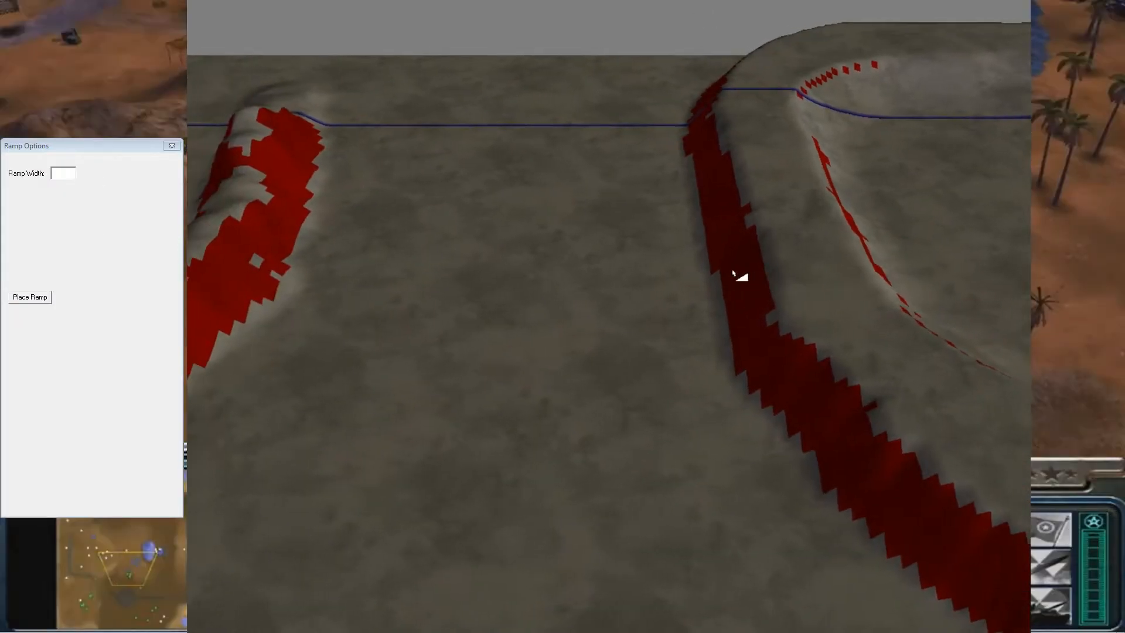
click(66, 174)
text(125)
middle_drag(897, 349, 573, 260)
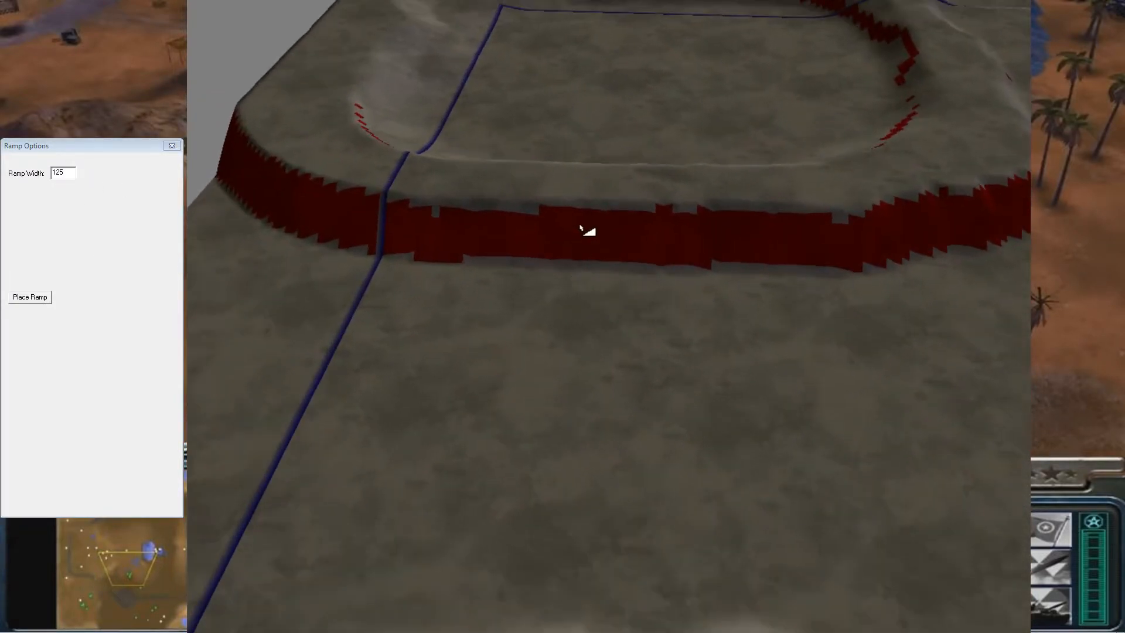
drag(601, 205, 569, 436)
click(41, 299)
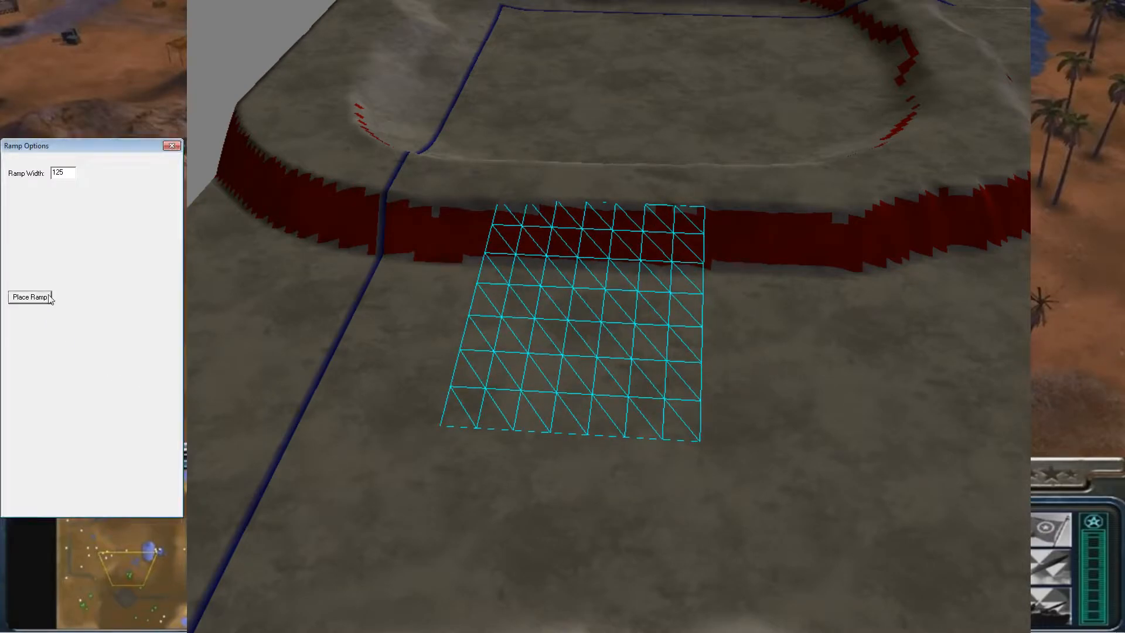
Place a matching ramp of width 125 on the unterraced side of the other corner plateau
middle_click(629, 322)
scroll(612, 366, down, 5)
right_drag(597, 390, 451, 306)
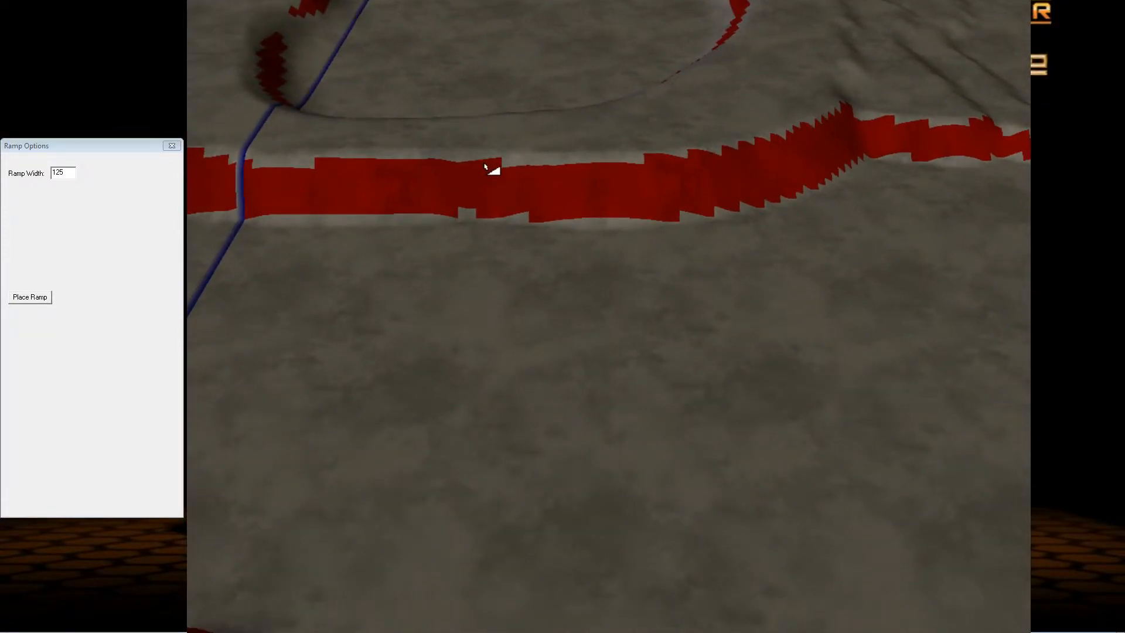
drag(485, 157, 451, 422)
click(44, 302)
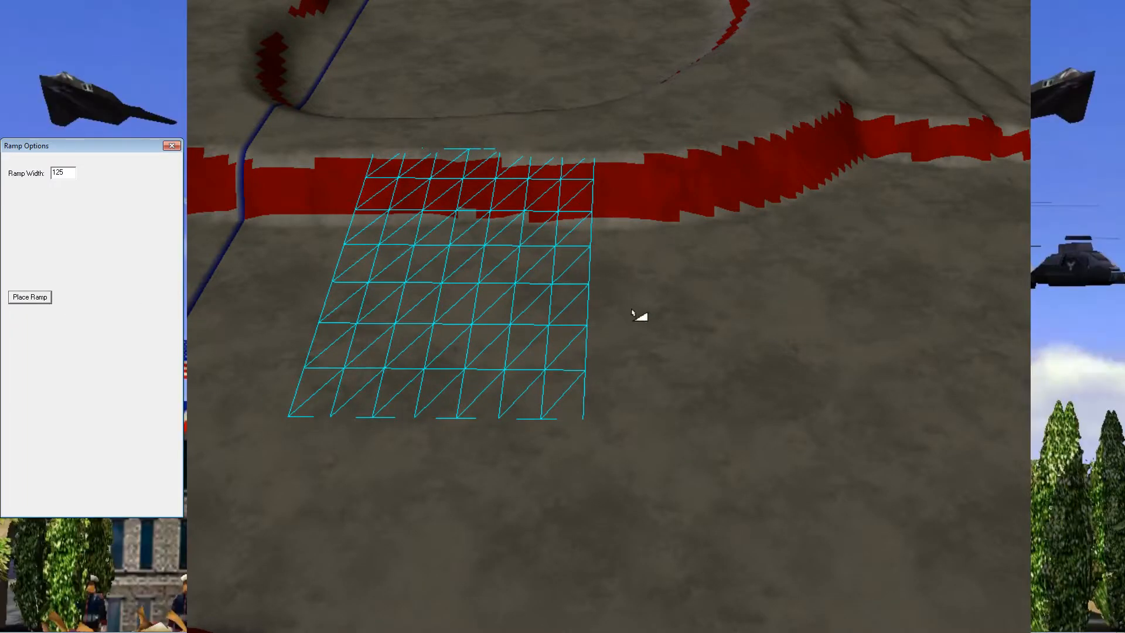
Smooth one side of this ramp with the Feather brush at width 11 cells, raising its filter radius and feather rate to 3
middle_drag(638, 316, 603, 341)
scroll(602, 341, up, 2)
scroll(603, 341, down, 2)
right_drag(580, 123, 580, 2)
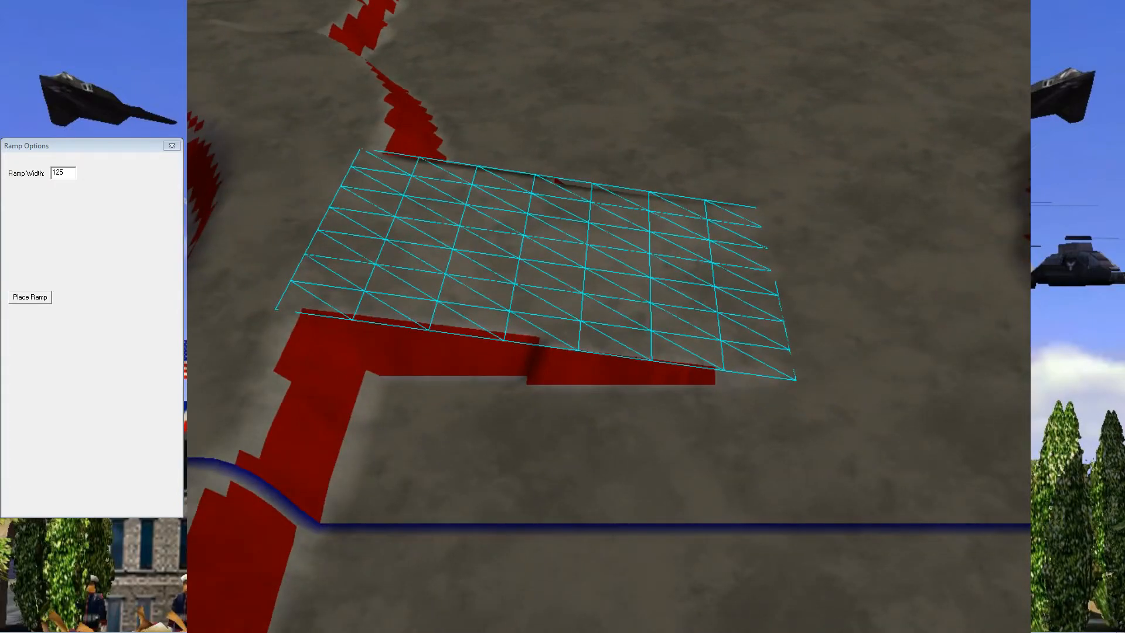
click(54, 169)
text(11)
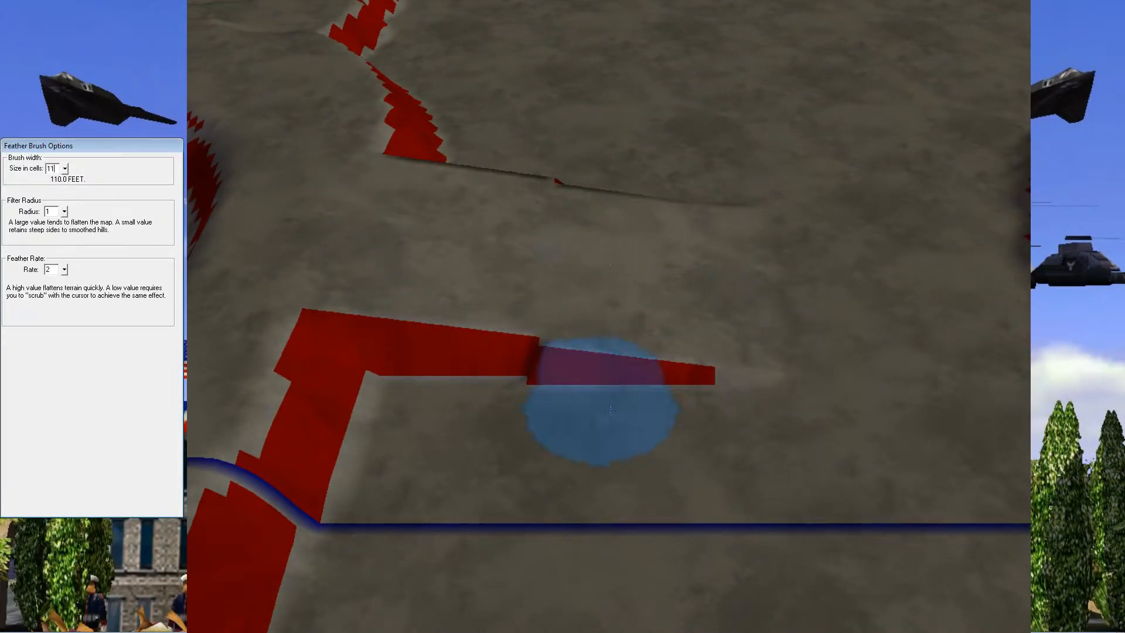
middle_drag(600, 397, 677, 402)
right_drag(375, 234, 486, 269)
mouse_move(477, 304)
mouse_down()
mouse_move(472, 289)
mouse_move(439, 301)
mouse_move(555, 270)
mouse_move(696, 365)
mouse_up()
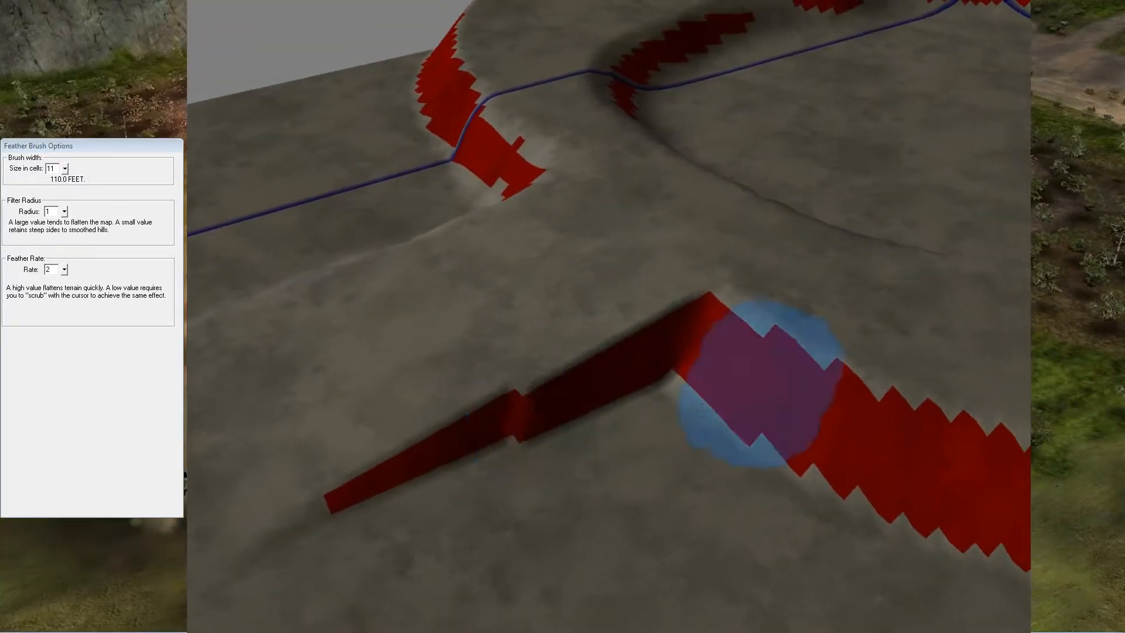
mouse_move(753, 351)
mouse_down()
mouse_move(557, 388)
mouse_move(465, 442)
mouse_move(586, 394)
mouse_move(570, 414)
mouse_move(525, 412)
mouse_move(691, 335)
mouse_move(662, 357)
mouse_up()
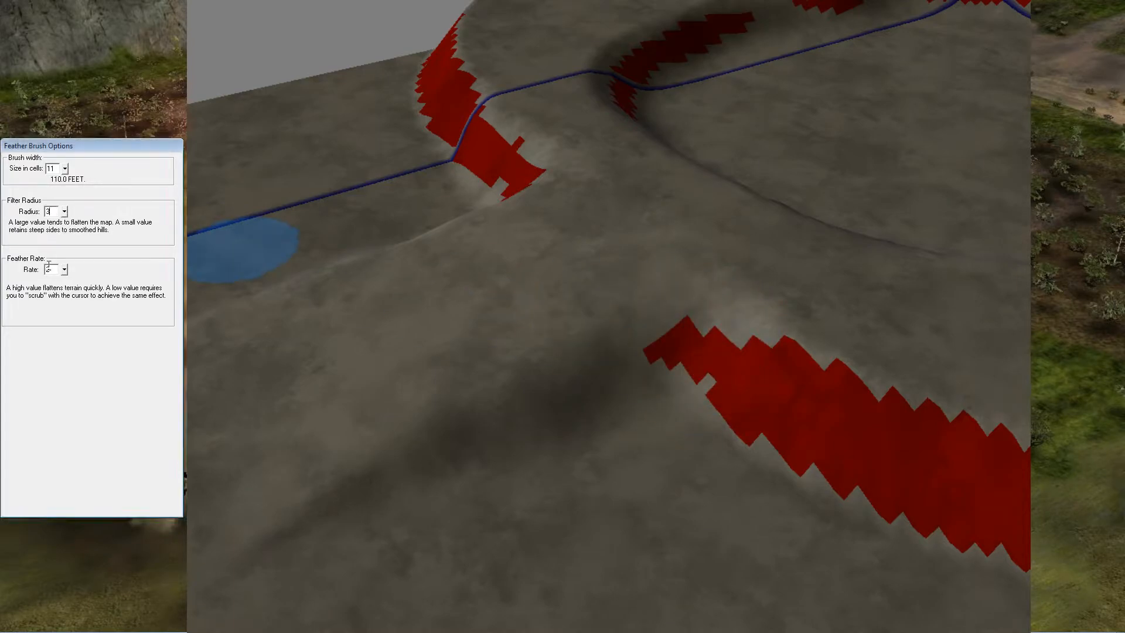
text(3)
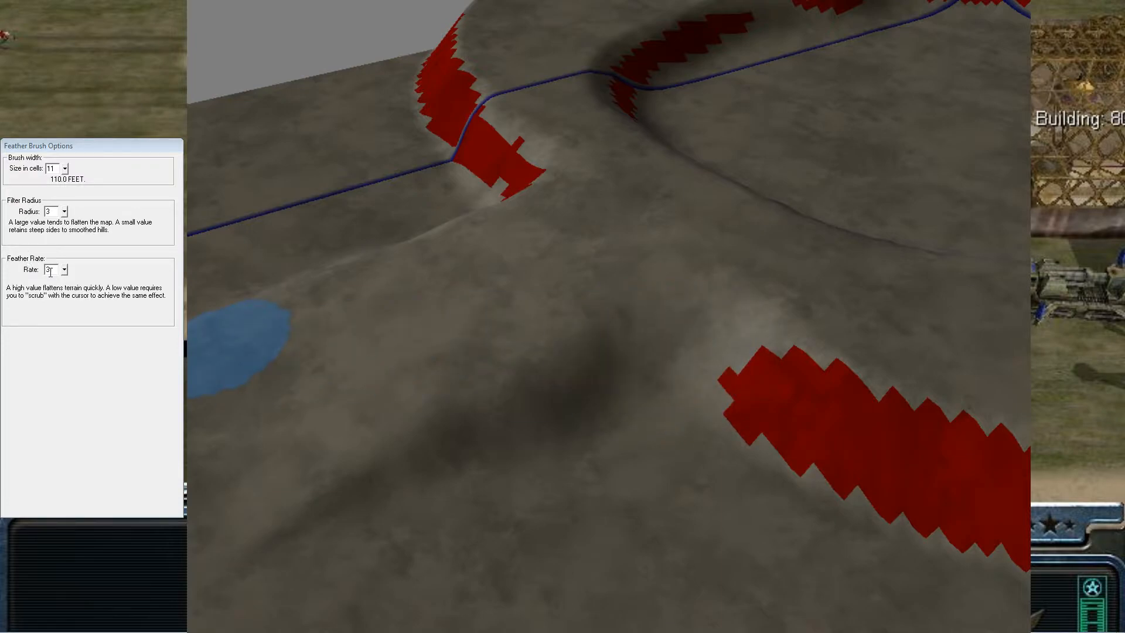
Raise the Feather brush's filter radius and feather rate to 5 and smooth one side of the other plateau's ramp
text(5)
mouse_move(498, 407)
middle_down()
mouse_move(552, 382)
mouse_move(554, 407)
middle_up()
right_drag(553, 407, 690, 103)
mouse_move(690, 103)
middle_down()
mouse_move(743, 251)
mouse_move(349, 505)
middle_up()
right_drag(838, 356, 721, 374)
mouse_move(485, 262)
mouse_down()
mouse_move(564, 252)
mouse_move(569, 389)
mouse_move(546, 274)
mouse_move(530, 292)
mouse_up()
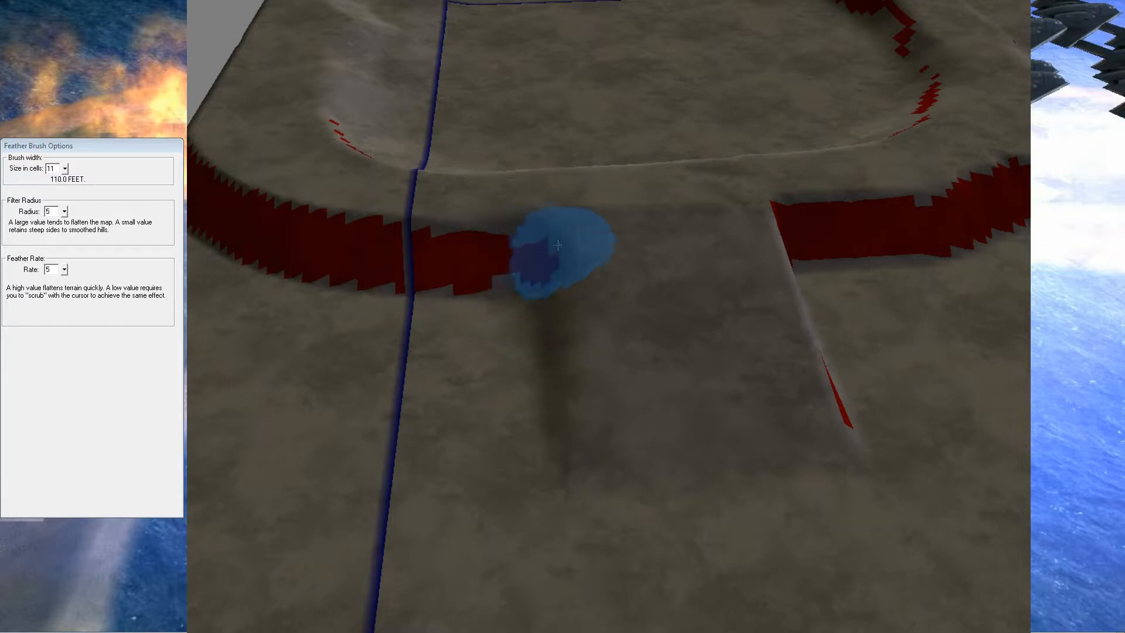
Feather the ramp's opposite side and blend the corners where the ramp meets the plateau rim
right_drag(682, 301, 569, 346)
middle_drag(570, 346, 645, 363)
drag(653, 479, 669, 438)
drag(675, 373, 699, 274)
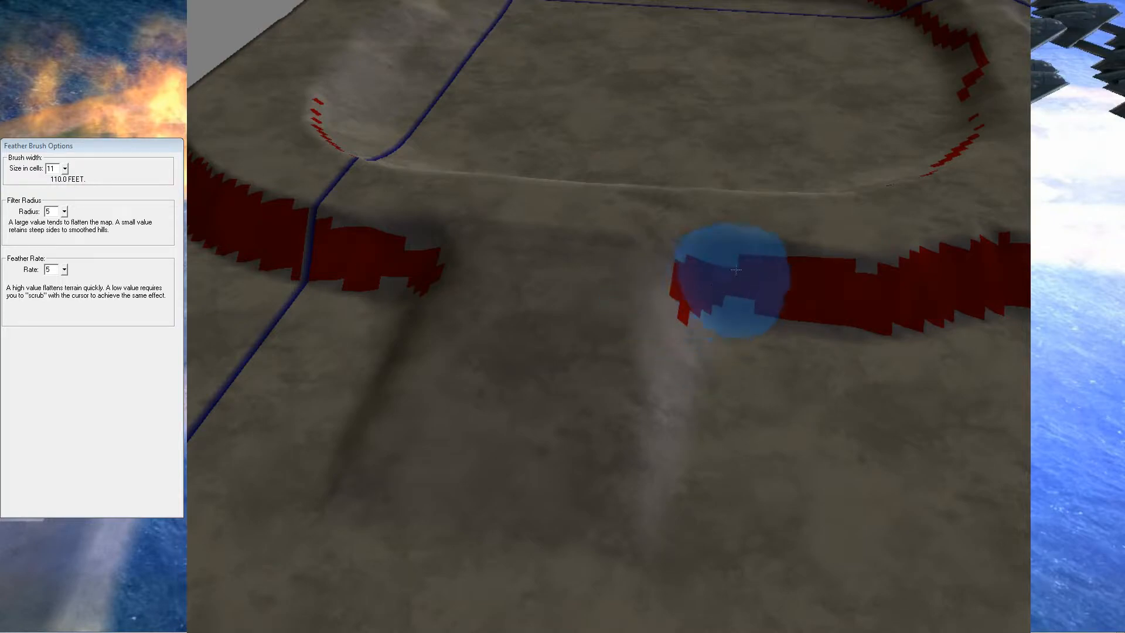
mouse_move(729, 275)
mouse_down()
mouse_move(659, 281)
mouse_move(743, 276)
mouse_move(679, 281)
mouse_move(703, 279)
mouse_up()
right_drag(705, 286, 794, 303)
mouse_move(571, 297)
mouse_down()
mouse_move(767, 308)
mouse_move(571, 252)
mouse_up()
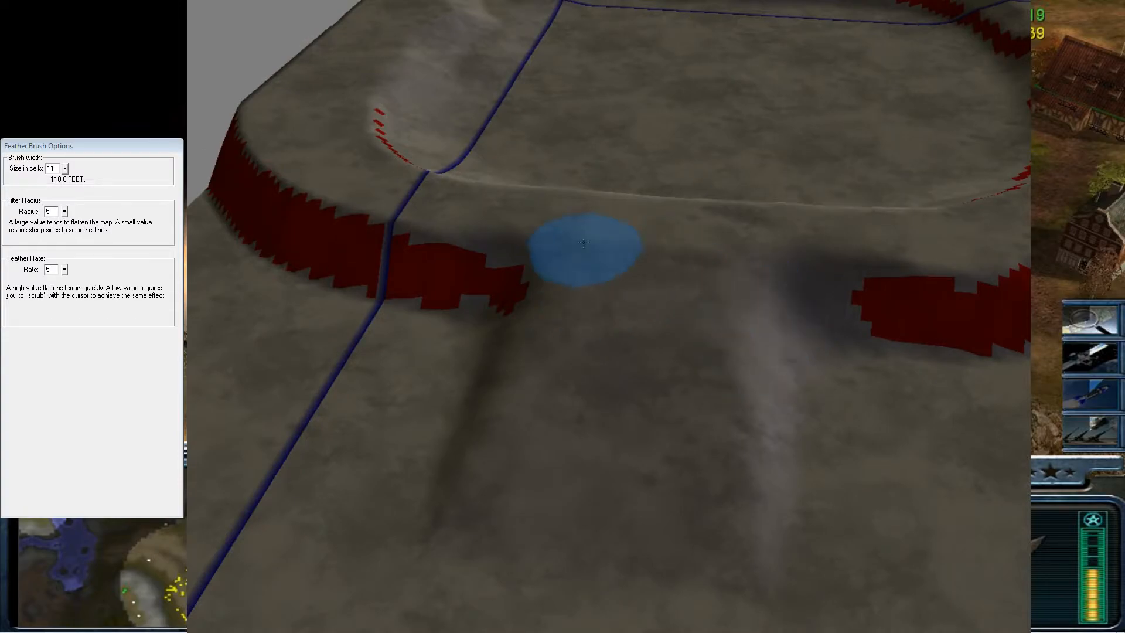
Set the Feather brush to width 15 cells, filter radius 7 and rate 7, and smooth the basin wall beside the plateau's terraces
mouse_move(843, 100)
right_down()
mouse_move(750, 151)
mouse_move(711, 215)
right_up()
mouse_move(486, 503)
right_down()
mouse_move(728, 353)
mouse_move(896, 413)
right_up()
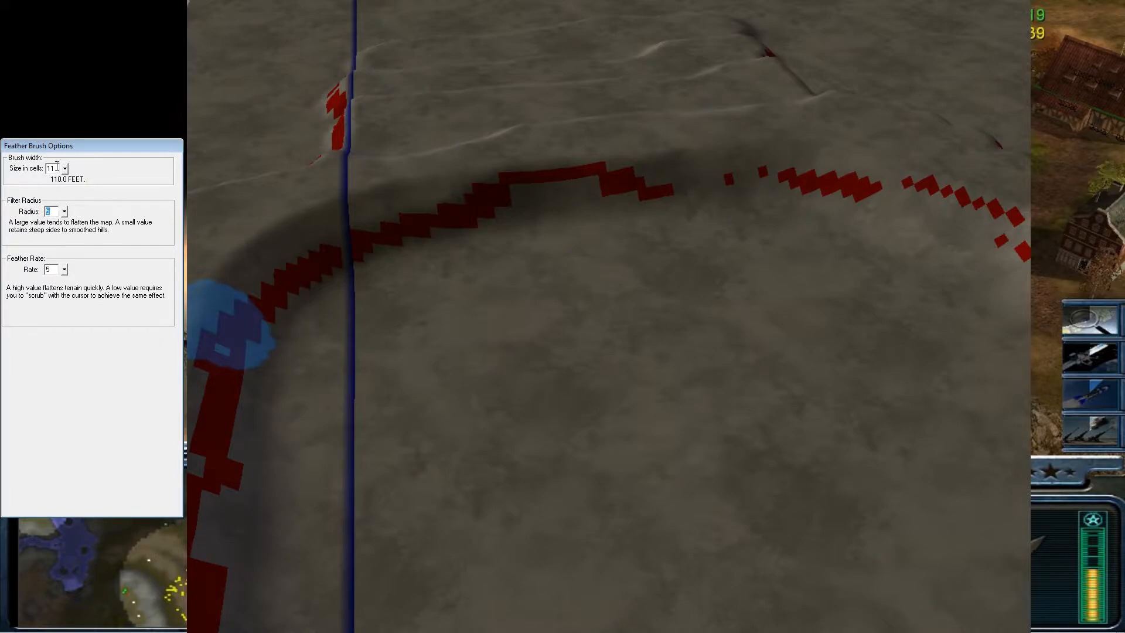
text(15)
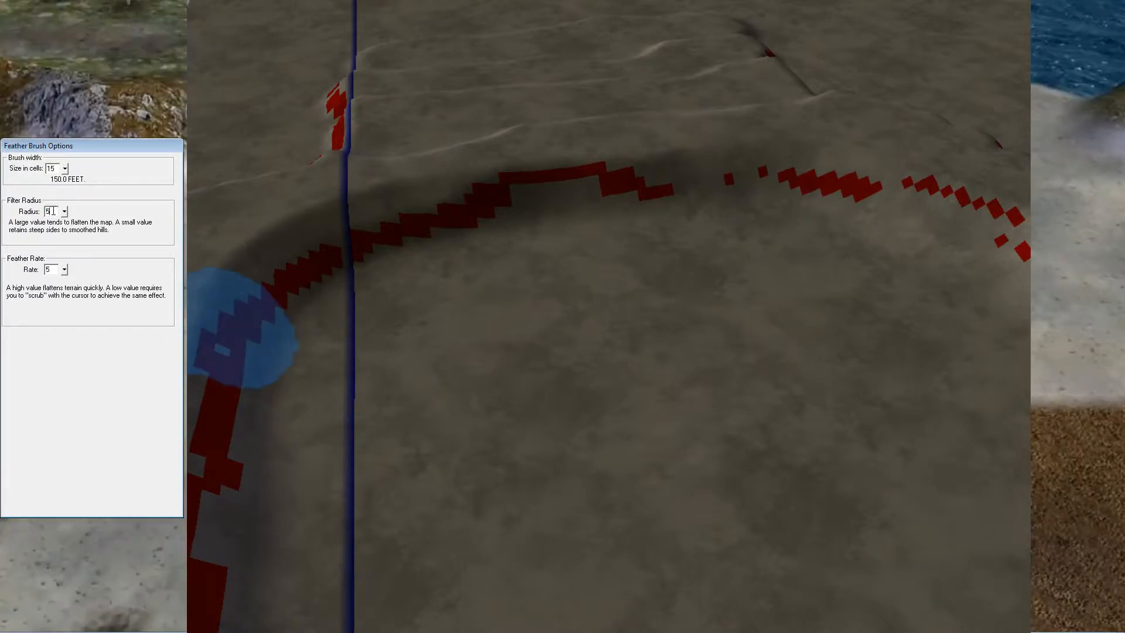
right_drag(482, 288, 448, 335)
mouse_move(351, 284)
mouse_down()
mouse_move(466, 238)
mouse_move(406, 246)
mouse_move(415, 306)
mouse_up()
right_drag(415, 306, 281, 340)
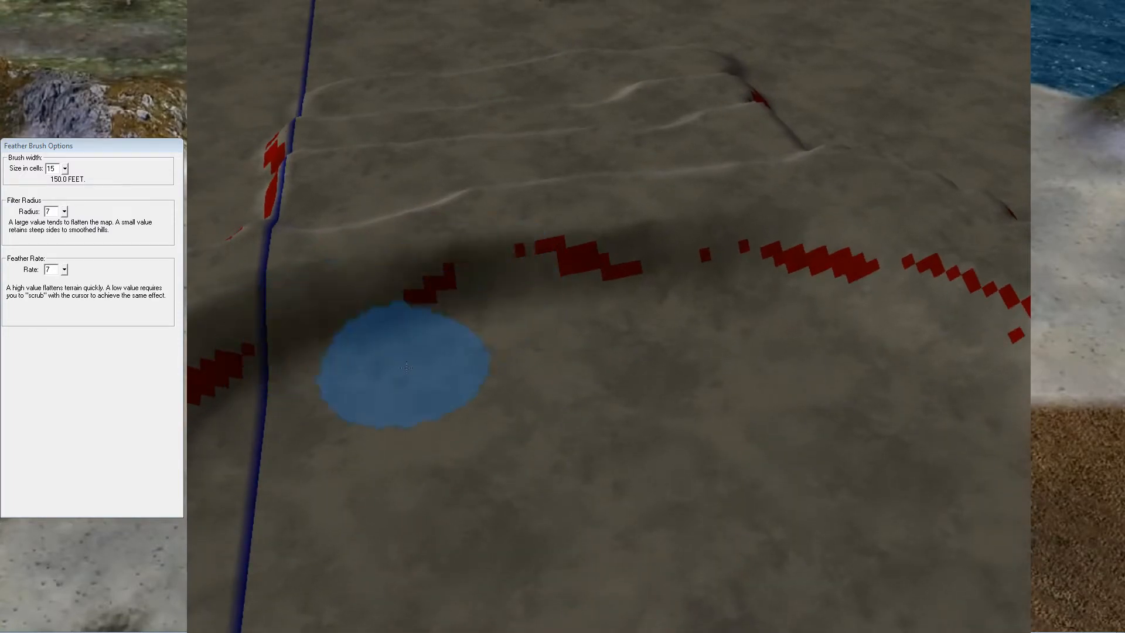
right_drag(393, 363, 380, 352)
mouse_move(381, 351)
mouse_down()
mouse_move(353, 381)
mouse_move(492, 356)
mouse_move(462, 369)
mouse_up()
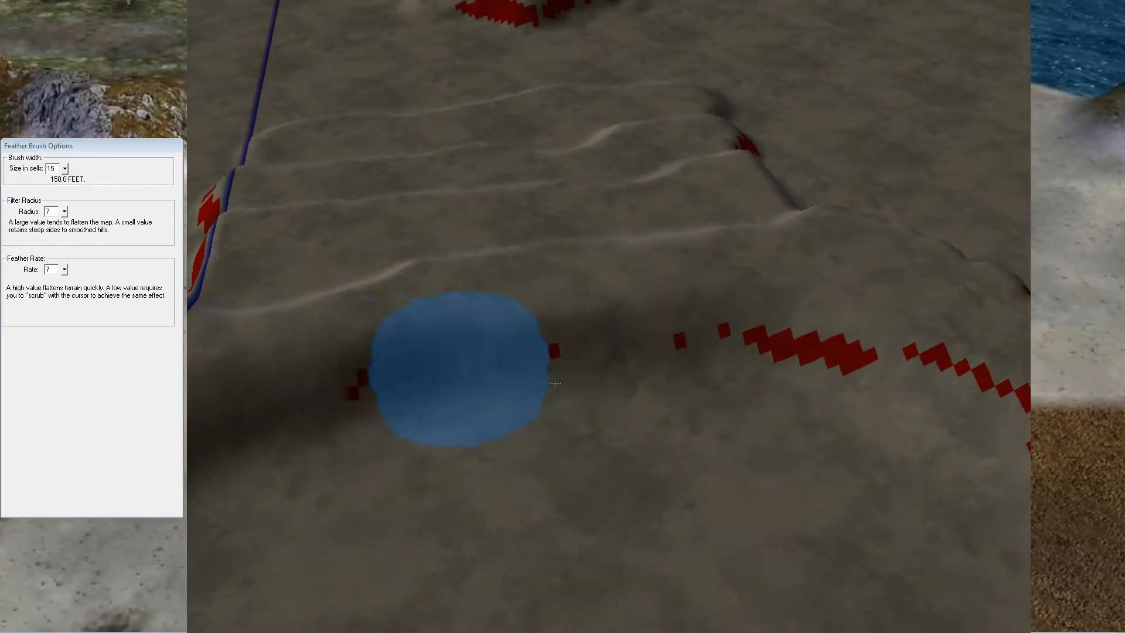
right_drag(551, 360, 451, 321)
drag(369, 329, 348, 321)
mouse_move(502, 339)
right_down()
mouse_move(326, 244)
mouse_move(728, 589)
right_up()
drag(729, 316, 701, 287)
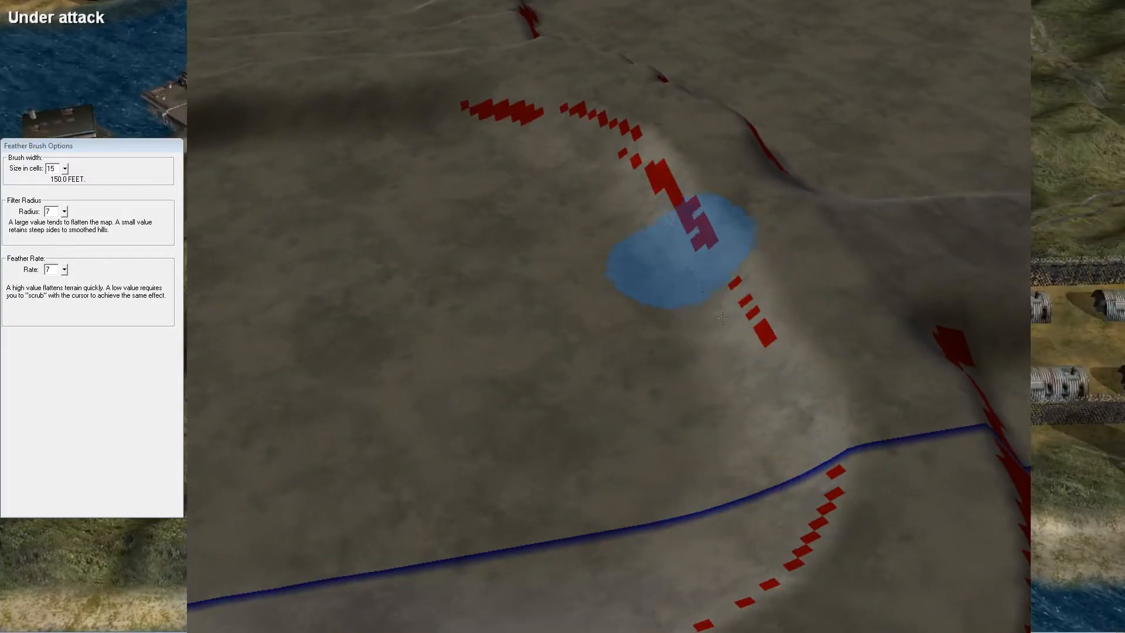
Feather the matching basin wall beside the terraces on the opposite plateau with the same brush settings
right_drag(679, 208, 281, 439)
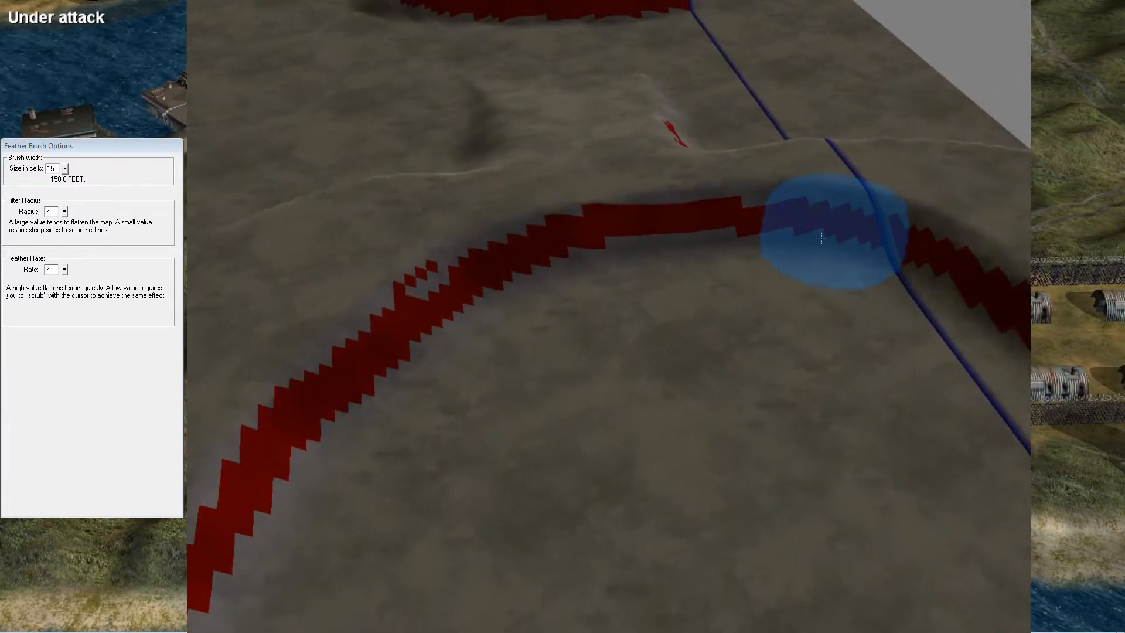
mouse_move(632, 231)
mouse_down()
mouse_move(690, 214)
mouse_move(874, 207)
mouse_move(722, 202)
mouse_move(871, 237)
mouse_move(580, 226)
mouse_move(616, 231)
mouse_up()
mouse_move(595, 230)
right_down()
mouse_move(665, 251)
mouse_move(379, 271)
right_up()
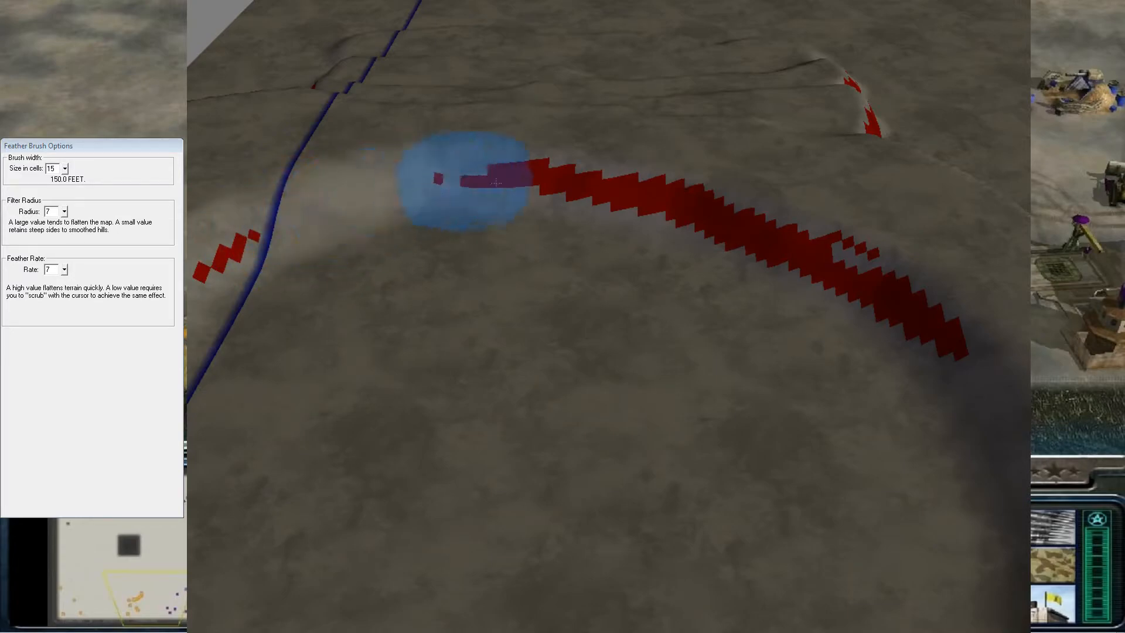
drag(474, 180, 559, 179)
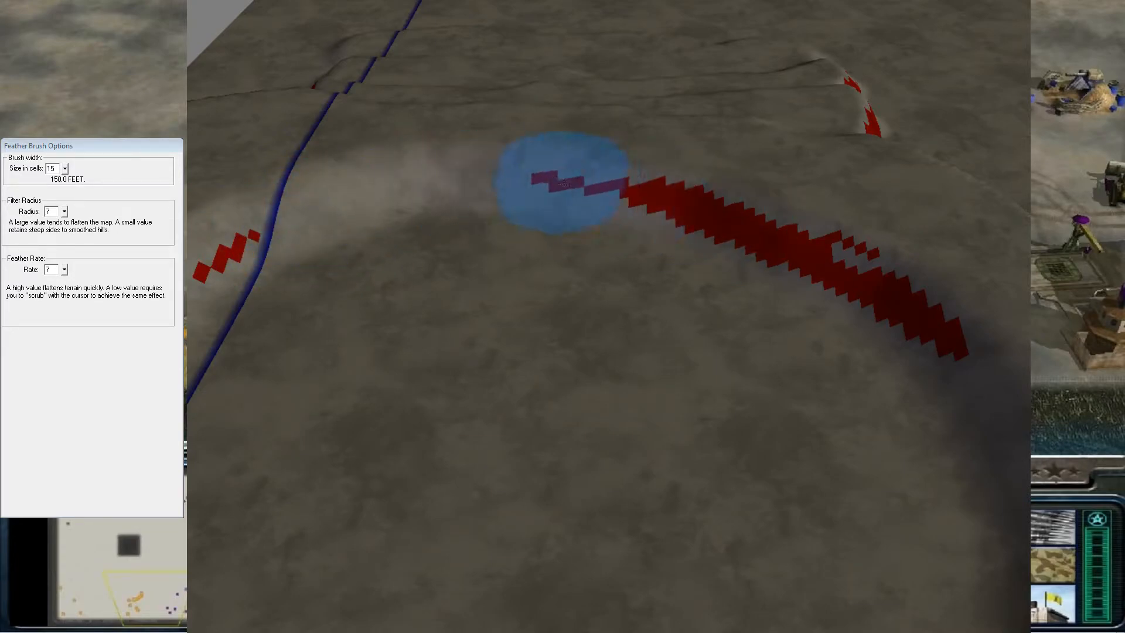
right_drag(339, 296, 271, 11)
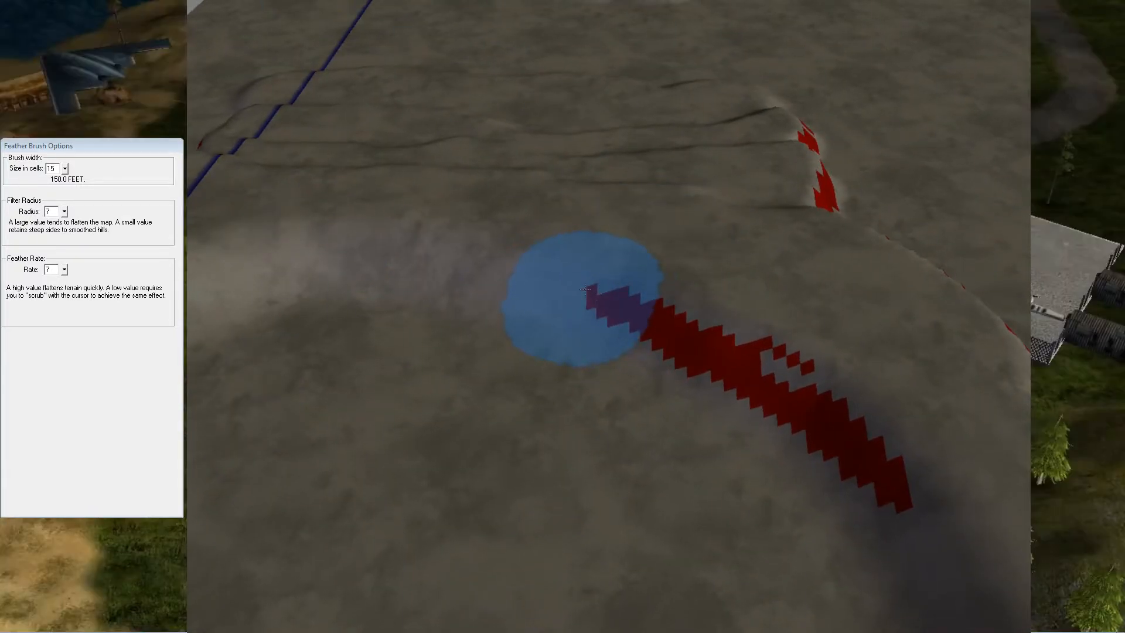
Repaint the basin floor along the curved wall with the Height brush at width 11, feather width 3 and height 50
key(h)
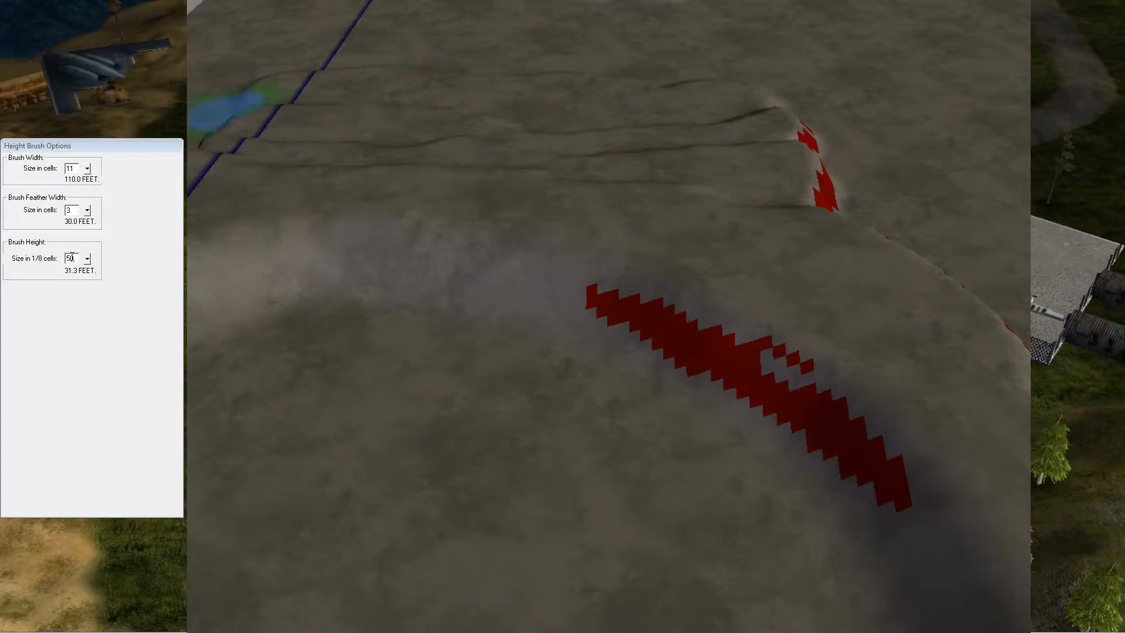
mouse_move(509, 340)
right_down()
mouse_move(540, 414)
mouse_move(452, 394)
right_up()
mouse_move(452, 395)
mouse_down()
mouse_move(539, 388)
mouse_move(588, 401)
mouse_move(644, 433)
mouse_move(642, 463)
mouse_move(580, 389)
mouse_up()
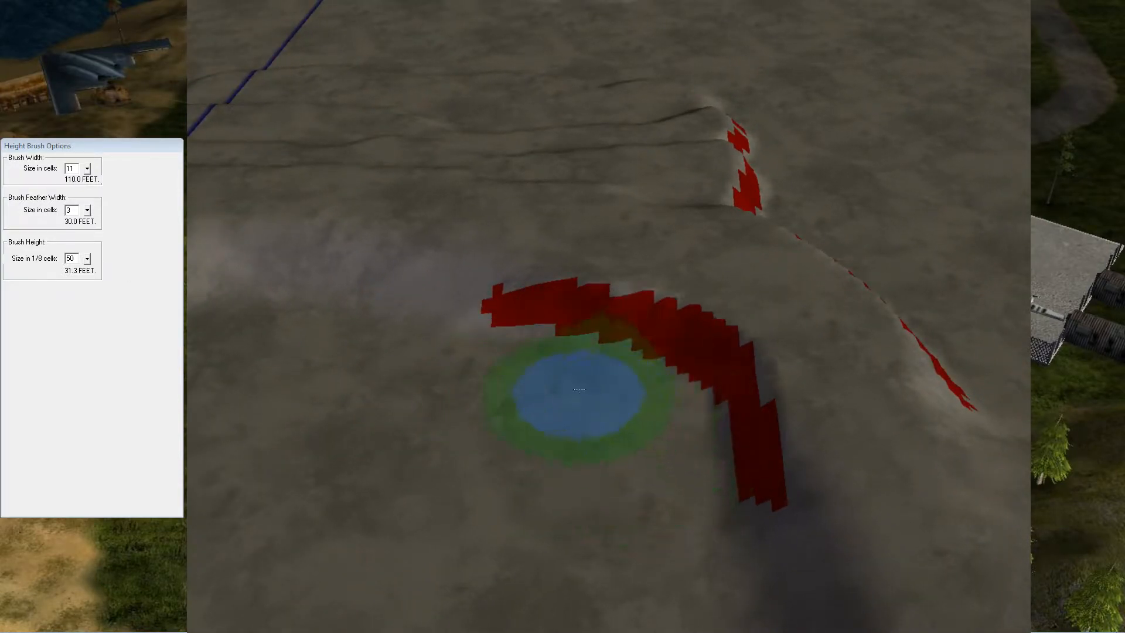
mouse_move(437, 249)
mouse_down()
mouse_move(490, 313)
mouse_move(489, 264)
mouse_up()
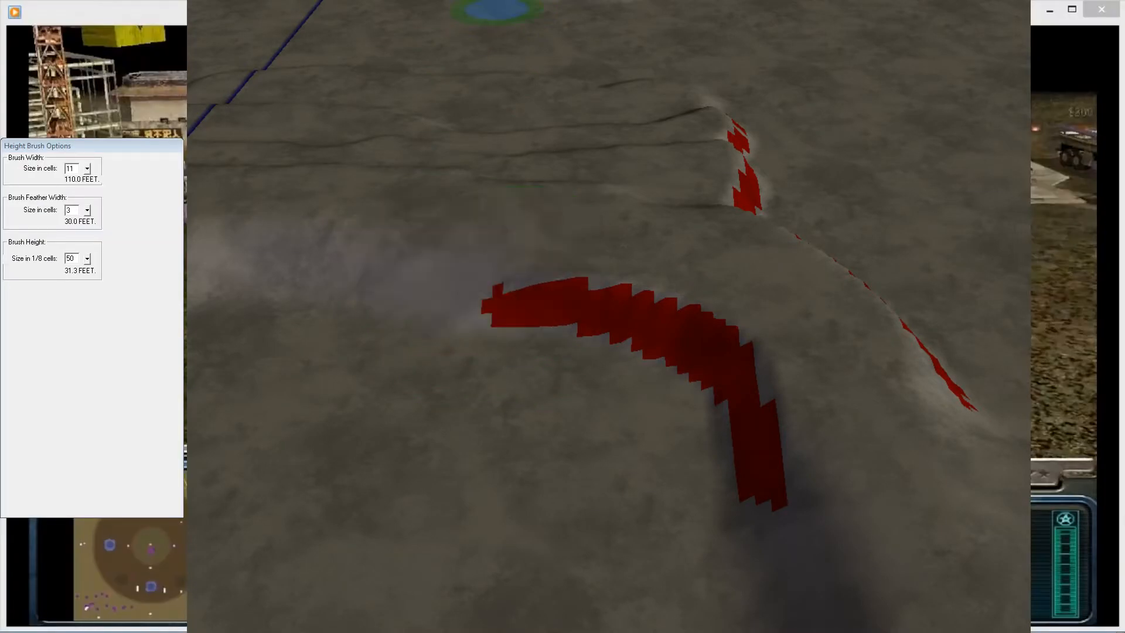
Repaint the other plateau's basin floor along its softened curve with the Height brush at height 50
key(f)
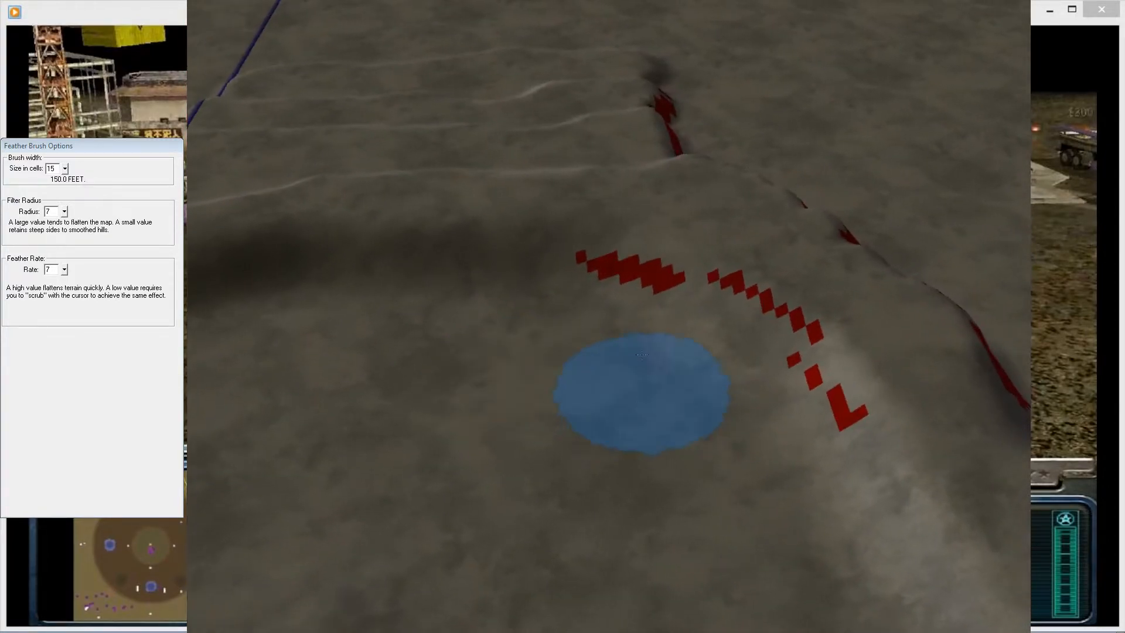
key(h)
mouse_move(570, 342)
mouse_down()
mouse_move(542, 329)
mouse_move(666, 354)
mouse_up()
drag(714, 404, 713, 408)
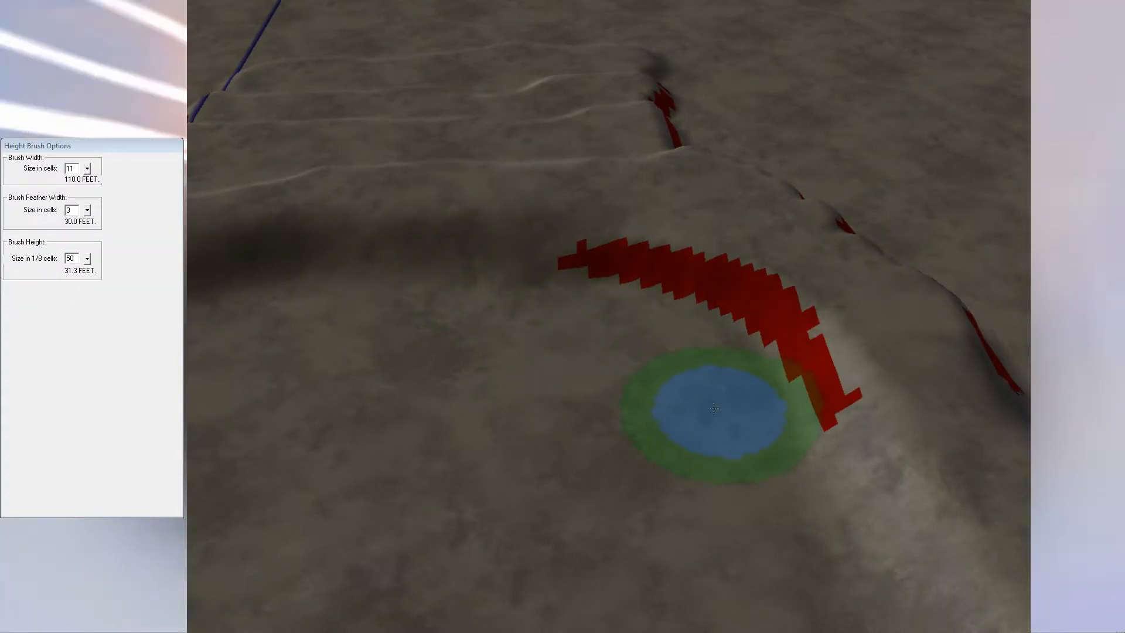
Set the Feather brush to width 25 cells, filter radius 11 and rate 11, and smooth the plateau's terraces into a gentler slope
mouse_move(714, 408)
middle_down()
mouse_move(641, 327)
mouse_move(808, 439)
middle_up()
mouse_move(583, 222)
middle_down()
mouse_move(536, 242)
mouse_move(482, 78)
middle_up()
text(f)
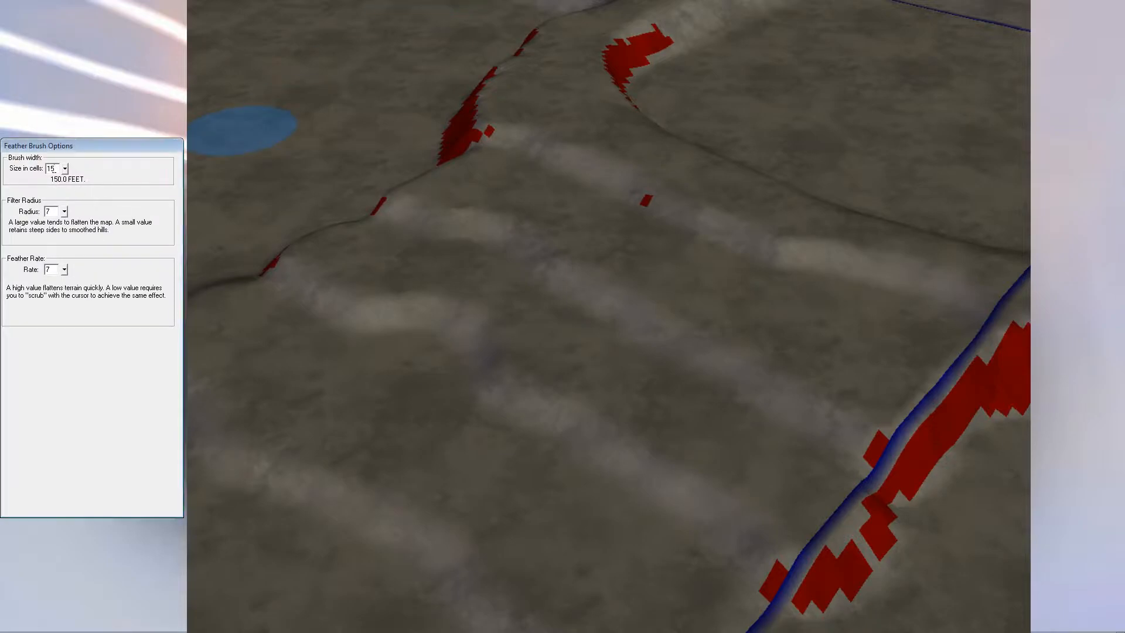
text(25)
mouse_move(570, 276)
middle_down()
mouse_move(635, 334)
mouse_move(326, 351)
middle_up()
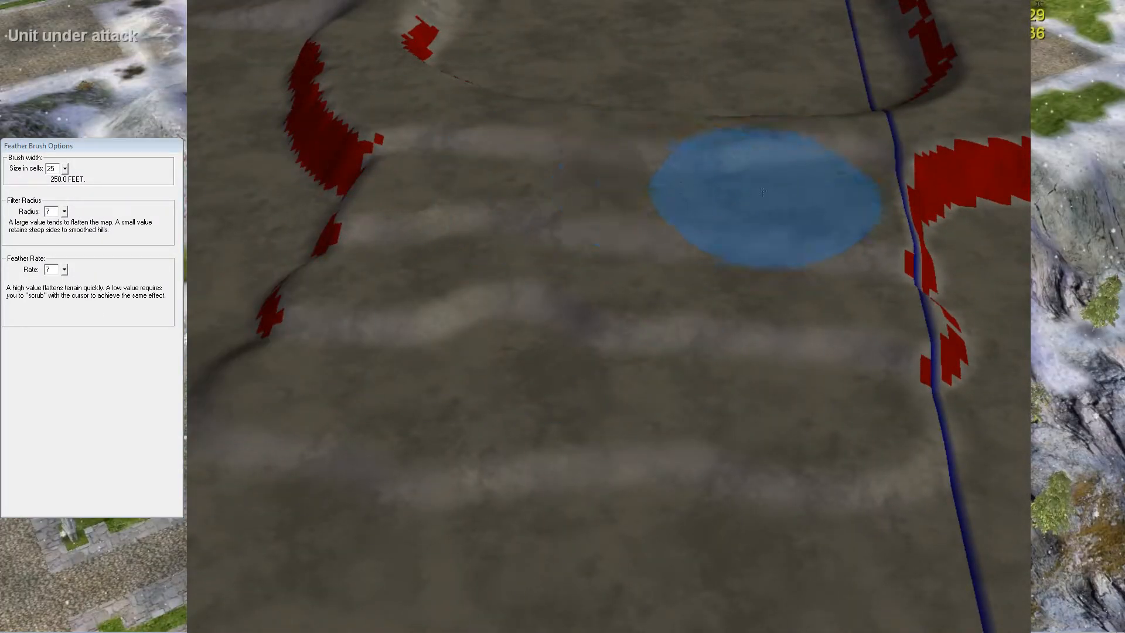
text(11)
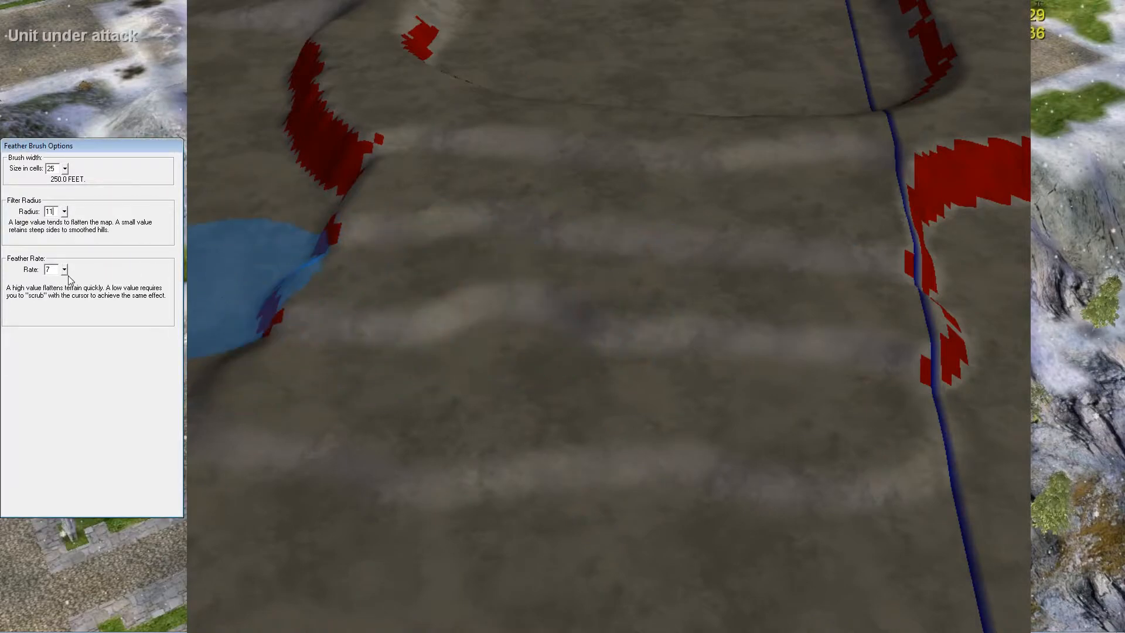
text(11)
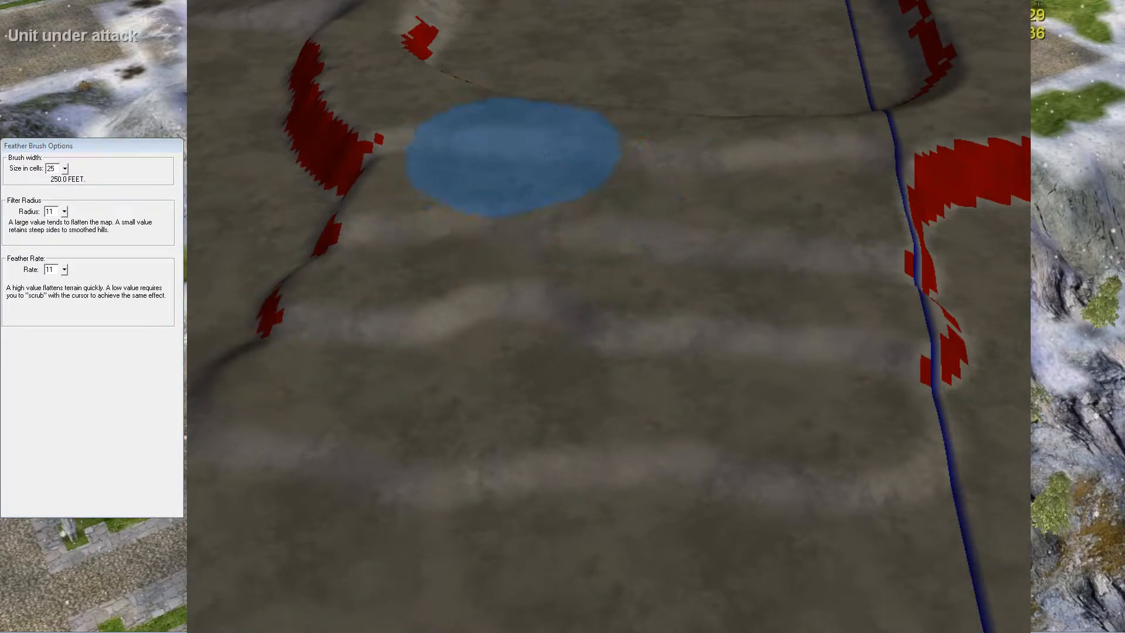
drag(799, 176, 856, 322)
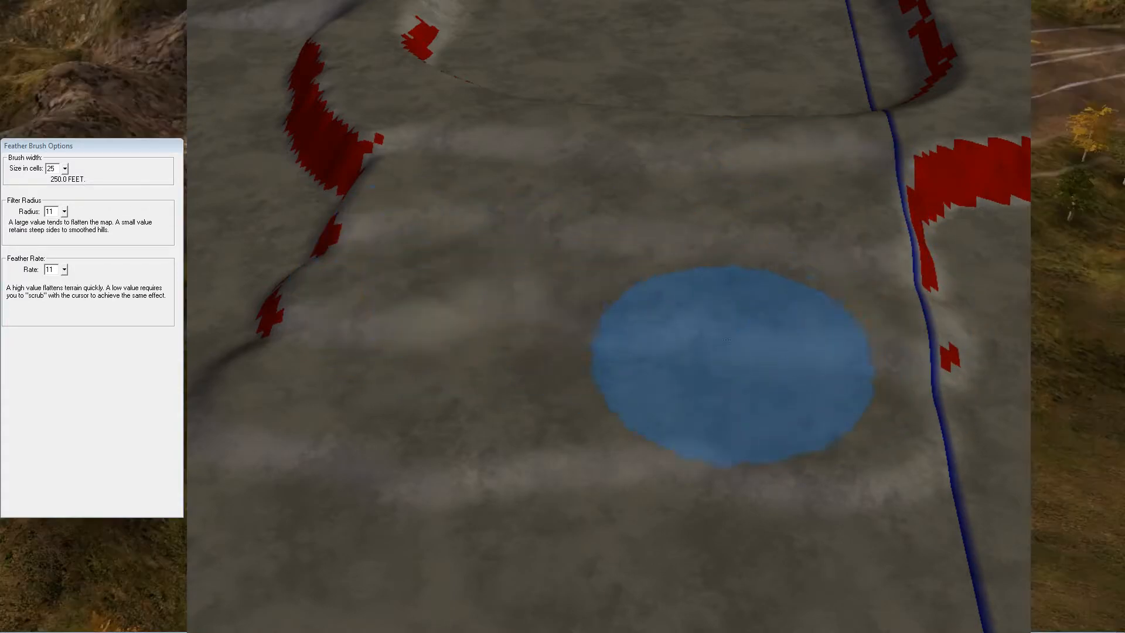
mouse_move(801, 455)
mouse_down()
mouse_move(830, 337)
mouse_move(787, 236)
mouse_move(477, 270)
mouse_move(918, 388)
mouse_up()
key(Left)
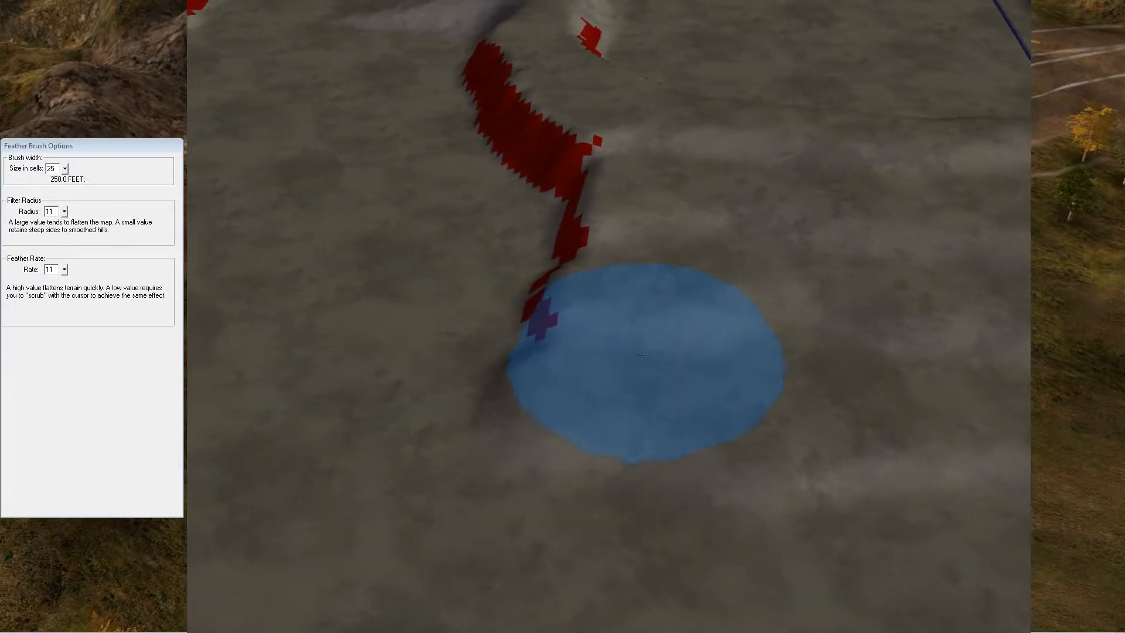
key(Right)
key(Up)
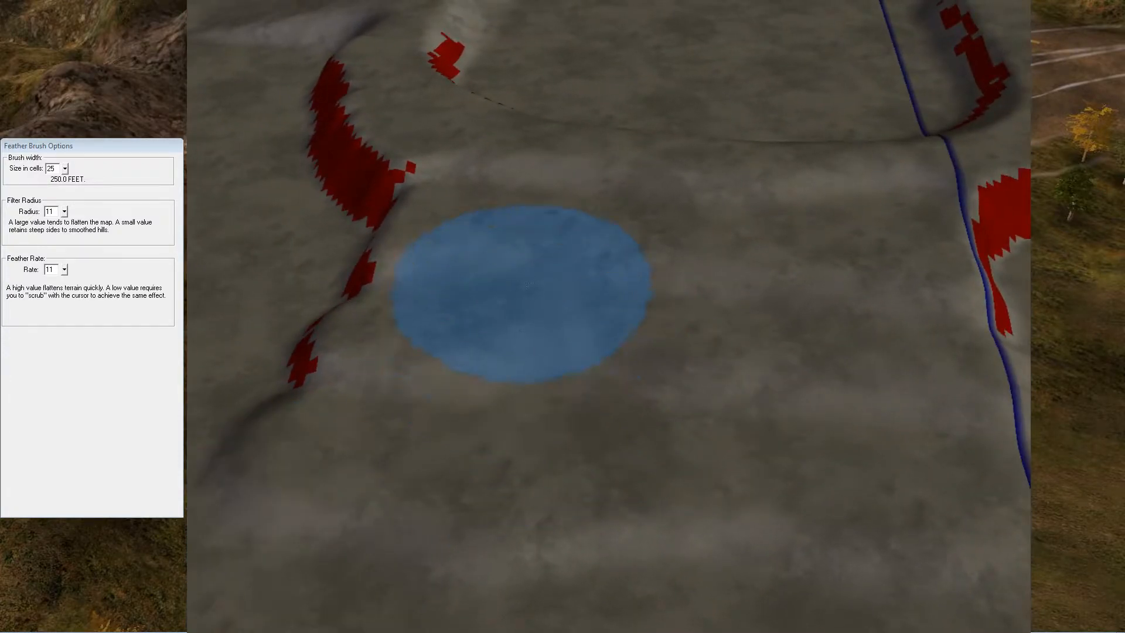
key(Right)
key(Up)
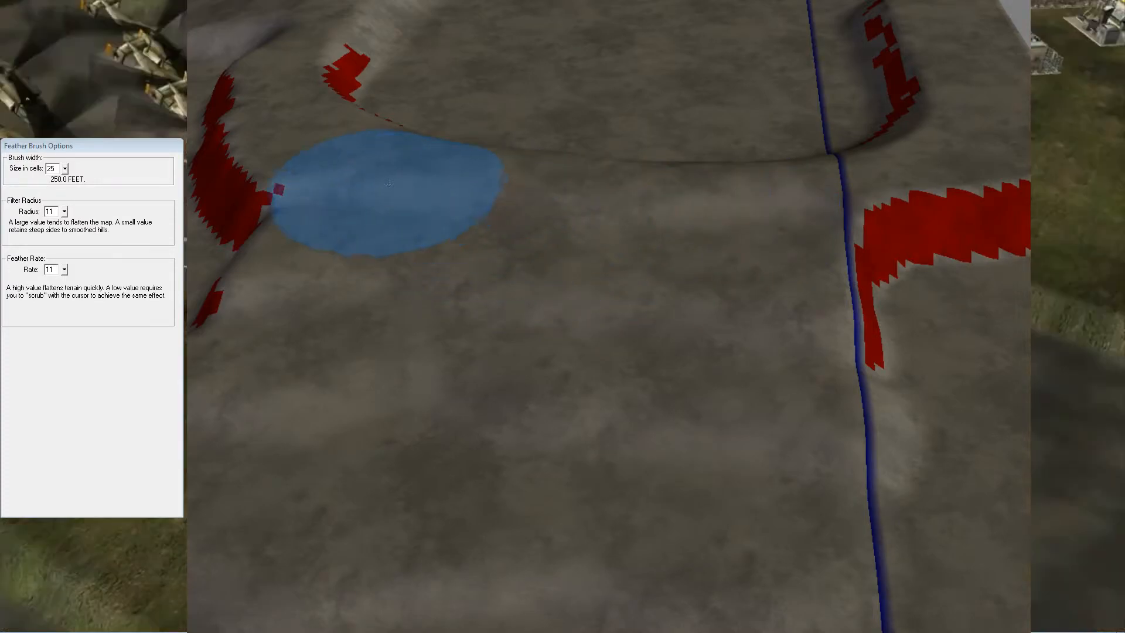
Smooth the terraces on the opposite plateau with the same 25-cell Feather brush
right_drag(711, 246, 621, 440)
mouse_move(465, 301)
middle_down()
mouse_move(575, 328)
mouse_move(527, 326)
mouse_move(615, 339)
mouse_move(652, 284)
mouse_move(648, 482)
middle_up()
mouse_move(648, 482)
right_down()
mouse_move(691, 170)
mouse_move(713, 92)
mouse_move(486, 52)
mouse_move(578, 133)
mouse_move(546, 399)
right_up()
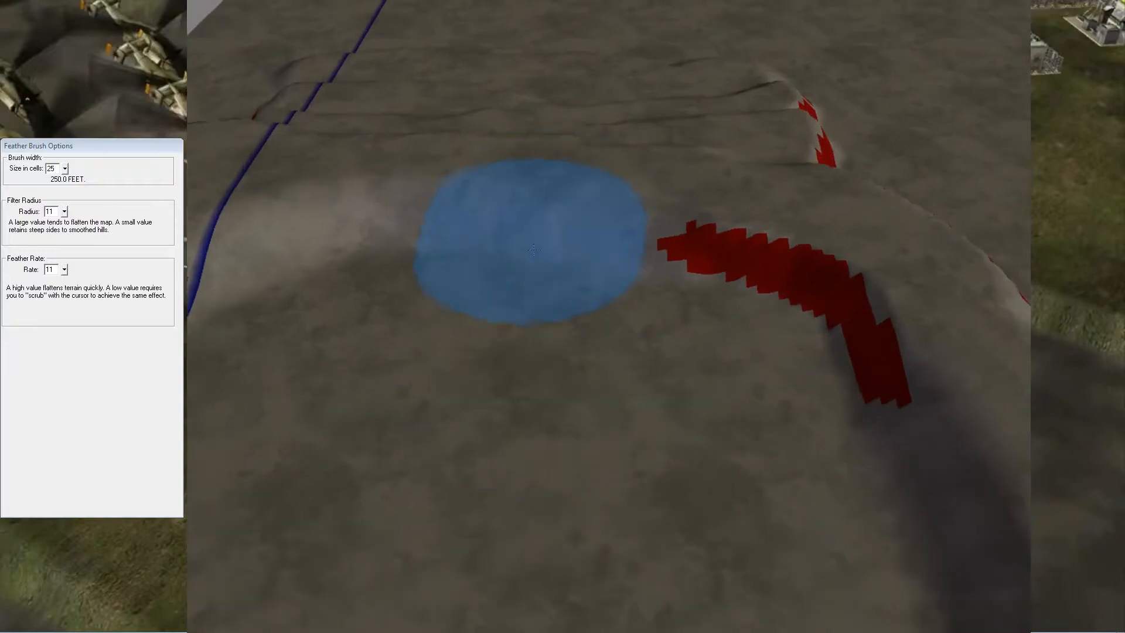
right_drag(567, 246, 527, 237)
mouse_move(527, 237)
middle_down()
mouse_move(732, 202)
mouse_move(590, 312)
mouse_move(572, 381)
middle_up()
mouse_move(573, 381)
mouse_down()
mouse_move(447, 260)
mouse_move(787, 275)
mouse_move(790, 201)
mouse_move(703, 211)
mouse_move(512, 155)
mouse_up()
mouse_move(489, 201)
mouse_down()
mouse_move(452, 237)
mouse_move(482, 200)
mouse_move(592, 221)
mouse_move(823, 167)
mouse_move(816, 188)
mouse_move(610, 196)
mouse_move(479, 158)
mouse_move(430, 278)
mouse_move(442, 353)
mouse_move(618, 414)
mouse_move(790, 413)
mouse_move(703, 351)
mouse_move(854, 377)
mouse_move(617, 251)
mouse_move(622, 273)
mouse_move(504, 371)
mouse_up()
key(Right)
key(Down)
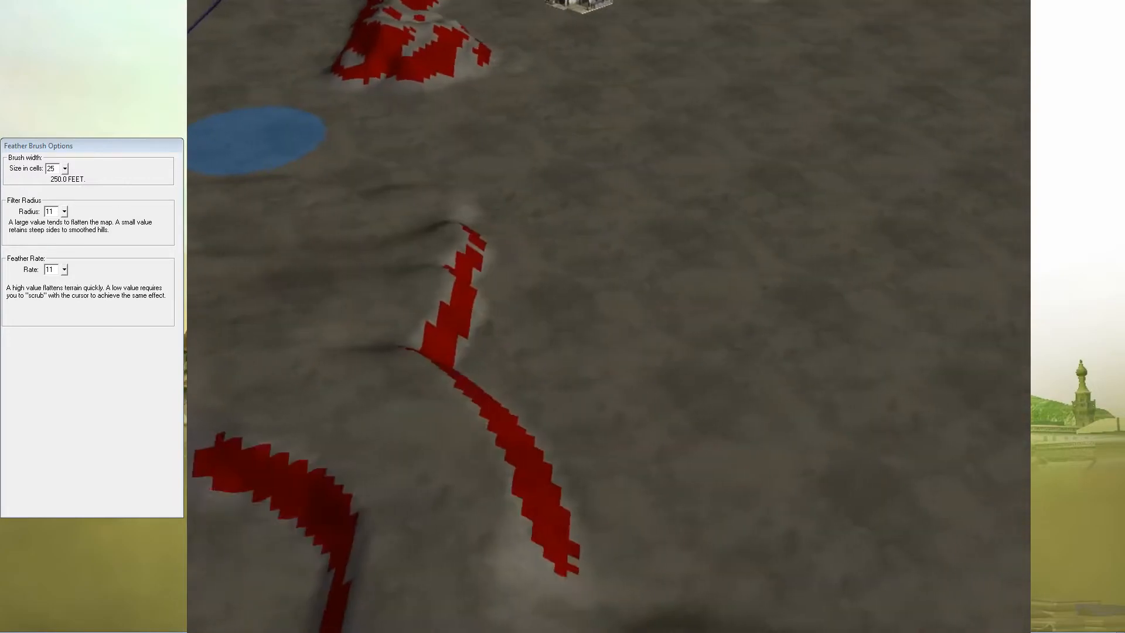
Choose the SupplyPileSmall object from the Civilian structures for placement near the American command center
right_drag(716, 371, 492, 445)
mouse_move(768, 306)
right_down()
mouse_move(238, 328)
mouse_move(674, 430)
right_up()
scroll(732, 346, down, 3)
right_drag(557, 317, 732, 398)
key(ctrl)
right_drag(744, 323, 940, 433)
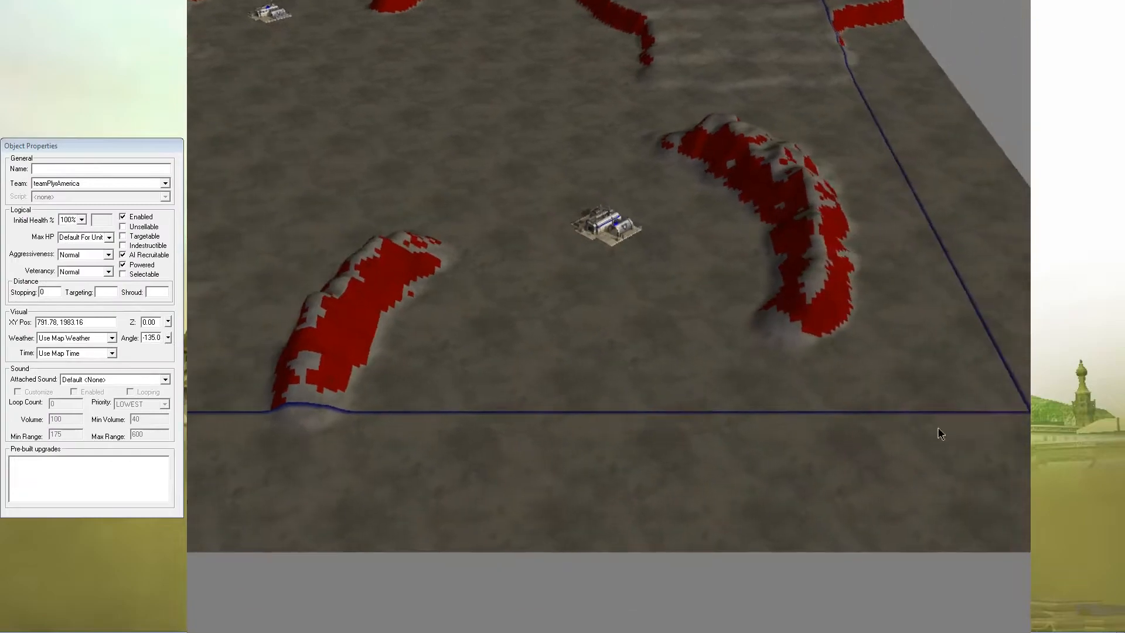
scroll(896, 390, up, 3)
right_drag(862, 353, 923, 321)
scroll(726, 265, up, 2)
click(577, 1)
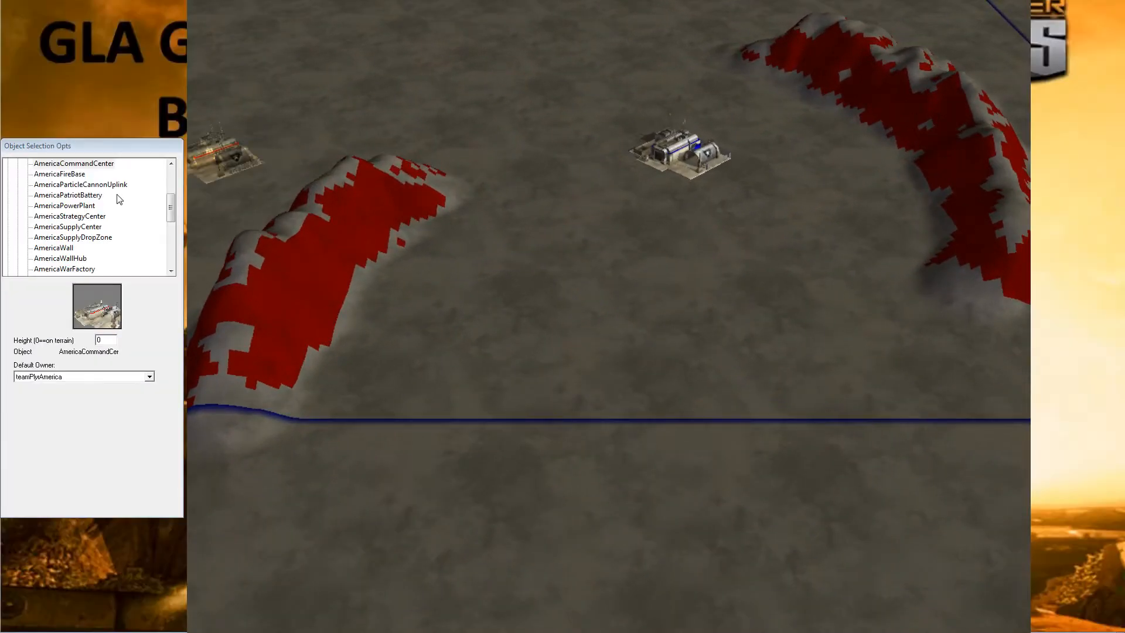
click(77, 205)
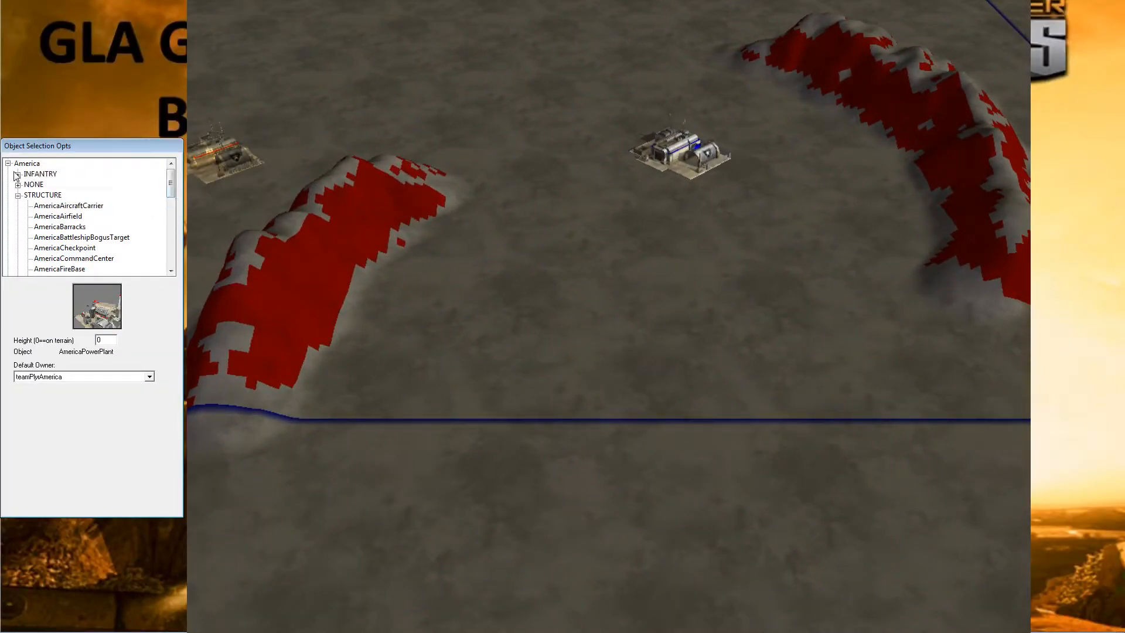
click(8, 164)
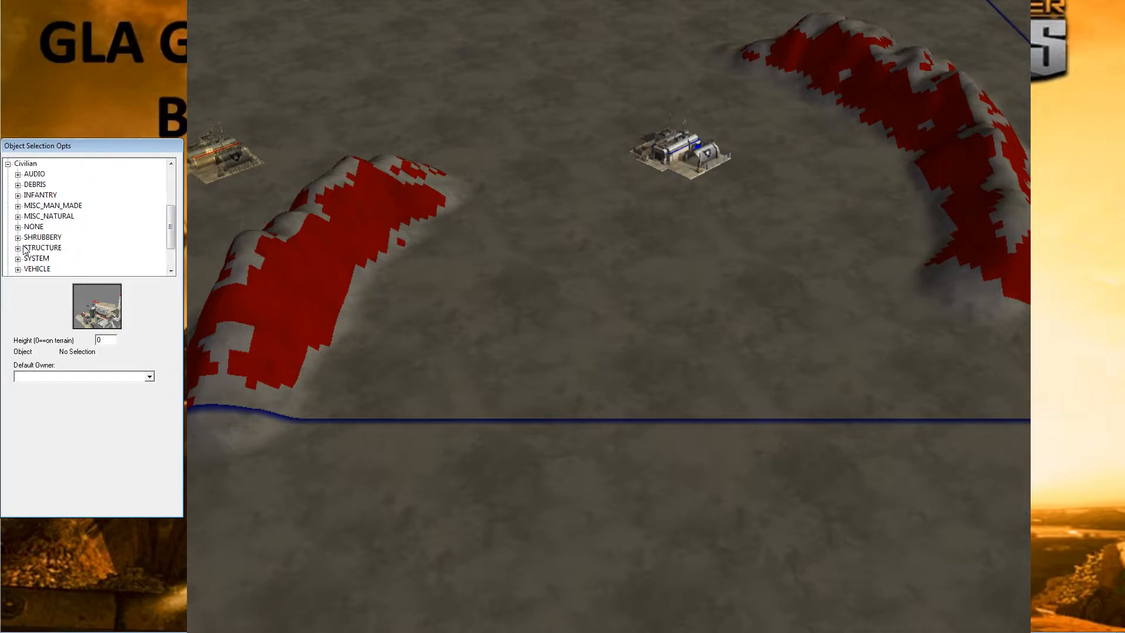
click(18, 238)
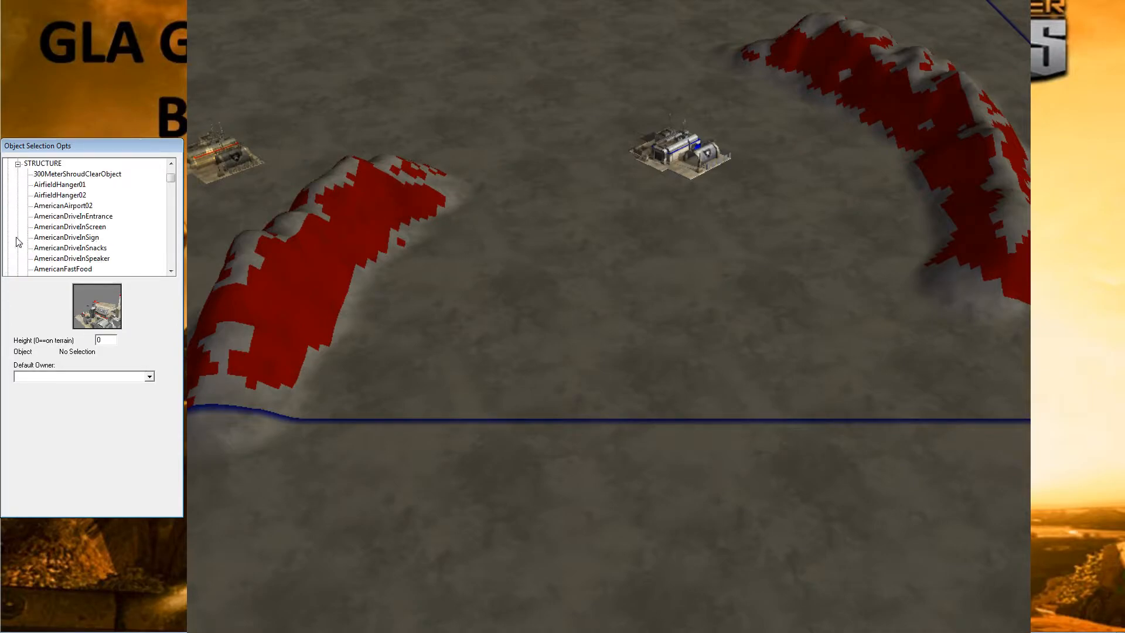
key(t)
scroll(81, 263, down, 2)
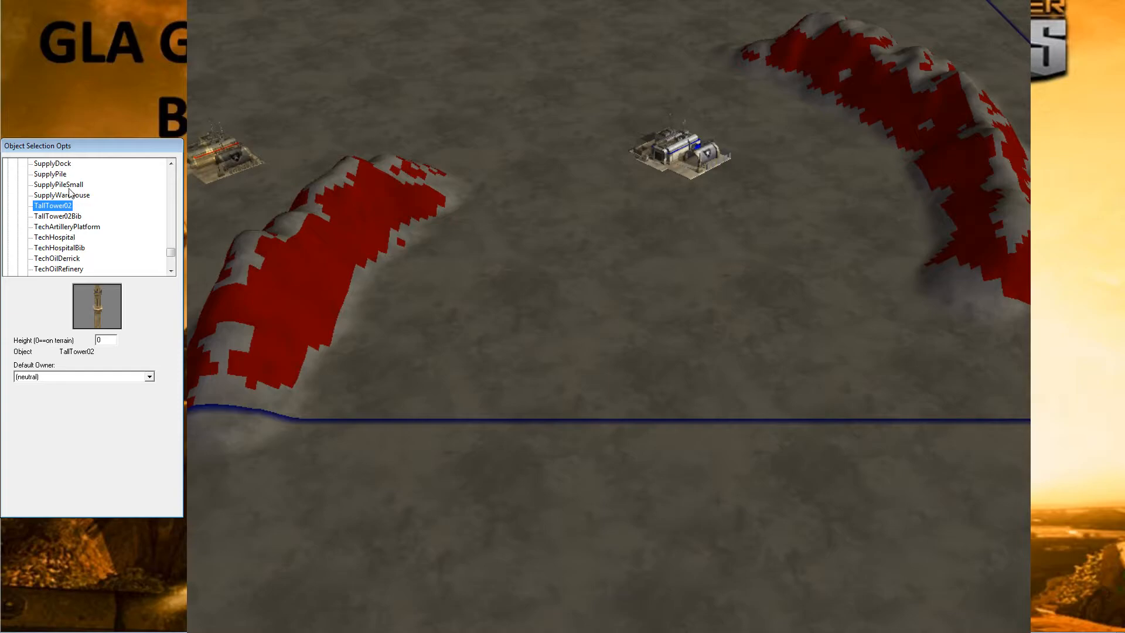
Place a cluster of eleven SupplyPileSmall objects owned by teamPlyrCivilian between the command center and the map border
right_drag(343, 275, 534, 361)
scroll(534, 361, up, 1)
right_drag(571, 407, 486, 424)
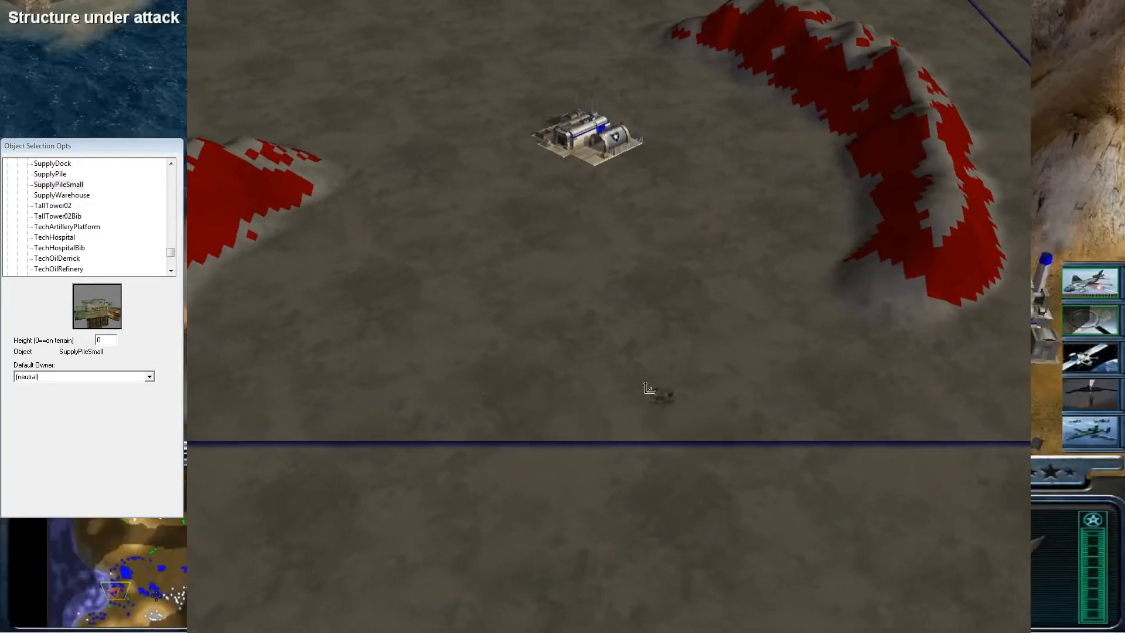
right_drag(660, 392, 465, 42)
scroll(465, 42, up, 2)
scroll(545, 385, up, 2)
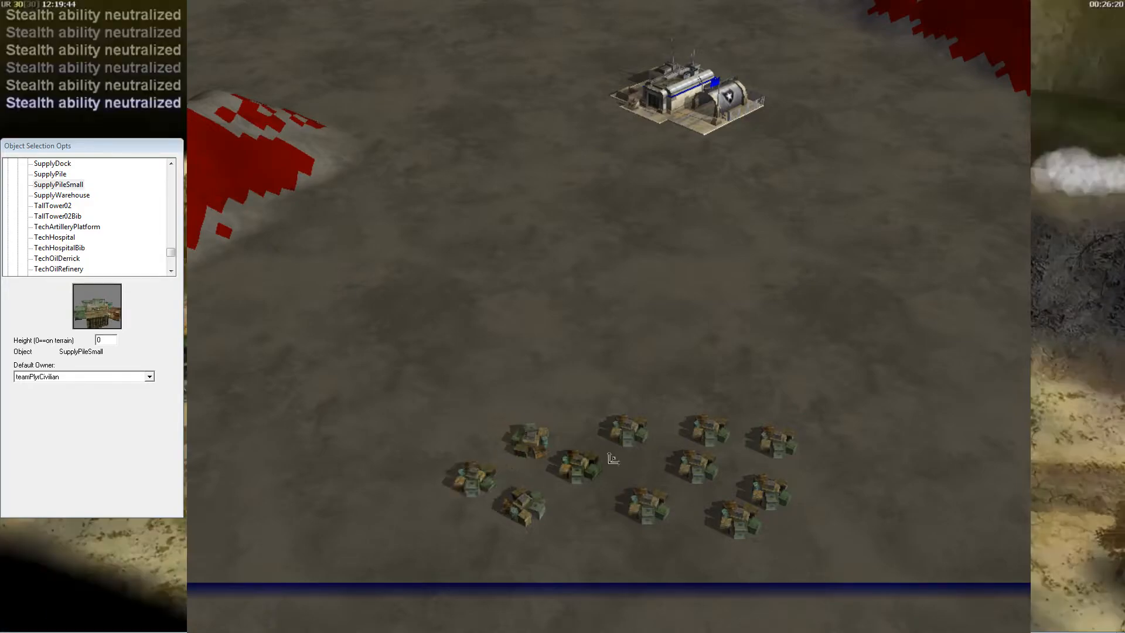
Choose the SupplyDock object from the Civilian structures for placement along the map border
scroll(604, 486, down, 3)
right_drag(603, 494, 623, 297)
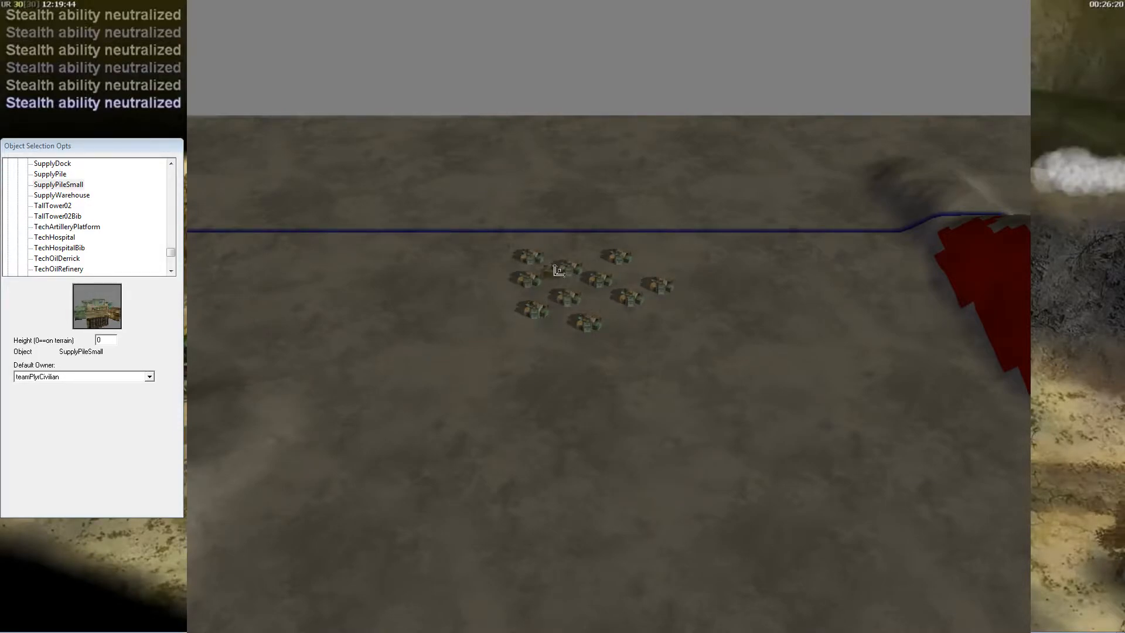
mouse_move(710, 373)
right_down()
mouse_move(665, 264)
mouse_move(542, 216)
mouse_move(694, 373)
right_up()
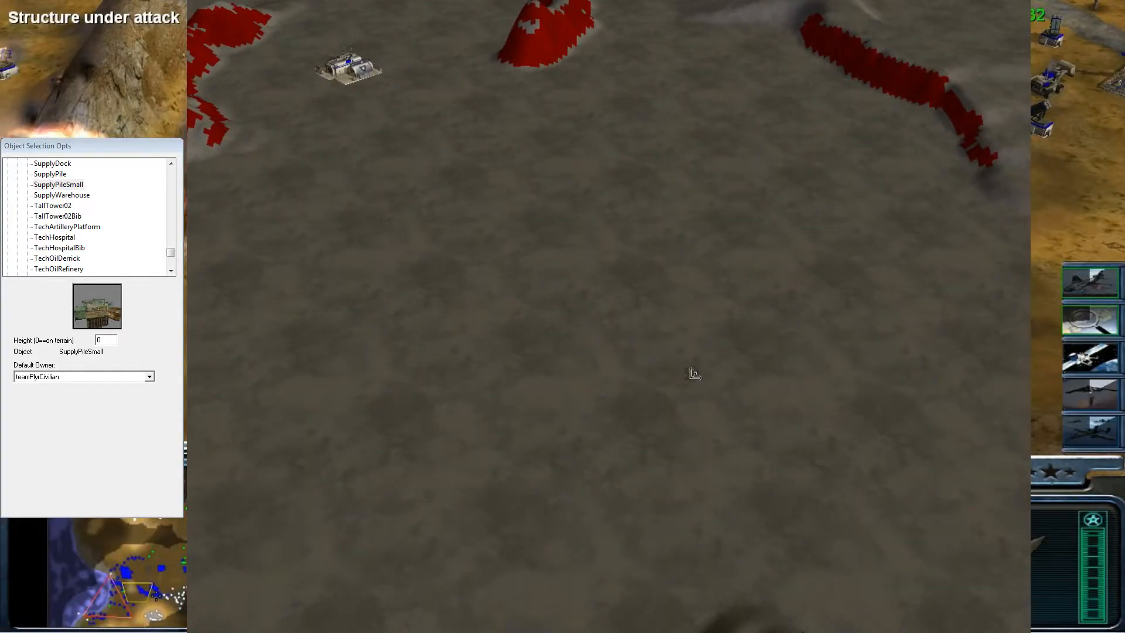
right_drag(577, 220, 486, 26)
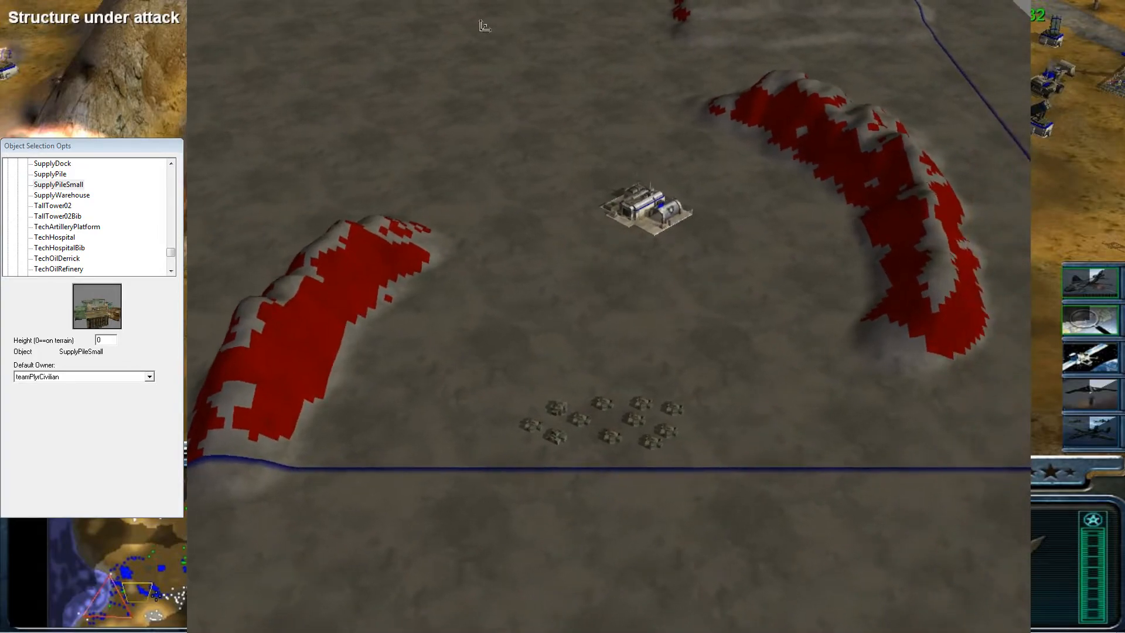
click(62, 196)
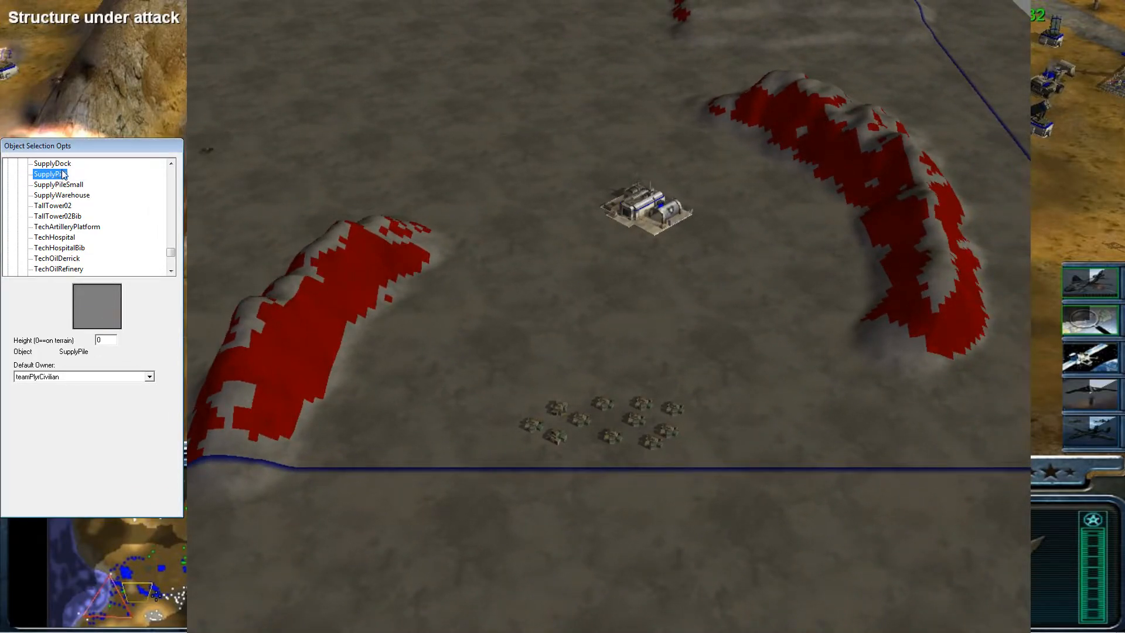
middle_drag(586, 264, 653, 354)
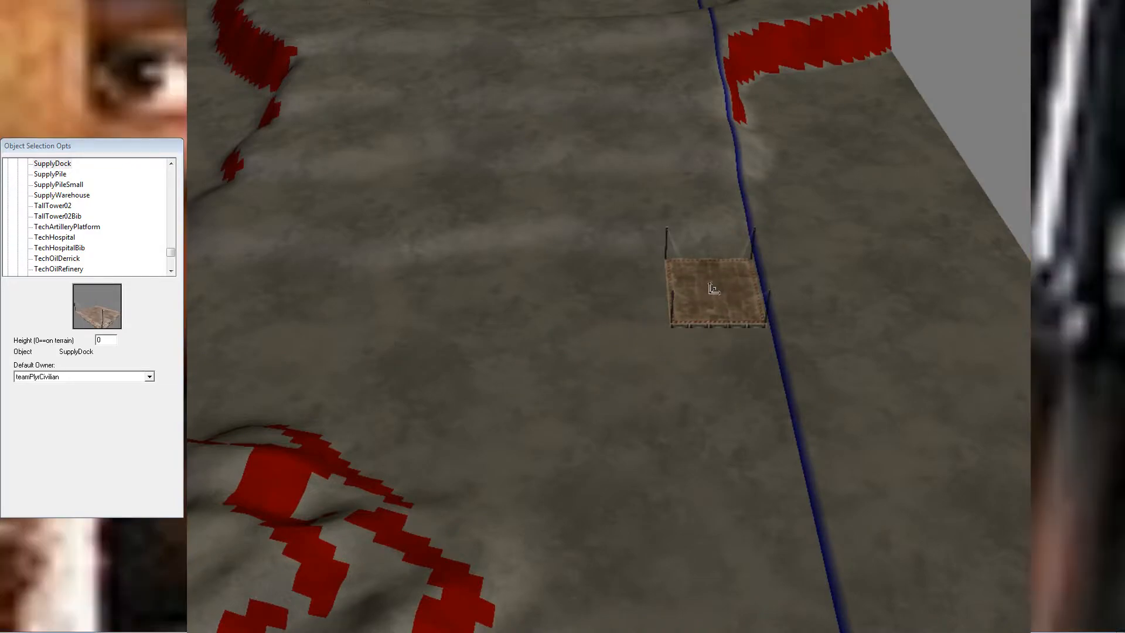
Try placing a SupplyDock against the map border near the ridge, and remove it again
click(712, 289)
scroll(703, 352, down, 5)
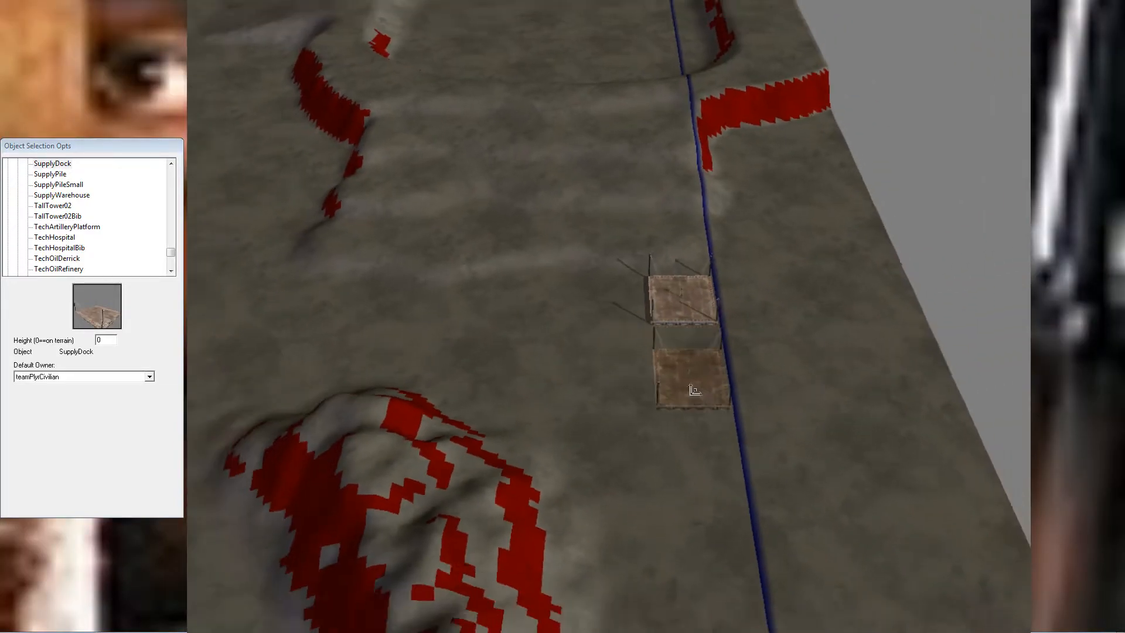
key(Escape)
key(o)
scroll(707, 378, up, 4)
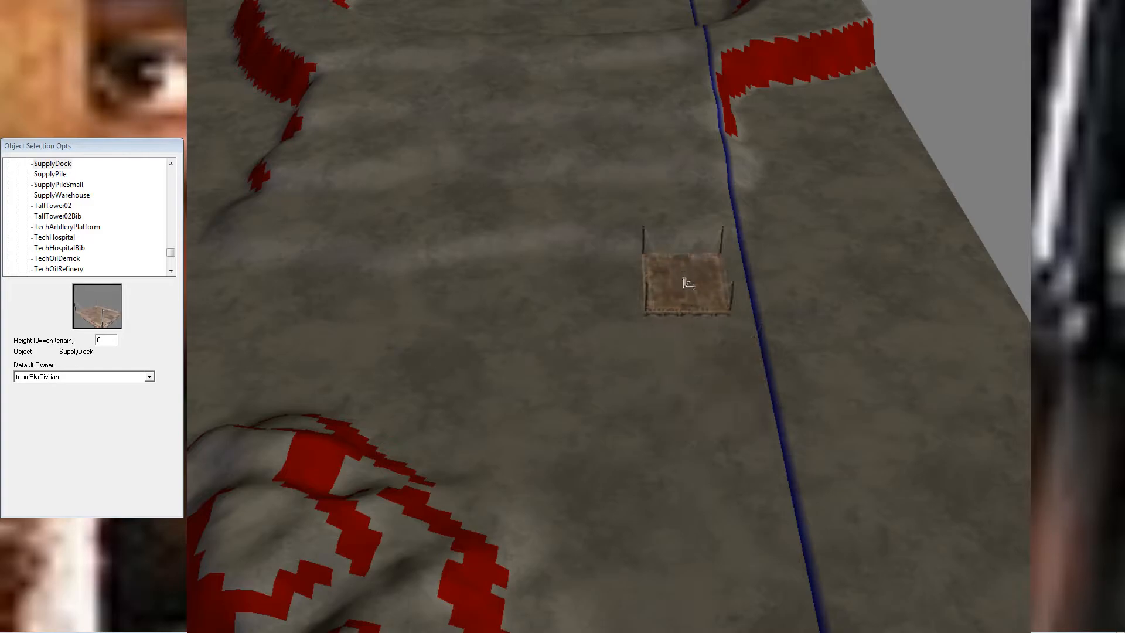
Place a SupplyDock owned by teamPlyrCivilian against the map border outside the ridge beside the American command center
right_drag(677, 316, 618, 446)
scroll(619, 446, up, 1)
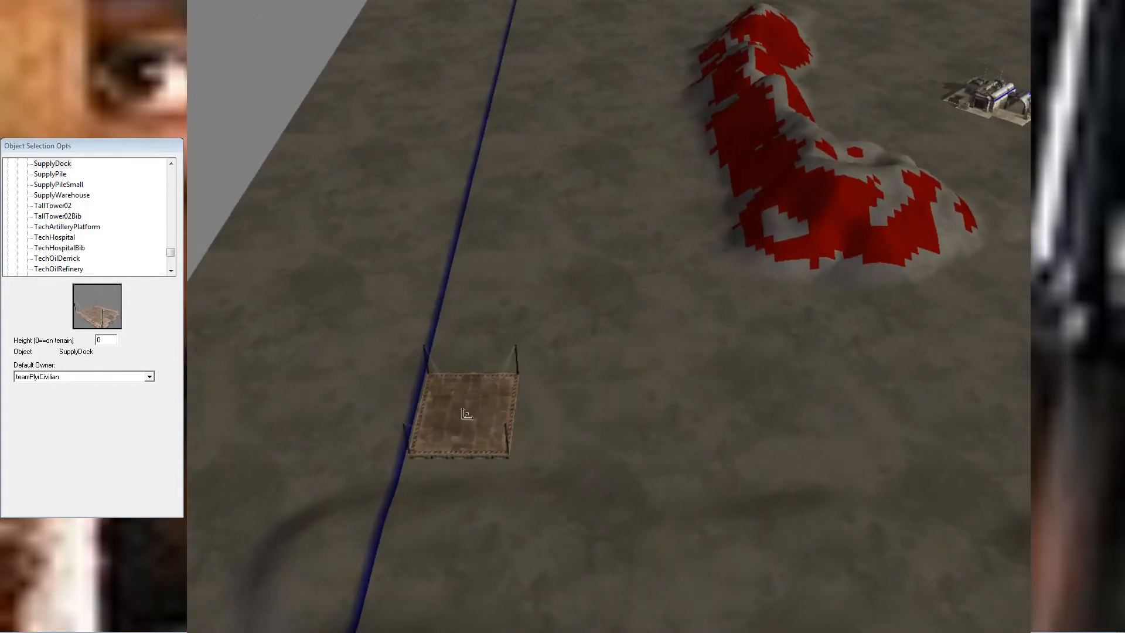
click(491, 410)
Raise the outer flank of the ridge beside the command center with a 7-cell brush, 3-cell feather and raise amount 11
scroll(625, 342, down, 3)
right_drag(937, 355, 860, 433)
right_drag(539, 339, 828, 445)
right_click(834, 447)
right_drag(598, 372, 850, 503)
right_drag(462, 254, 750, 486)
right_drag(298, 178, 536, 253)
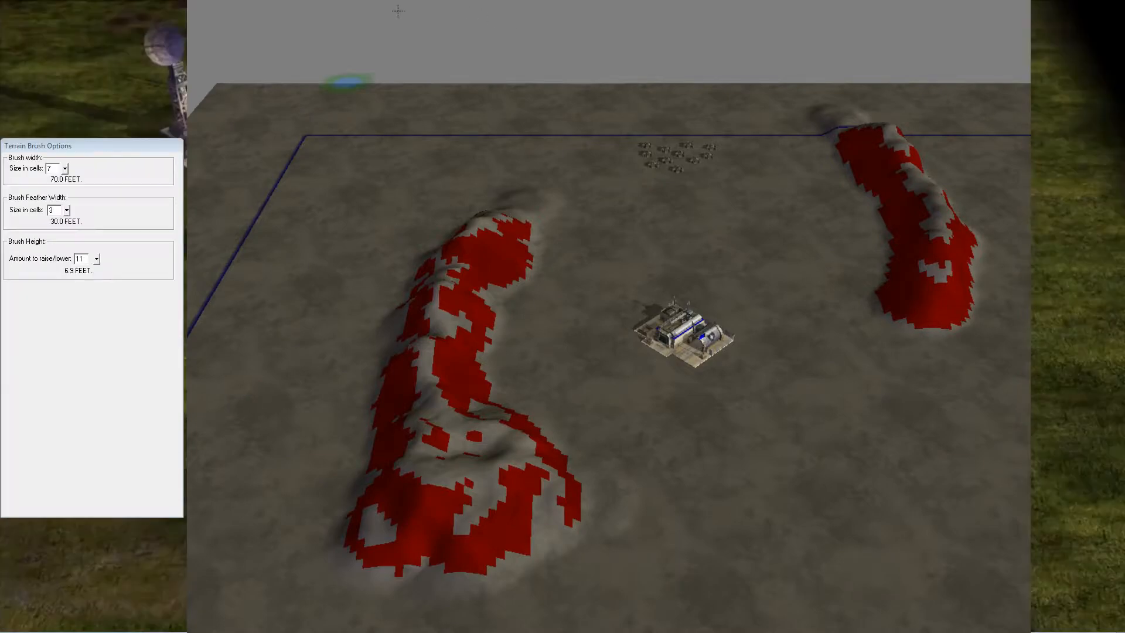
click(391, 338)
drag(387, 355, 422, 287)
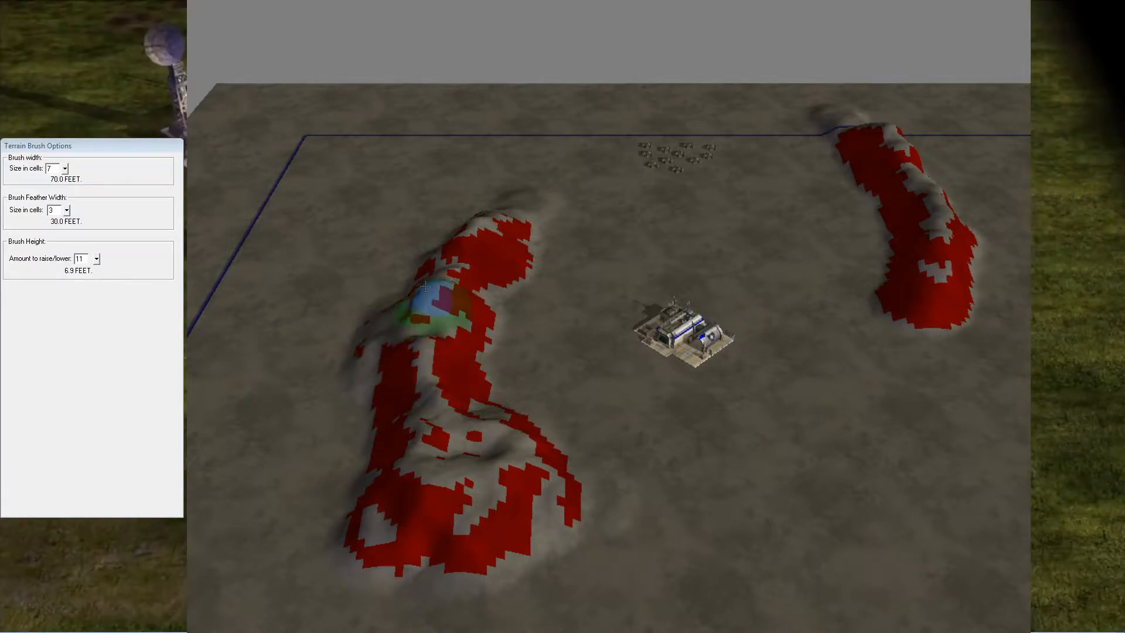
middle_drag(485, 297, 364, 340)
mouse_move(359, 341)
mouse_down()
mouse_move(431, 334)
mouse_move(377, 360)
mouse_move(389, 389)
mouse_move(363, 331)
mouse_up()
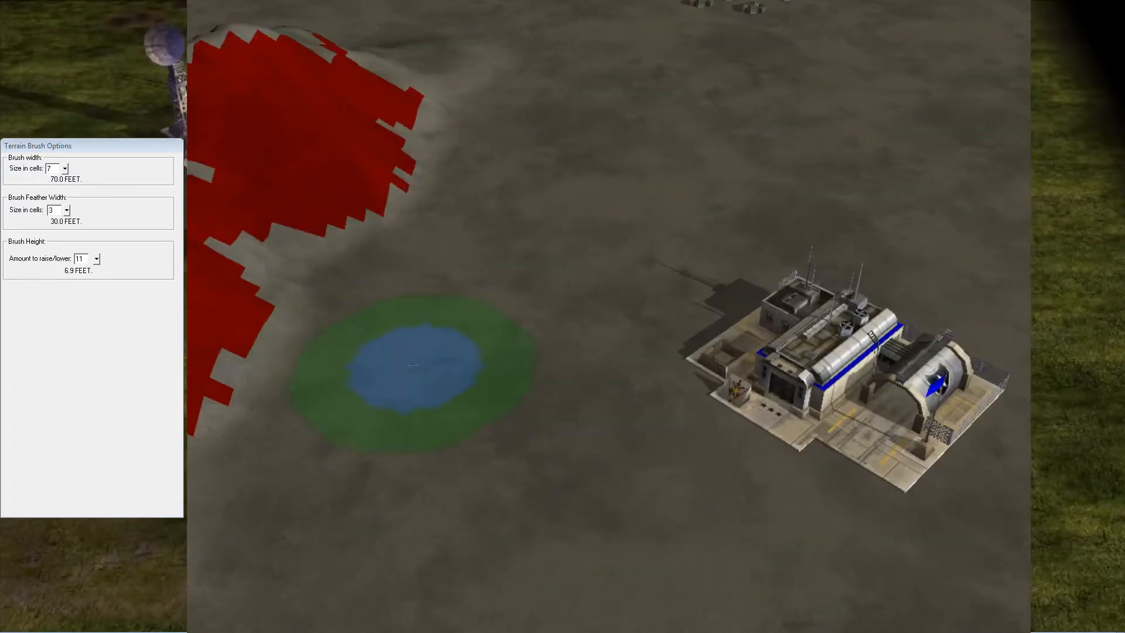
scroll(509, 384, down, 10)
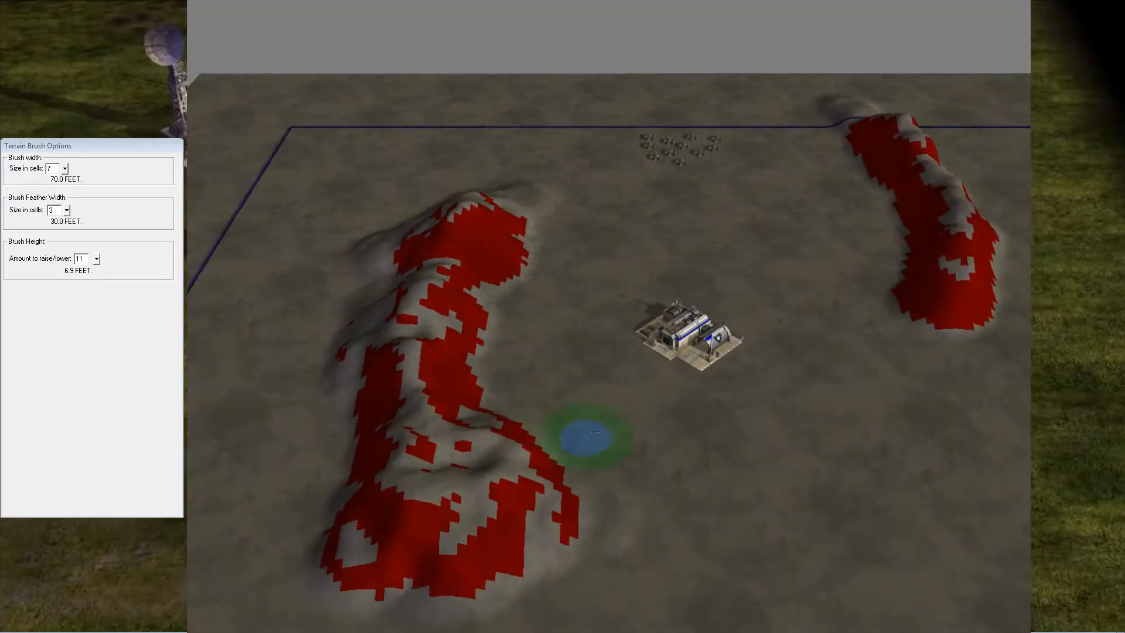
Switch to the Height Brush and set its brush height to 0
right_drag(571, 436, 795, 355)
key(Escape)
right_drag(708, 373, 778, 344)
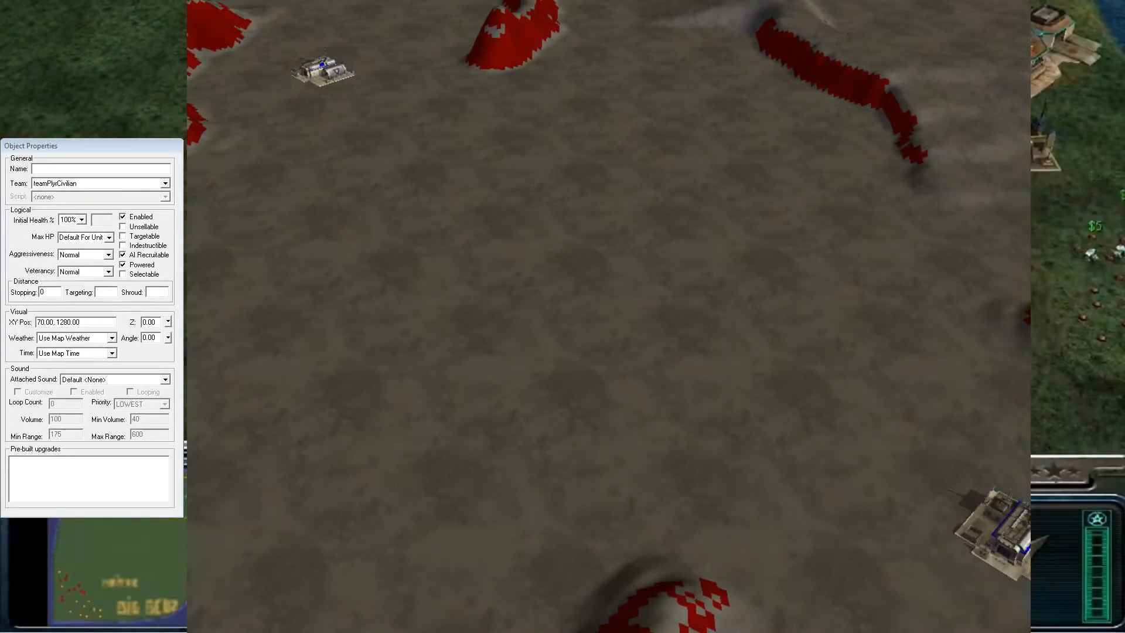
key(m)
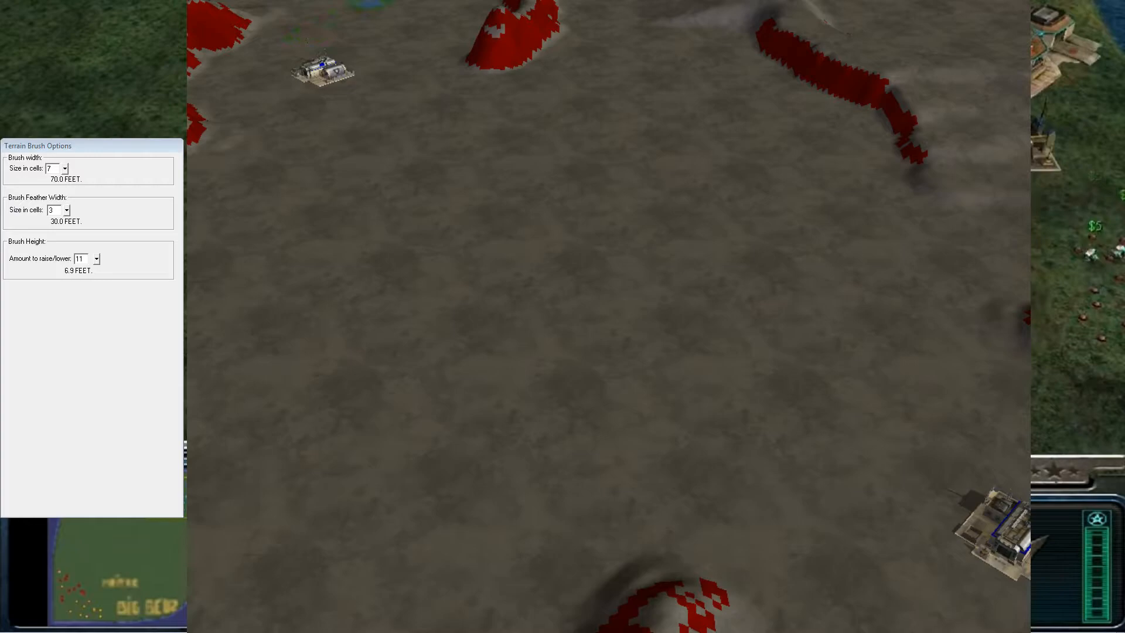
key(h)
click(74, 258)
text(00)
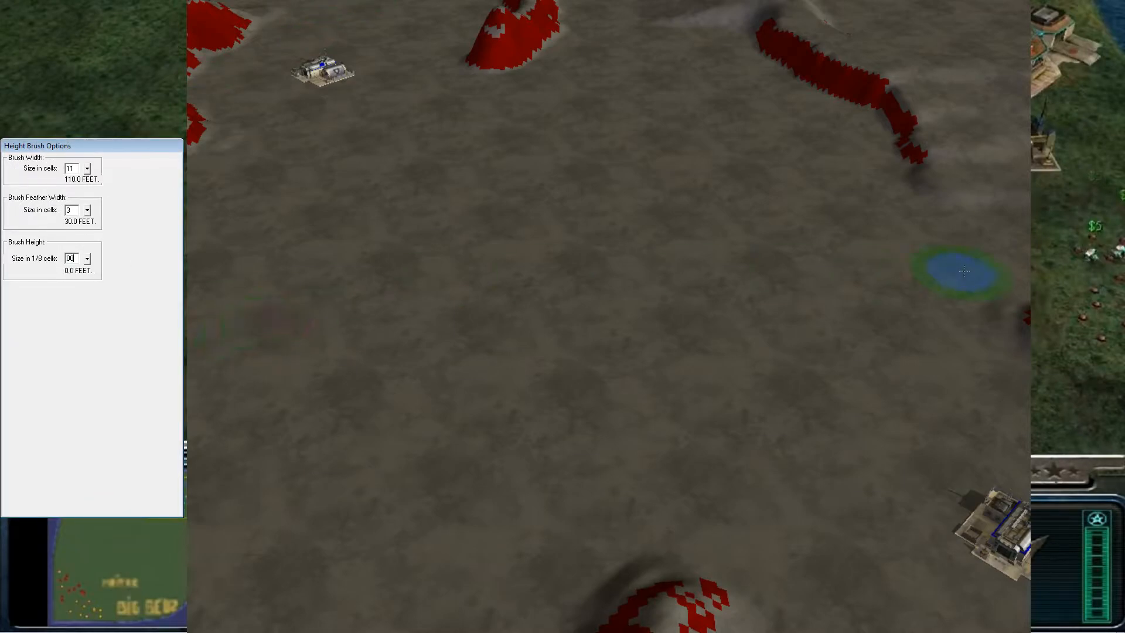
Set the Height Brush width to 25 cells and its feather width to 5 cells
right_drag(954, 271, 685, 370)
scroll(600, 362, down, 3)
right_drag(599, 361, 759, 273)
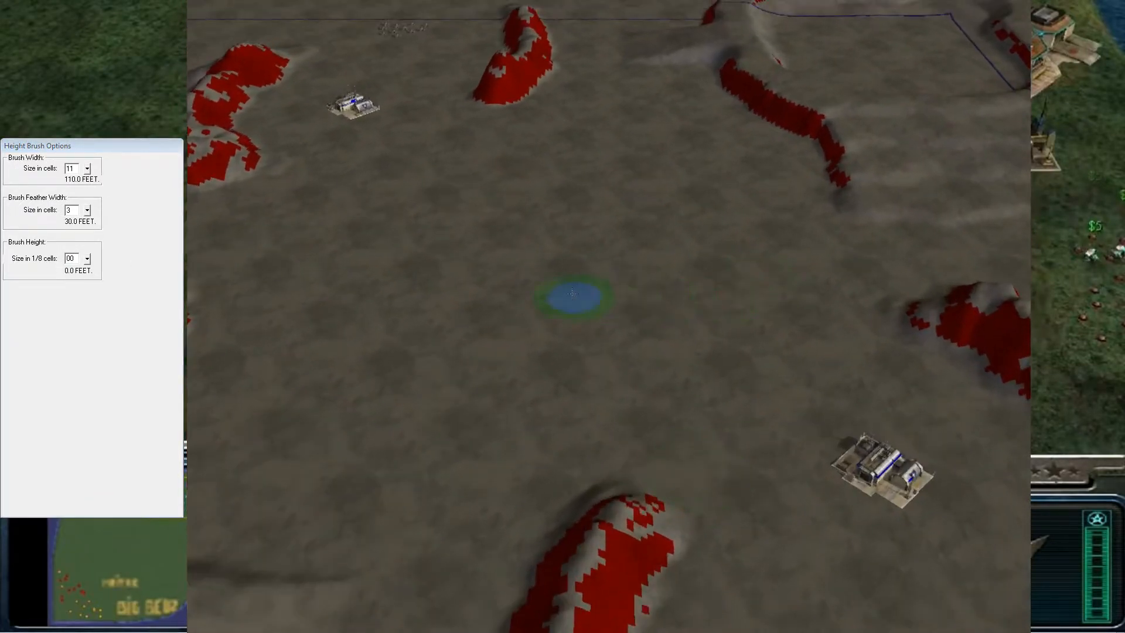
right_drag(706, 306, 611, 247)
scroll(611, 247, up, 3)
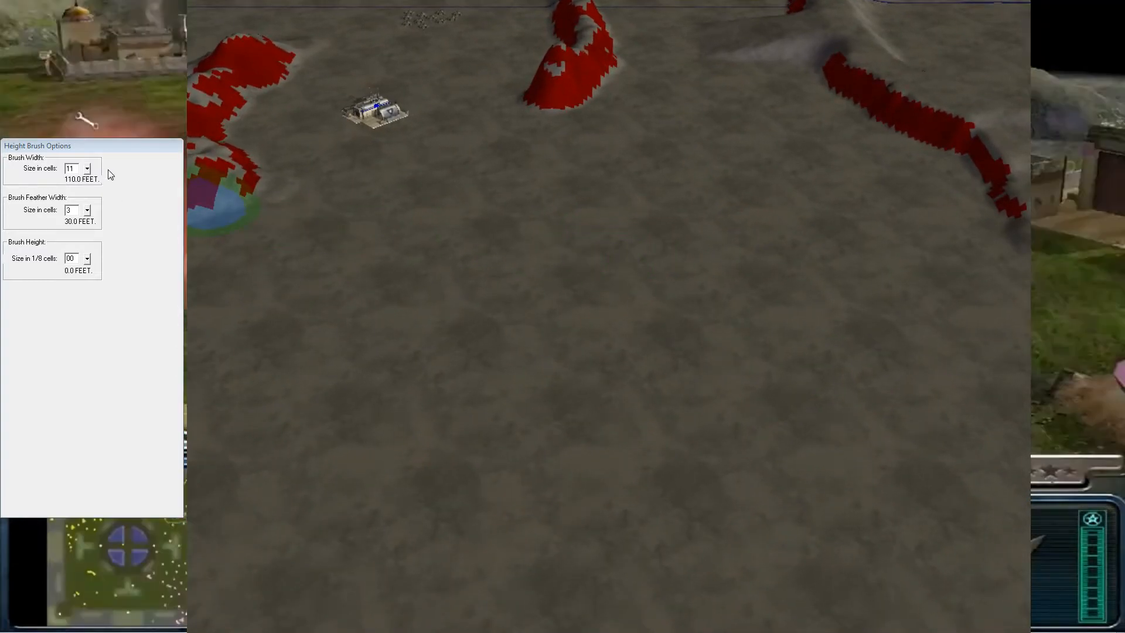
double_click(72, 169)
text(25)
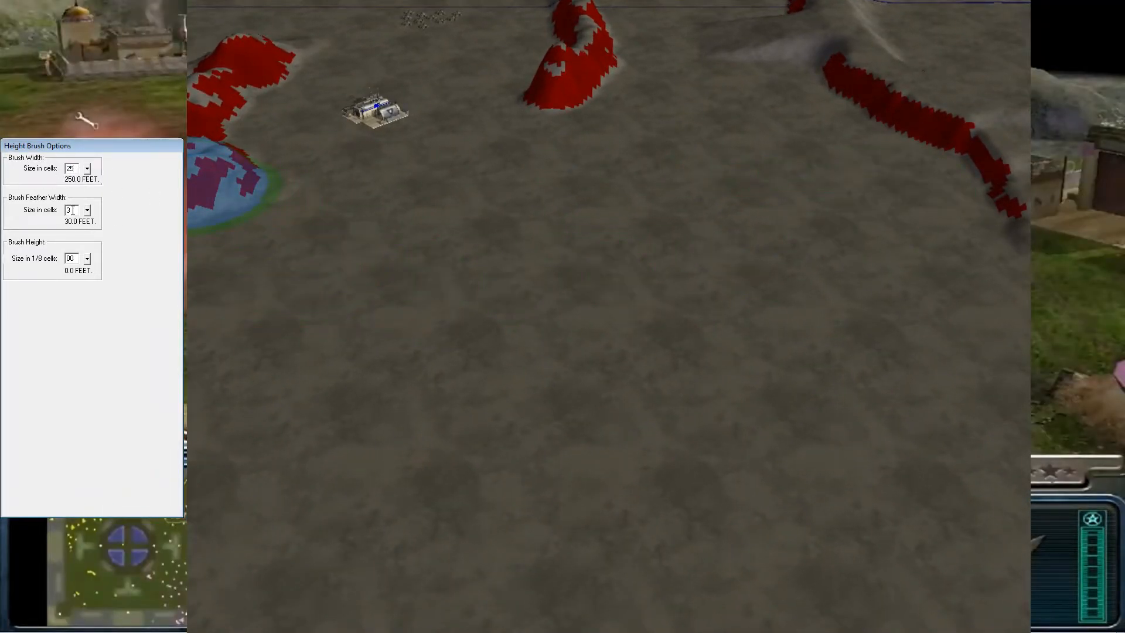
double_click(73, 210)
text(5)
Sink a round basin 25 cells wide into the open ground between the two command centers
right_drag(740, 141, 715, 196)
scroll(658, 371, down, 3)
mouse_move(657, 371)
right_down()
mouse_move(623, 401)
mouse_move(516, 319)
right_up()
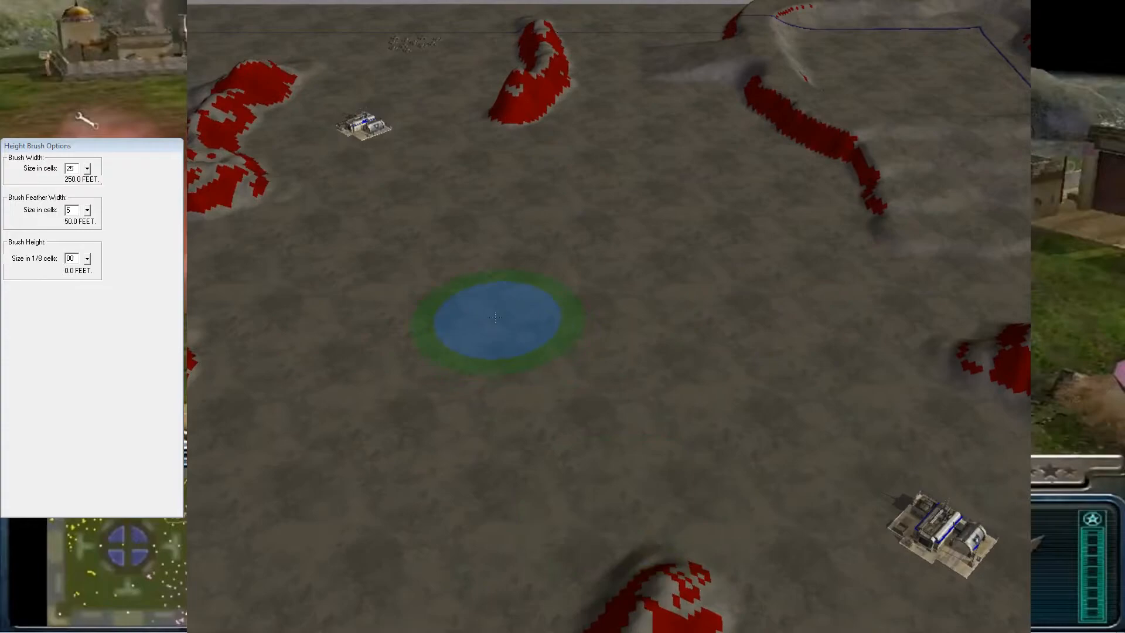
click(544, 316)
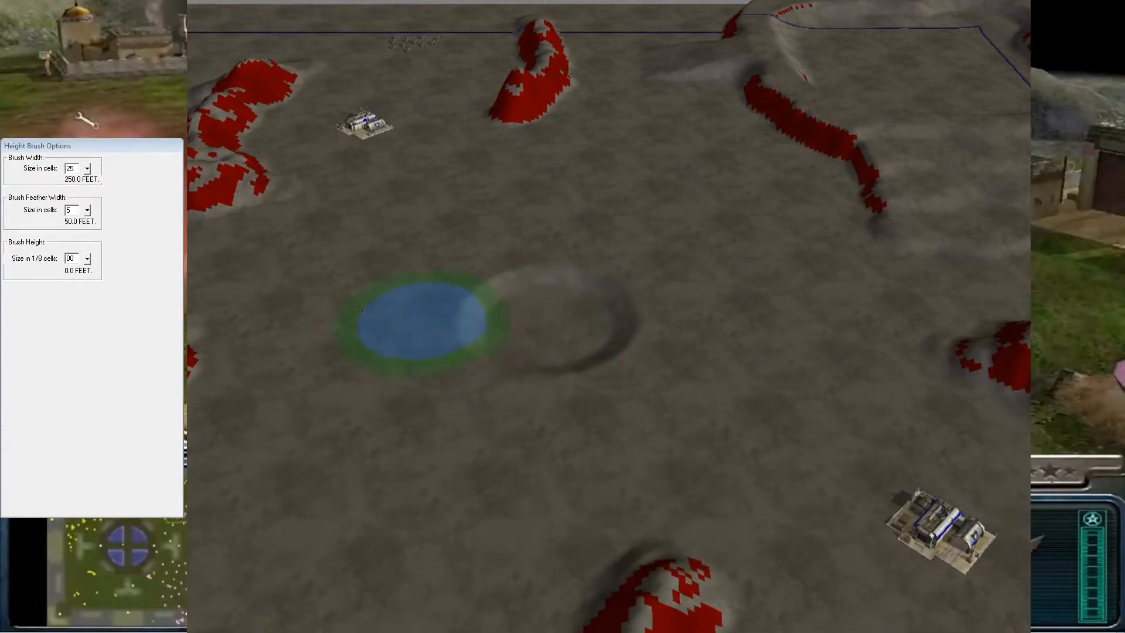
Reduce the Height Brush width to 11 cells and extend the round basin's edges into an irregular lake bed
double_click(71, 168)
text(11)
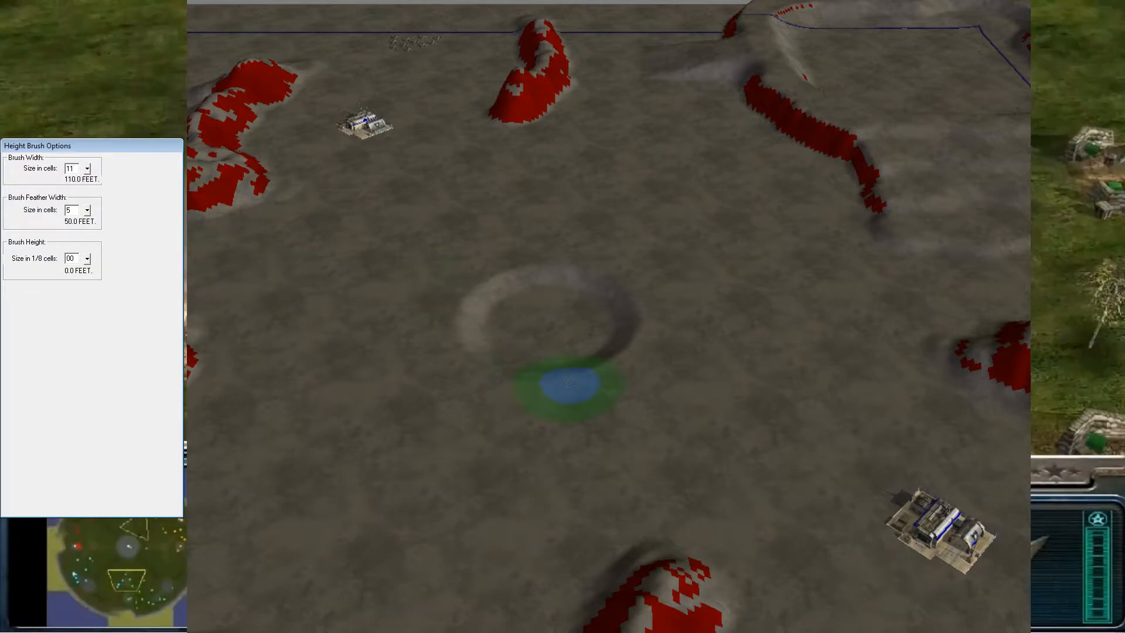
scroll(615, 331, up, 3)
right_drag(653, 408, 670, 373)
click(586, 456)
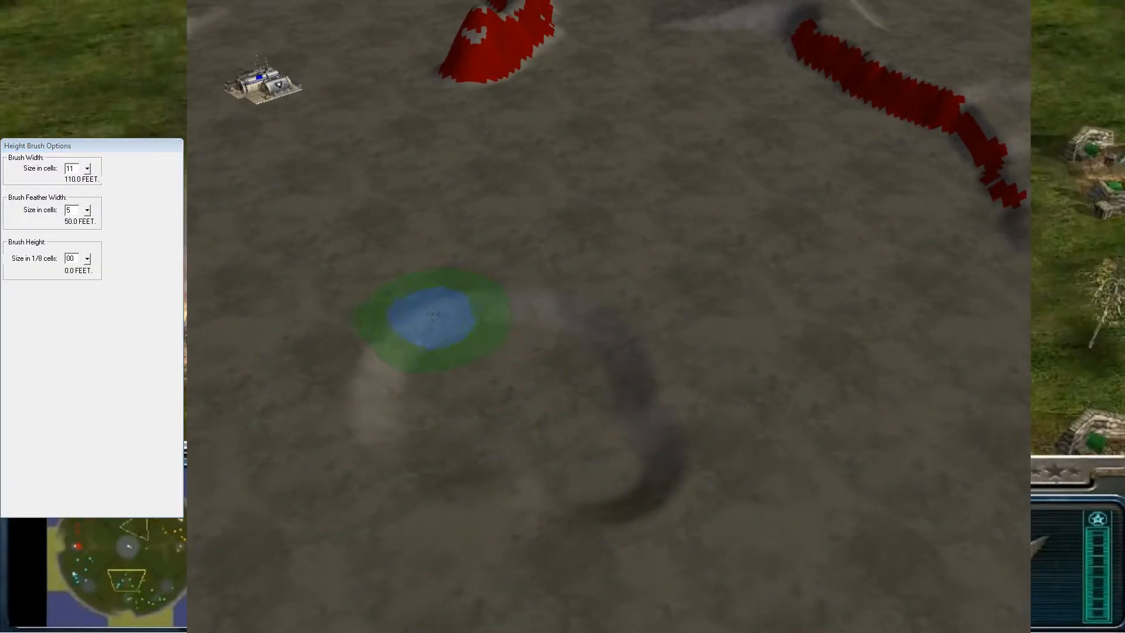
key(r)
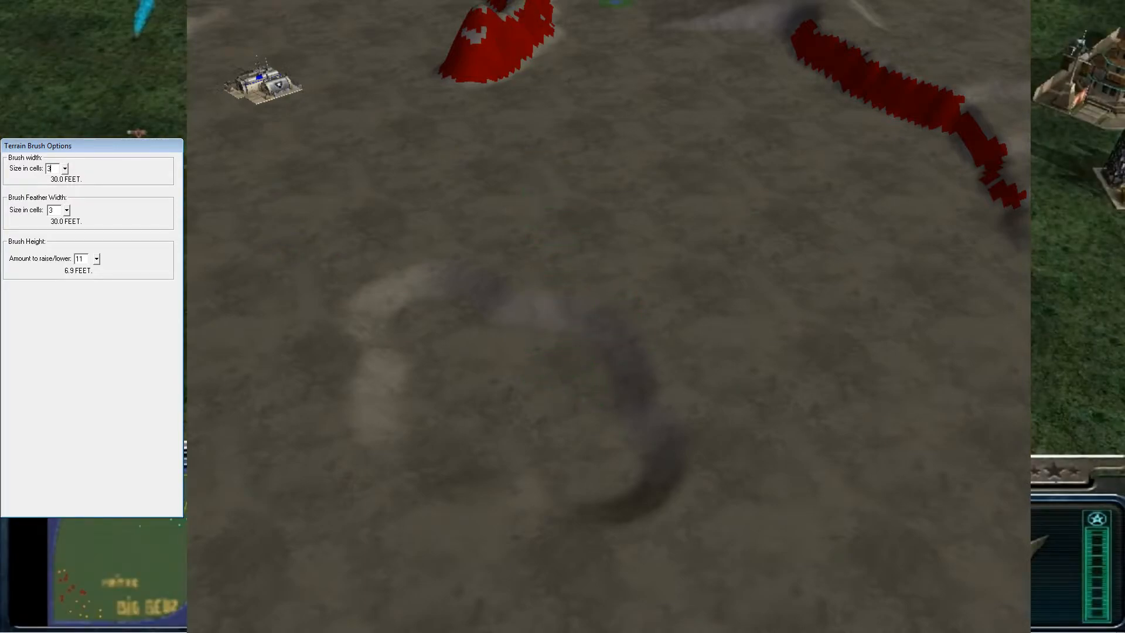
Draw a four-sided water area with water height 7 feet around the basin and pull its two near corners outward
key(w)
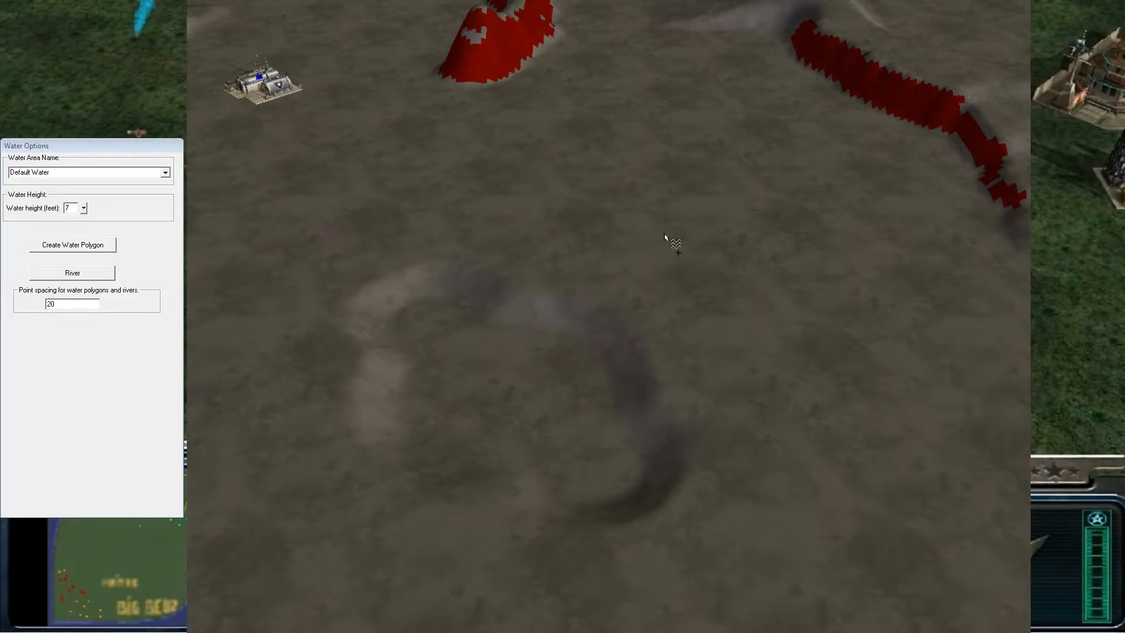
click(735, 503)
click(305, 509)
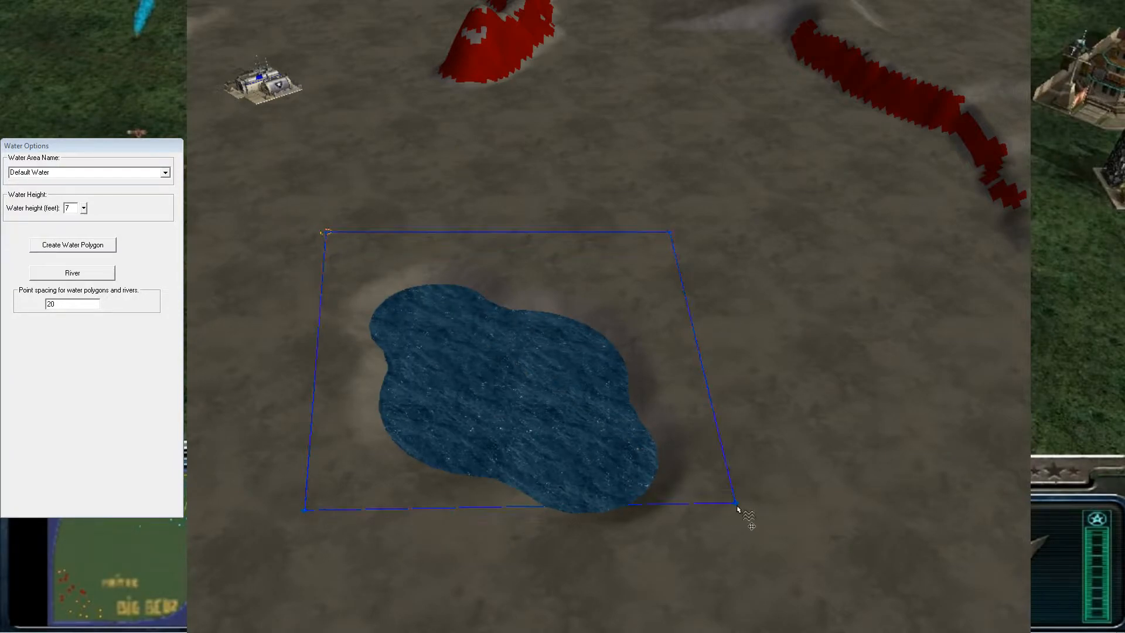
key(Escape)
key(w)
drag(736, 504, 739, 533)
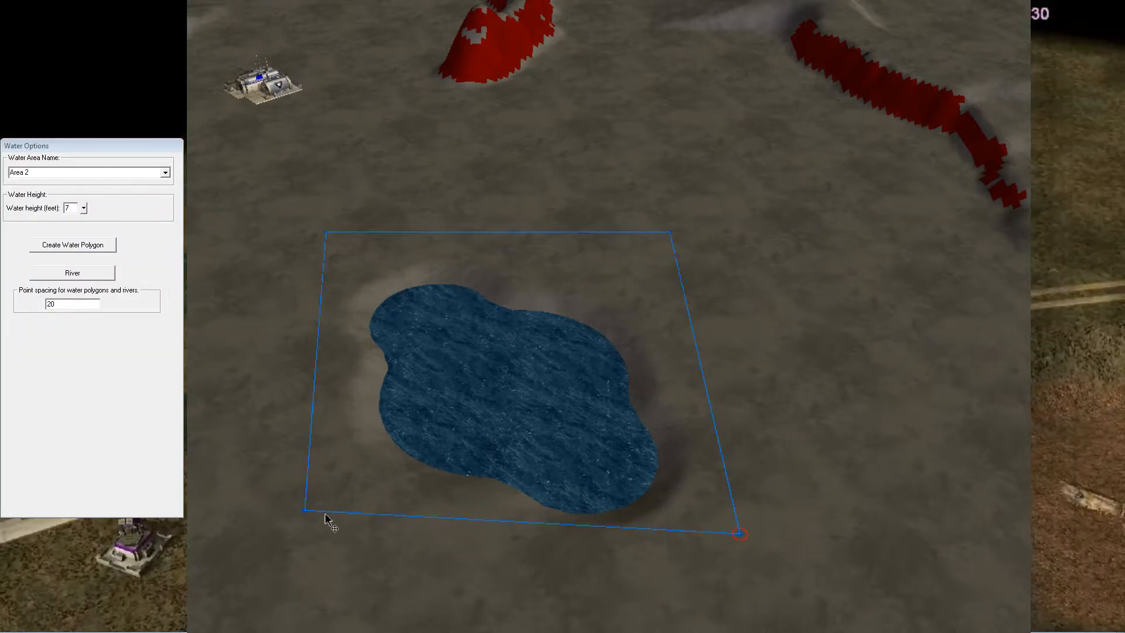
drag(304, 510, 299, 525)
Widen the lake bed on all sides with the 11-cell Height Brush at height 0 and 5-cell feather
key(b)
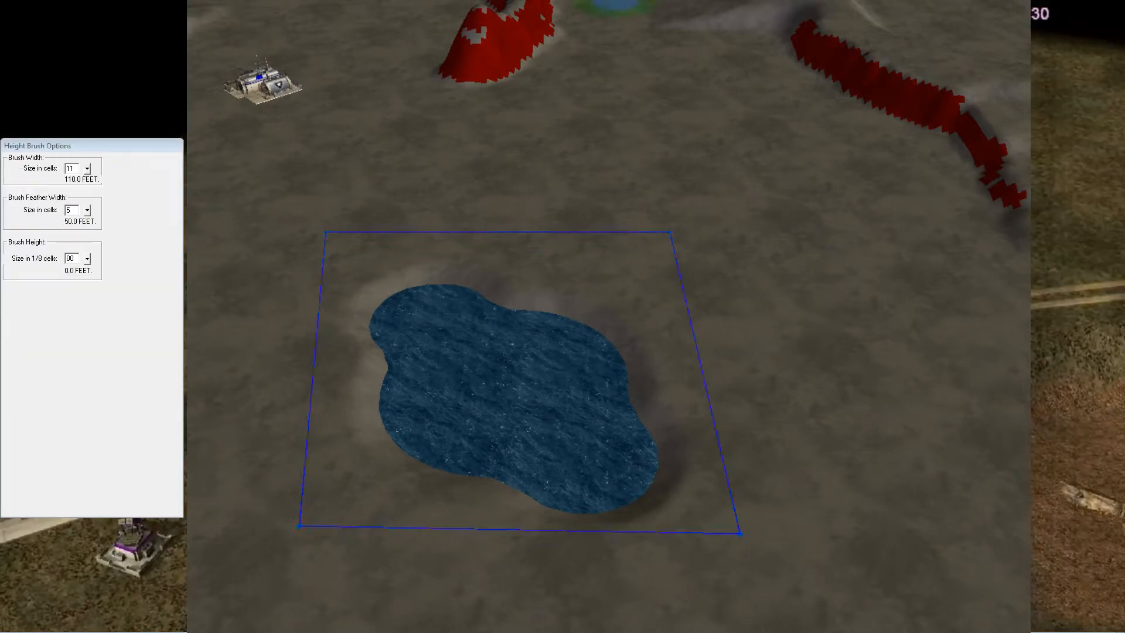
mouse_move(434, 347)
mouse_down()
mouse_move(369, 398)
mouse_move(475, 444)
mouse_up()
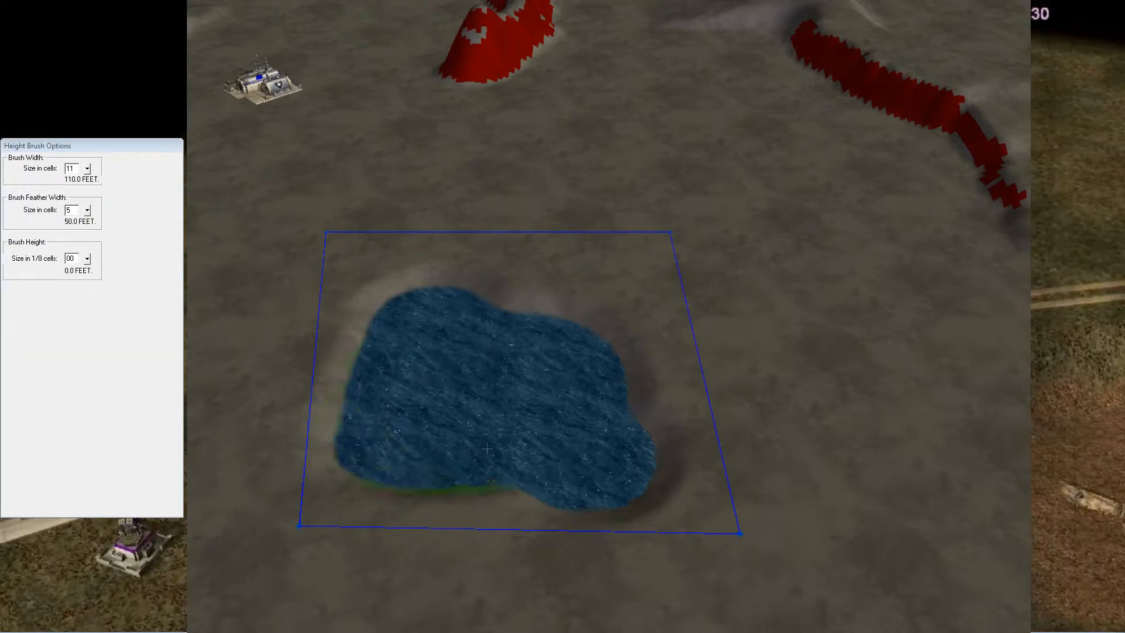
mouse_move(567, 437)
mouse_down()
mouse_move(650, 375)
mouse_move(562, 308)
mouse_move(503, 284)
mouse_move(454, 296)
mouse_move(399, 276)
mouse_move(351, 292)
mouse_move(403, 340)
mouse_up()
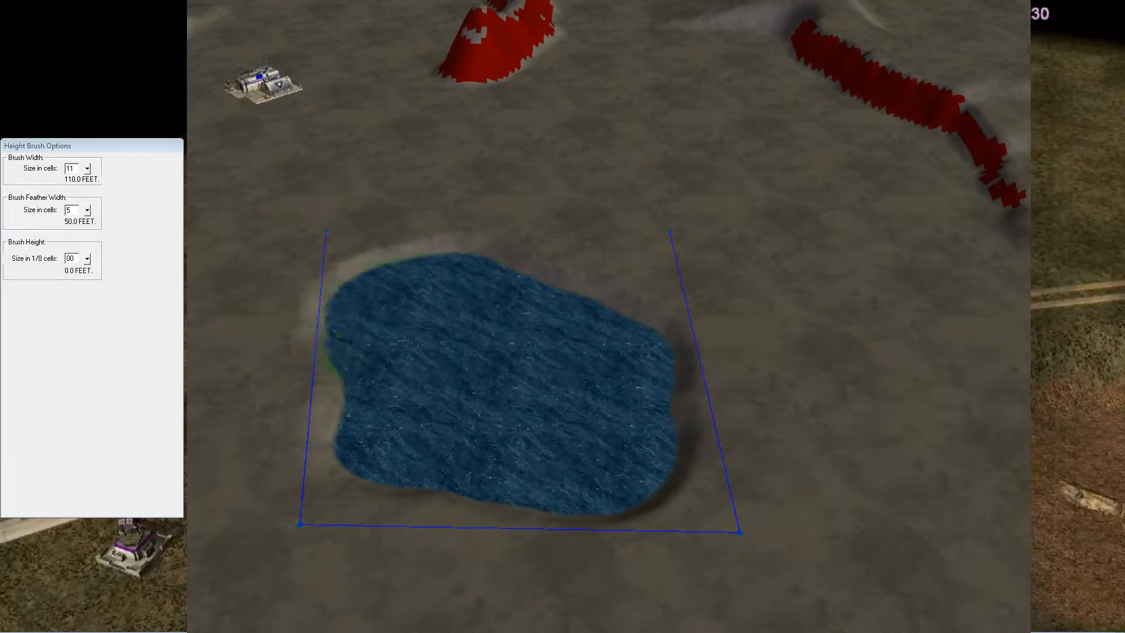
mouse_move(638, 448)
mouse_down()
mouse_move(586, 521)
mouse_move(703, 513)
mouse_move(715, 445)
mouse_up()
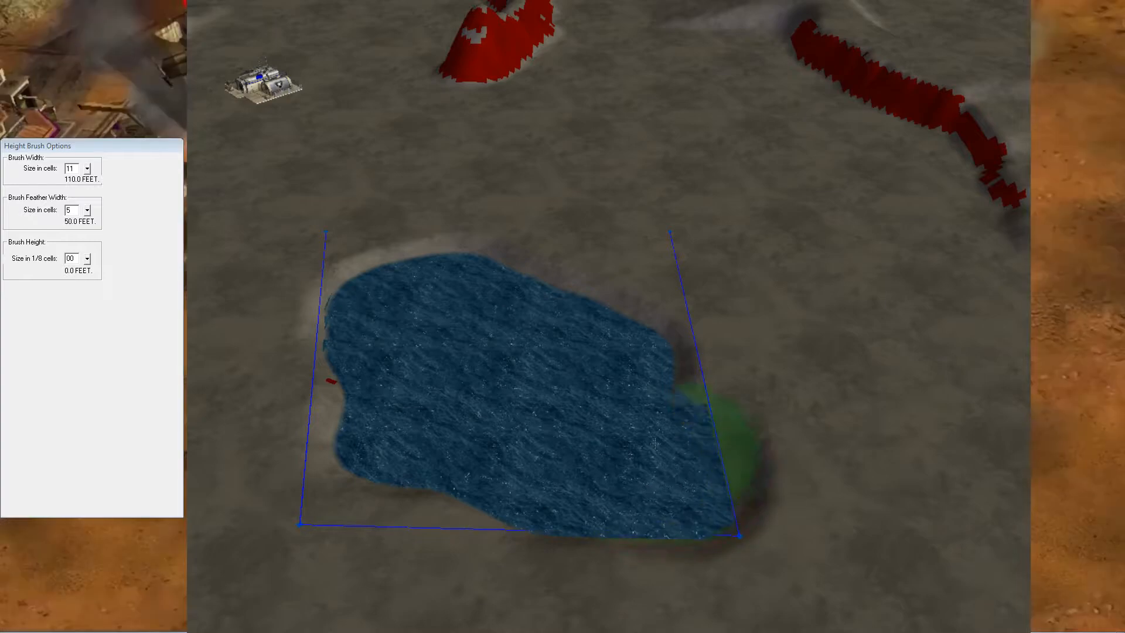
Move the corners of water polygon Area 2 outward until it encloses the whole enlarged lake bed
right_drag(626, 408, 650, 448)
key(Escape)
drag(718, 487, 765, 485)
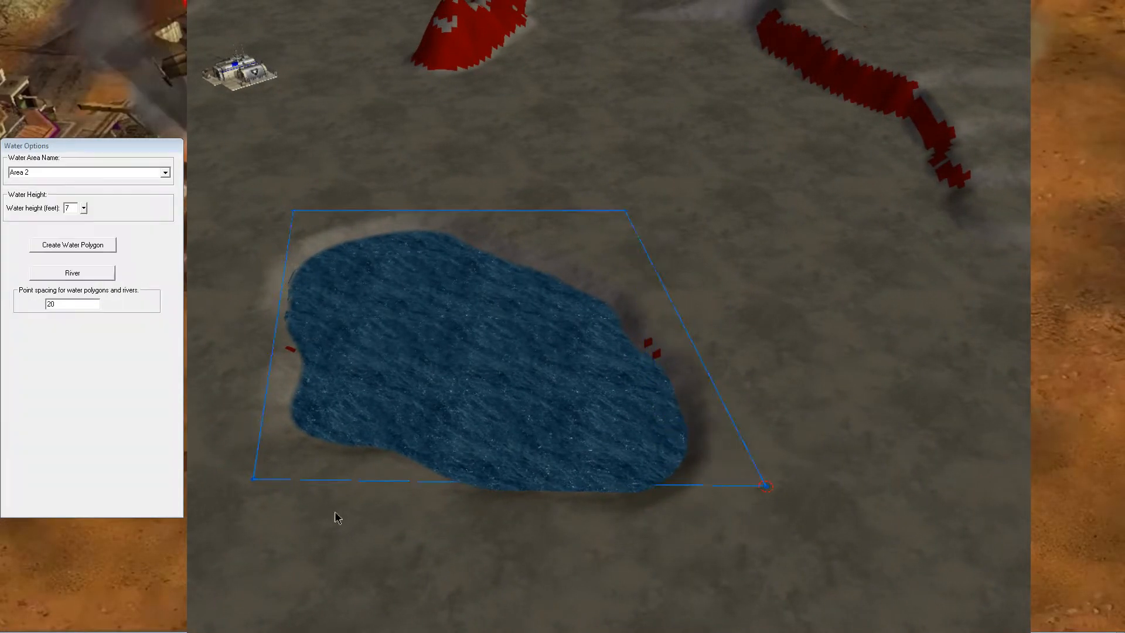
drag(254, 481, 230, 531)
drag(633, 215, 697, 215)
right_drag(698, 216, 388, 202)
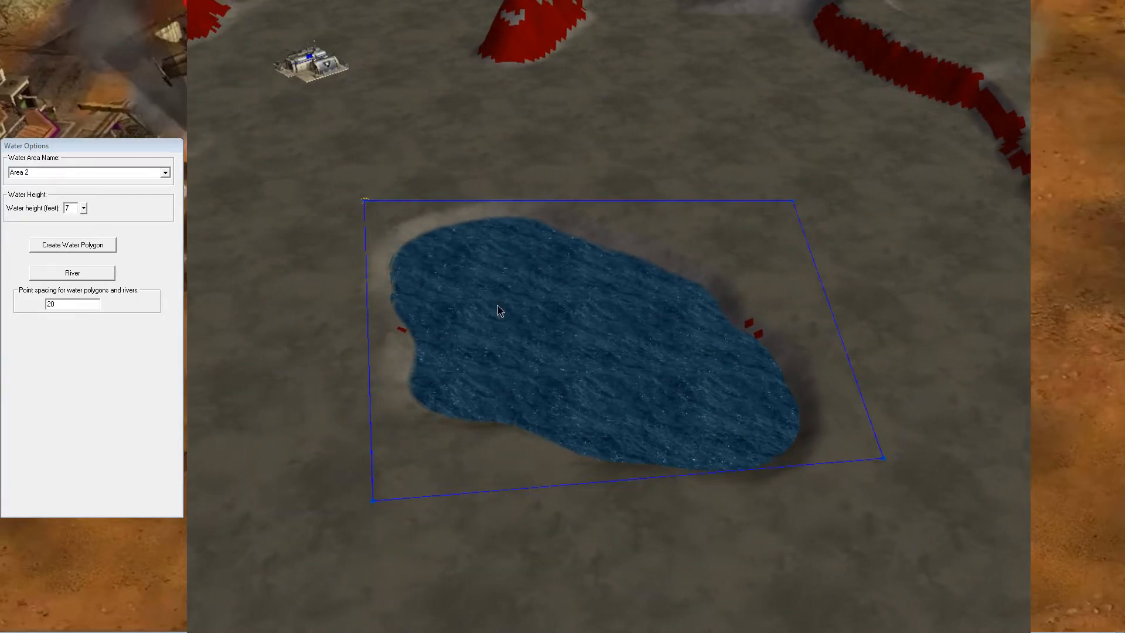
drag(883, 458, 899, 508)
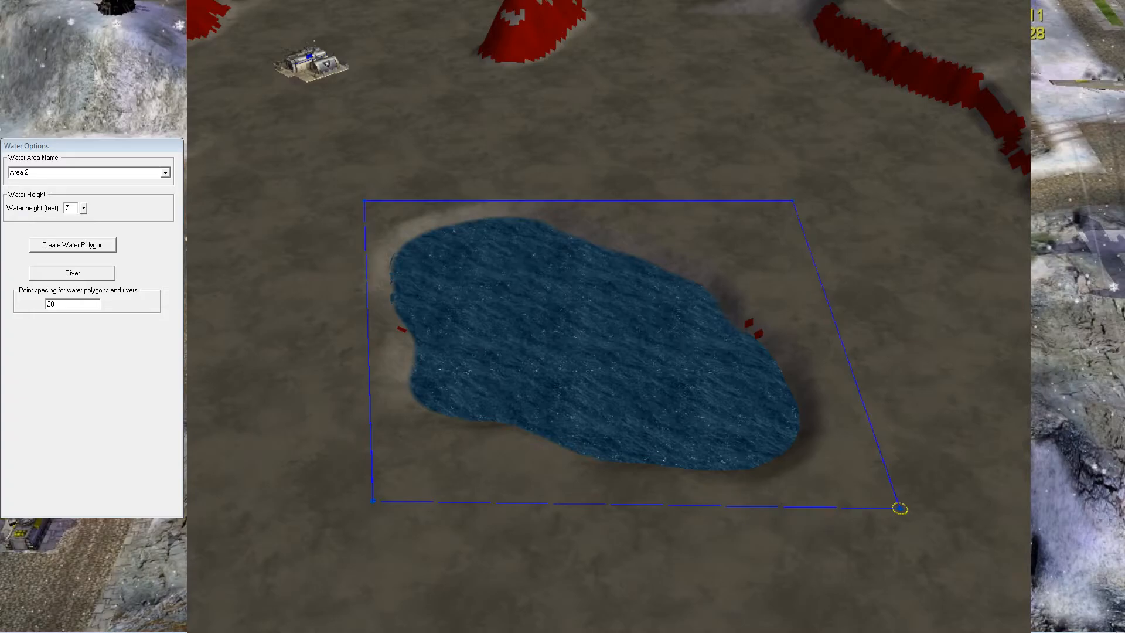
Raise mounds and ridges across the lake and along its rim with a 3-cell brush, 3-cell feather and raise amount 11
key(b)
click(533, 268)
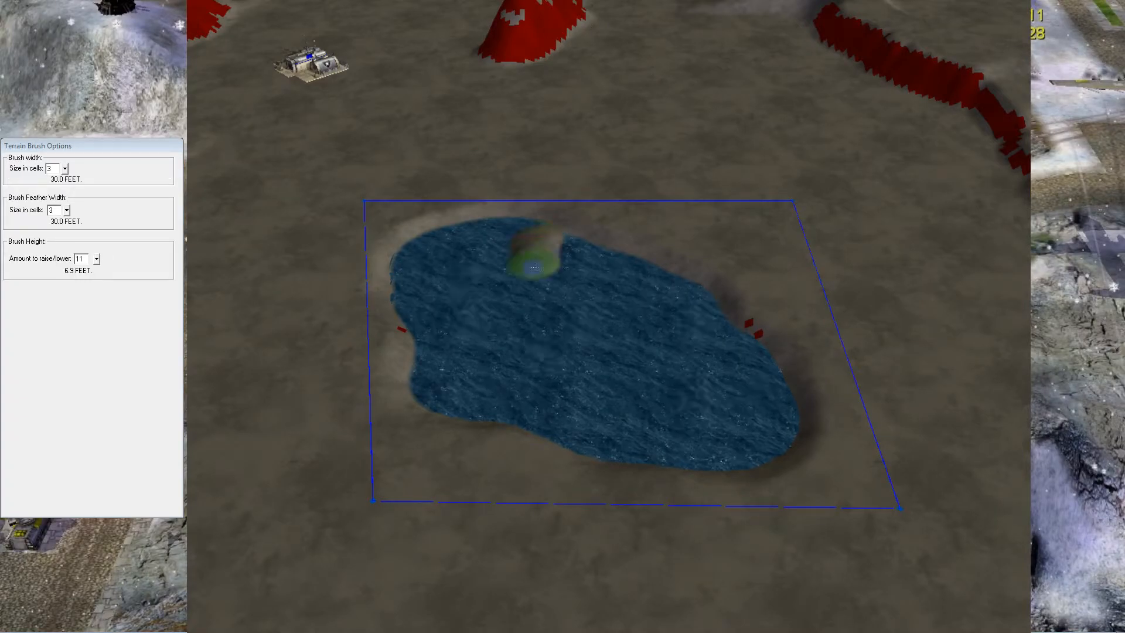
drag(501, 302, 399, 316)
mouse_move(531, 284)
mouse_down()
mouse_move(641, 359)
mouse_move(546, 378)
mouse_move(495, 372)
mouse_move(502, 451)
mouse_move(607, 392)
mouse_move(693, 485)
mouse_move(658, 429)
mouse_move(777, 396)
mouse_up()
mouse_move(686, 332)
mouse_down()
mouse_move(697, 319)
mouse_move(492, 285)
mouse_move(419, 253)
mouse_move(512, 293)
mouse_move(518, 378)
mouse_move(614, 404)
mouse_move(527, 414)
mouse_move(354, 322)
mouse_up()
mouse_move(364, 386)
mouse_down()
mouse_move(345, 383)
mouse_move(414, 451)
mouse_move(622, 511)
mouse_move(732, 527)
mouse_move(854, 502)
mouse_move(861, 452)
mouse_move(793, 334)
mouse_move(703, 267)
mouse_up()
mouse_move(617, 227)
mouse_down()
mouse_move(600, 227)
mouse_move(673, 264)
mouse_move(568, 218)
mouse_up()
mouse_move(501, 207)
mouse_down()
mouse_move(359, 251)
mouse_move(333, 311)
mouse_move(400, 238)
mouse_up()
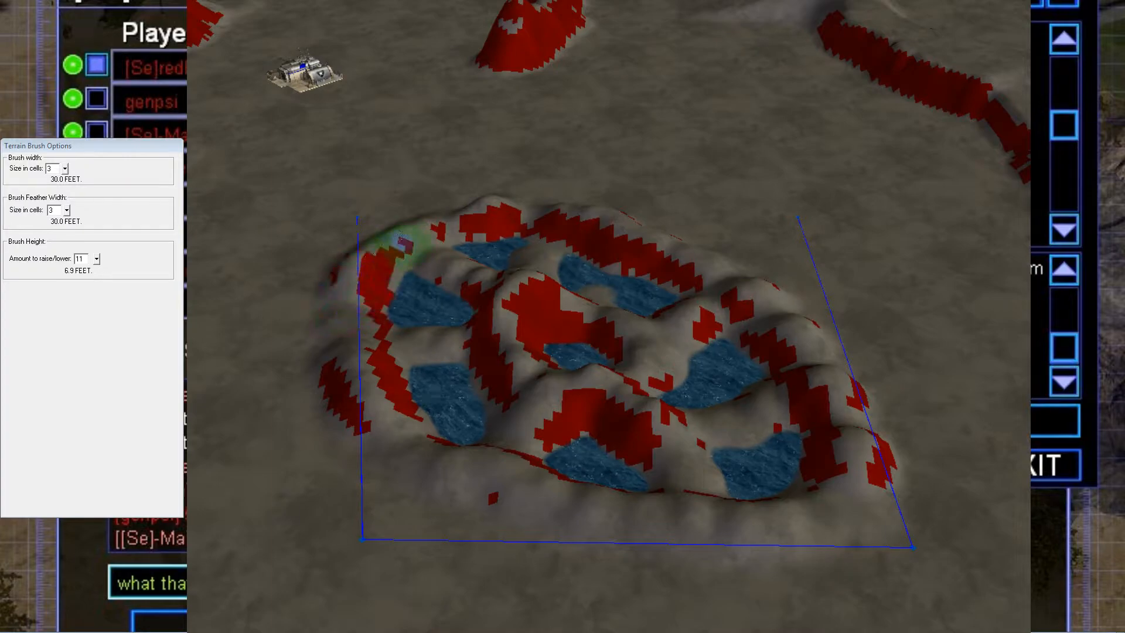
Raise additional mounds through the middle of the lake between the ridges with the 3-cell brush and raise amount 11
middle_drag(462, 214, 595, 351)
mouse_move(584, 322)
mouse_down()
mouse_move(603, 321)
mouse_move(562, 328)
mouse_move(634, 317)
mouse_move(573, 364)
mouse_move(515, 431)
mouse_move(465, 452)
mouse_move(423, 392)
mouse_move(454, 339)
mouse_move(515, 306)
mouse_move(410, 325)
mouse_move(351, 297)
mouse_move(398, 386)
mouse_move(352, 386)
mouse_move(378, 381)
mouse_move(328, 423)
mouse_move(337, 427)
mouse_move(305, 410)
mouse_move(439, 407)
mouse_move(557, 463)
mouse_move(650, 460)
mouse_move(702, 439)
mouse_move(630, 433)
mouse_move(604, 352)
mouse_move(497, 319)
mouse_move(542, 290)
mouse_move(465, 303)
mouse_move(469, 269)
mouse_up()
scroll(517, 372, down, 3)
scroll(588, 348, down, 2)
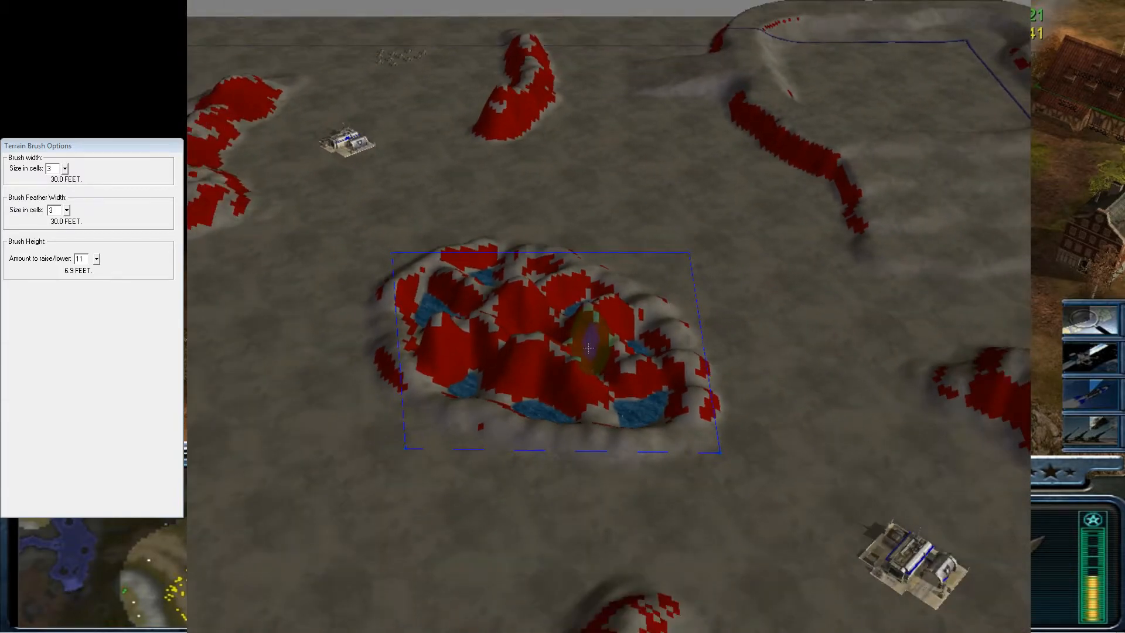
scroll(668, 371, down, 2)
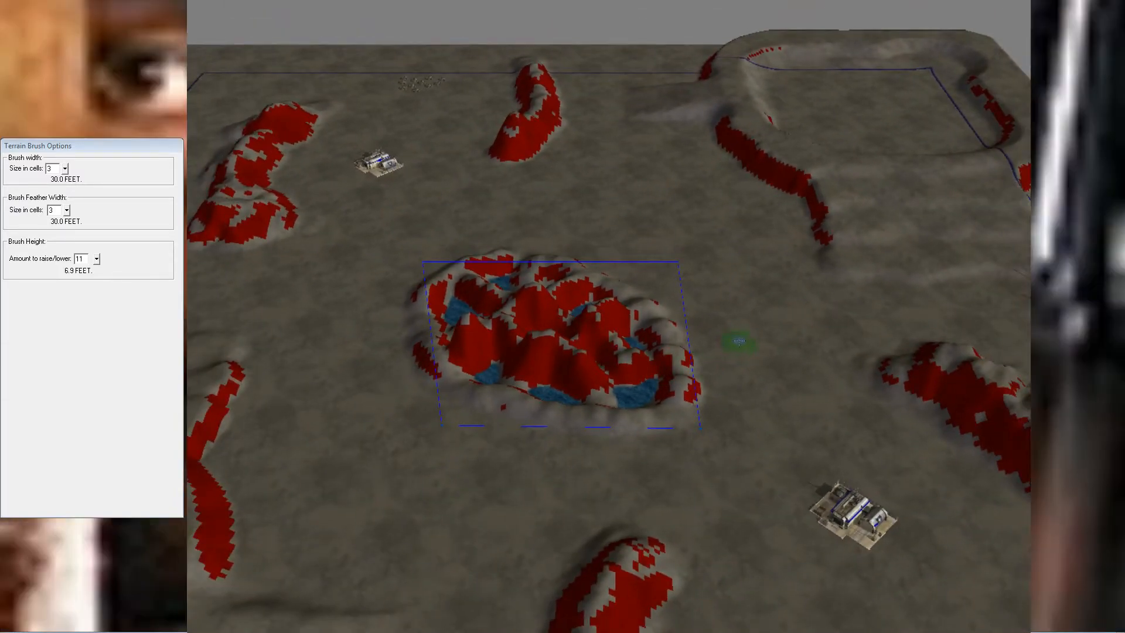
Try to raise a round platform on the corner plateau with a 45-cell Height Brush, 5-cell feather and height 125, and undo it
middle_drag(755, 368, 656, 425)
middle_click(743, 369)
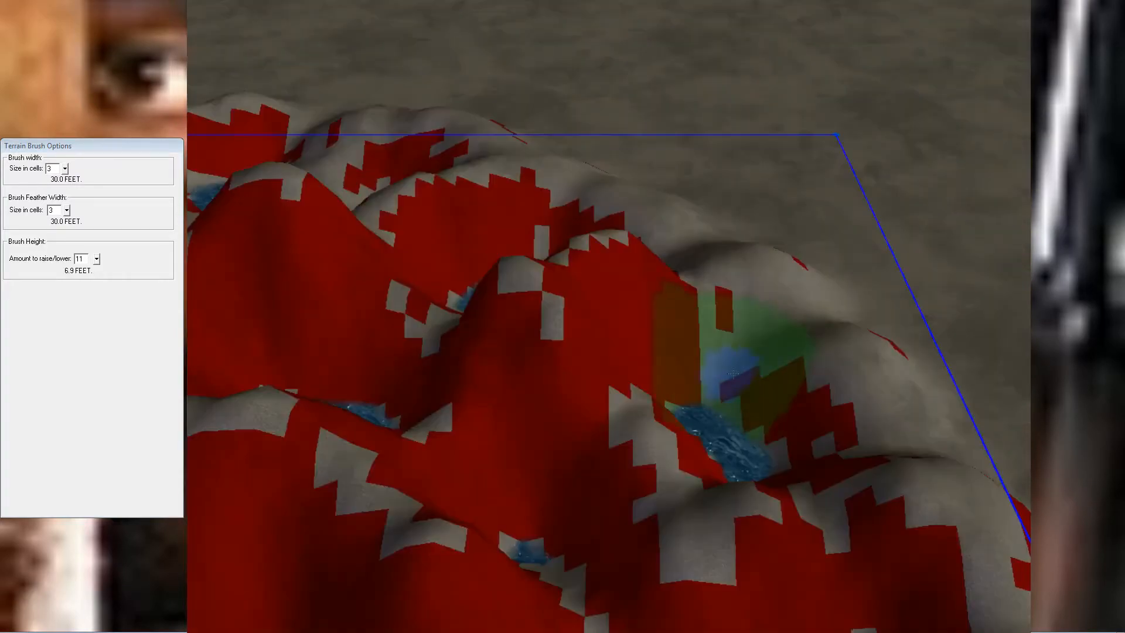
scroll(687, 458, down, 2)
scroll(687, 458, down, 10)
right_click(766, 346)
mouse_move(635, 368)
right_down()
mouse_move(766, 346)
mouse_move(745, 286)
mouse_move(484, 329)
right_up()
right_drag(621, 319, 711, 120)
right_drag(574, 427, 755, 369)
scroll(825, 316, up, 2)
scroll(754, 369, up, 2)
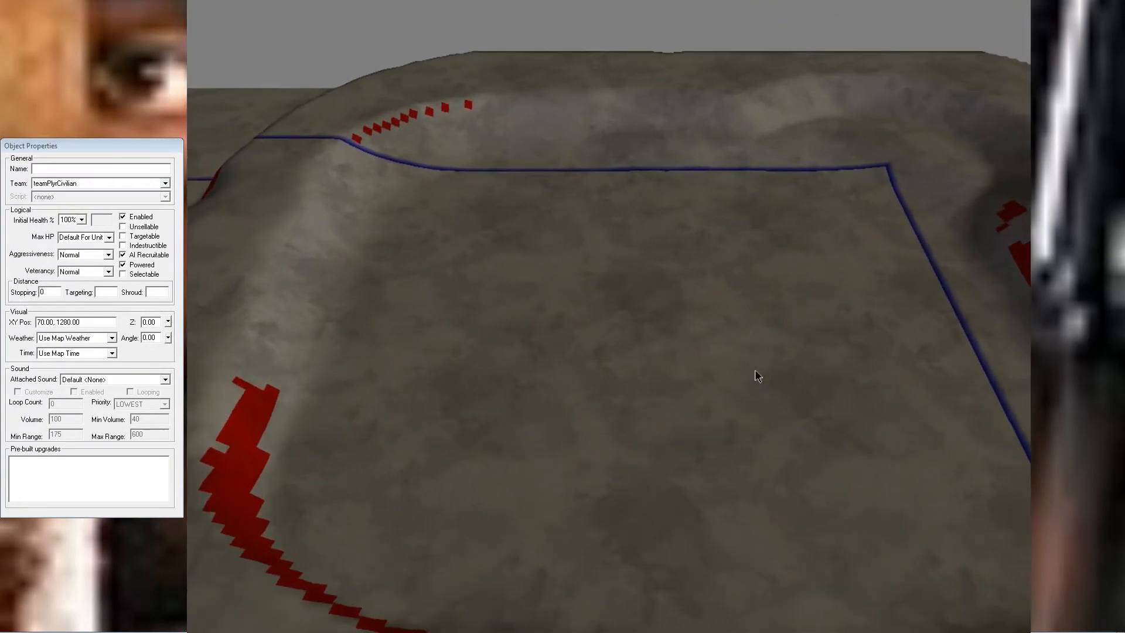
key(b)
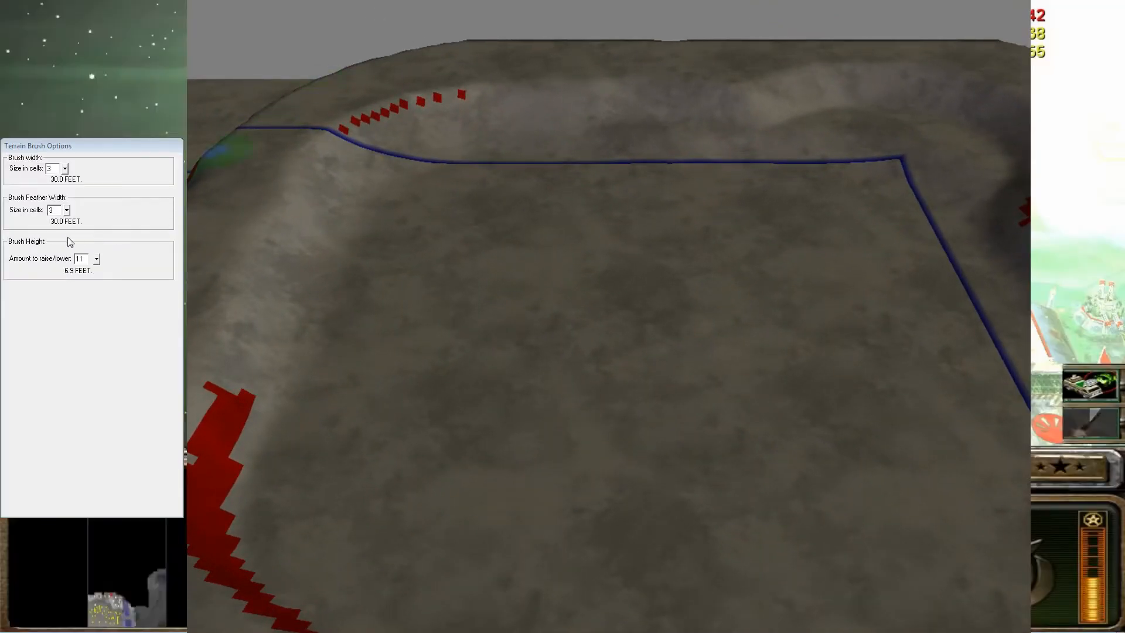
key(b)
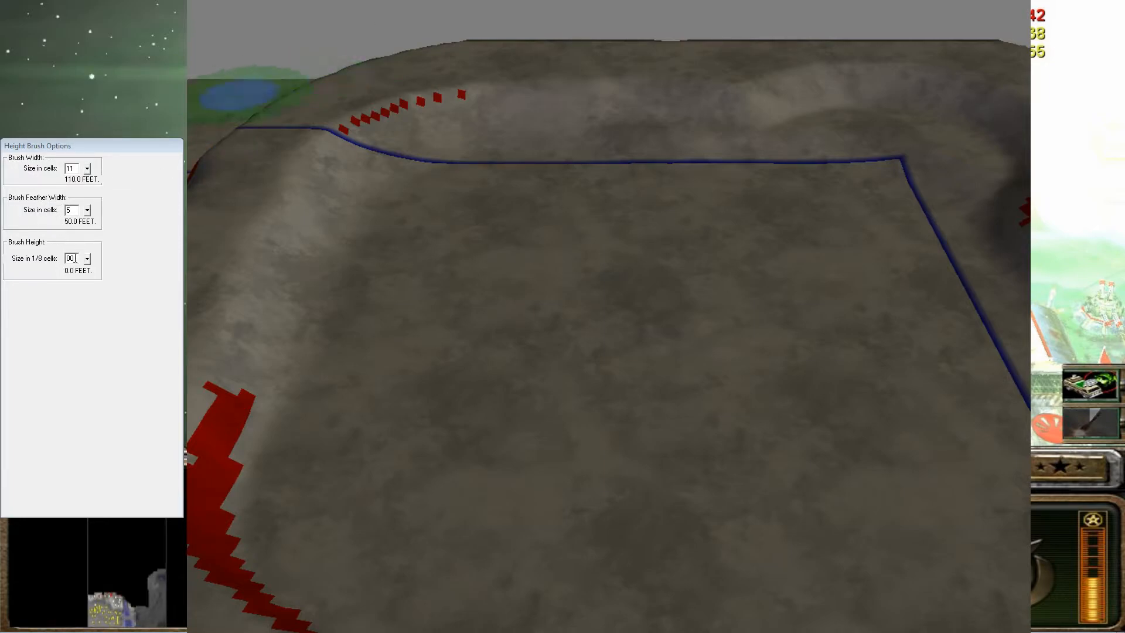
double_click(76, 258)
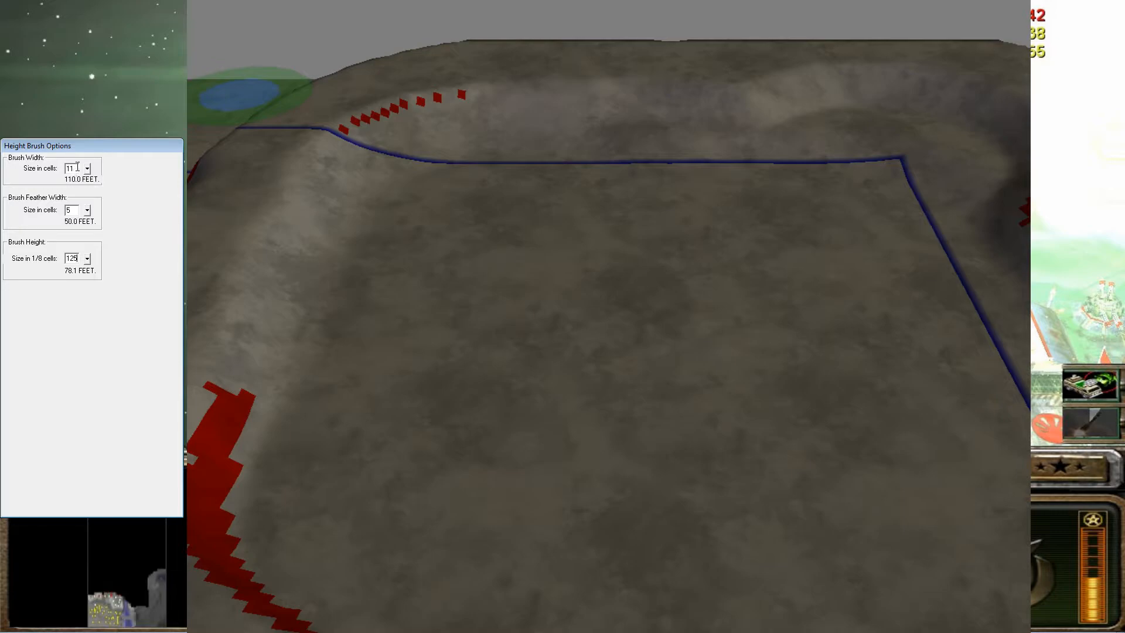
text(35)
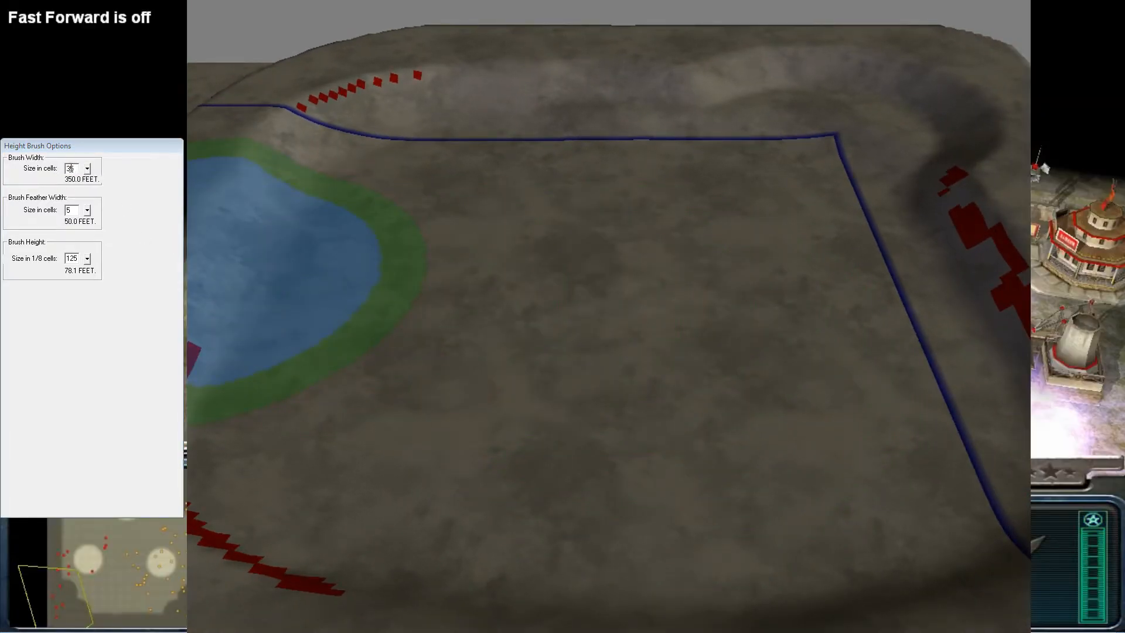
key(BackSpace)
key(BackSpace)
text(45)
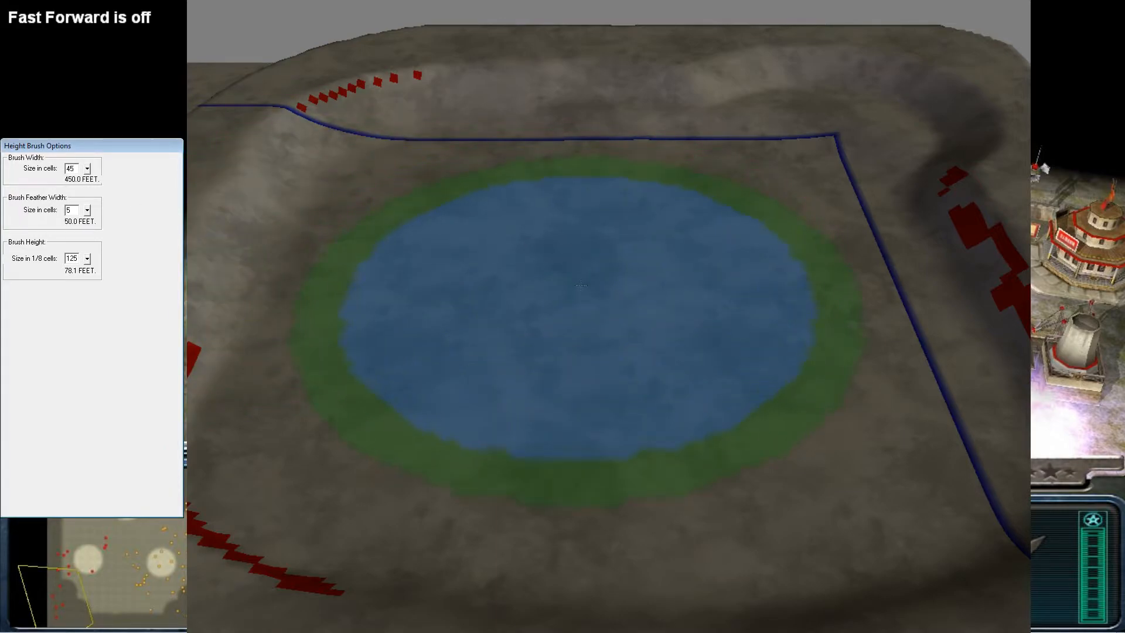
click(590, 285)
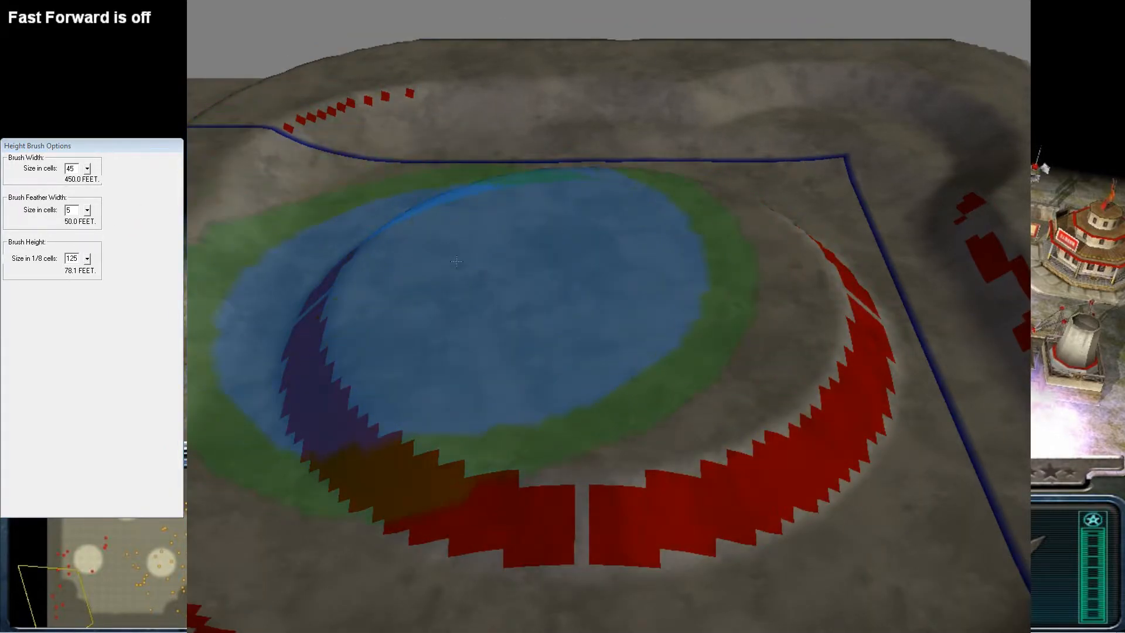
key(ctrl+z)
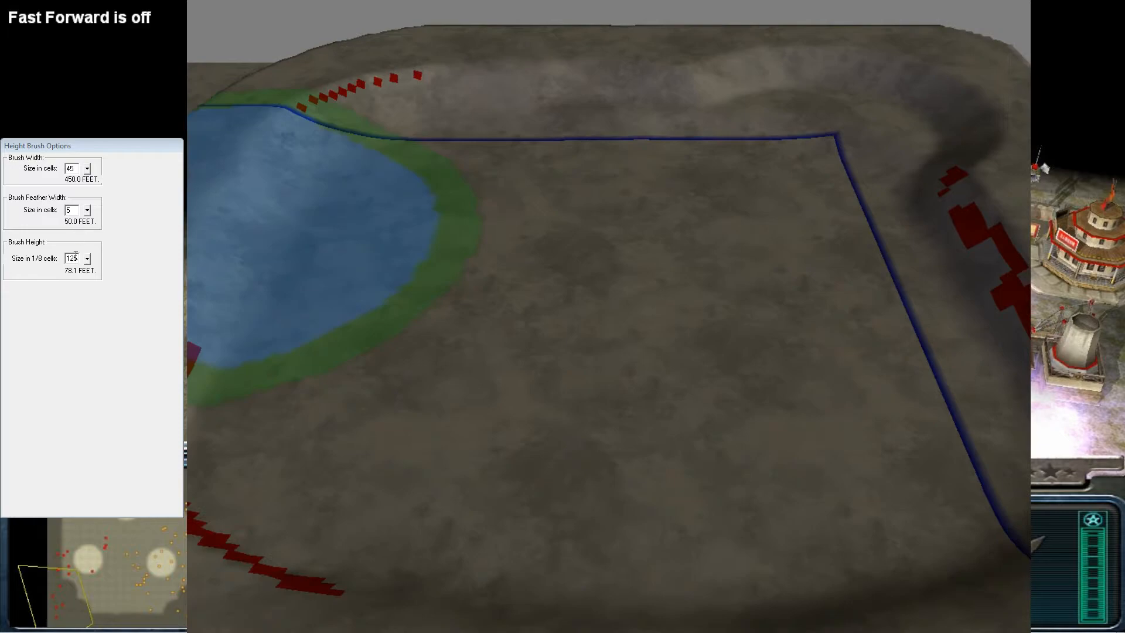
Raise a round disc in the middle of the corner plateau with the 45-cell Height Brush at height 100
double_click(76, 258)
text(100)
click(763, 383)
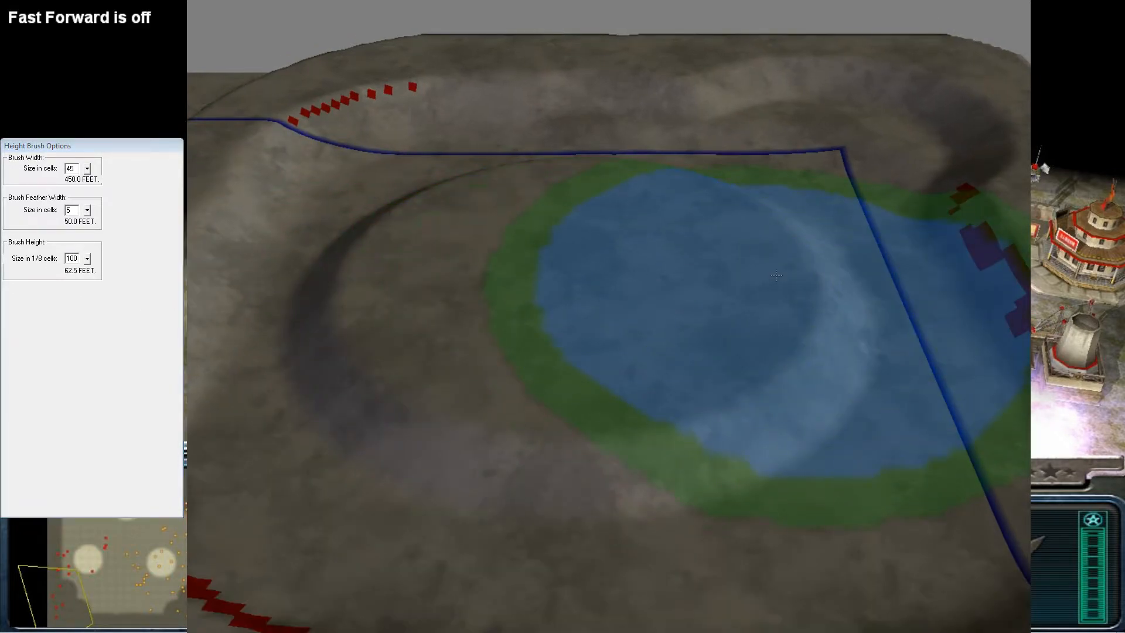
Try to sink a basin into the raised disc with a 31-cell brush at height 75, undo it, and set the brush height to 50
drag(77, 256, 76, 257)
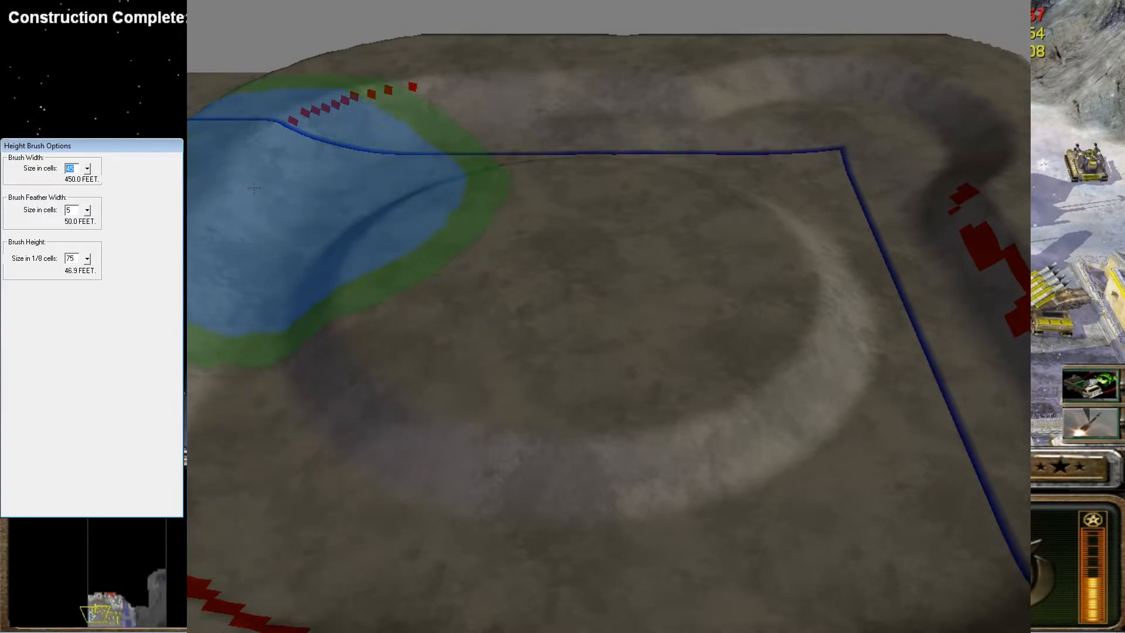
text(3)
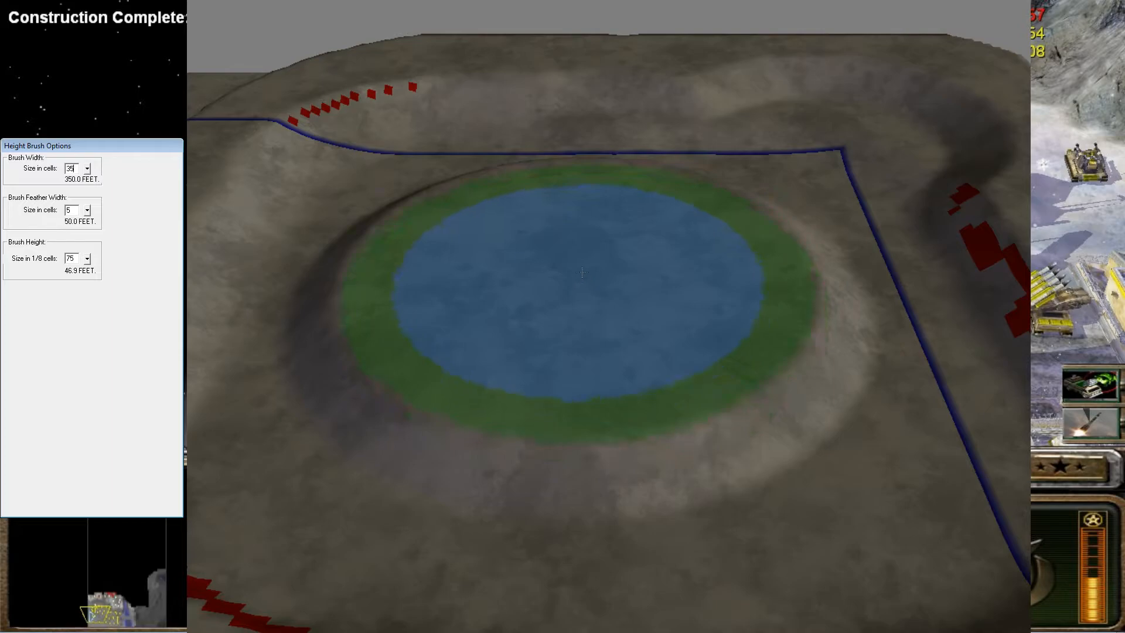
key(BackSpace)
text(1)
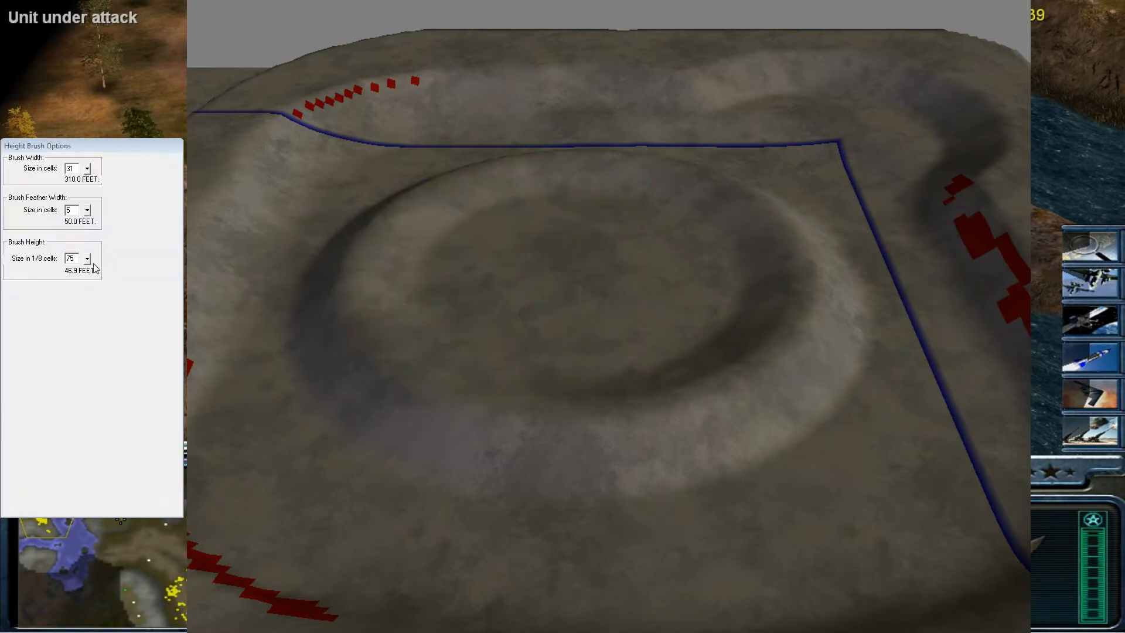
key(ctrl+z)
double_click(70, 258)
text(50)
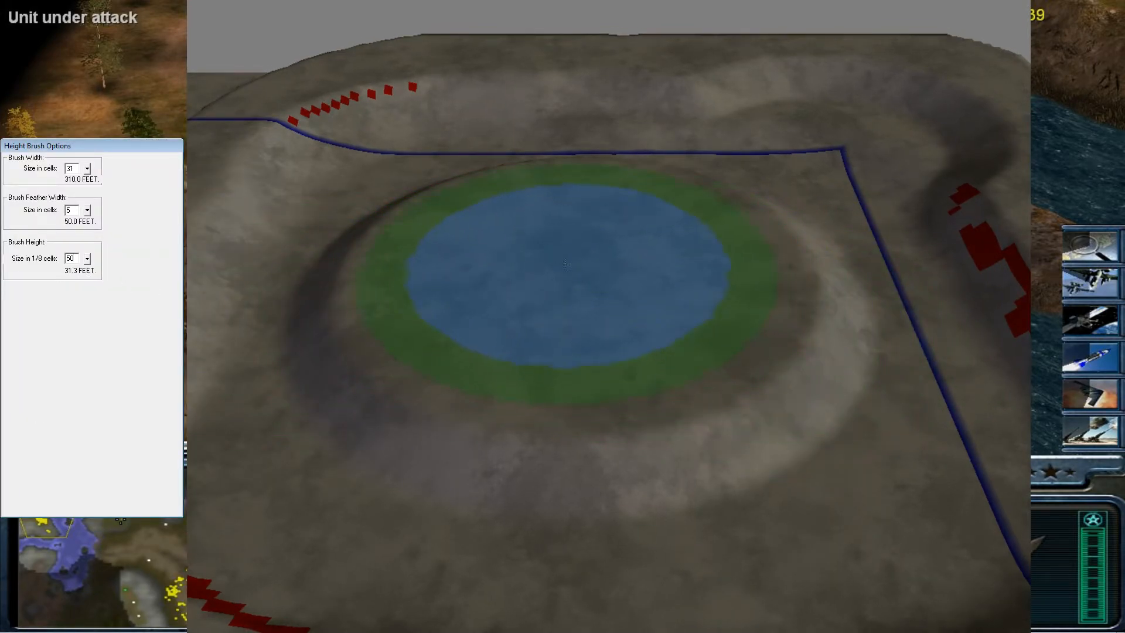
scroll(571, 266, down, 2)
mouse_move(890, 346)
right_down()
mouse_move(680, 264)
mouse_move(846, 170)
mouse_move(754, 105)
mouse_move(364, 294)
mouse_move(728, 414)
right_up()
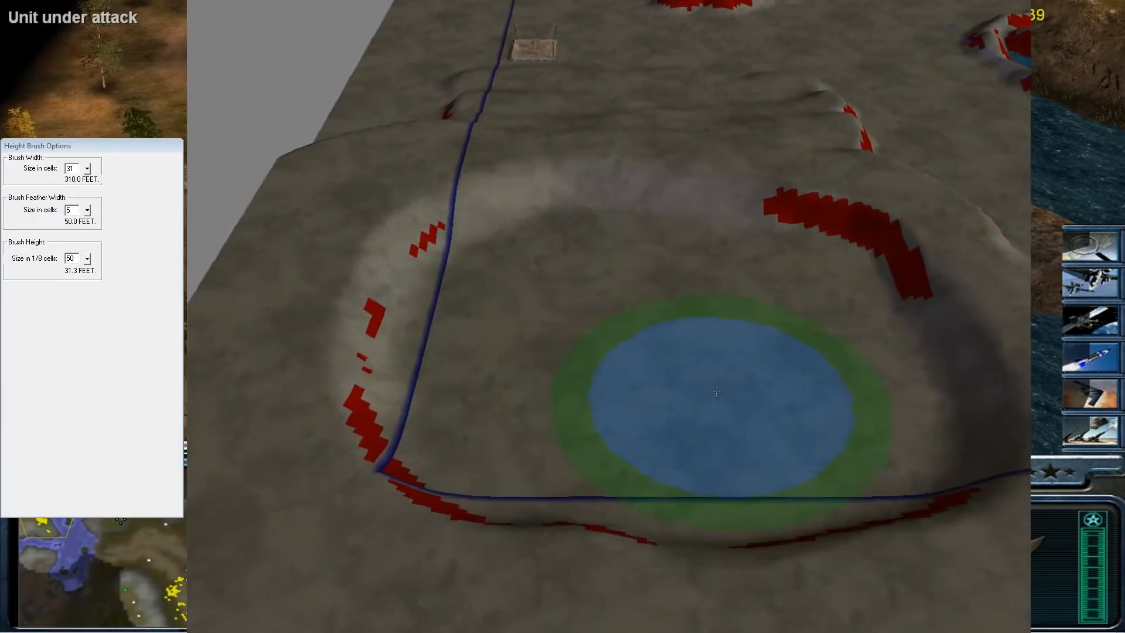
Raise a round platform in the middle of the corner plateau with the Height Brush at 45 cells wide and height 100
double_click(71, 257)
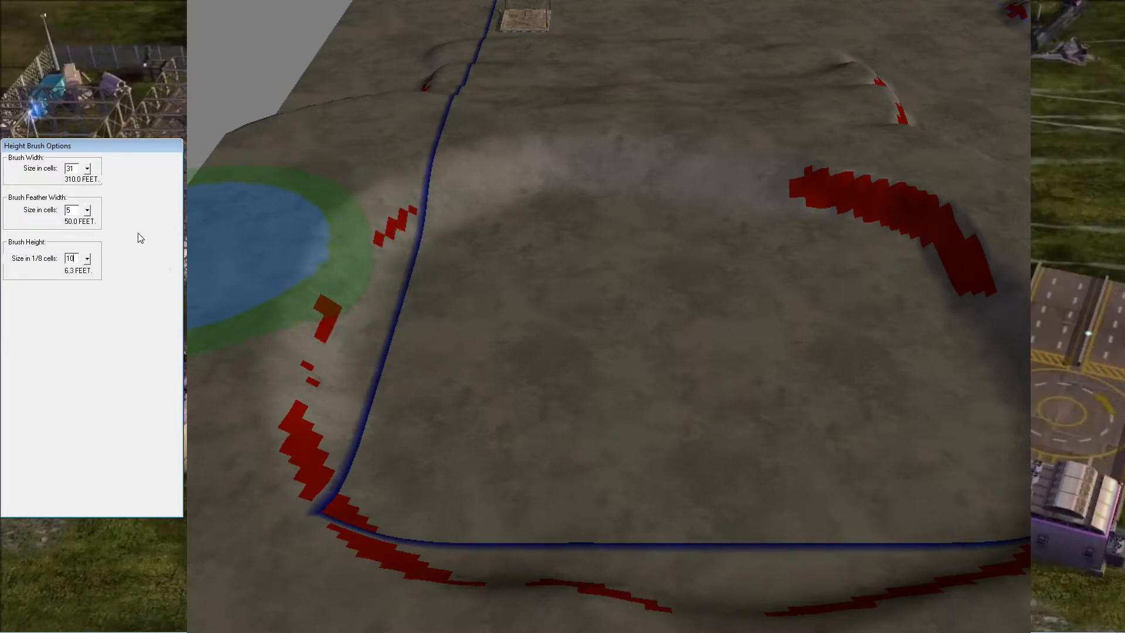
double_click(77, 168)
text(45)
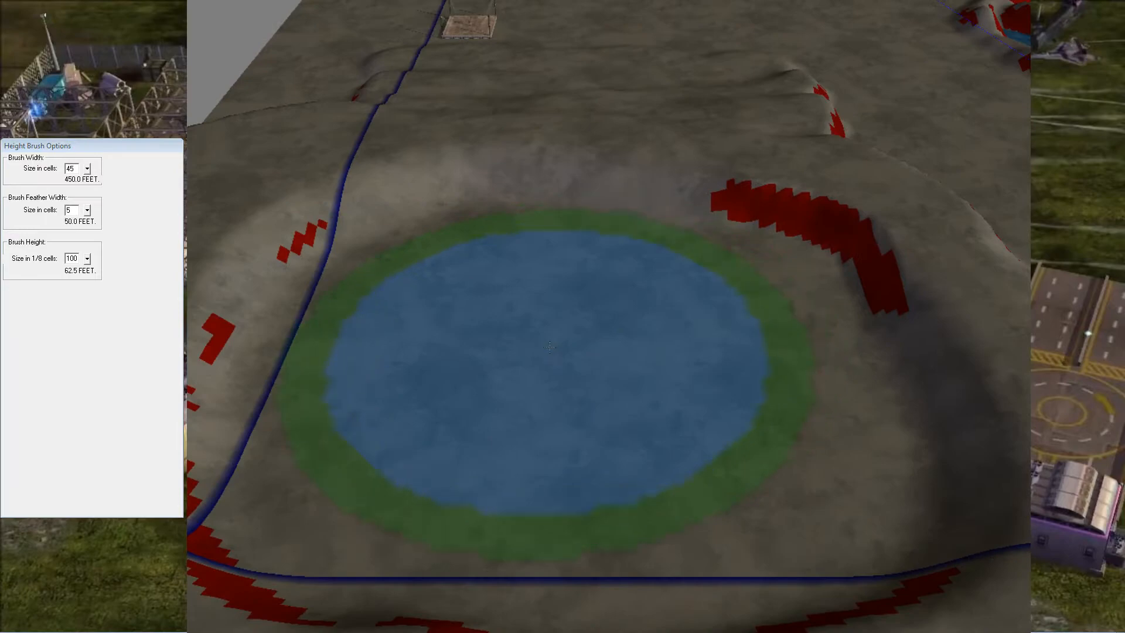
click(582, 348)
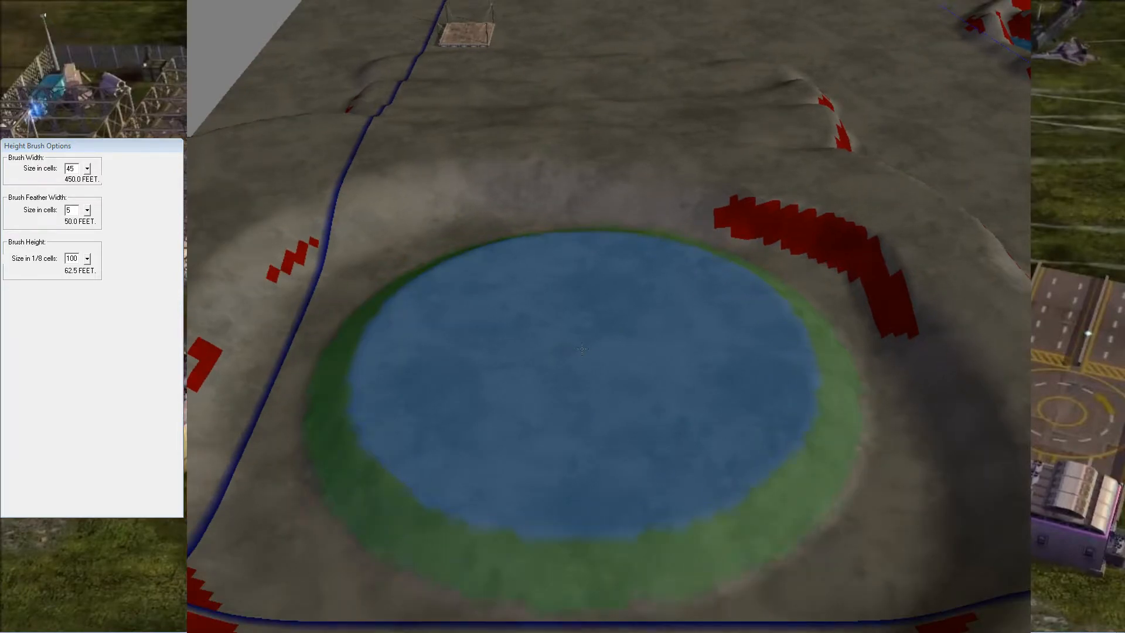
Sink a round basin into the centre of the raised platform with a 31-cell brush at height 50
drag(84, 256, 59, 260)
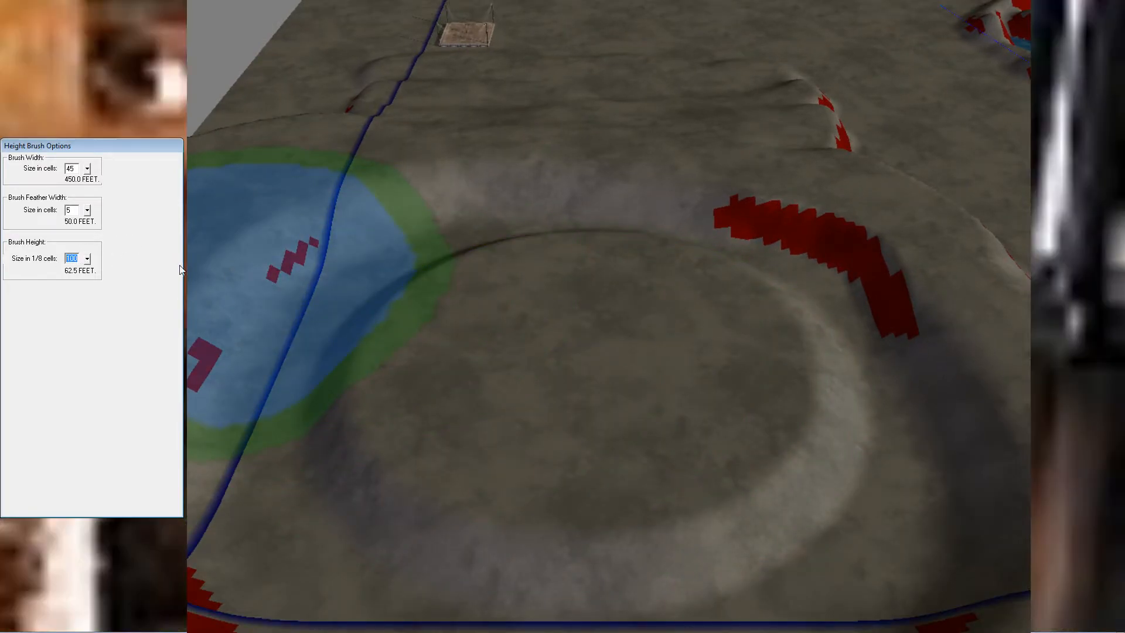
text(31)
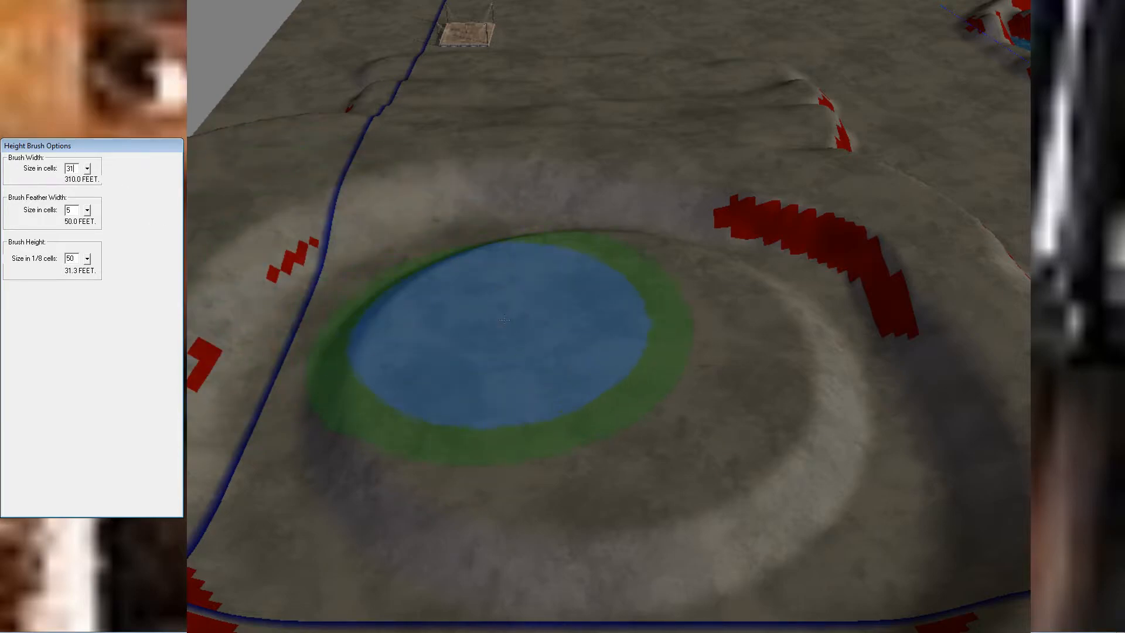
click(586, 363)
Try to steepen the plateau's edge near the map boundary line with a 5-cell Height Brush at height 50, and undo the stroke
right_drag(598, 310, 535, 231)
right_click(536, 231)
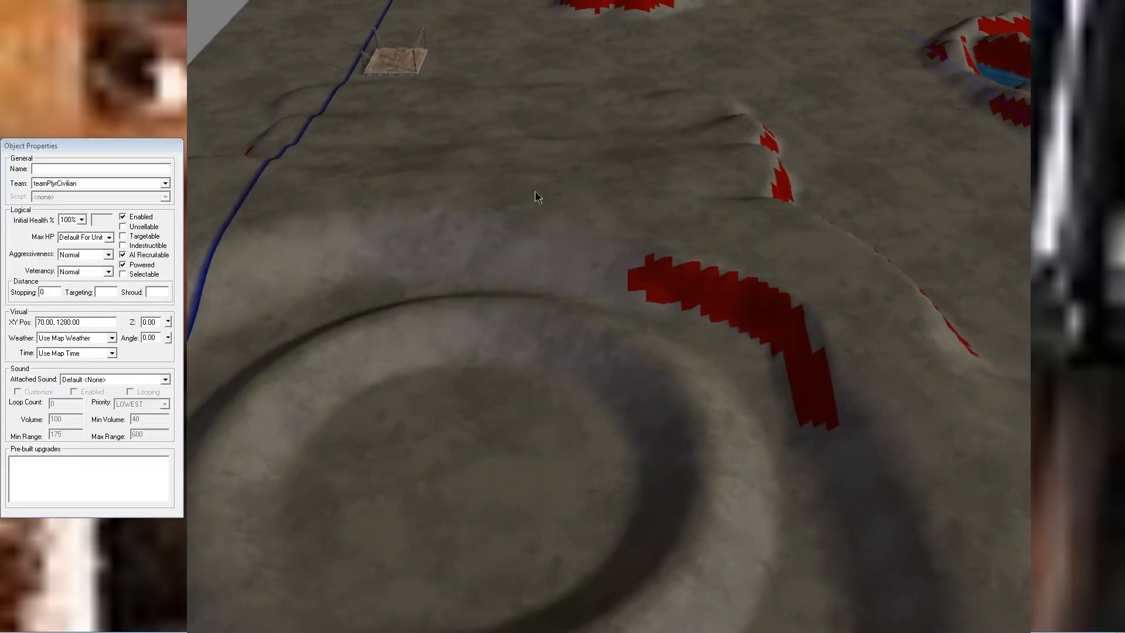
mouse_move(396, 342)
right_down()
mouse_move(402, 372)
mouse_move(495, 432)
right_up()
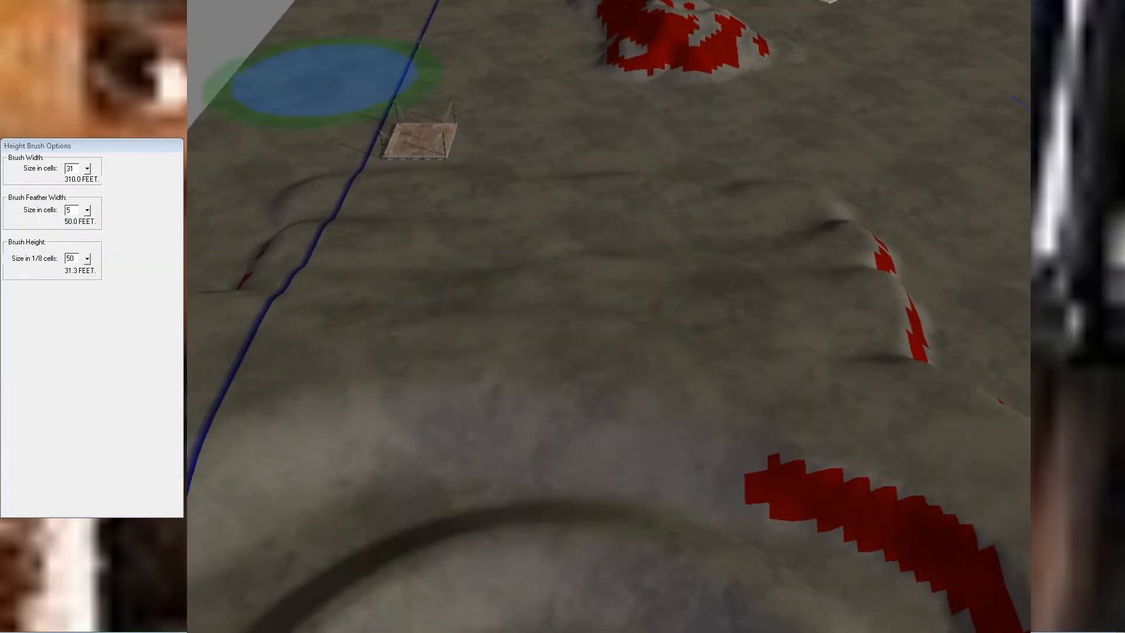
drag(77, 168, 22, 178)
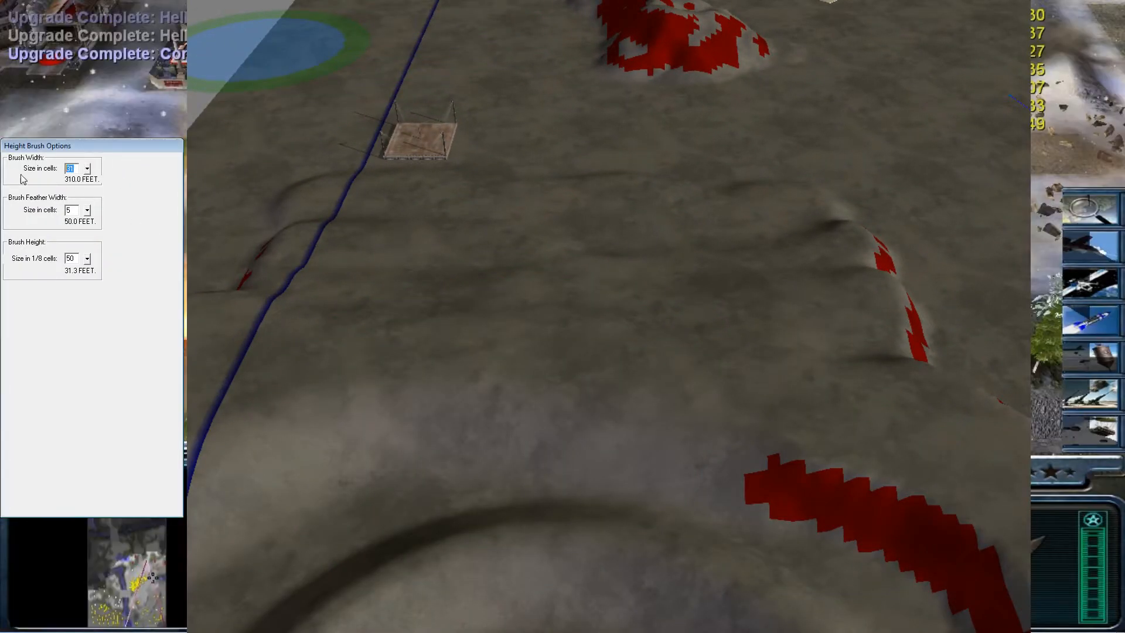
text(5)
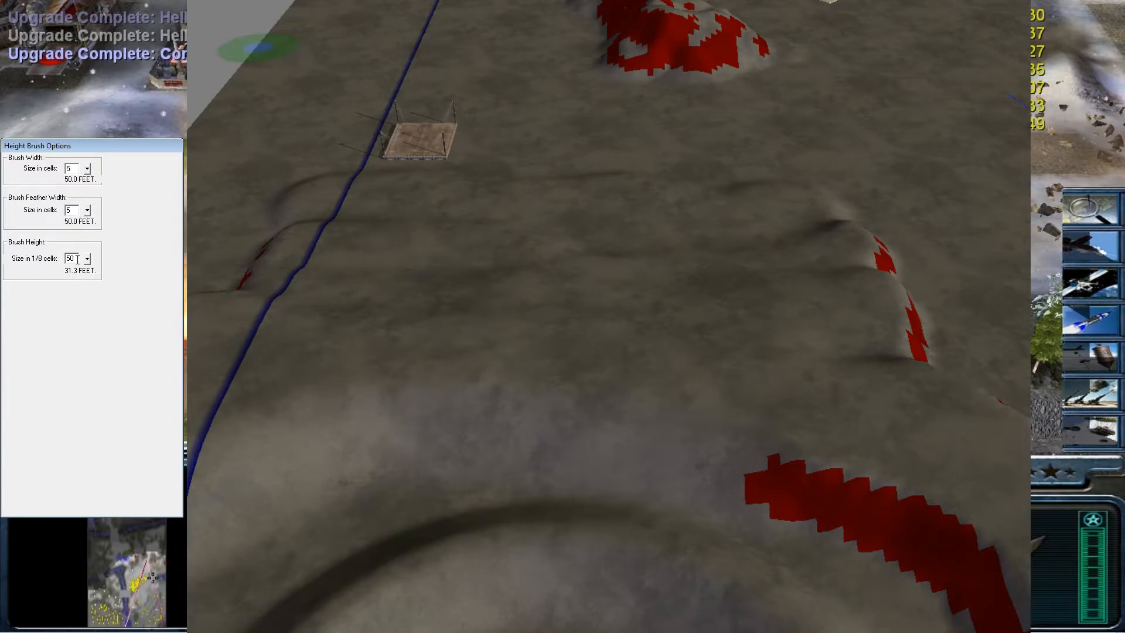
right_drag(367, 455, 444, 416)
drag(357, 437, 510, 387)
key(ctrl+z)
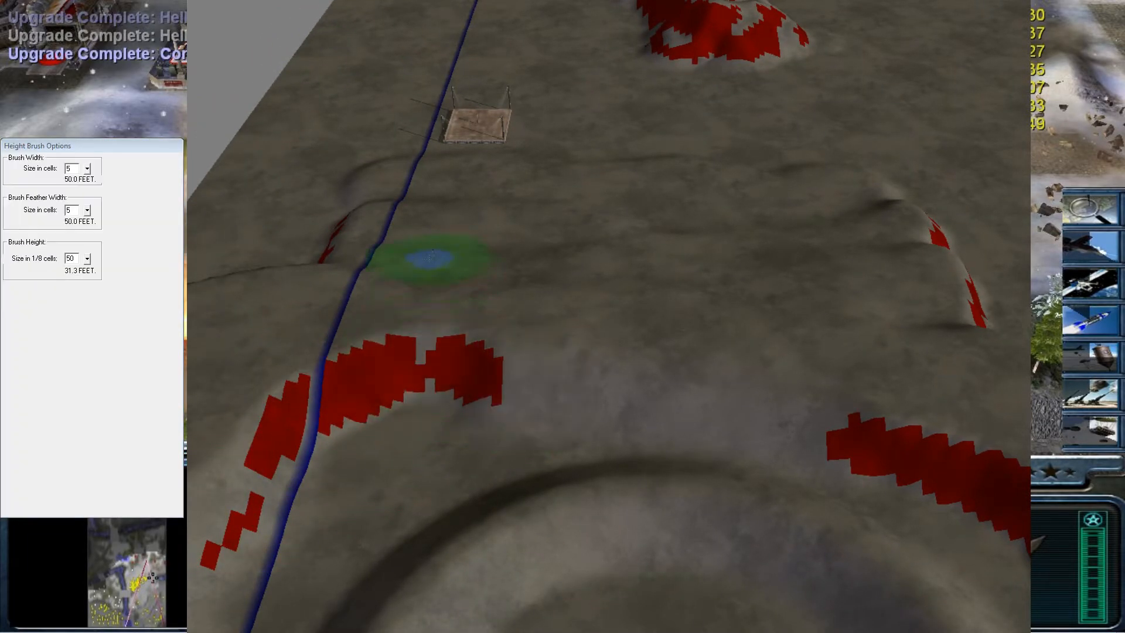
key(ctrl+z)
Try to carve a continuous cliff along the plateau's outer slope around the ring with repeated 5-cell brush strokes at height 50
mouse_move(327, 404)
mouse_down()
mouse_move(316, 422)
mouse_move(382, 456)
mouse_up()
right_drag(440, 384, 356, 394)
mouse_move(356, 393)
mouse_down()
mouse_move(554, 393)
mouse_move(547, 403)
mouse_up()
right_drag(547, 403, 410, 345)
mouse_move(413, 341)
mouse_down()
mouse_move(478, 383)
mouse_move(582, 394)
mouse_up()
key(ctrl+z)
mouse_move(435, 355)
mouse_down()
mouse_move(509, 364)
mouse_move(577, 397)
mouse_move(515, 369)
mouse_move(572, 369)
mouse_move(640, 406)
mouse_move(657, 468)
mouse_up()
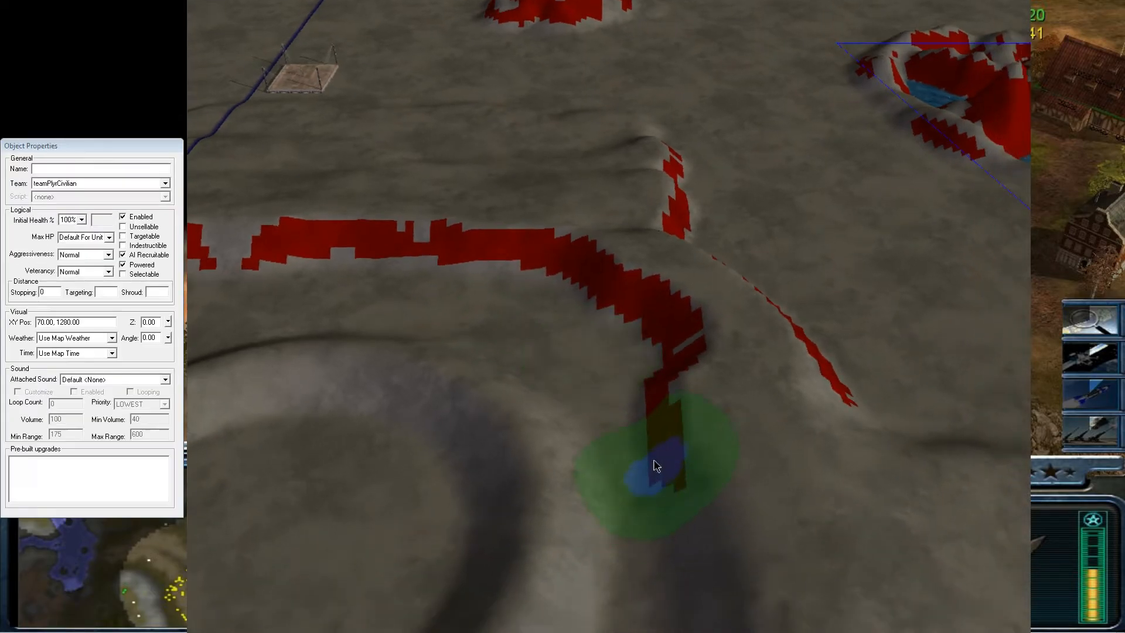
drag(650, 387, 537, 321)
right_drag(544, 378, 626, 328)
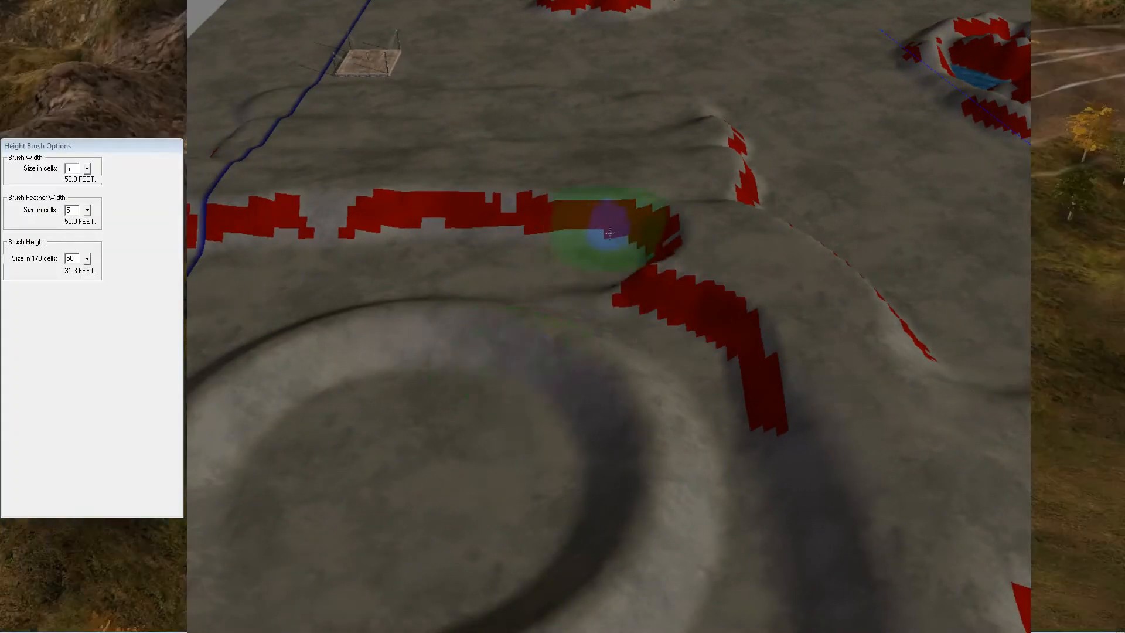
right_drag(605, 233, 551, 151)
mouse_move(572, 201)
mouse_down()
mouse_move(557, 178)
mouse_move(673, 415)
mouse_move(666, 502)
mouse_move(685, 299)
mouse_move(648, 214)
mouse_move(602, 196)
mouse_up()
mouse_move(603, 196)
middle_down()
mouse_move(728, 327)
mouse_move(691, 282)
mouse_move(866, 339)
middle_up()
middle_drag(707, 397, 539, 55)
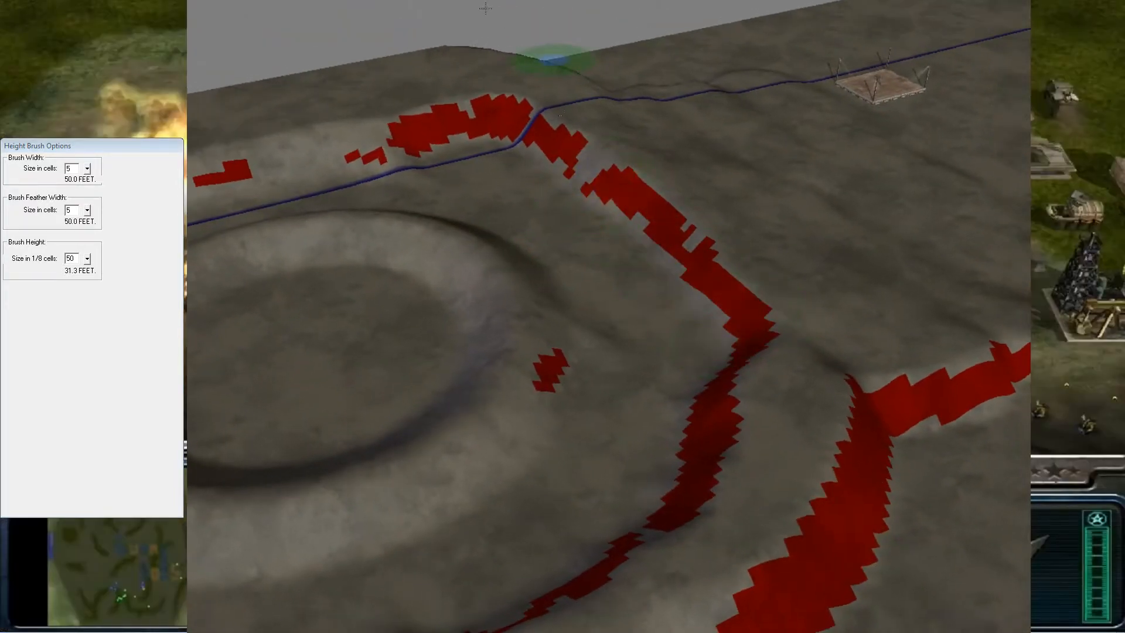
key(Escape)
mouse_move(618, 143)
middle_down()
mouse_move(603, 201)
mouse_move(600, 318)
middle_up()
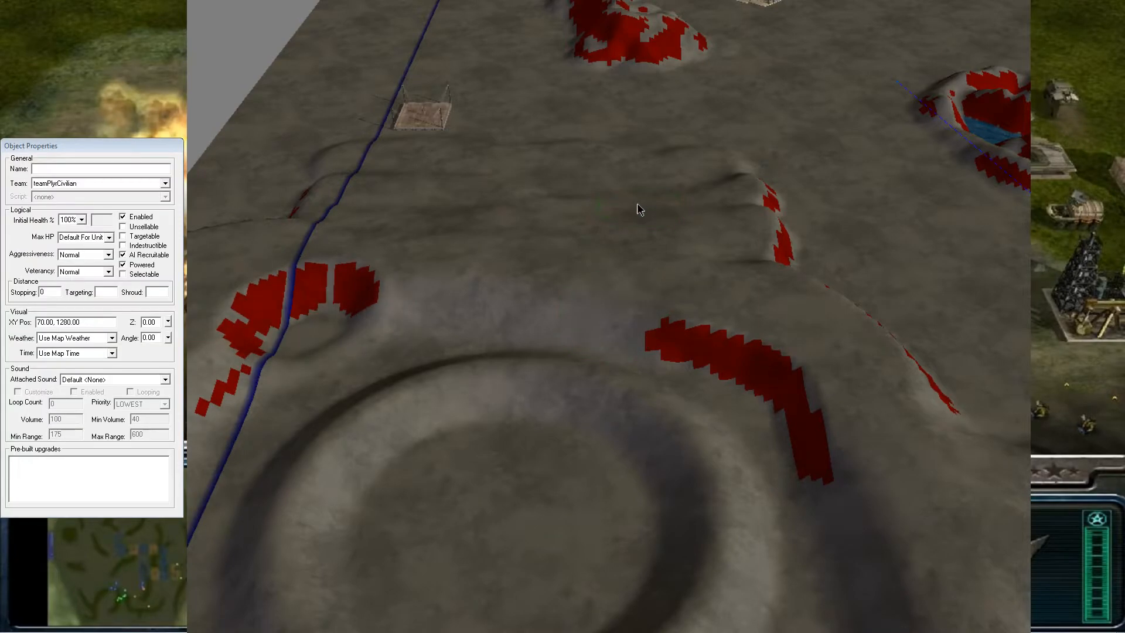
Place three TechOilDerrick buildings in a tight cluster inside the sunken basin of the ringed plateau
middle_drag(574, 333, 941, 176)
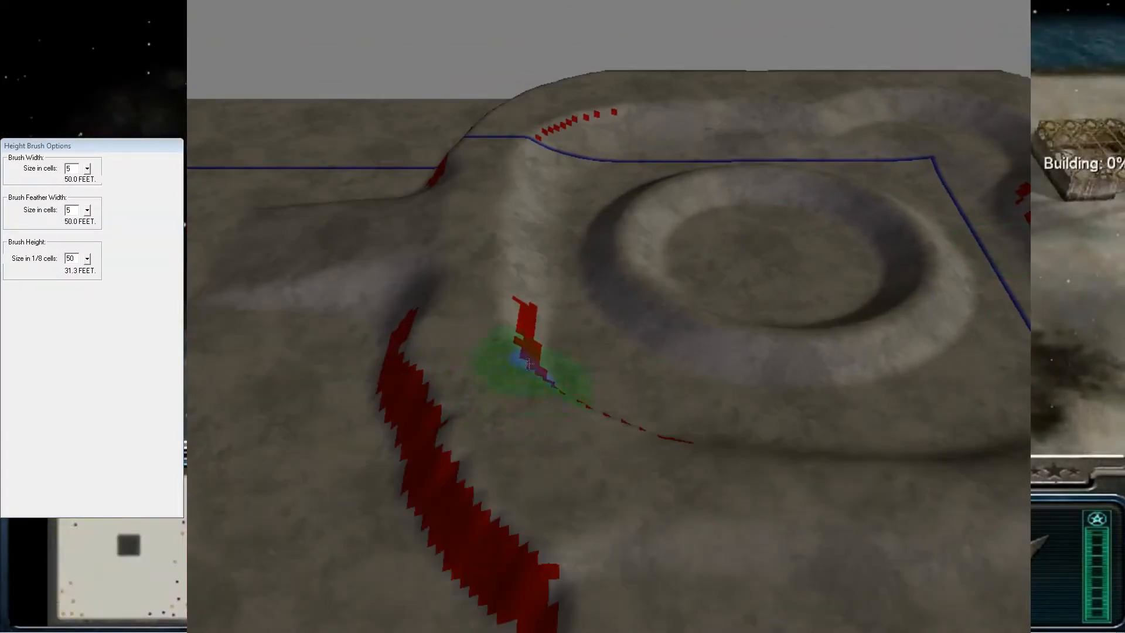
middle_drag(527, 363, 693, 297)
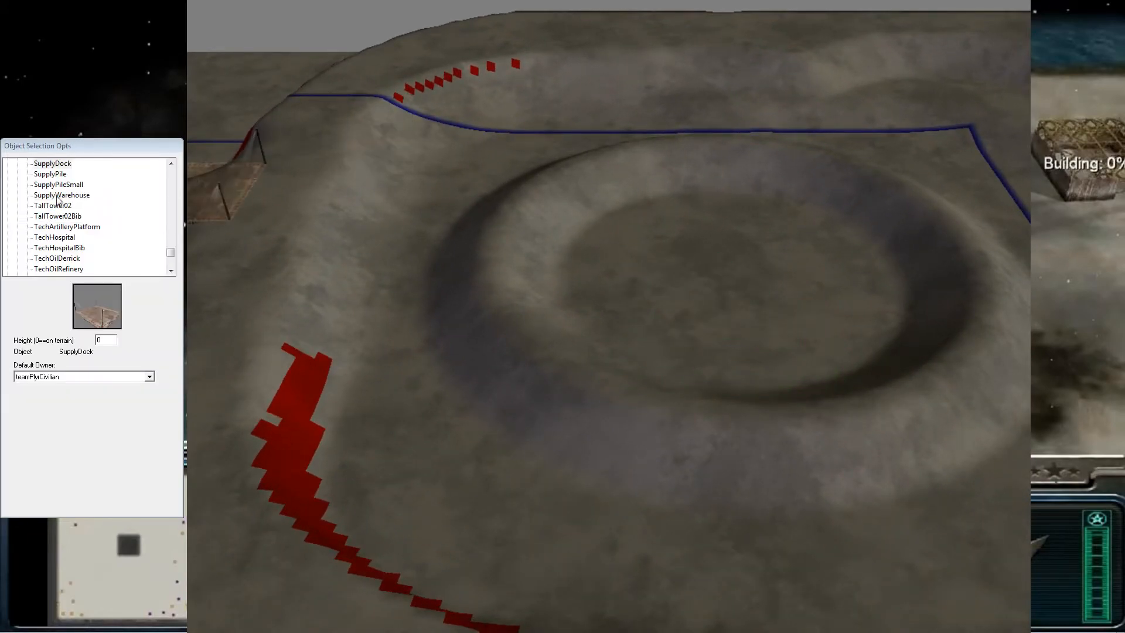
click(51, 174)
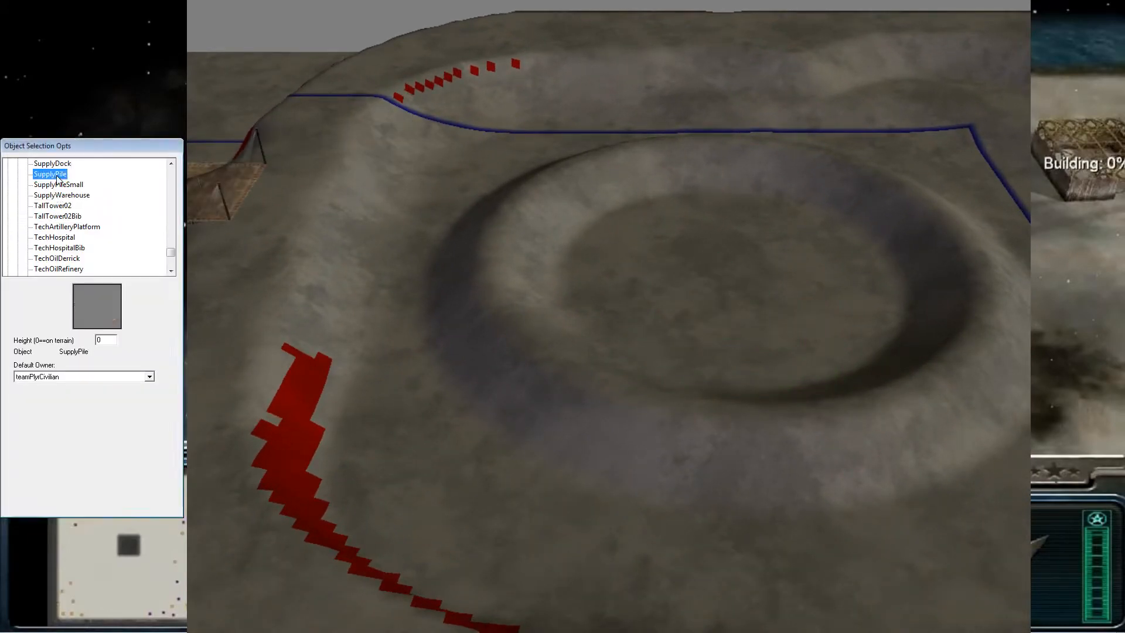
click(55, 238)
click(64, 248)
click(50, 269)
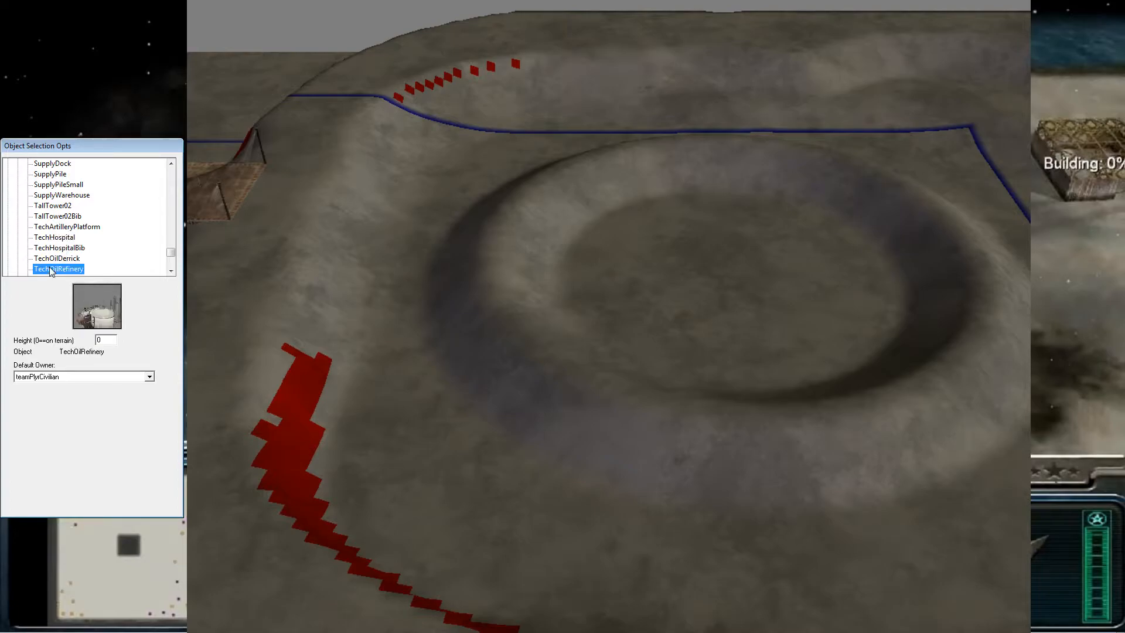
click(56, 258)
scroll(539, 293, up, 5)
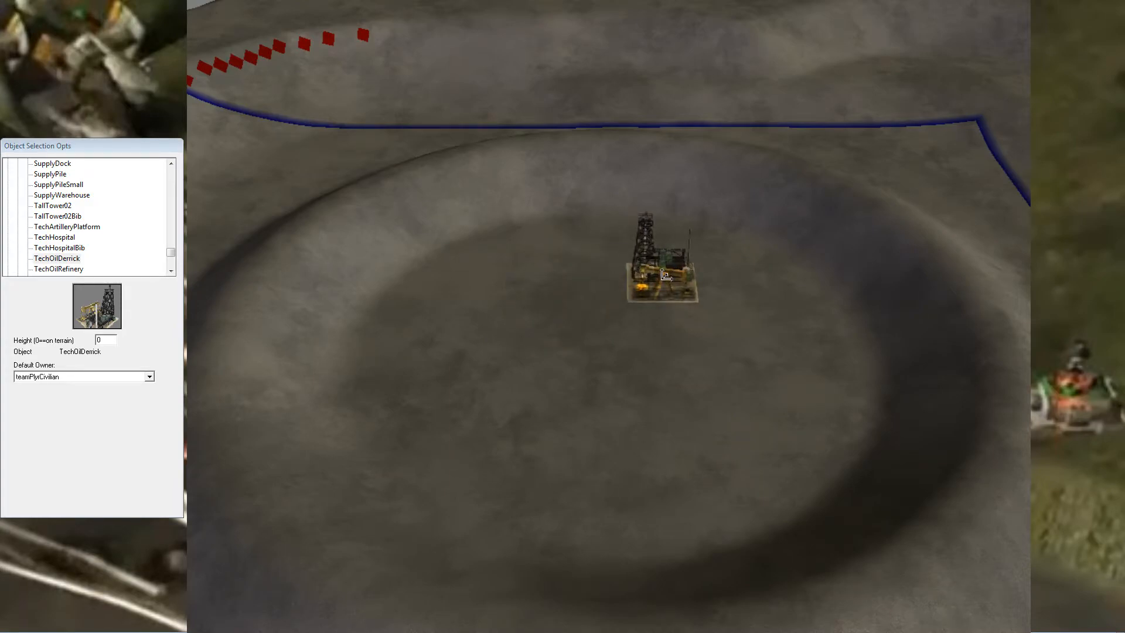
click(665, 275)
click(588, 275)
click(676, 330)
scroll(674, 328, down, 5)
scroll(597, 215, up, 5)
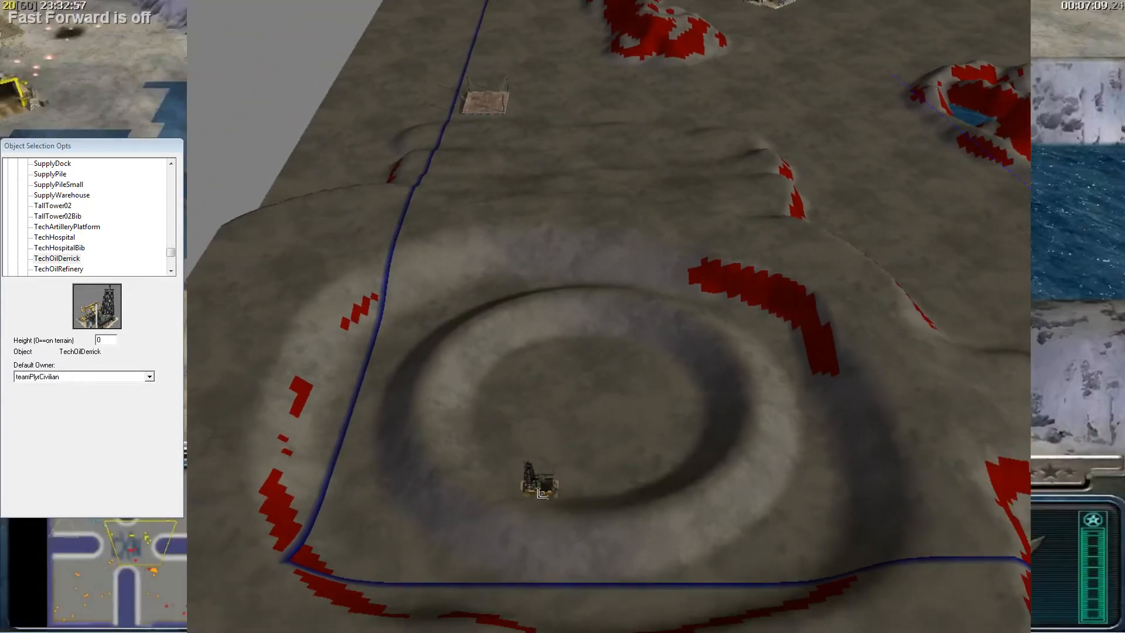
scroll(536, 477, up, 3)
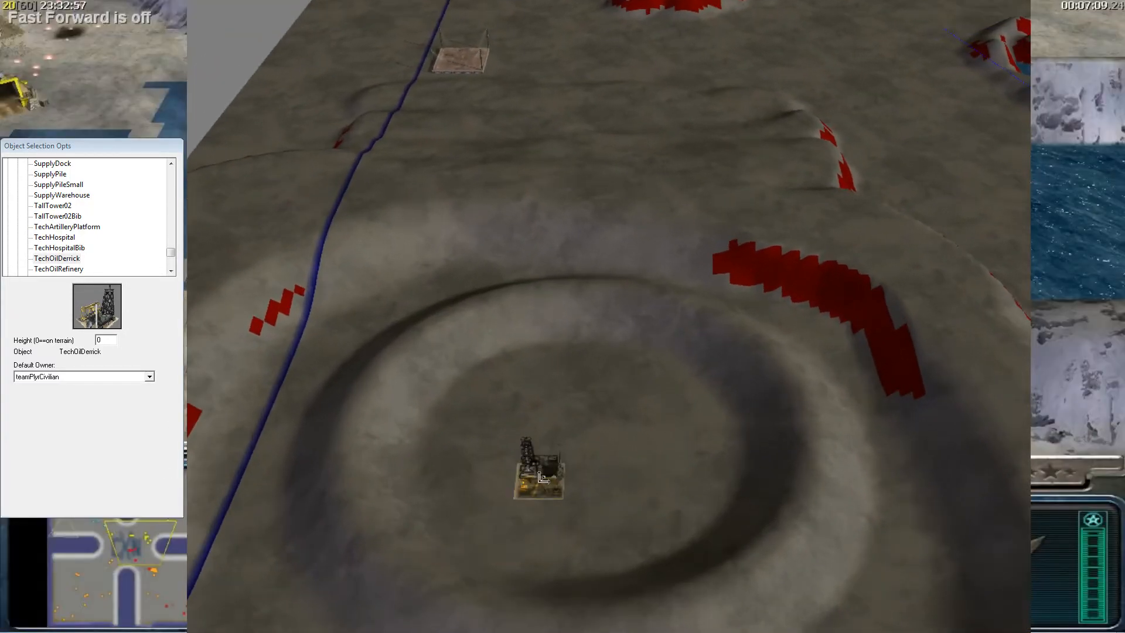
click(535, 463)
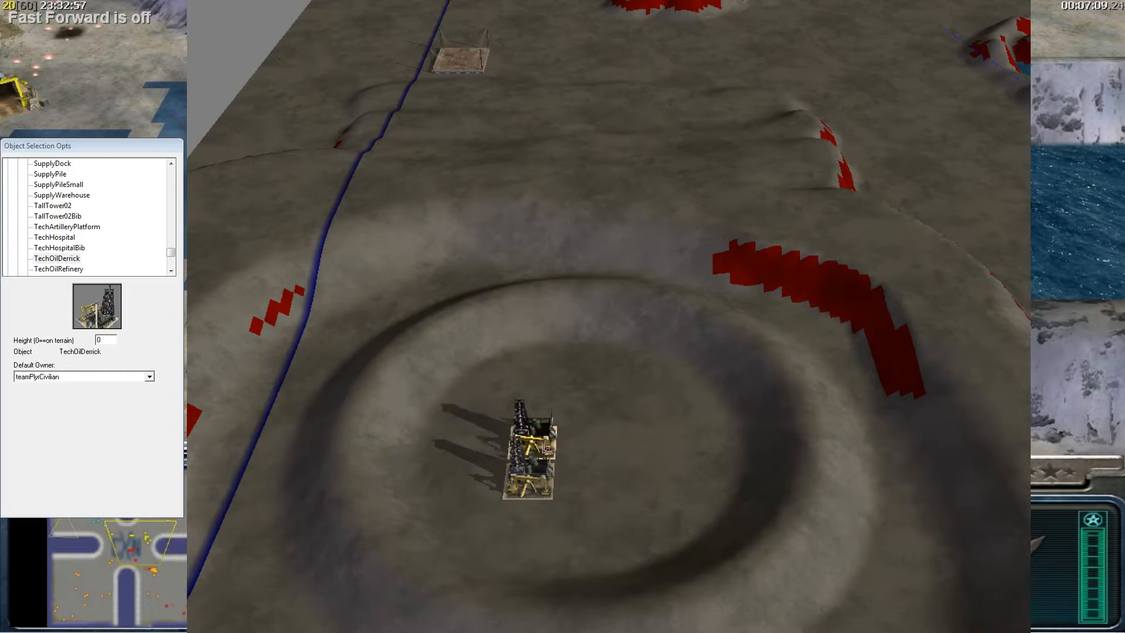
click(540, 440)
click(582, 478)
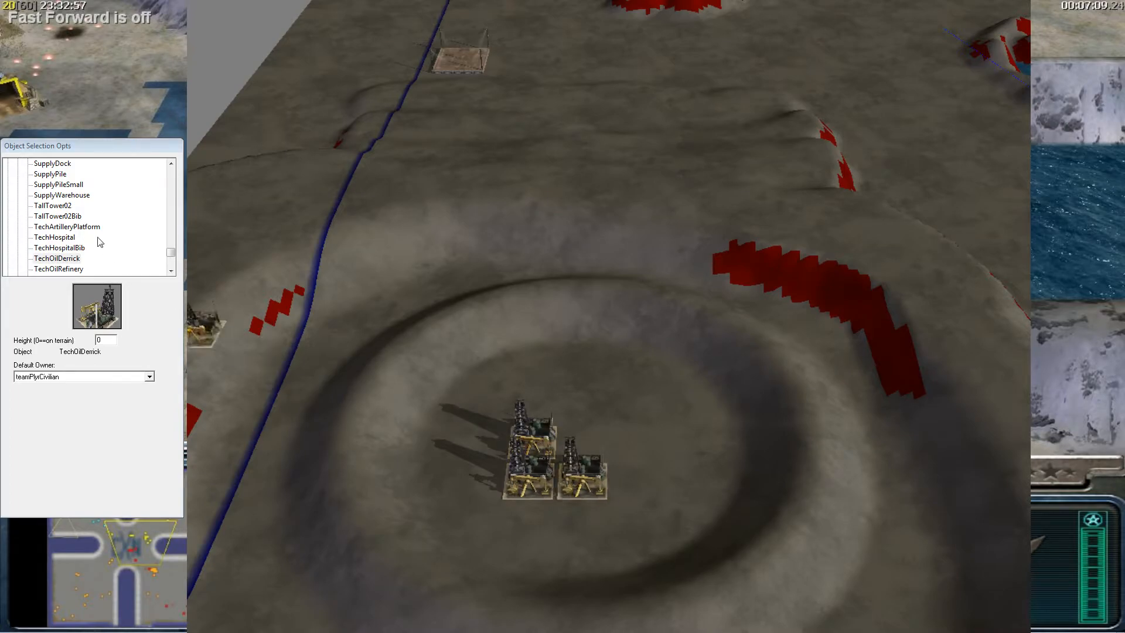
Place SupplyPileSmall objects along one side of the oil derricks and reposition the piles closer to the derricks
click(61, 185)
key(Up)
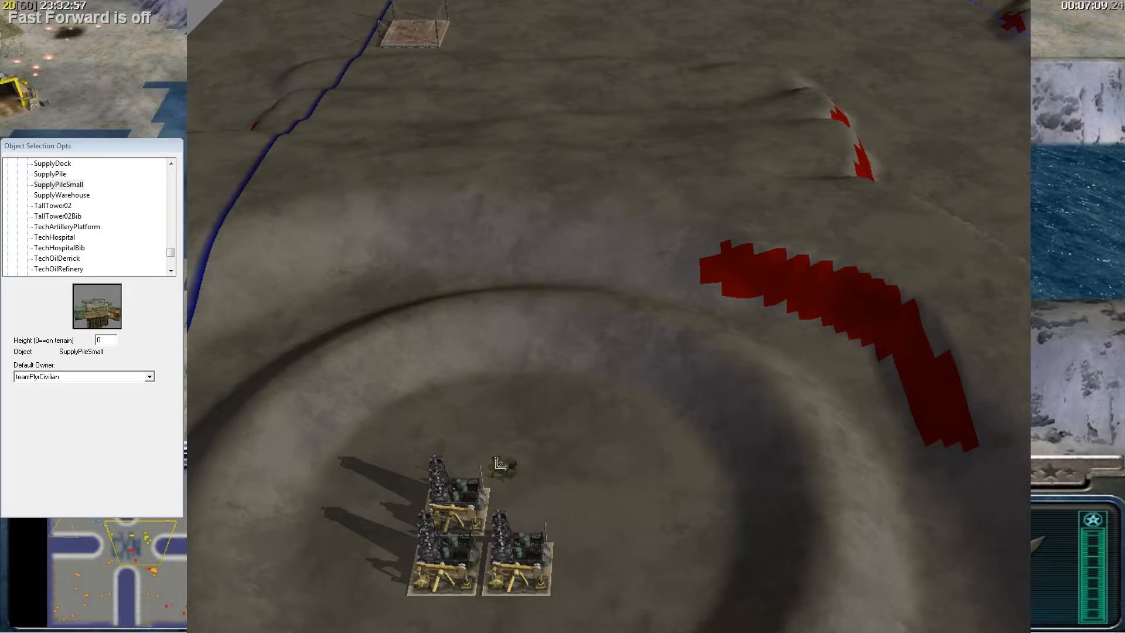
click(515, 464)
click(513, 501)
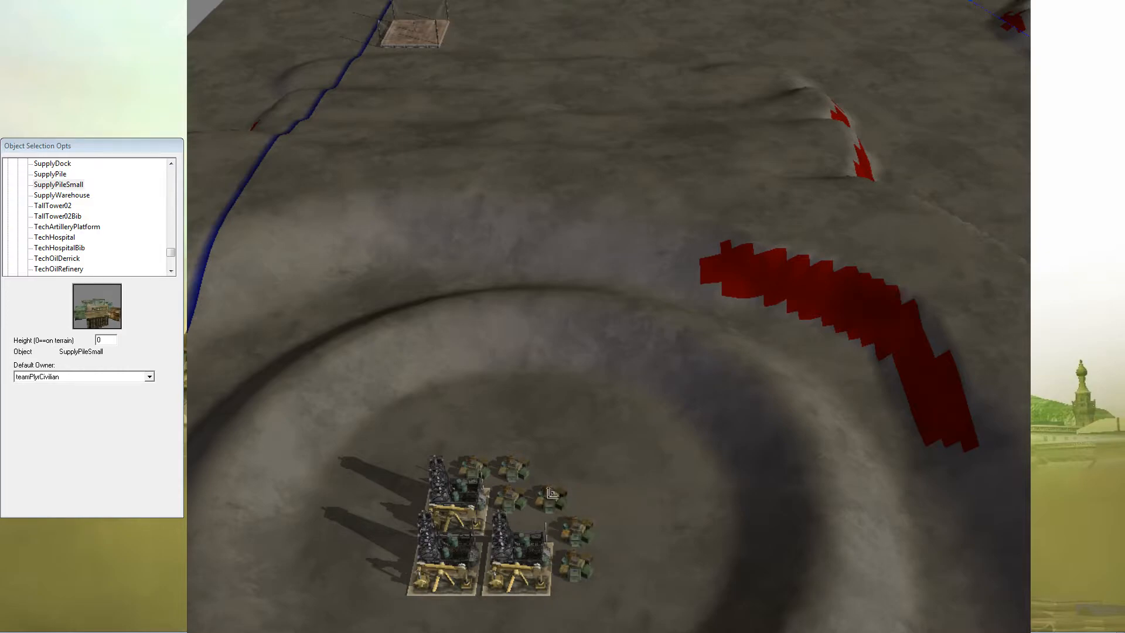
key(Escape)
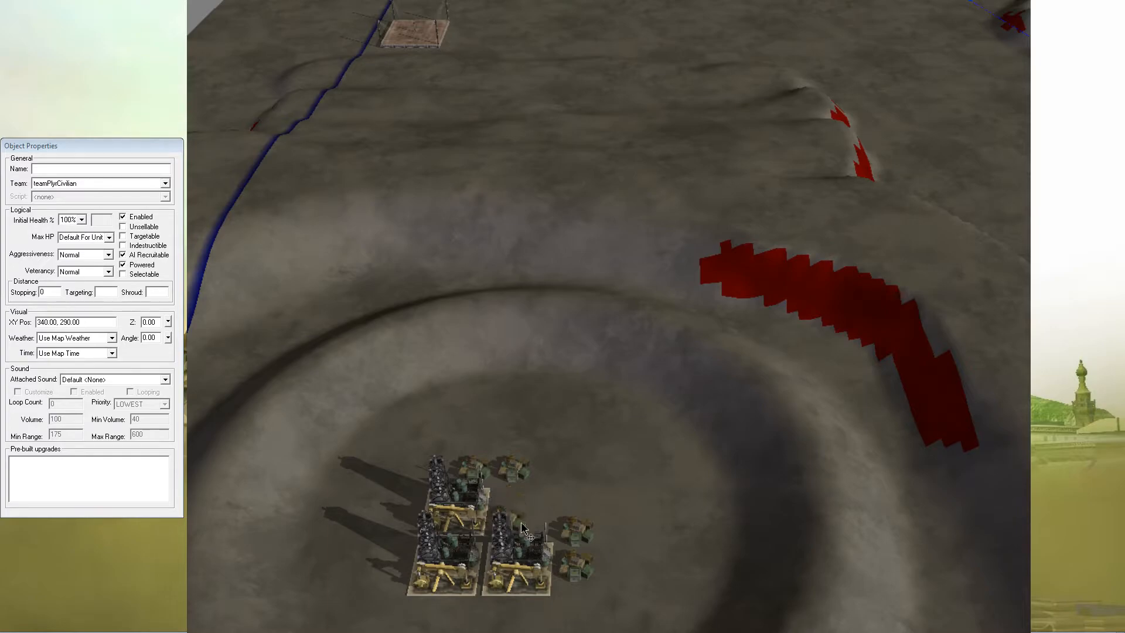
click(560, 510)
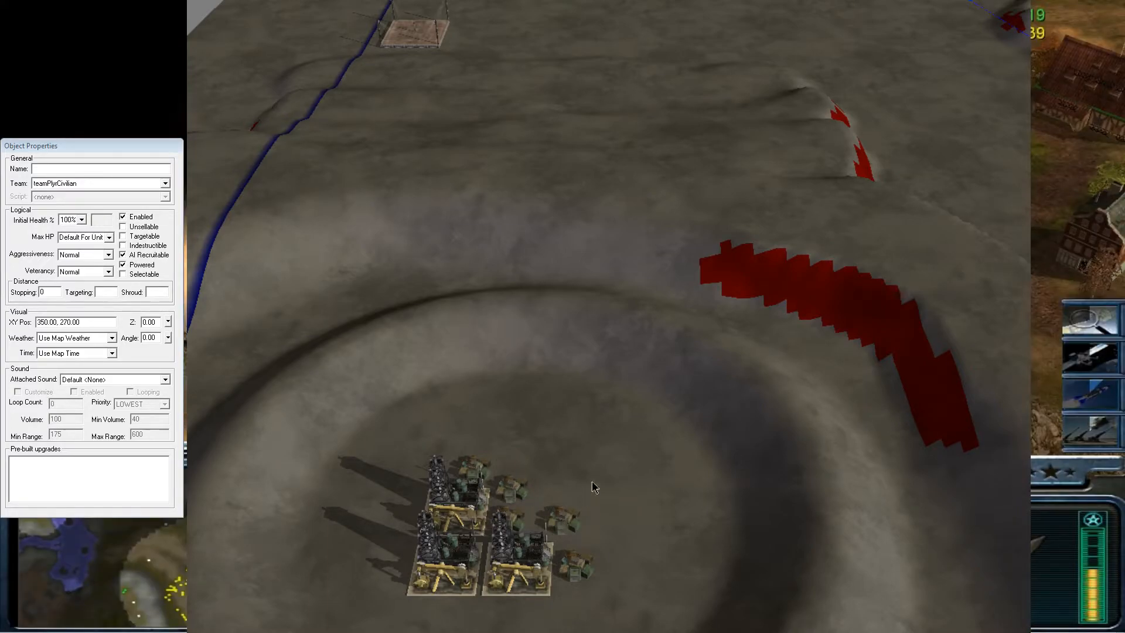
Place five SupplyPileSmall objects along the opposite side of the oil derrick cluster
scroll(592, 485, down, 5)
scroll(876, 363, up, 5)
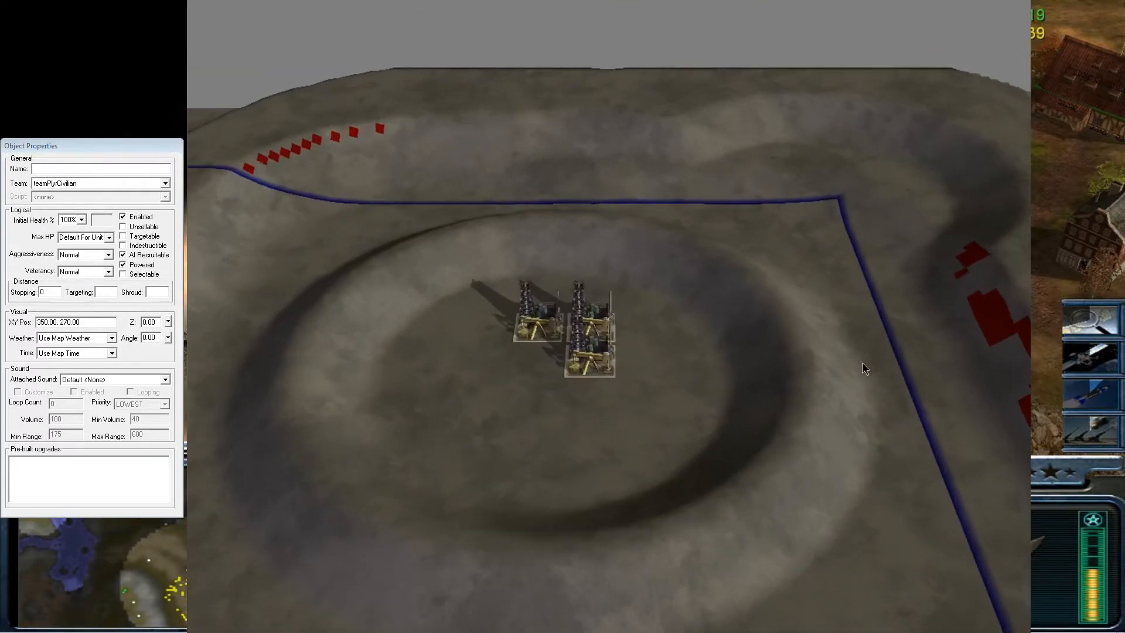
scroll(877, 363, up, 3)
key(t)
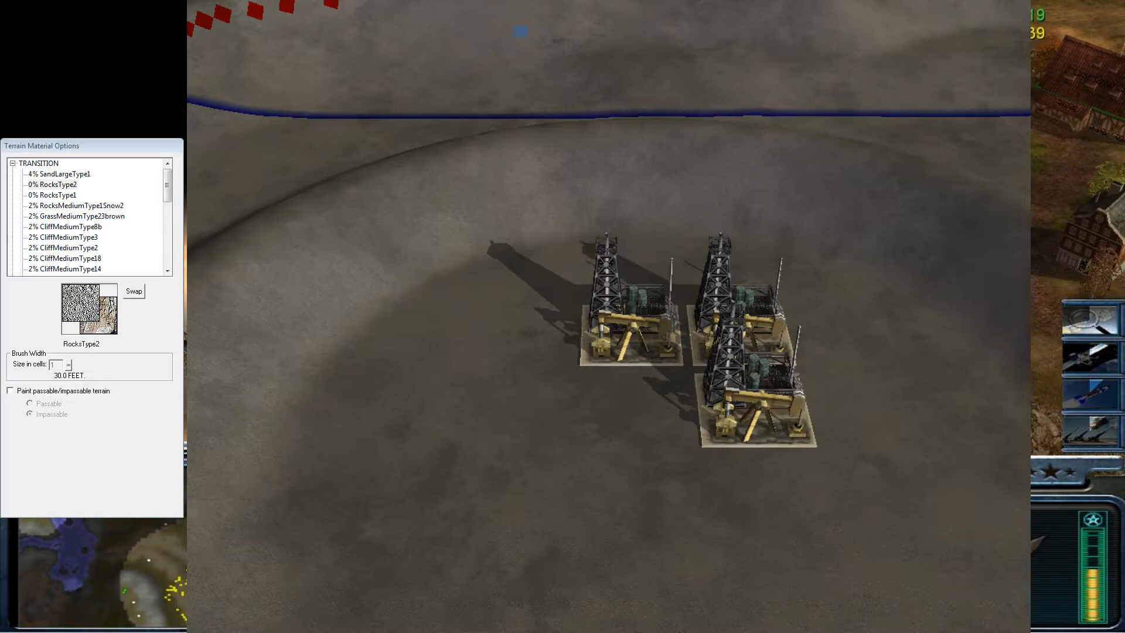
key(o)
click(540, 345)
click(609, 399)
click(568, 378)
click(642, 392)
click(641, 445)
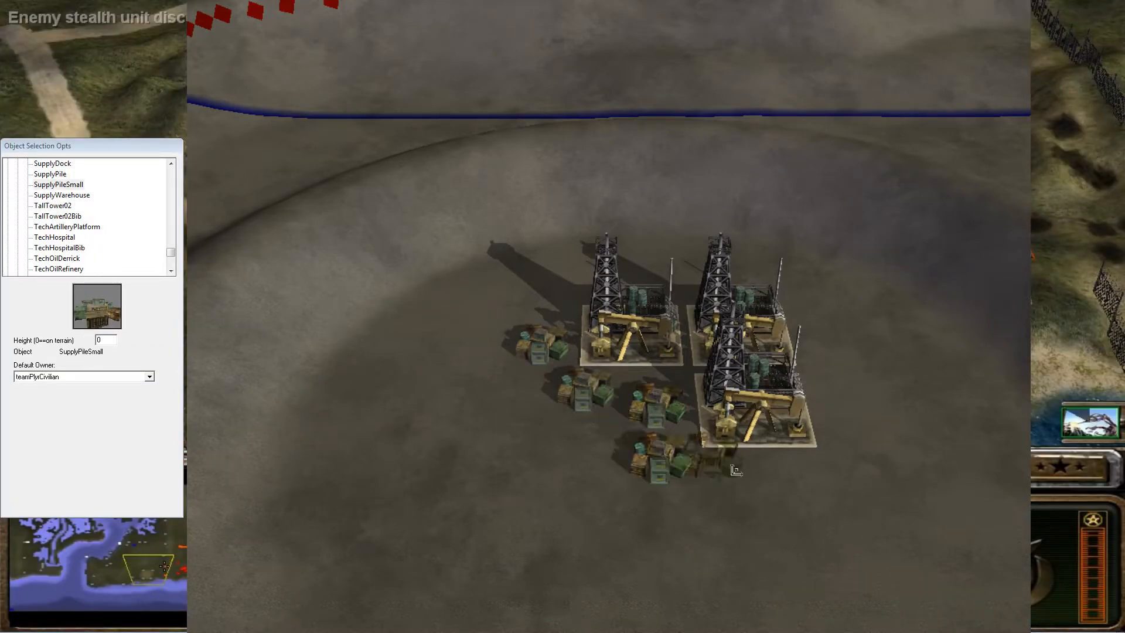
click(756, 480)
Place a TechArtilleryPlatform on the ledge beside the plateau's outer cliff, with its gun facing away from the ring
scroll(793, 453, down, 3)
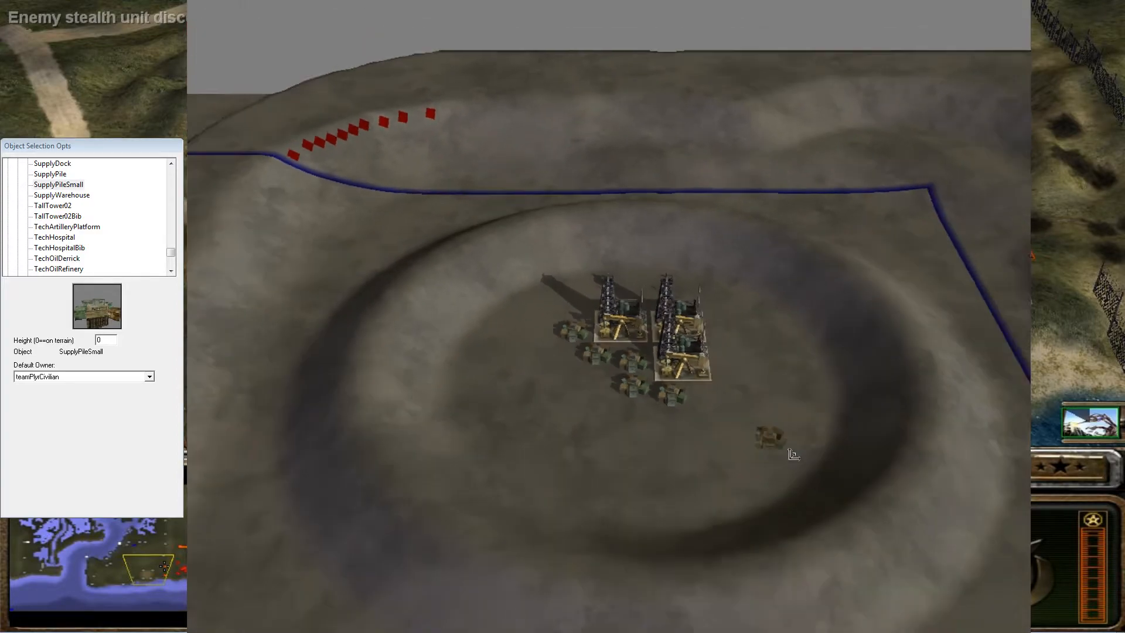
scroll(793, 454, down, 3)
scroll(625, 460, down, 2)
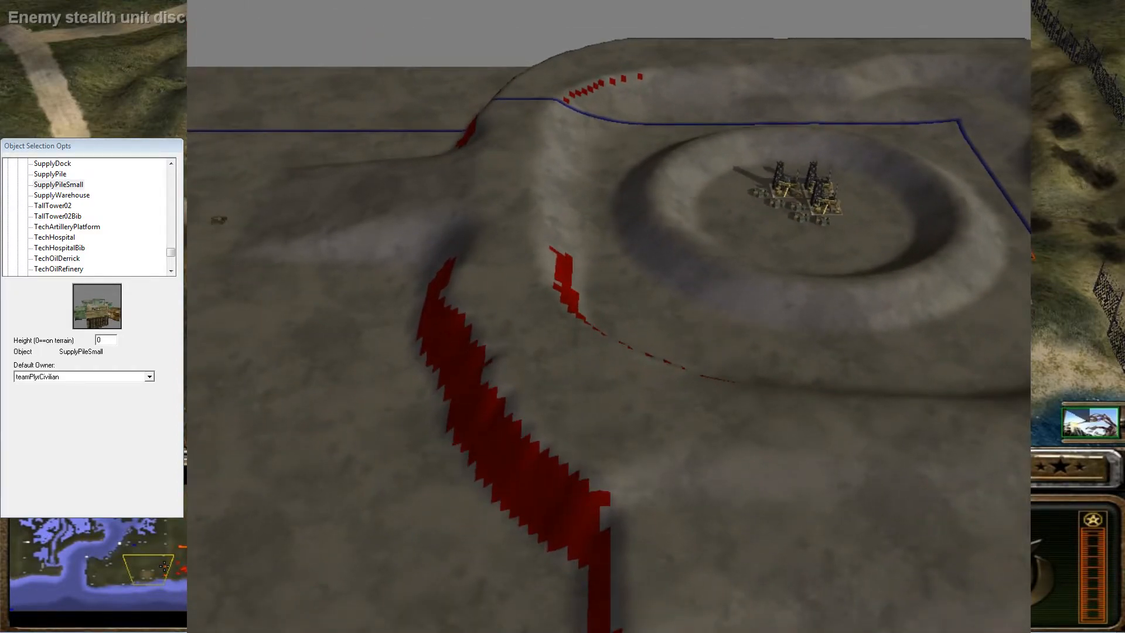
click(65, 227)
middle_drag(401, 377, 679, 429)
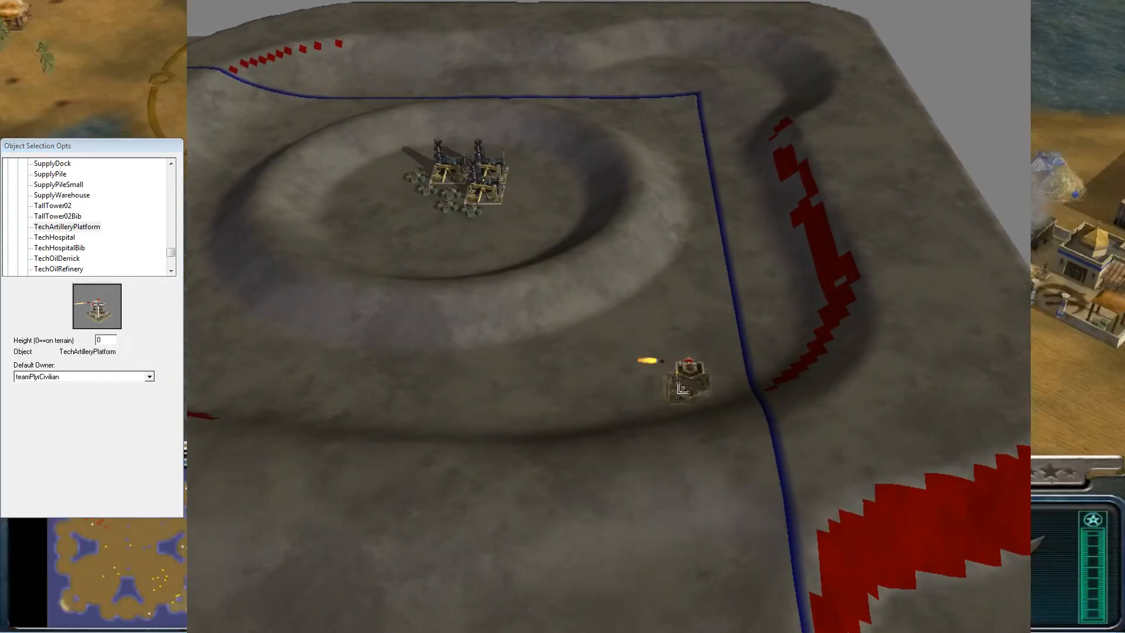
middle_drag(659, 385, 559, 370)
drag(560, 370, 524, 362)
Place a TechOilRefinery on the flat ground between the two cliff strips outside the ringed plateau
click(73, 236)
click(69, 247)
click(68, 258)
click(70, 269)
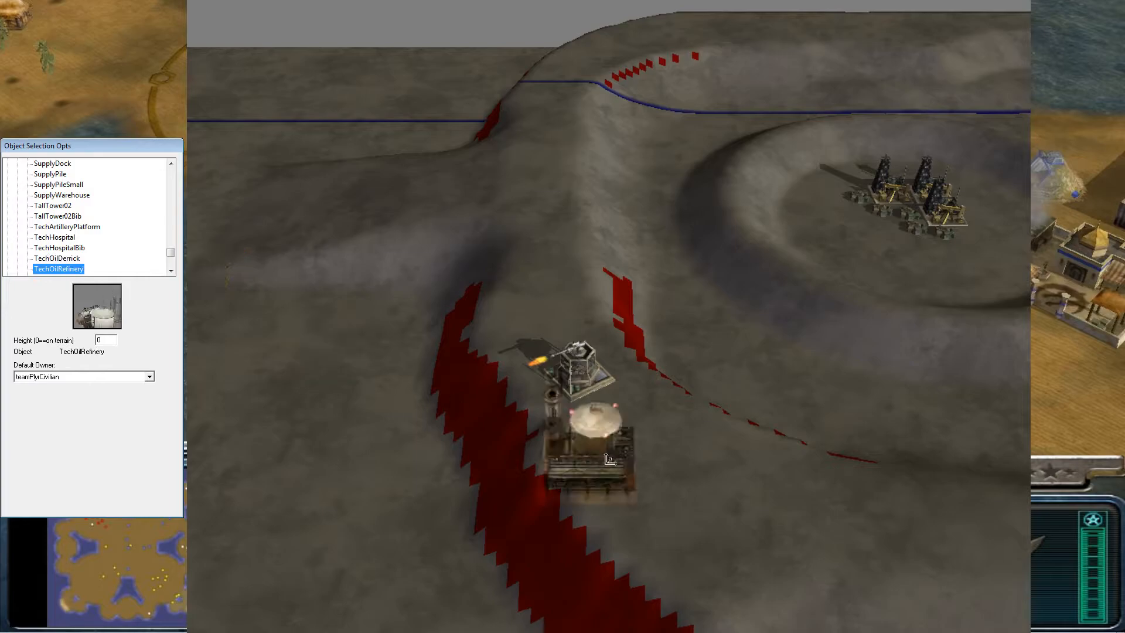
click(679, 431)
scroll(680, 430, down, 2)
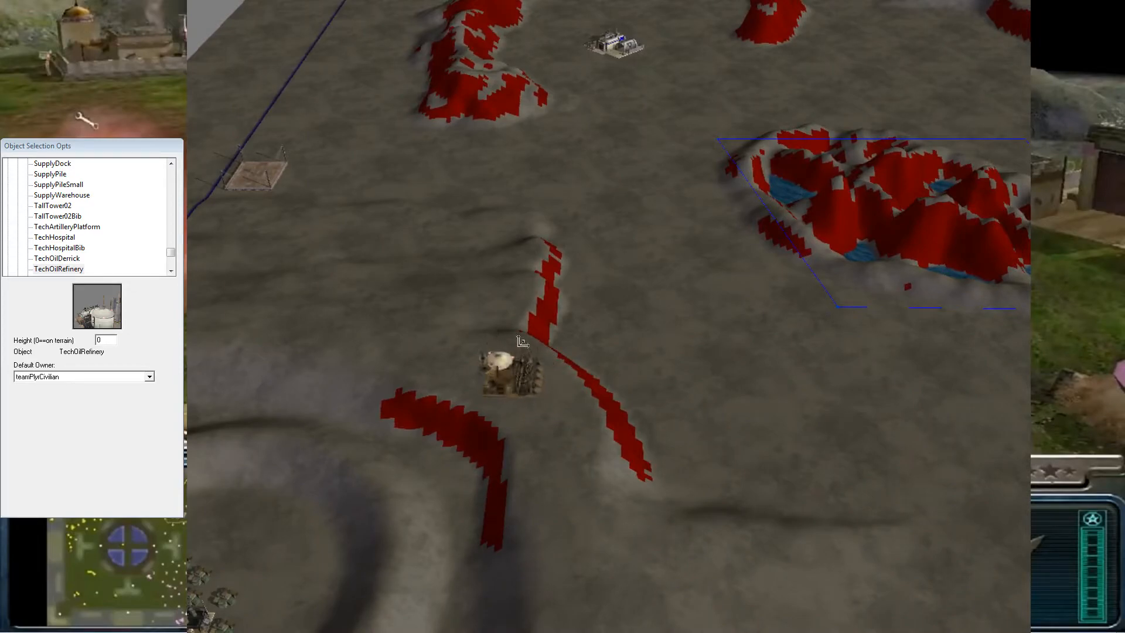
click(525, 347)
Place two TechArtilleryPlatform objects, one beside the oil refinery and one outside the ring near the map boundary, setting their facing
click(58, 258)
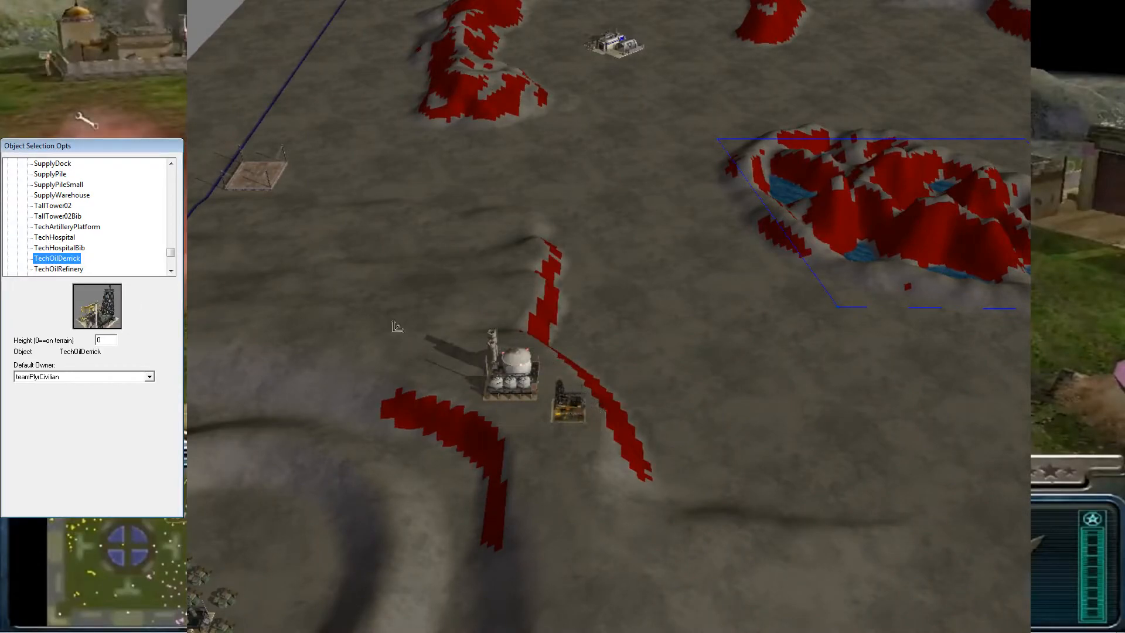
click(68, 248)
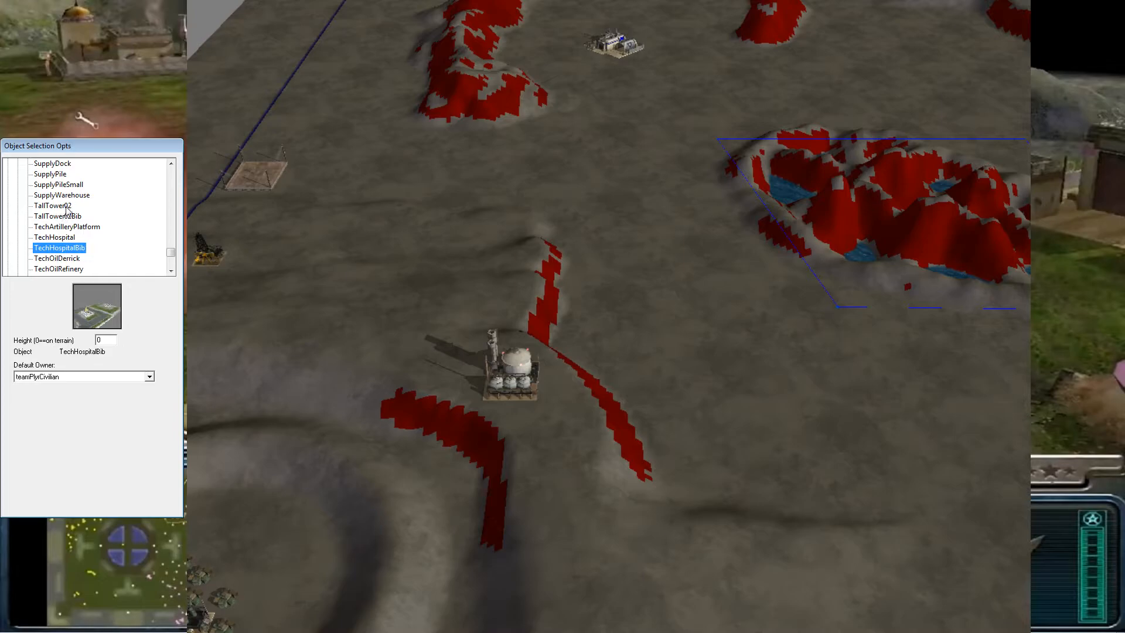
click(70, 228)
drag(560, 414, 596, 346)
right_drag(603, 332, 512, 322)
click(431, 432)
right_drag(530, 403, 540, 465)
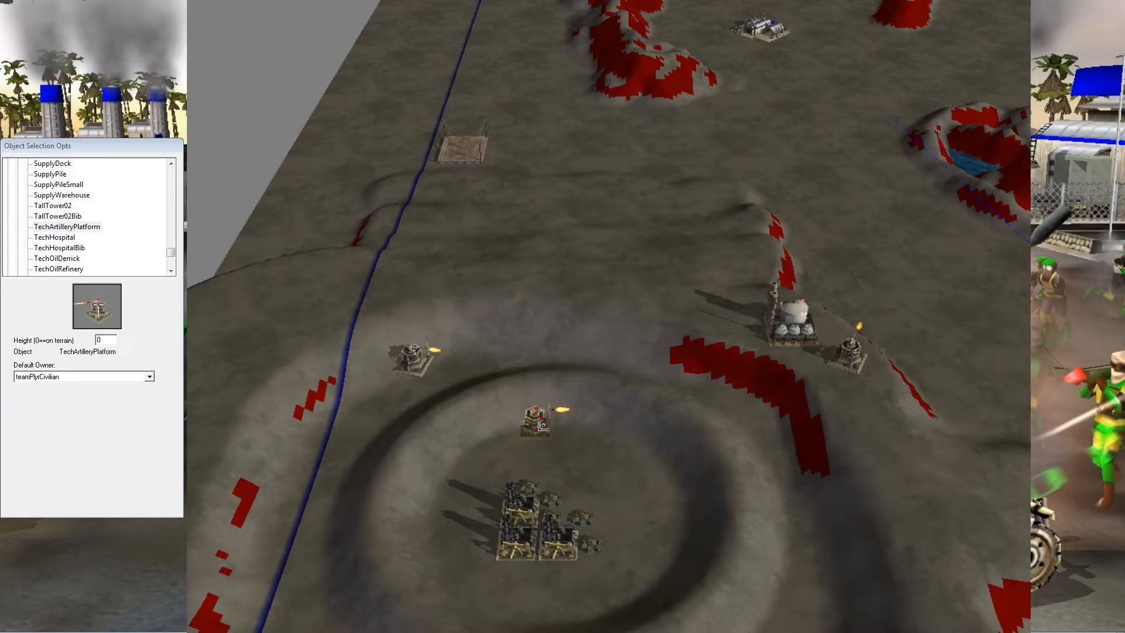
Try to place another rotated TechArtilleryPlatform above the slope near the map boundary, away from the oil refinery
right_drag(617, 281, 821, 381)
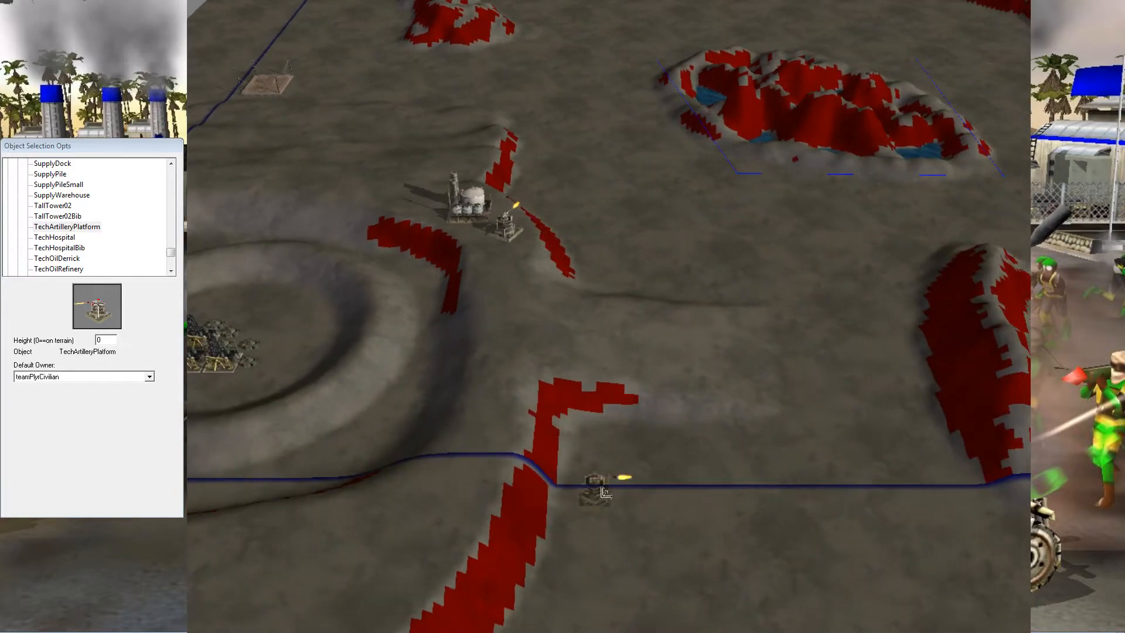
right_drag(603, 478, 622, 460)
scroll(622, 460, up, 4)
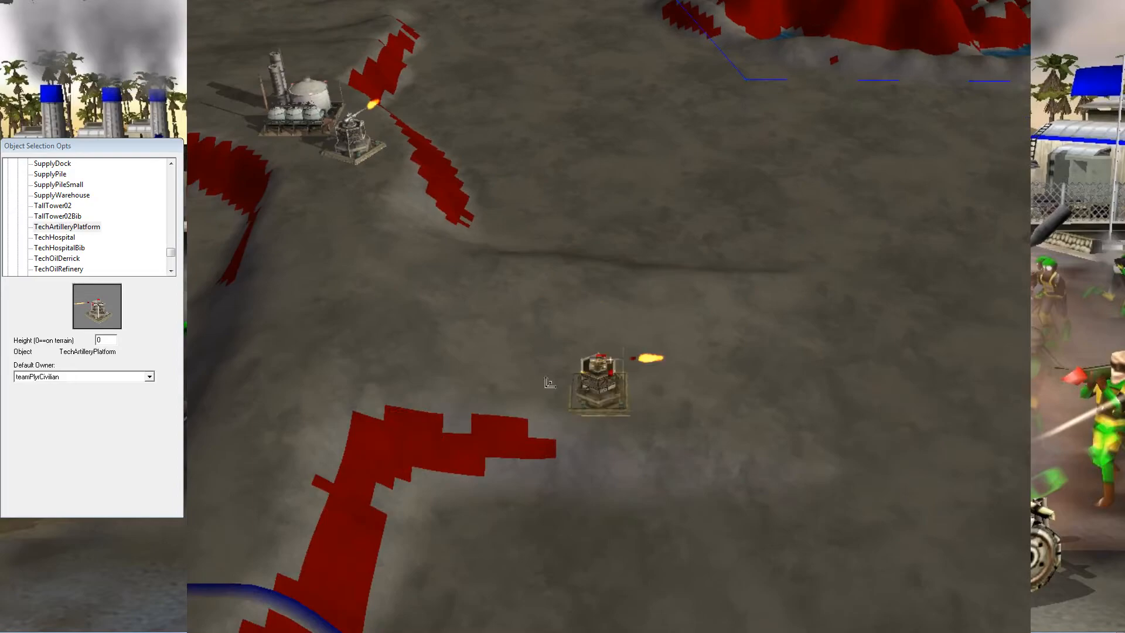
right_drag(669, 469, 574, 136)
mouse_move(548, 406)
mouse_down()
mouse_move(585, 450)
mouse_move(547, 453)
mouse_move(573, 456)
mouse_move(528, 469)
mouse_move(501, 433)
mouse_move(549, 443)
mouse_move(521, 416)
mouse_up()
right_click(545, 425)
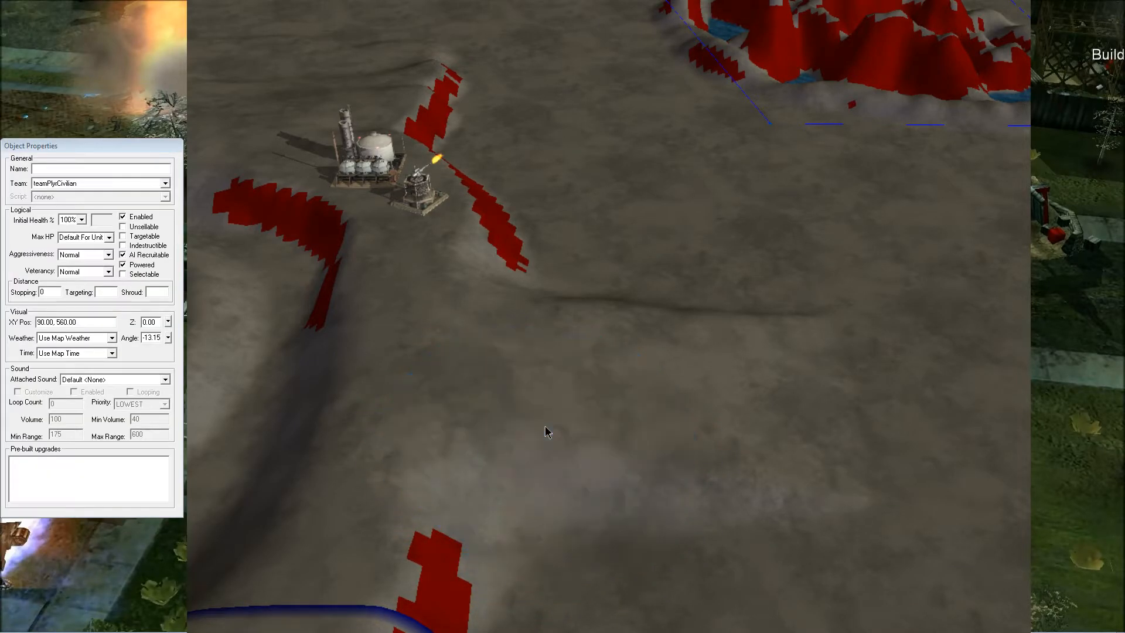
Set the terrain brush's raise/lower amount to 3 and shape low bumps between the curved hill and the map boundary
scroll(545, 425, down, 5)
right_drag(543, 475, 811, 433)
scroll(827, 426, up, 4)
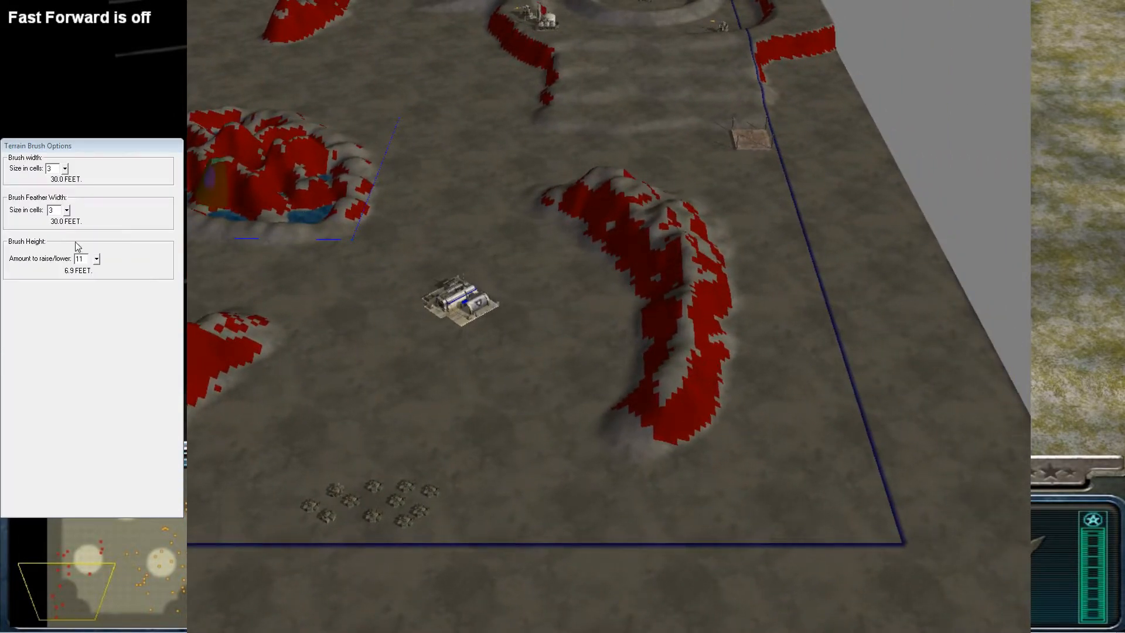
double_click(86, 258)
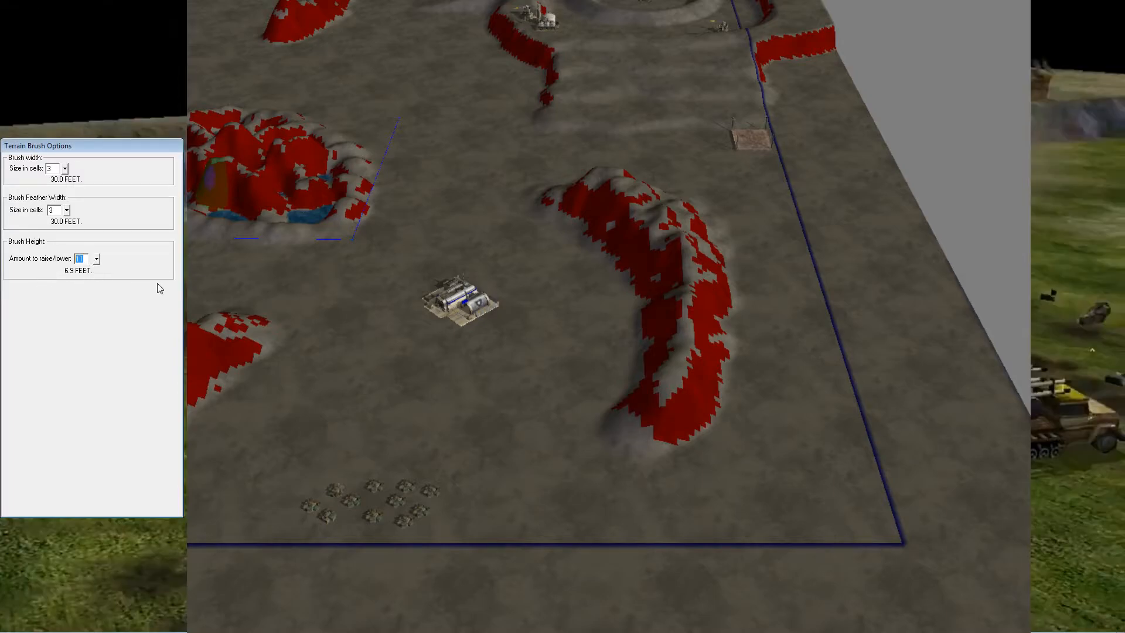
text(3)
mouse_move(556, 404)
right_down()
mouse_move(923, 480)
mouse_move(743, 479)
mouse_move(761, 391)
mouse_move(692, 468)
right_up()
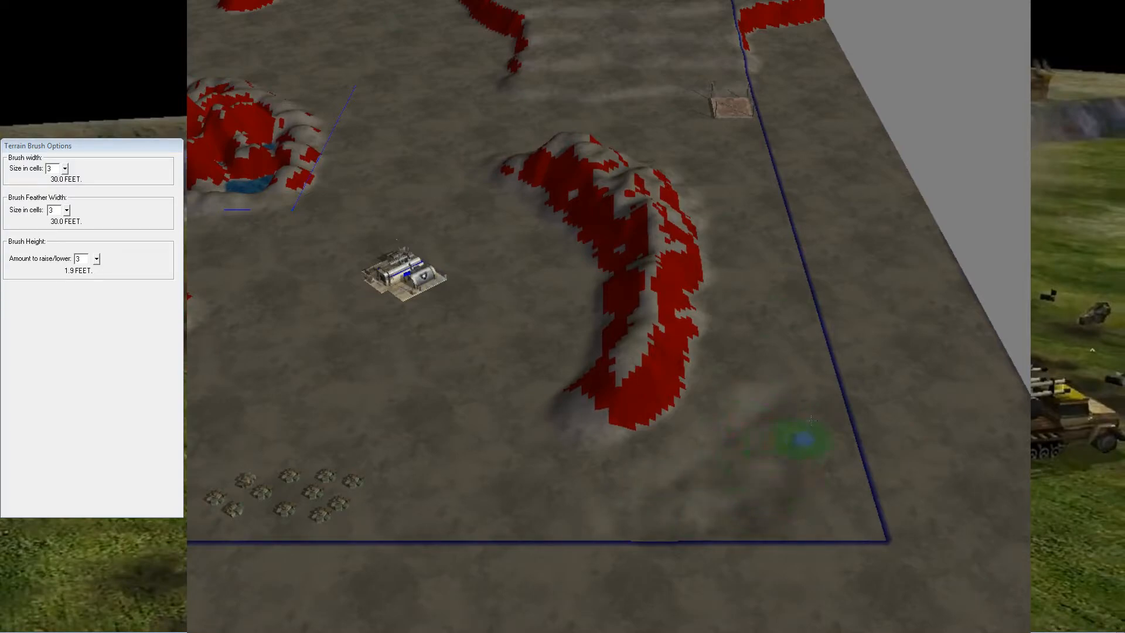
right_drag(779, 392, 754, 434)
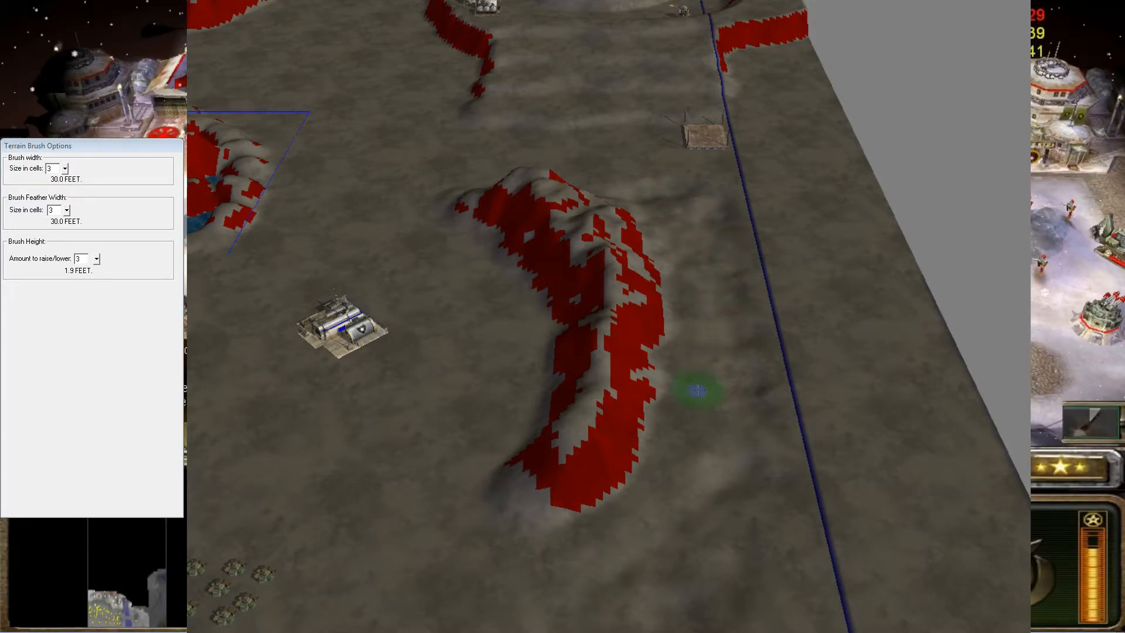
right_drag(858, 375, 761, 467)
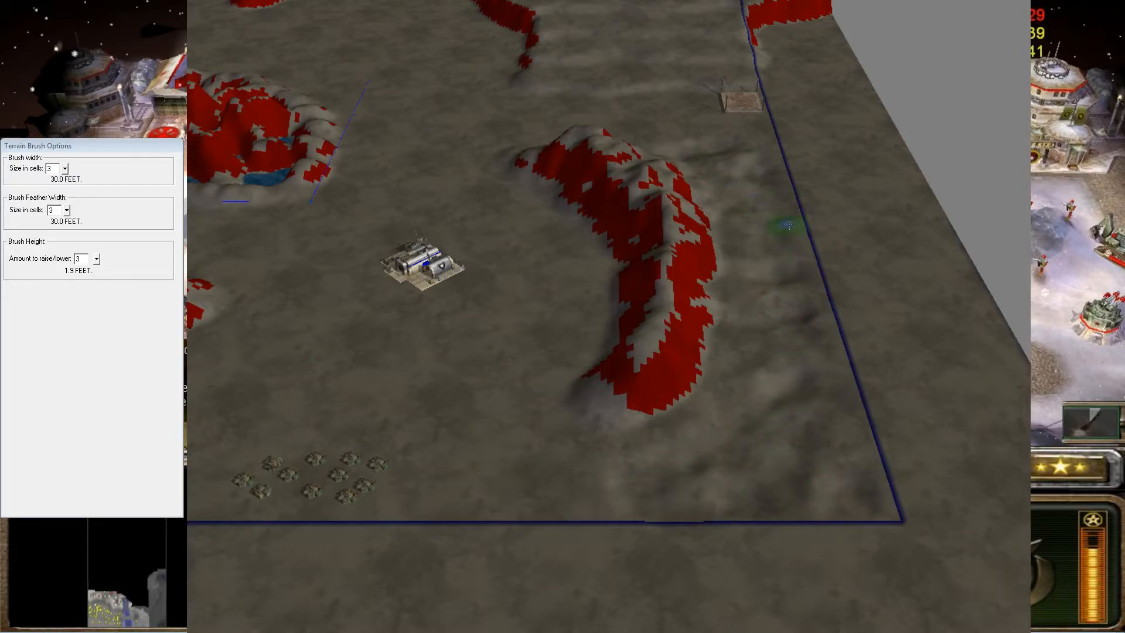
click(733, 472)
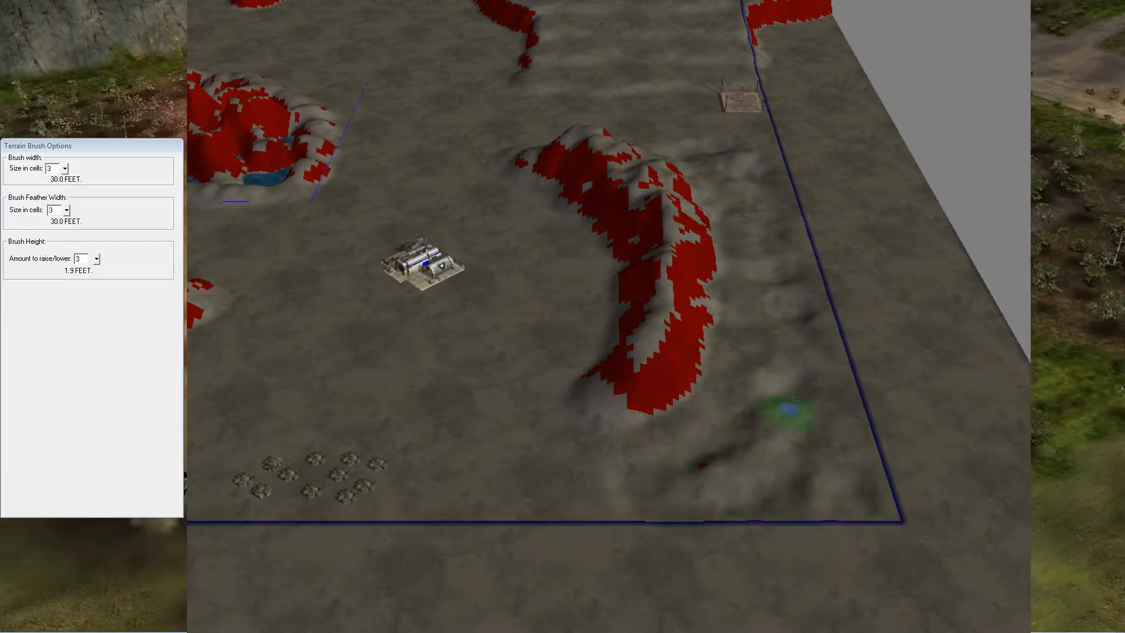
Raise low, uneven bumps on the flat strip between the long hill and the map border, using the 3-cell terrain brush
right_drag(676, 171, 572, 288)
scroll(573, 288, up, 2)
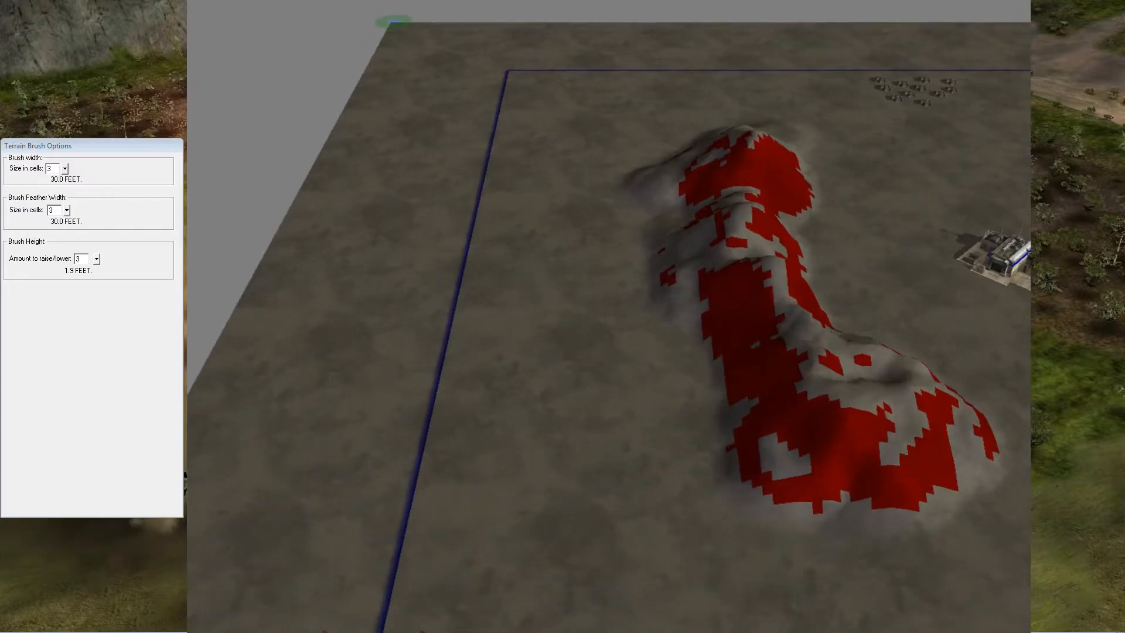
scroll(498, 210, up, 2)
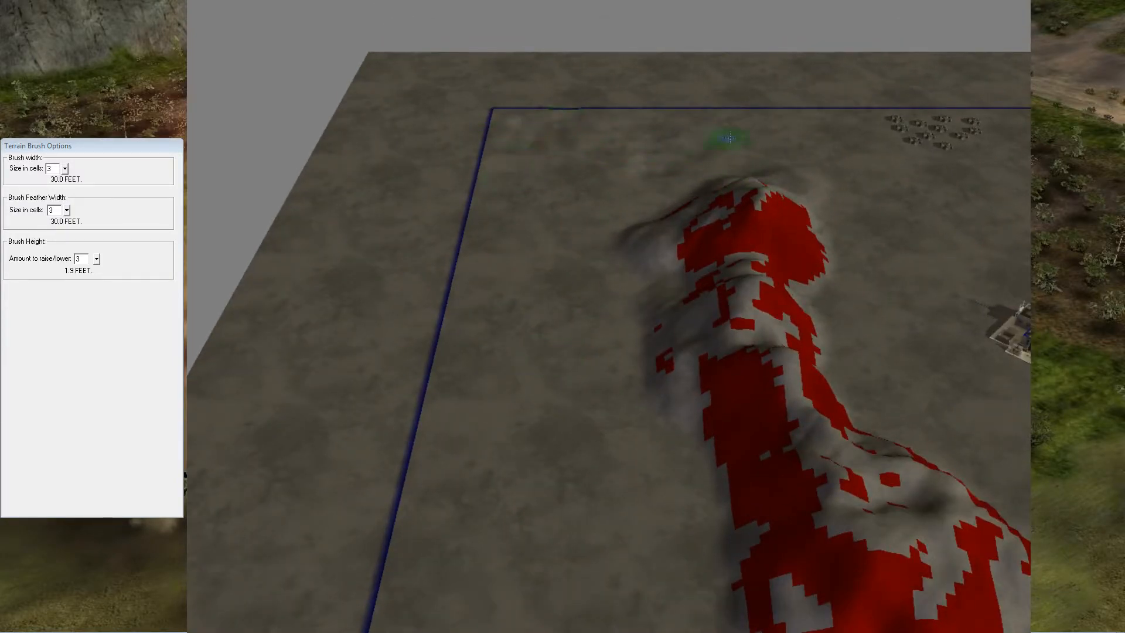
scroll(595, 199, down, 5)
scroll(565, 164, up, 4)
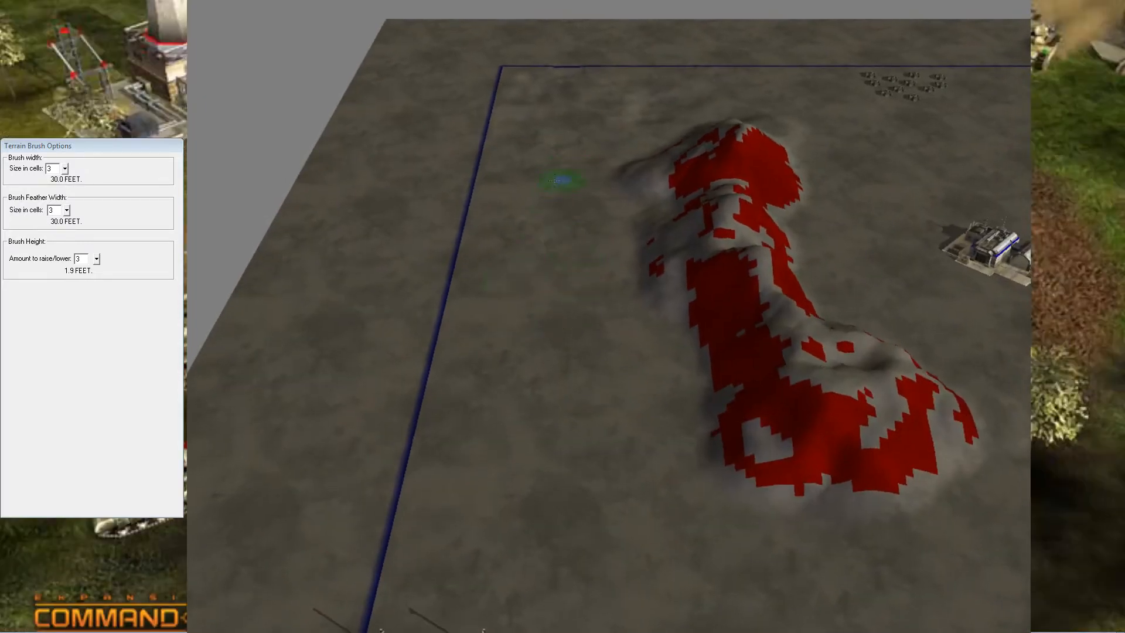
mouse_move(621, 437)
mouse_down()
mouse_move(472, 439)
mouse_move(606, 418)
mouse_up()
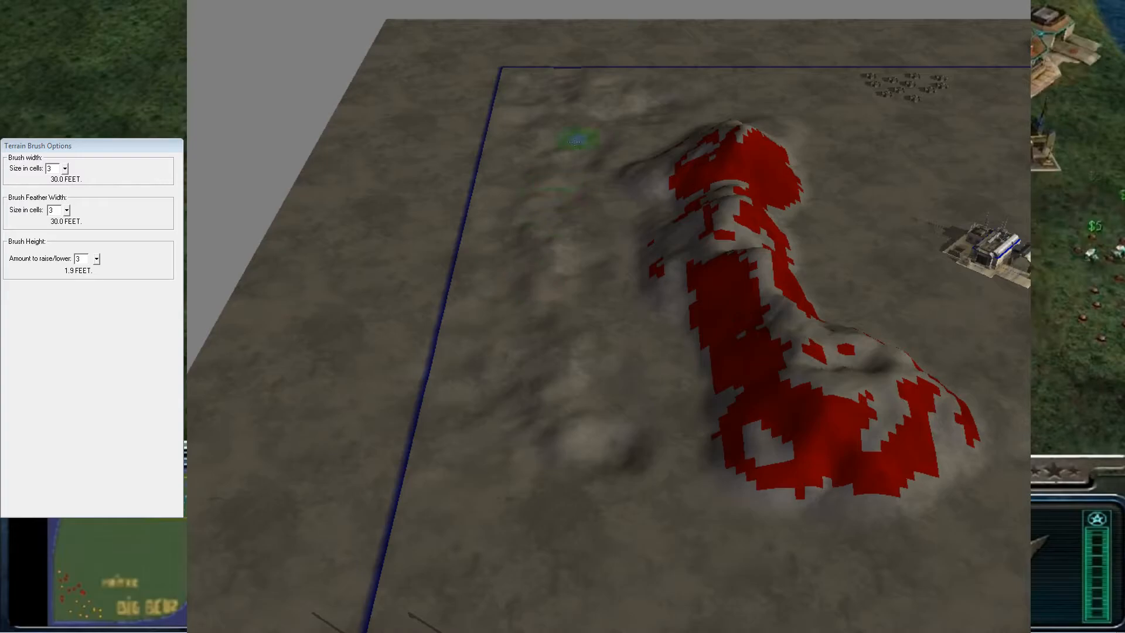
Roughen the ground along the near edge of the central mountain with its small lakes by raising low mounds
scroll(588, 309, down, 4)
right_drag(587, 308, 490, 296)
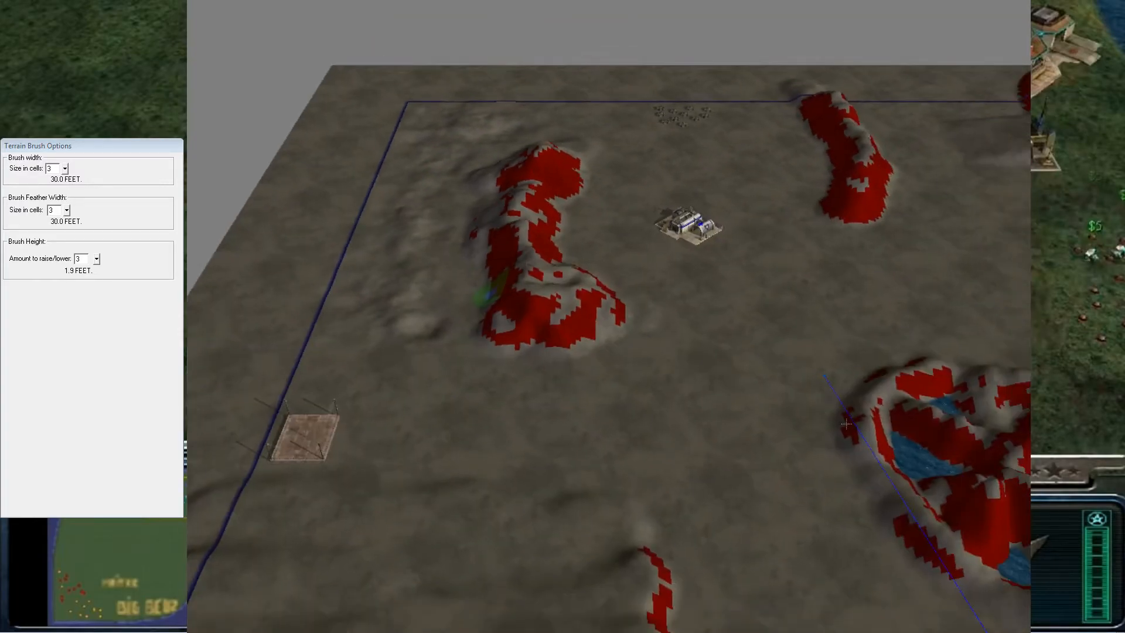
scroll(845, 423, up, 1)
right_drag(908, 462, 550, 336)
scroll(662, 432, down, 1)
scroll(638, 394, up, 1)
scroll(511, 427, up, 2)
right_drag(511, 427, 314, 250)
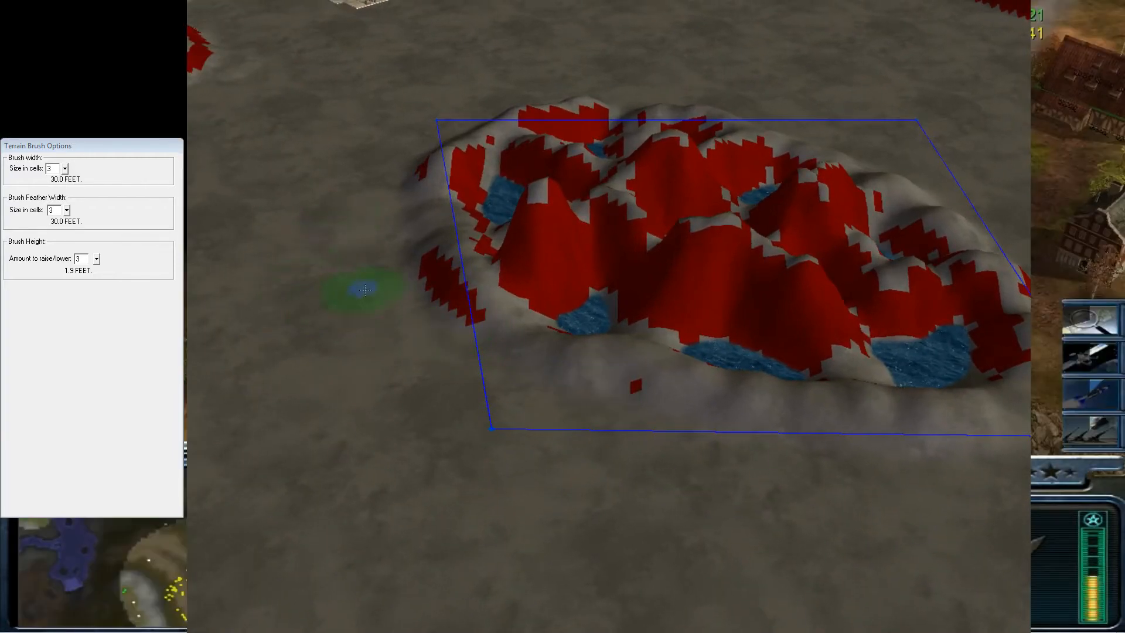
drag(335, 292, 535, 513)
right_drag(535, 513, 487, 515)
drag(385, 372, 639, 446)
right_drag(973, 494, 806, 515)
mouse_move(806, 515)
mouse_down()
mouse_move(610, 520)
mouse_move(841, 490)
mouse_move(876, 504)
mouse_up()
right_drag(914, 524, 768, 530)
Continue the uneven low mounds around the remaining outer sides of the central mountain
drag(785, 497, 795, 346)
mouse_move(714, 457)
middle_down()
mouse_move(706, 462)
mouse_move(849, 381)
middle_up()
mouse_move(849, 381)
mouse_down()
mouse_move(676, 371)
mouse_move(773, 381)
mouse_up()
mouse_move(551, 480)
right_down()
mouse_move(444, 519)
mouse_move(353, 591)
right_up()
mouse_move(612, 398)
mouse_down()
mouse_move(517, 447)
mouse_move(684, 367)
mouse_up()
middle_drag(683, 367, 704, 423)
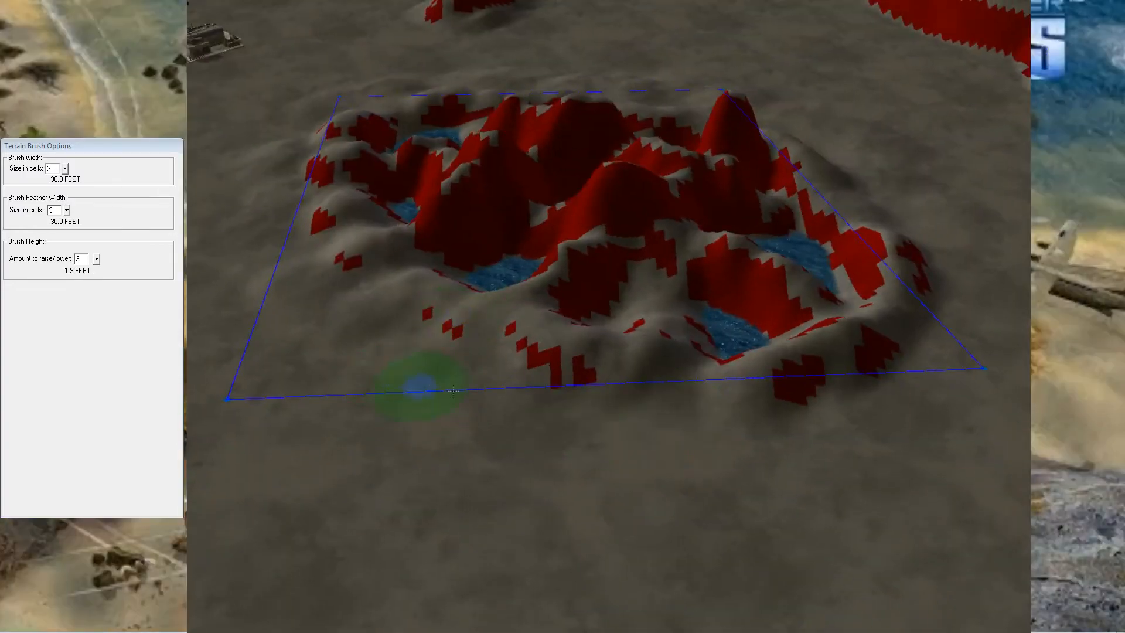
right_drag(583, 447, 713, 503)
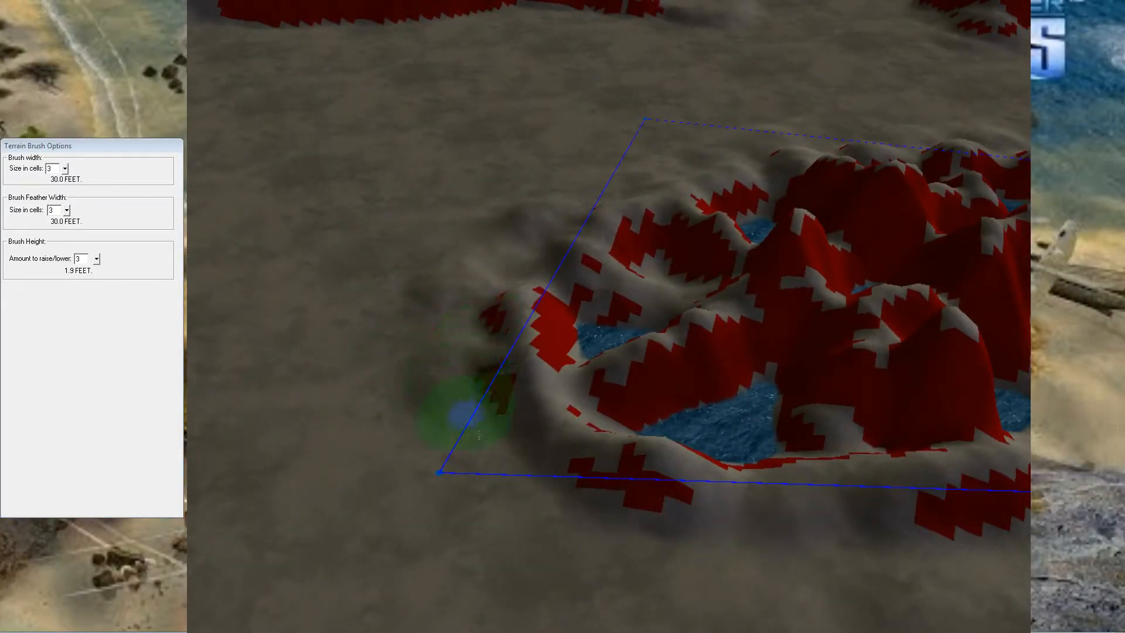
right_drag(565, 522, 439, 442)
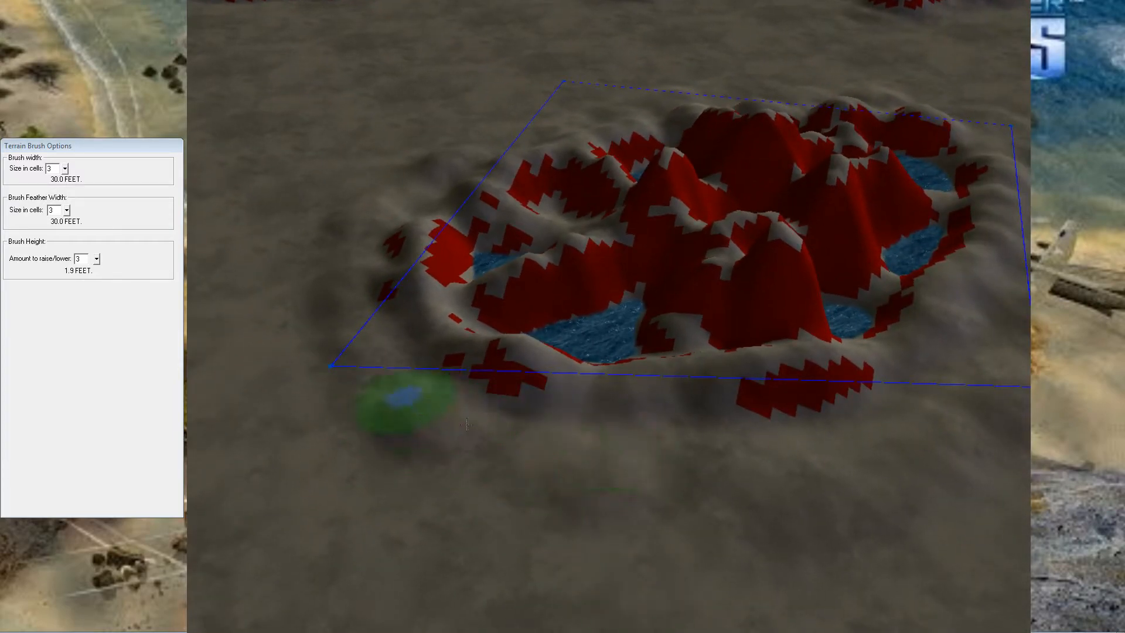
scroll(674, 451, up, 5)
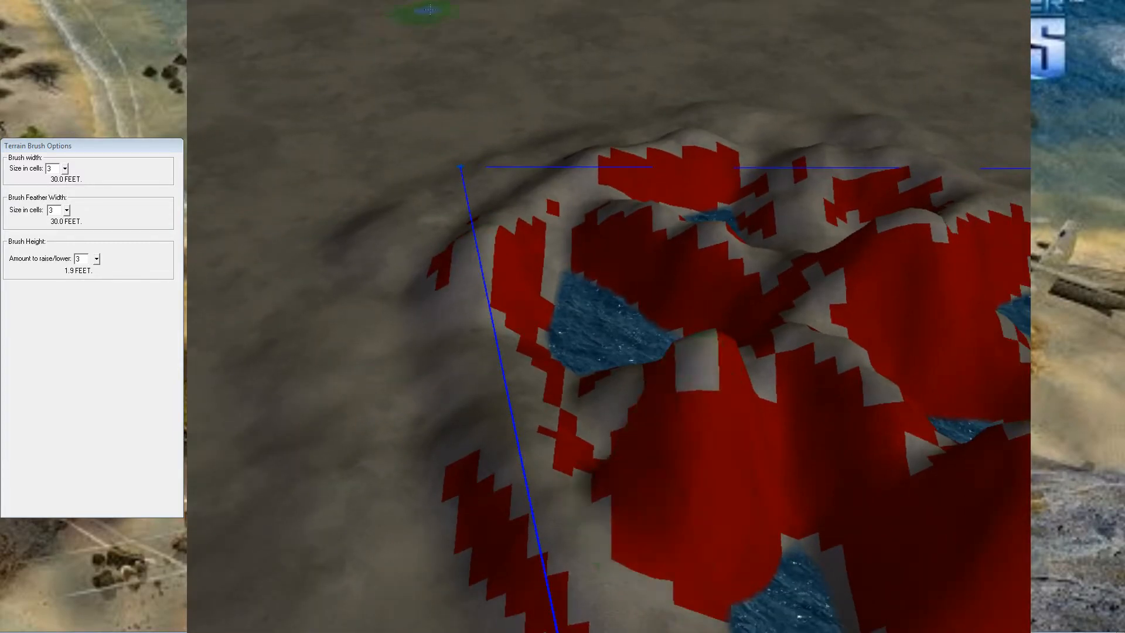
Set the terrain material brush to paint impassable terrain with a width of 7 cells
click(474, 1)
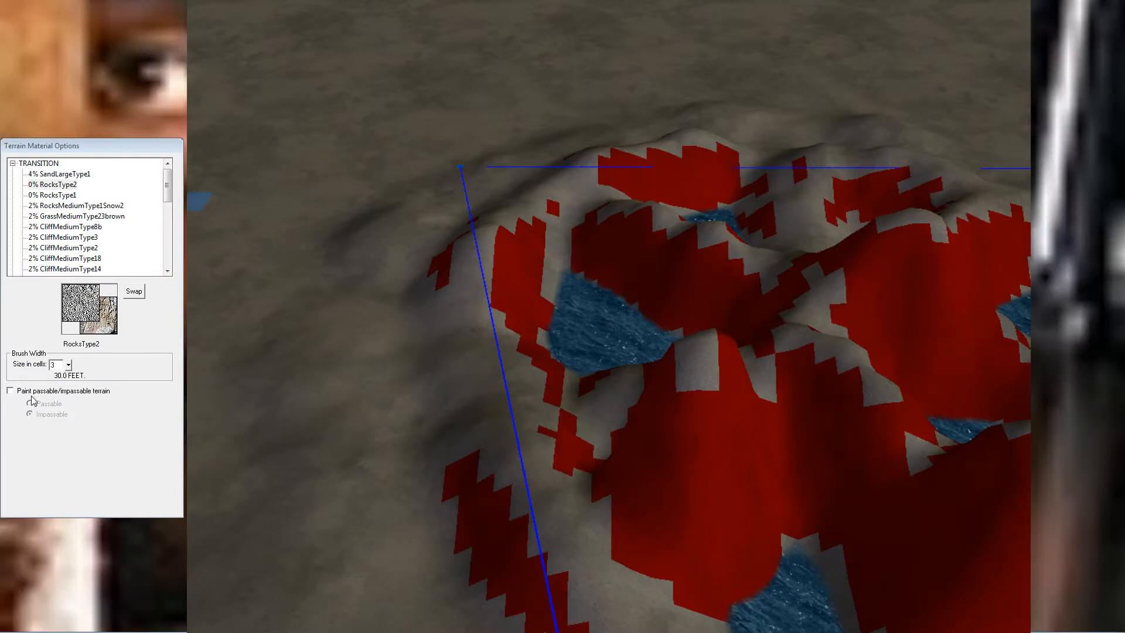
click(33, 391)
click(57, 416)
right_drag(293, 381, 515, 429)
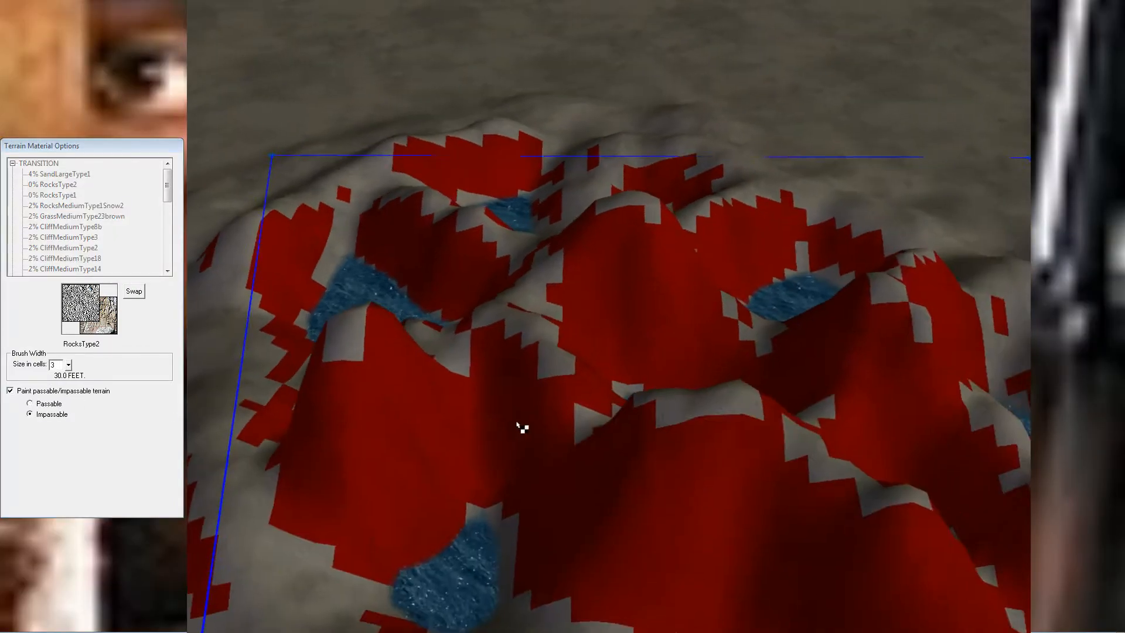
scroll(516, 429, down, 3)
text(5)
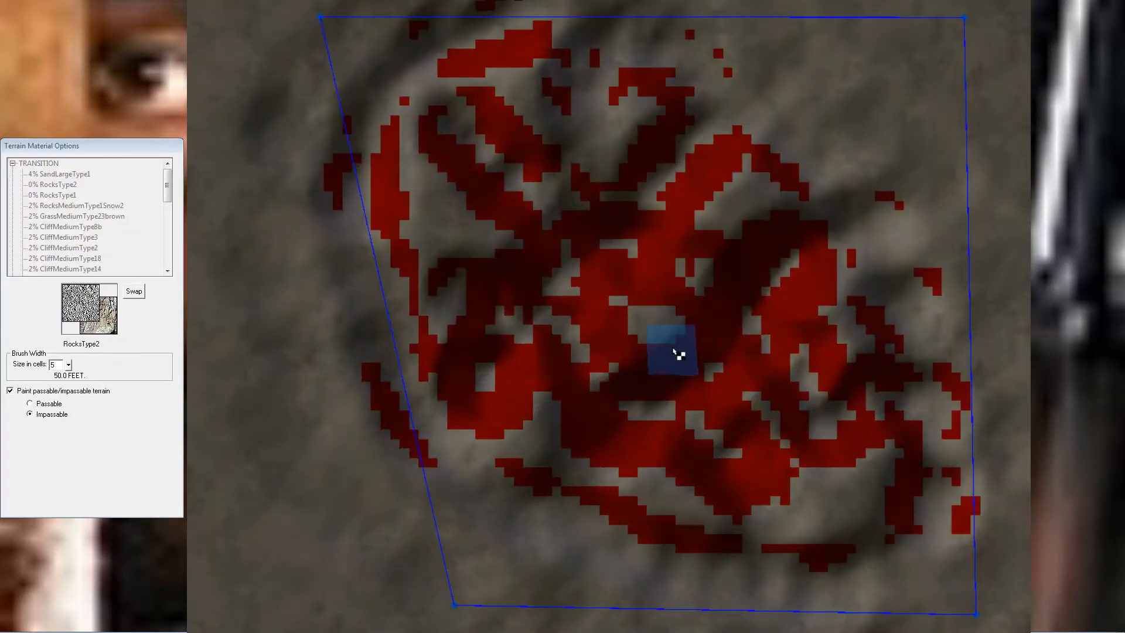
scroll(678, 353, down, 3)
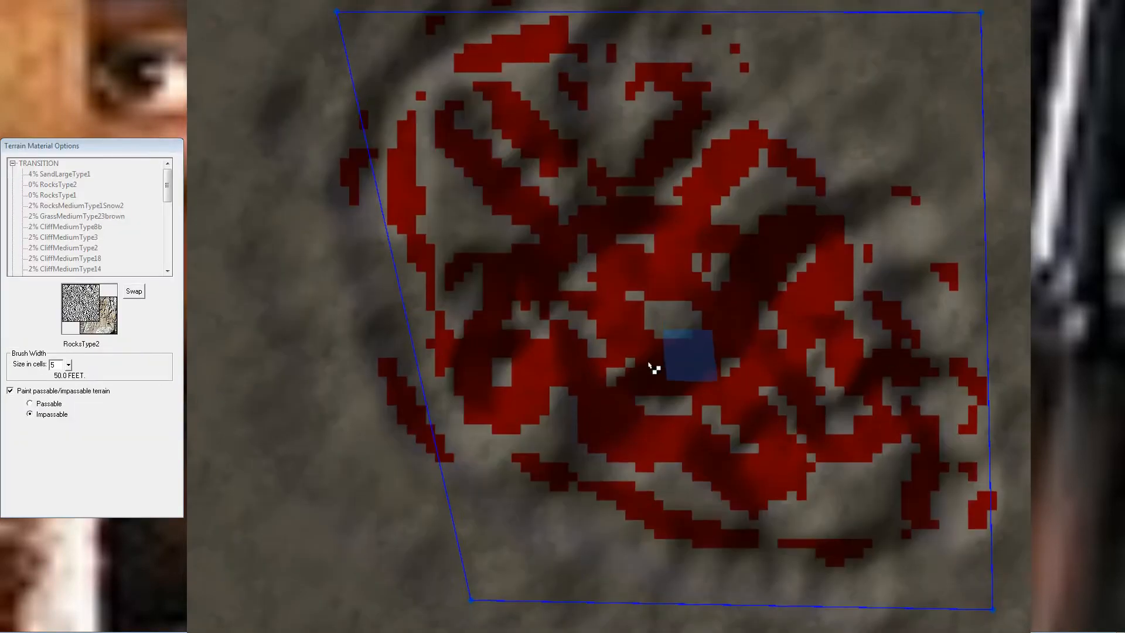
key(BackSpace)
text(7)
Paint the peaks and inner slopes of the central mountain as impassable, filling the gaps between the marked areas
mouse_move(574, 267)
mouse_down()
mouse_move(546, 223)
mouse_move(475, 266)
mouse_move(504, 339)
mouse_move(472, 377)
mouse_move(548, 397)
mouse_move(662, 467)
mouse_move(733, 477)
mouse_move(753, 460)
mouse_move(708, 391)
mouse_move(577, 266)
mouse_move(658, 281)
mouse_move(680, 193)
mouse_move(718, 237)
mouse_move(813, 302)
mouse_move(836, 377)
mouse_move(788, 388)
mouse_move(813, 437)
mouse_move(711, 349)
mouse_move(720, 319)
mouse_move(673, 316)
mouse_move(700, 280)
mouse_up()
right_drag(696, 276, 702, 319)
mouse_move(741, 319)
mouse_down()
mouse_move(641, 237)
mouse_move(657, 215)
mouse_move(547, 191)
mouse_move(492, 243)
mouse_move(586, 240)
mouse_up()
key(Escape)
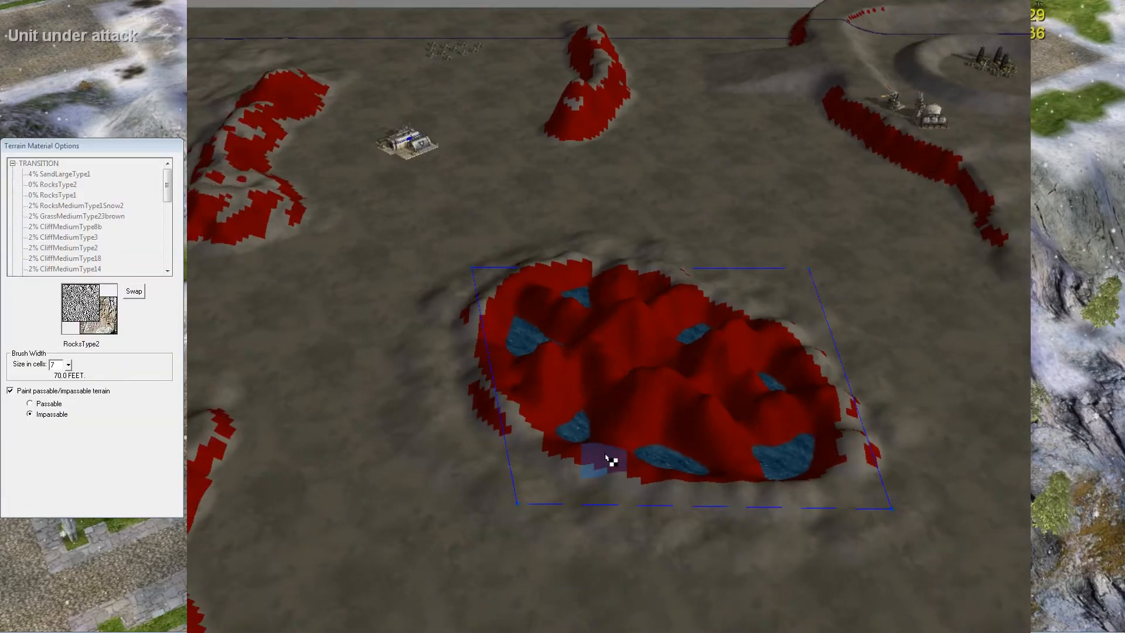
mouse_move(650, 459)
middle_down()
mouse_move(695, 477)
mouse_move(686, 446)
mouse_move(631, 448)
mouse_move(573, 388)
middle_up()
mouse_move(573, 389)
mouse_down()
mouse_move(557, 402)
mouse_move(595, 439)
mouse_move(656, 459)
mouse_up()
middle_drag(656, 460, 743, 457)
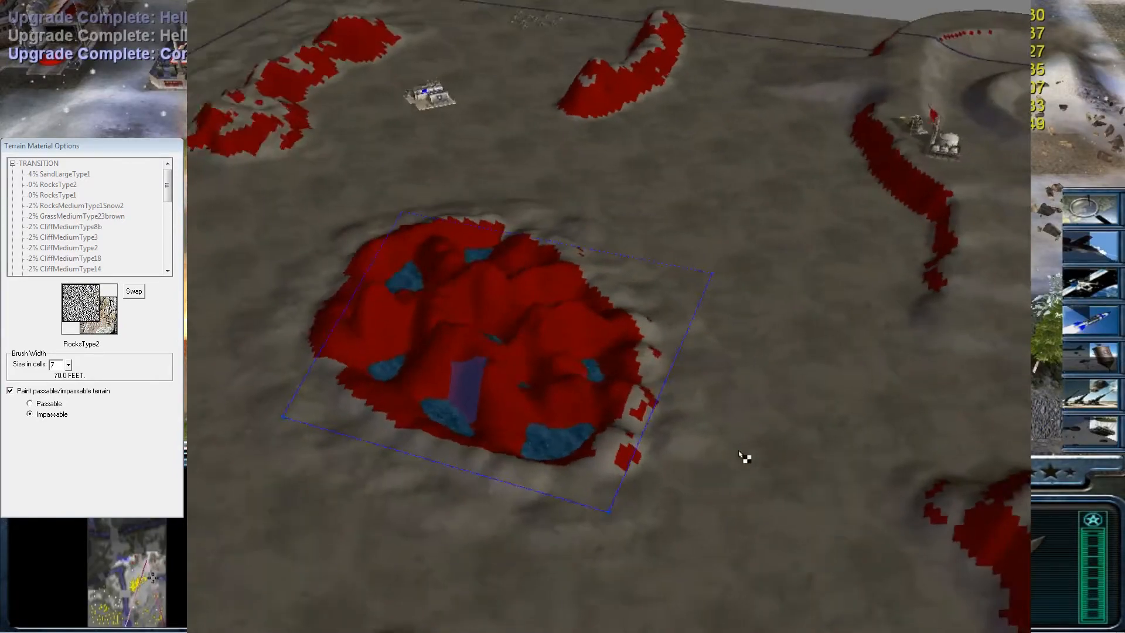
Extend the impassable area over the outer foot of the central mountain, beyond the lakes and around its ends
mouse_move(423, 417)
mouse_down()
mouse_move(462, 447)
mouse_move(535, 467)
mouse_move(580, 444)
mouse_up()
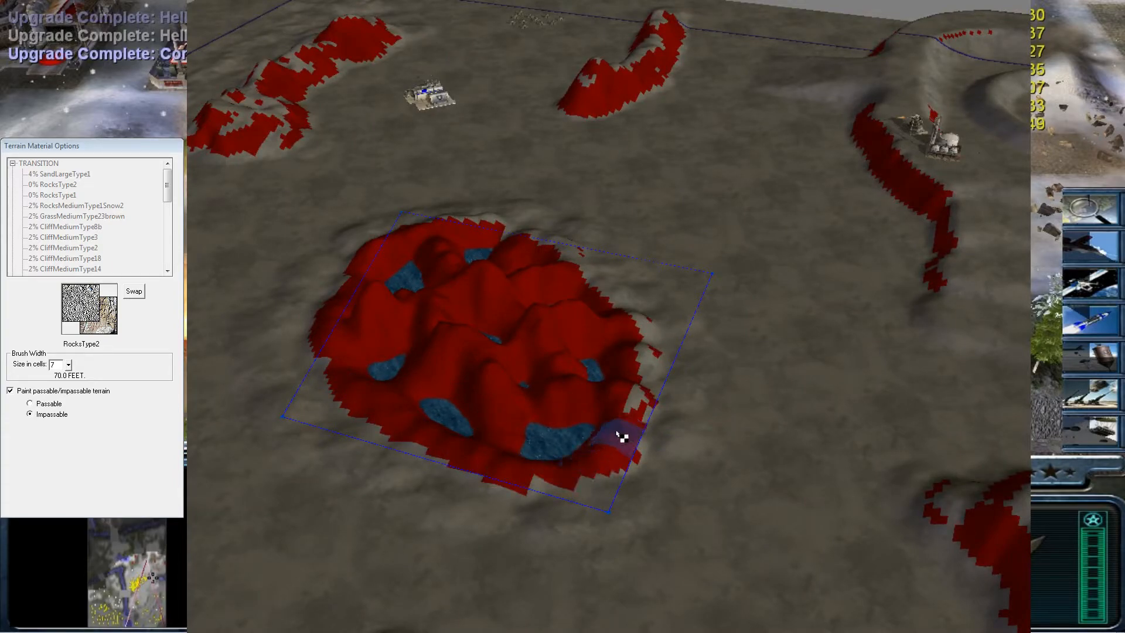
mouse_move(635, 389)
middle_down()
mouse_move(610, 406)
mouse_move(617, 436)
middle_up()
scroll(617, 436, up, 2)
drag(502, 431, 593, 349)
scroll(592, 350, up, 2)
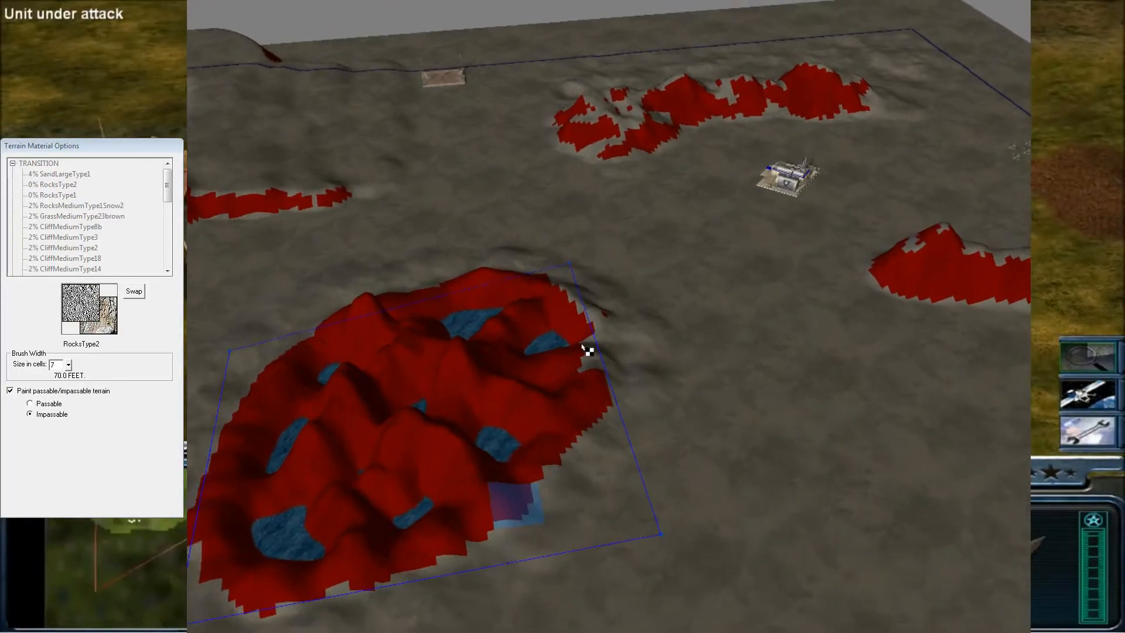
middle_drag(583, 351, 505, 349)
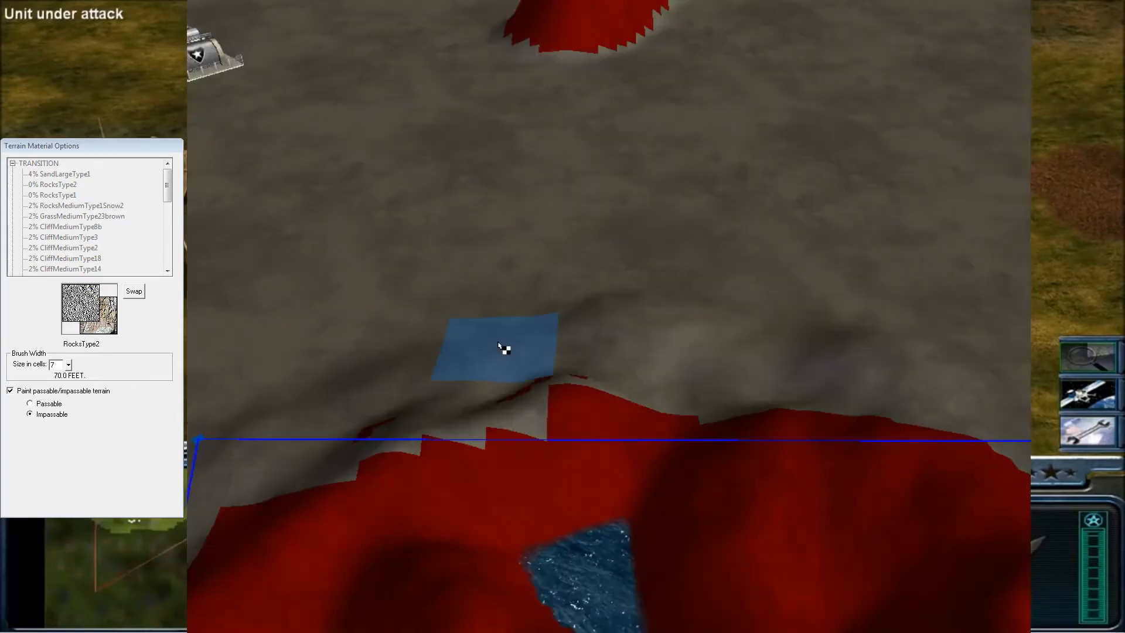
Smooth the rough ground at the central mountain's outer edge with the Feather brush and return to impassable-terrain painting
middle_drag(499, 441, 463, 370)
key(f)
middle_drag(690, 492, 511, 339)
mouse_move(510, 339)
mouse_down()
mouse_move(490, 366)
mouse_move(495, 433)
mouse_move(482, 416)
mouse_up()
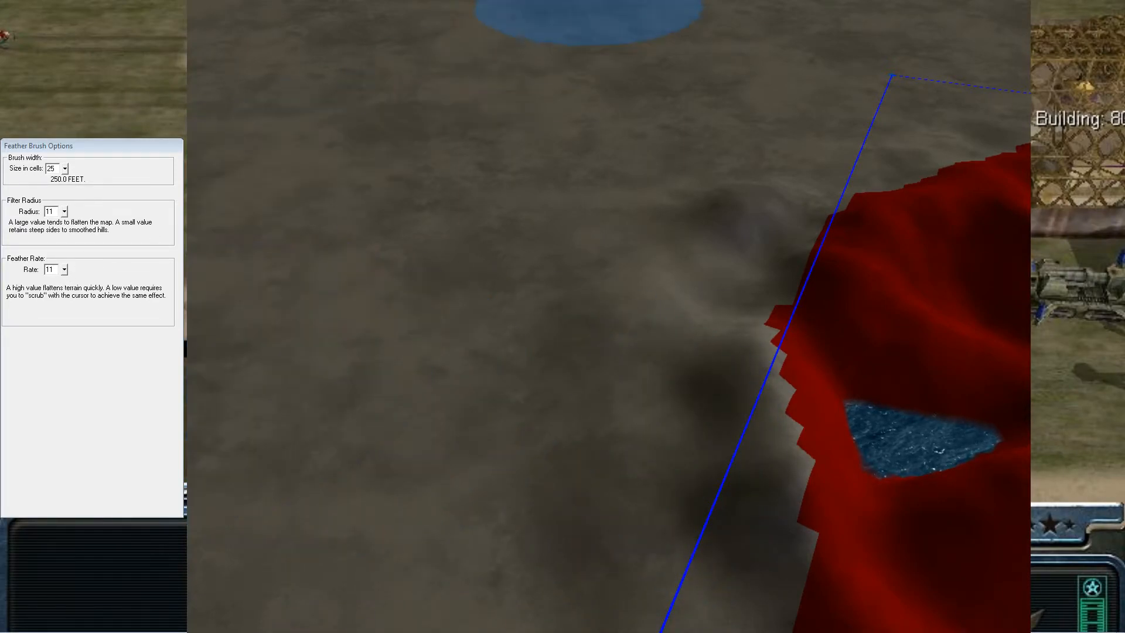
key(t)
middle_drag(574, 110, 547, 391)
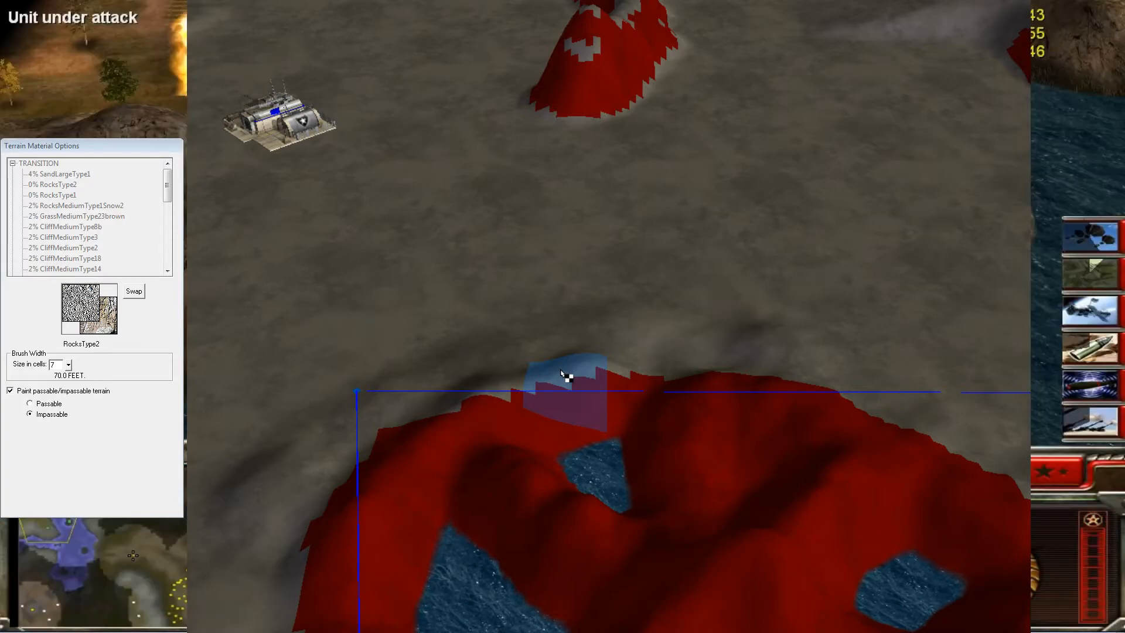
scroll(564, 375, down, 5)
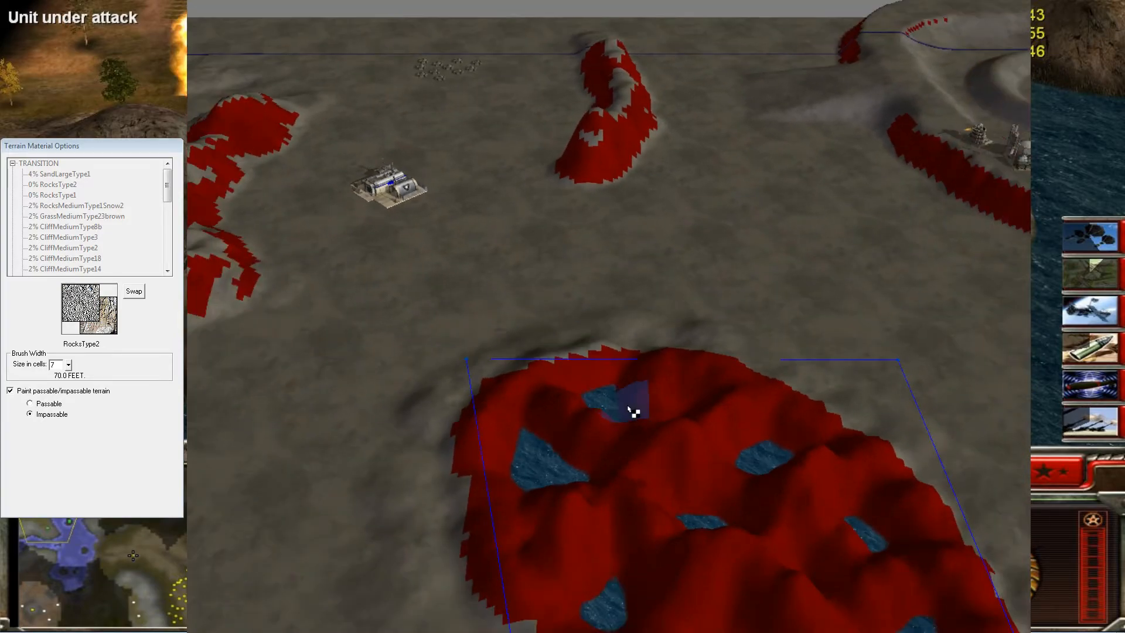
Raise uneven bumps with the terrain brush on the broad slope between the ring crater and the square pad
scroll(678, 376, down, 2)
right_drag(706, 412, 557, 253)
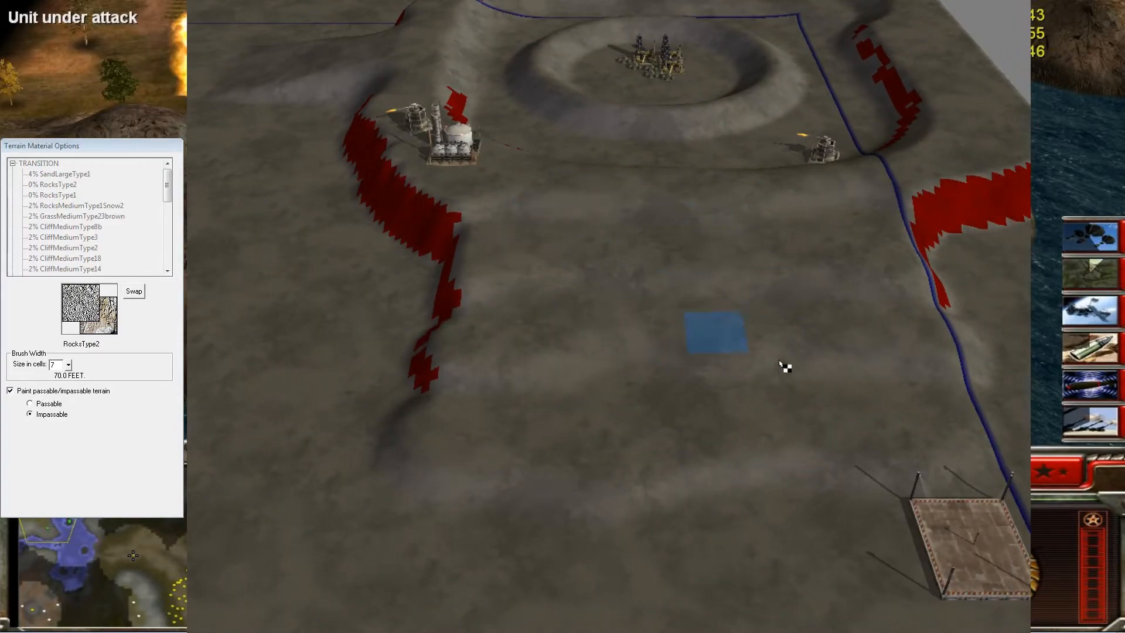
mouse_move(871, 353)
middle_down()
mouse_move(633, 285)
mouse_move(728, 291)
middle_up()
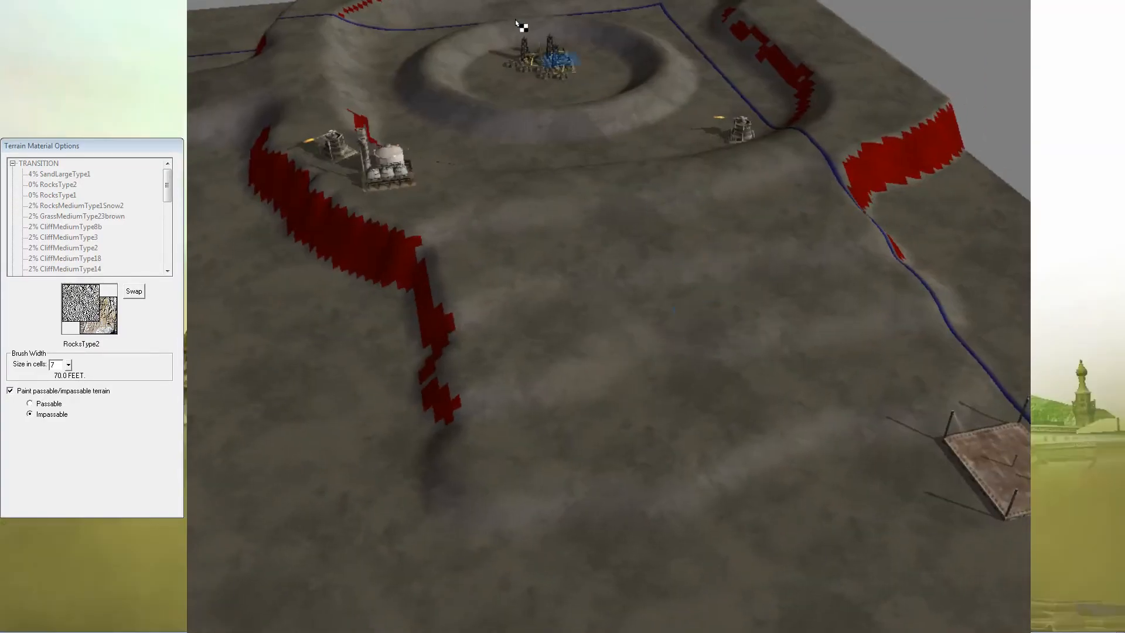
key(b)
middle_drag(502, 291, 535, 296)
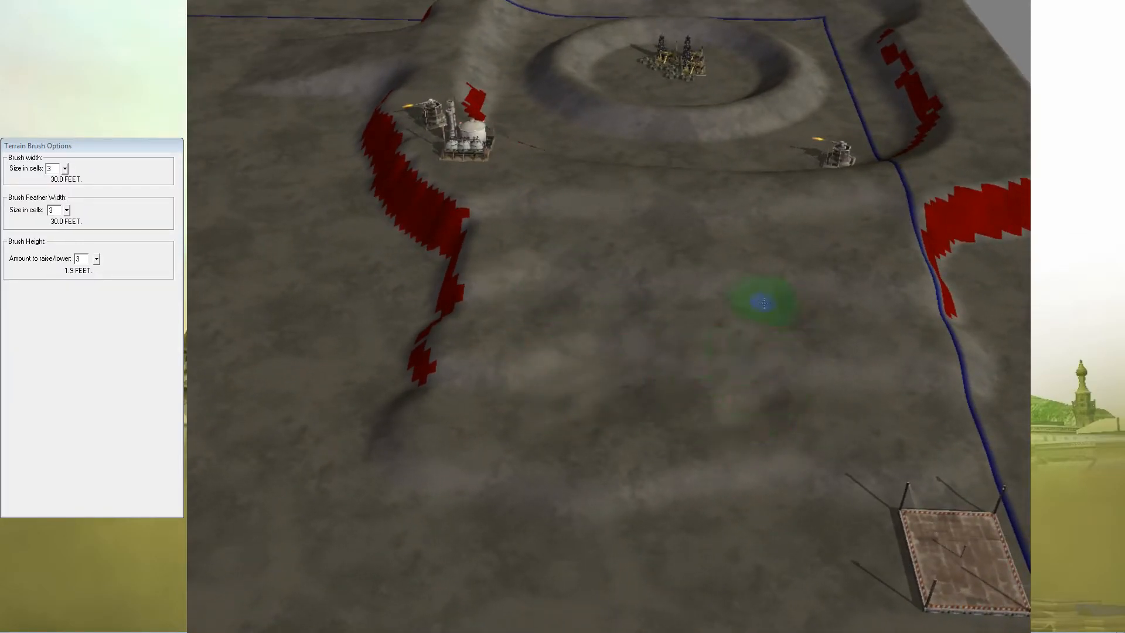
mouse_move(832, 378)
middle_down()
mouse_move(770, 544)
mouse_move(615, 334)
middle_up()
middle_drag(615, 279, 577, 408)
drag(527, 477, 723, 466)
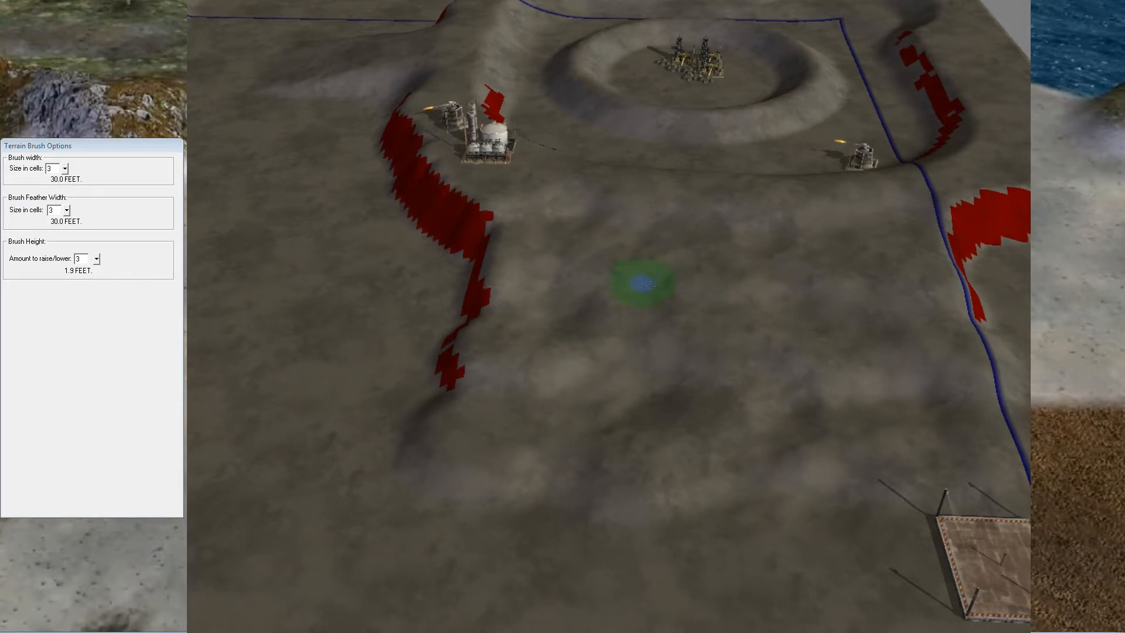
Add further small bumps across the same slope, from the end of the cliff towards the map border
scroll(728, 426, down, 3)
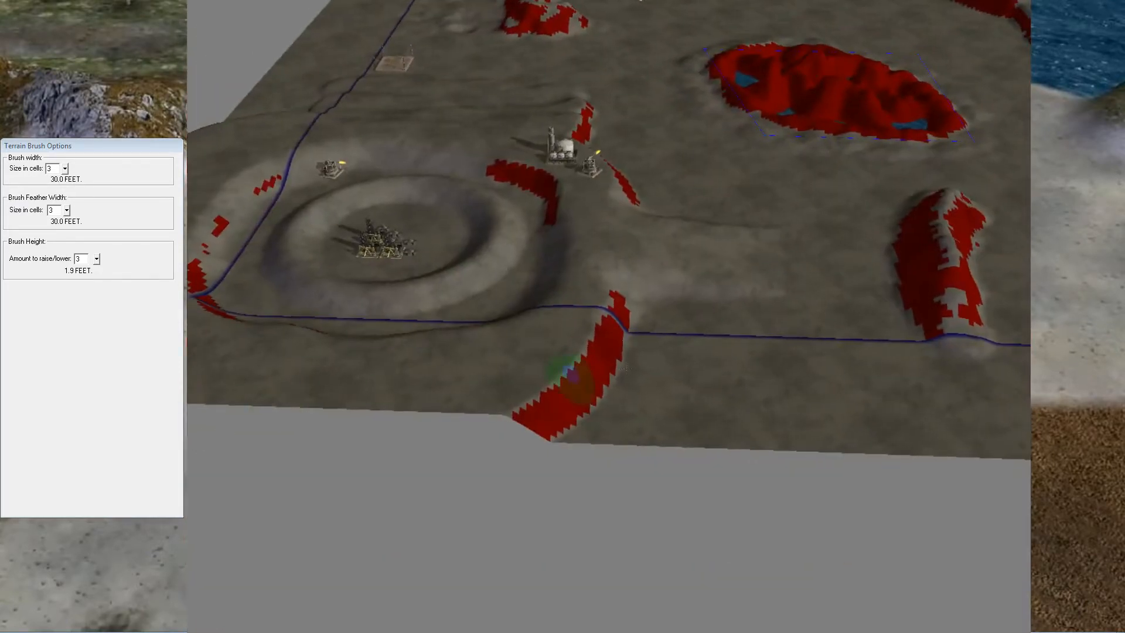
scroll(485, 359, up, 5)
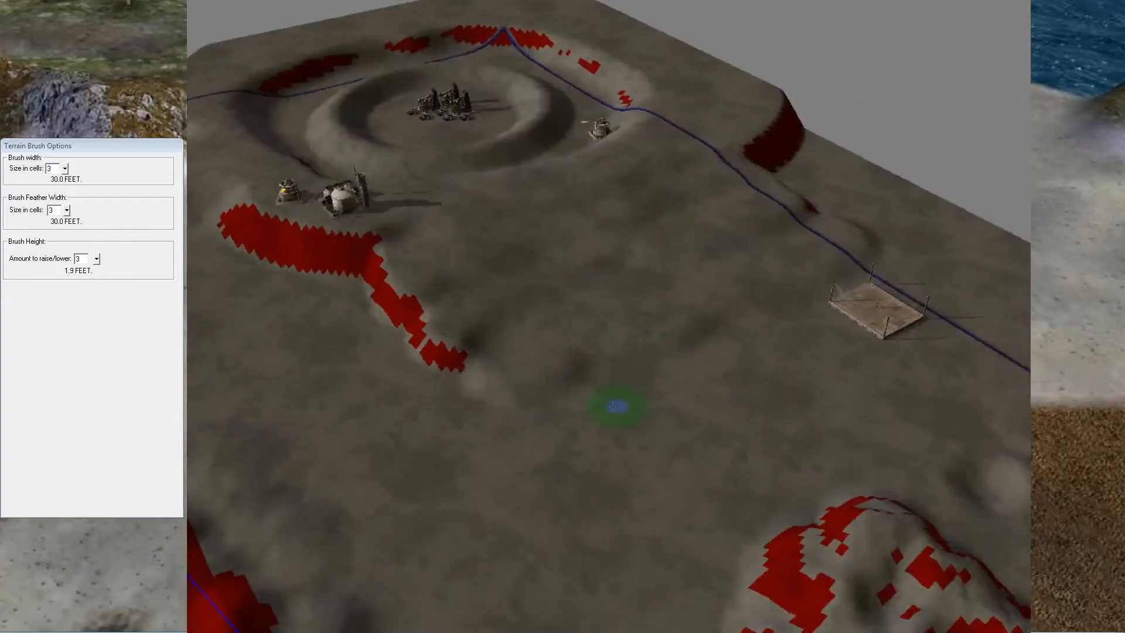
scroll(590, 295, up, 5)
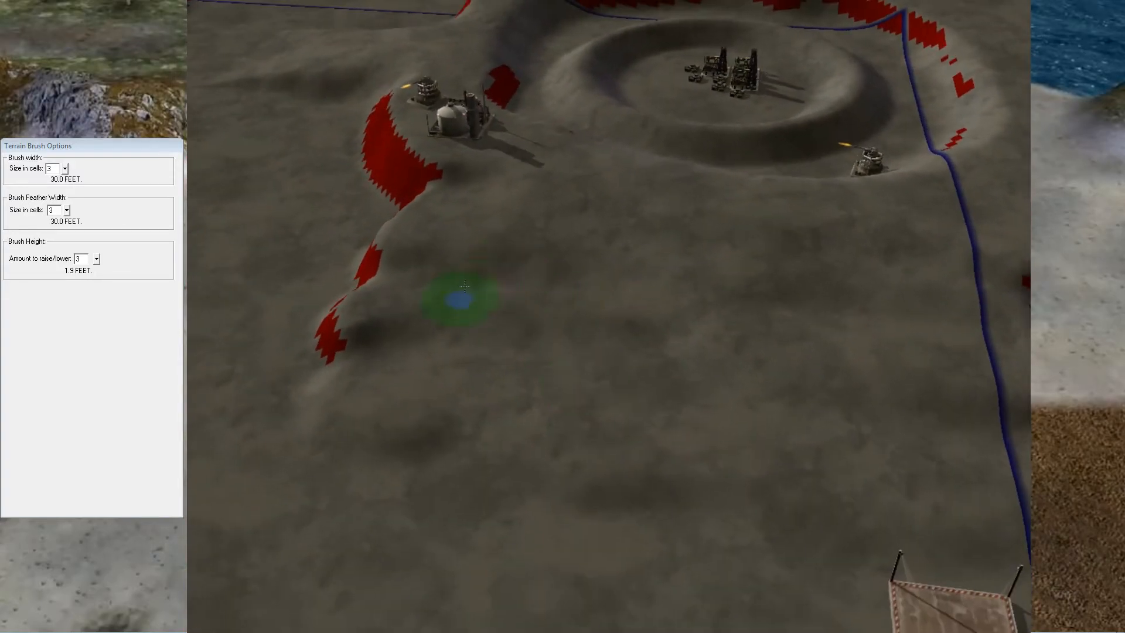
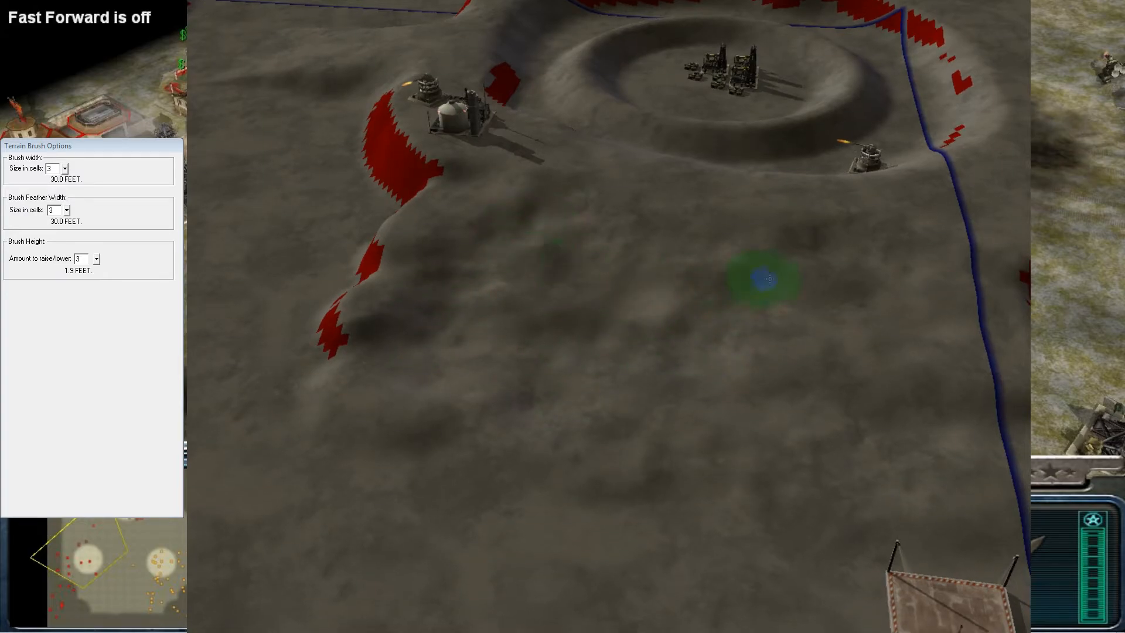
middle_click(632, 230)
Raise uneven bumps with the terrain brush on the flat ground between the long ridge and the cliff beside the crater ramp
scroll(617, 321, down, 5)
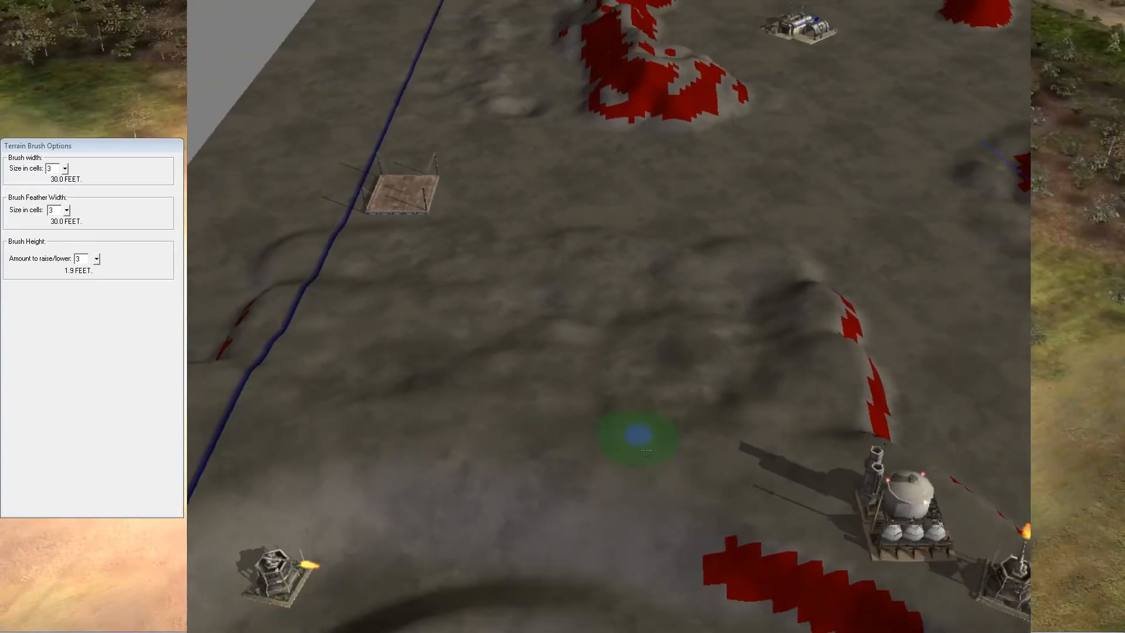
right_drag(636, 442, 836, 298)
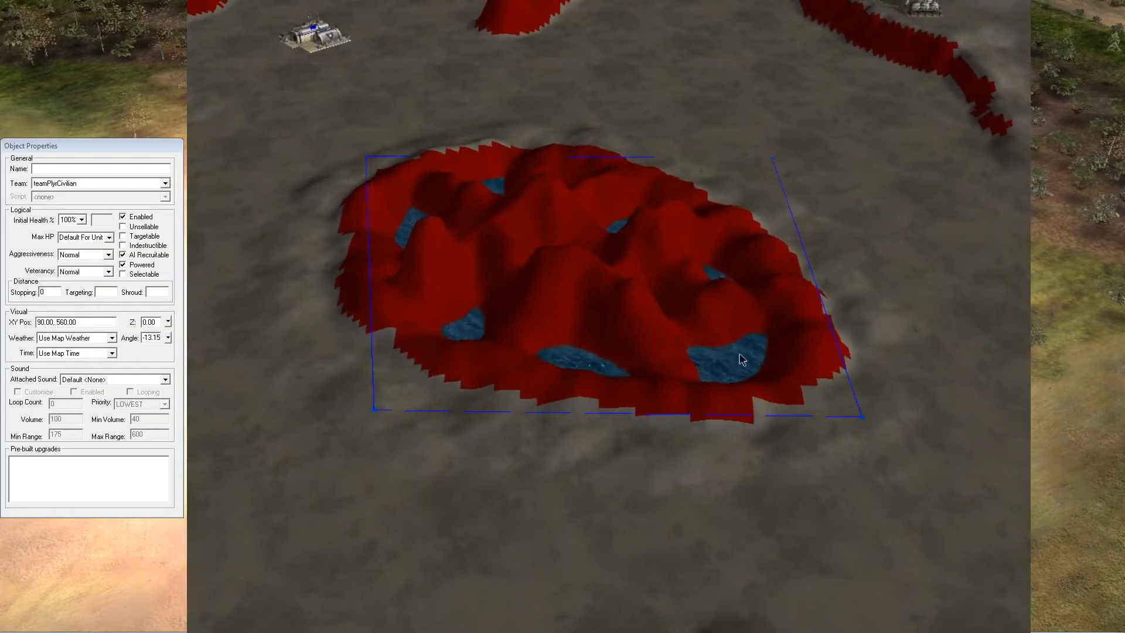
scroll(691, 432, up, 2)
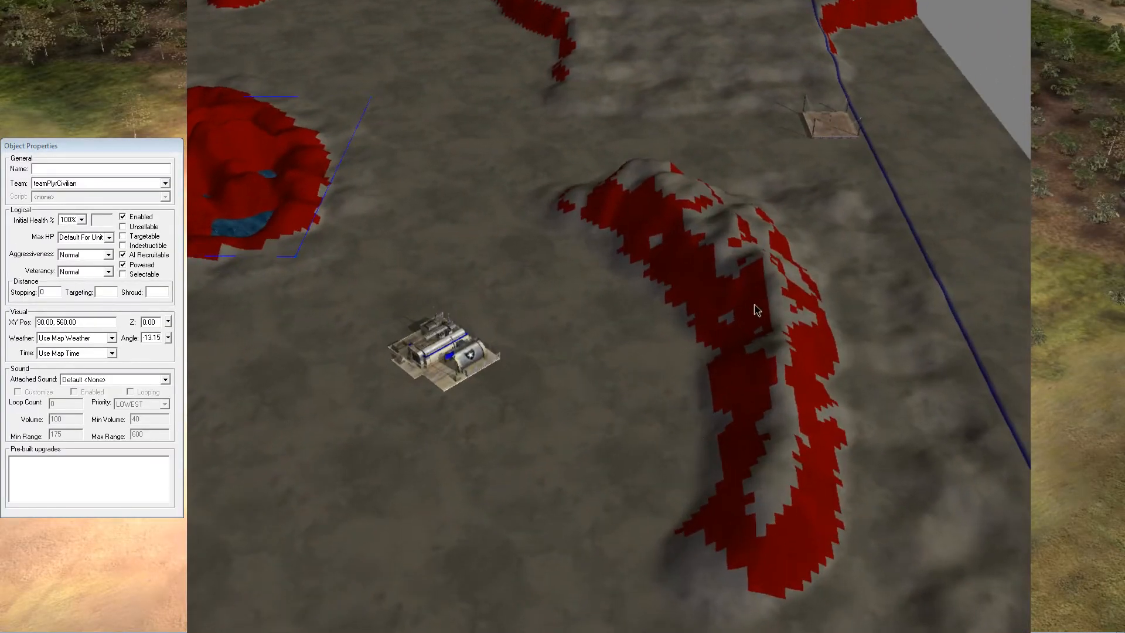
scroll(753, 310, down, 5)
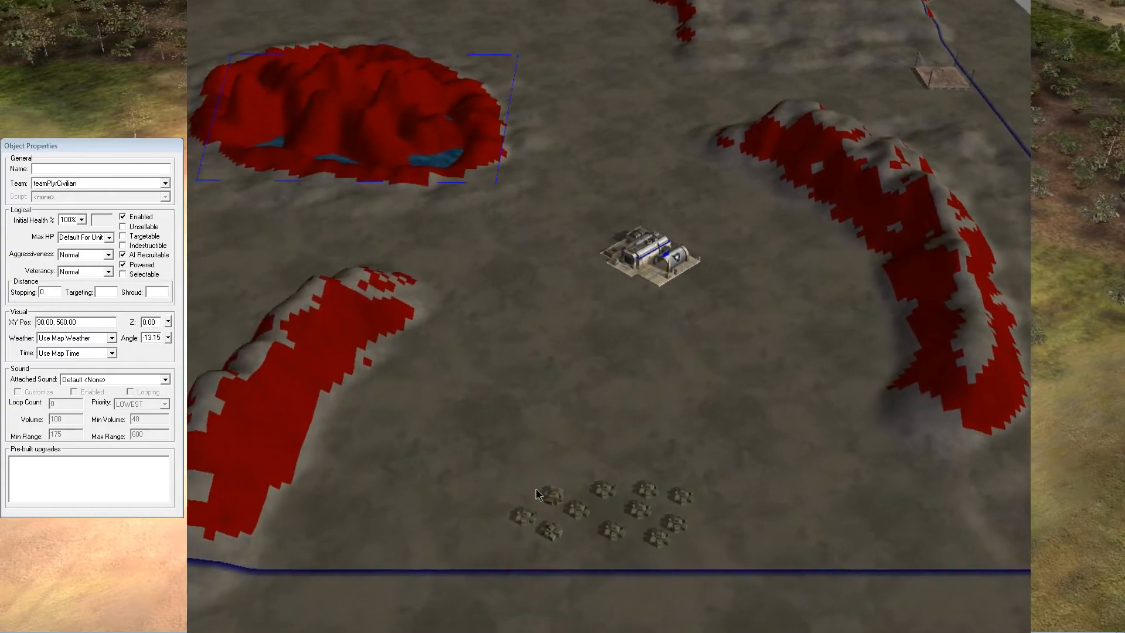
scroll(858, 405, up, 5)
right_drag(859, 405, 761, 222)
mouse_move(590, 366)
right_down()
mouse_move(698, 244)
mouse_move(568, 457)
right_up()
scroll(568, 457, up, 2)
drag(609, 319, 635, 274)
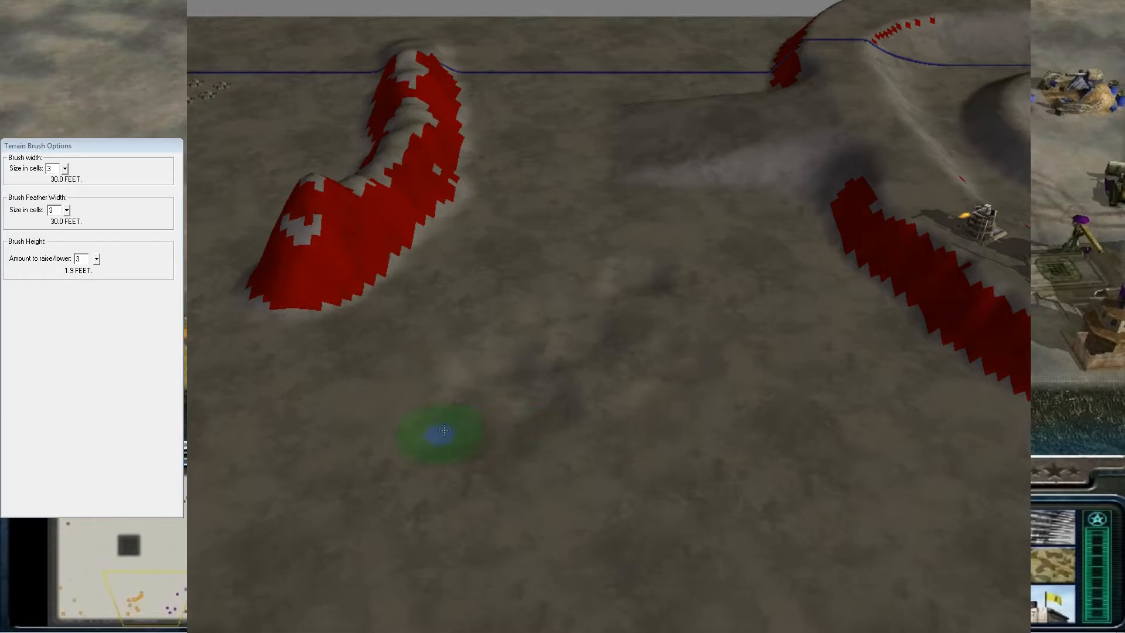
Roughen the foot and sides of the same ramp below the ring crater with small terrain brush bumps
right_drag(516, 390, 623, 462)
middle_drag(623, 462, 534, 276)
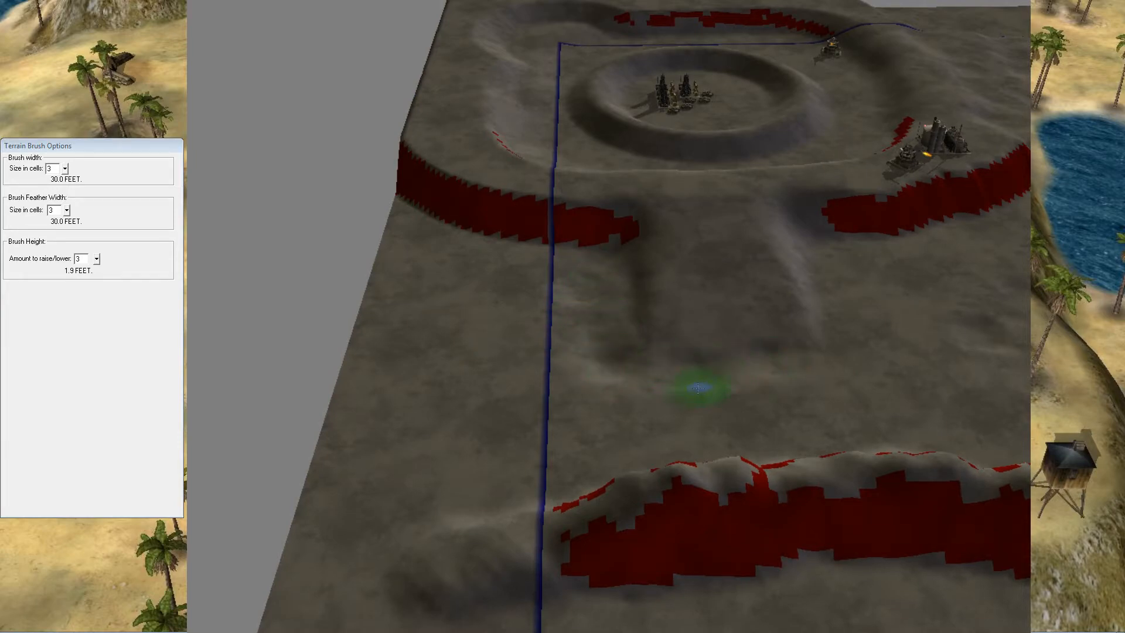
scroll(701, 384, down, 3)
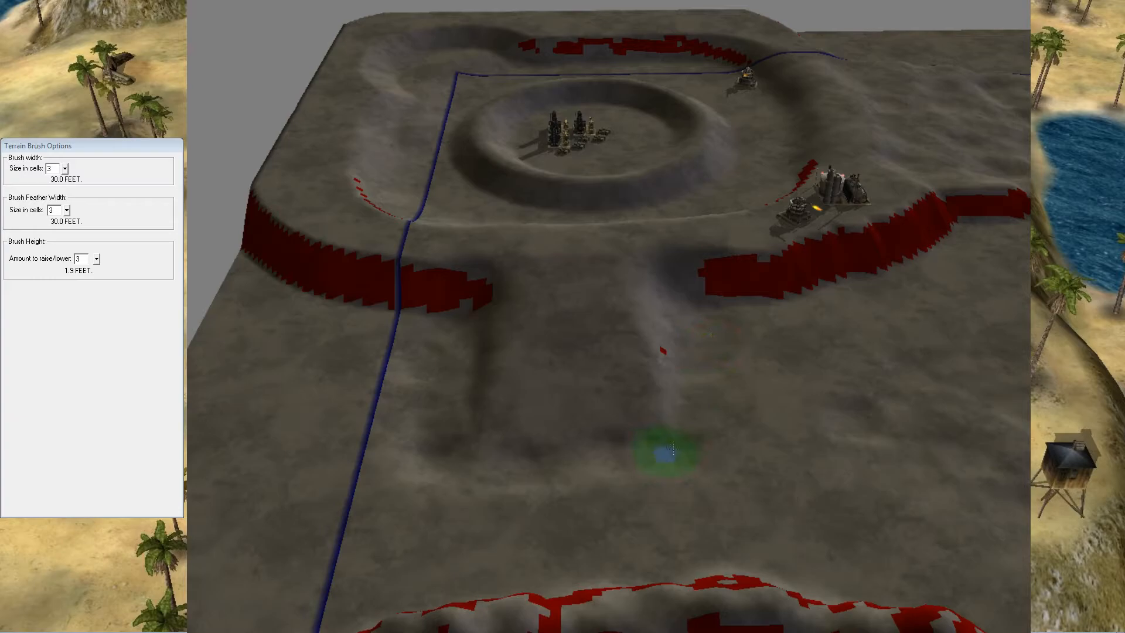
middle_click(756, 321)
scroll(627, 419, down, 5)
Add uneven bumps around the opposite crater's ramp, from the central mountain to the map border, and leave the terrain brush
right_drag(679, 263, 595, 480)
right_drag(718, 410, 602, 371)
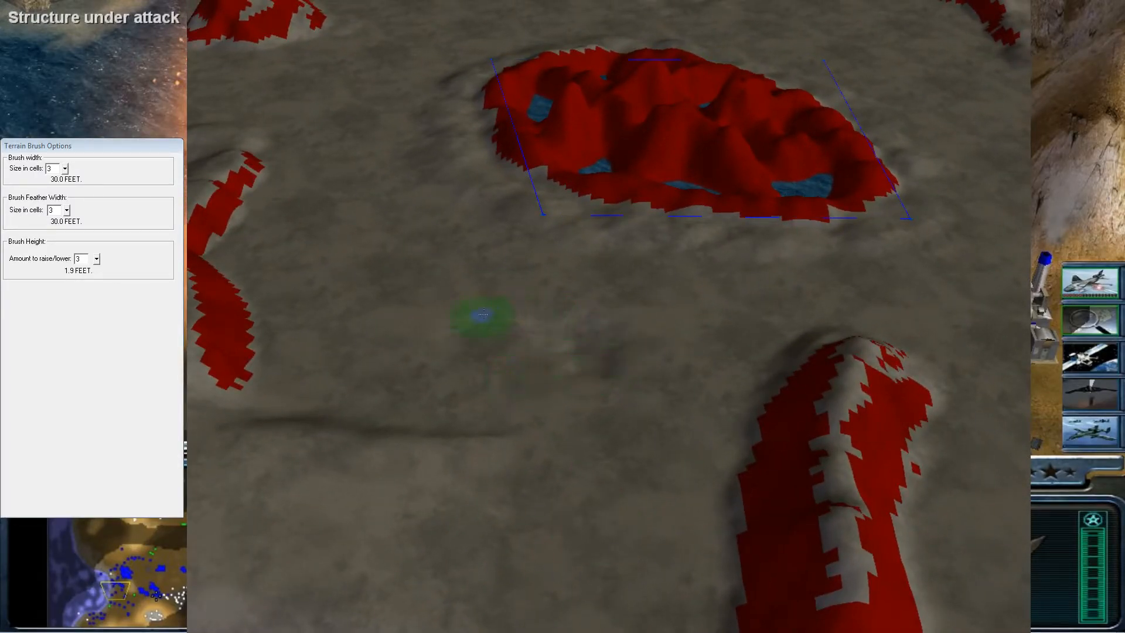
right_drag(514, 377, 615, 274)
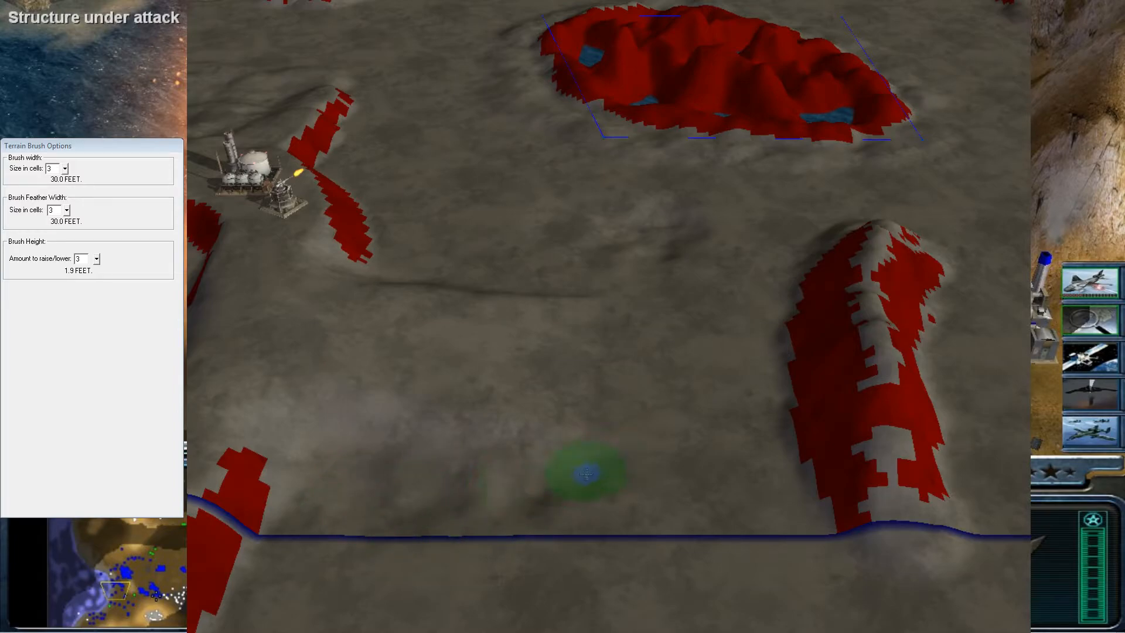
mouse_move(638, 351)
middle_down()
mouse_move(841, 297)
mouse_move(674, 404)
middle_up()
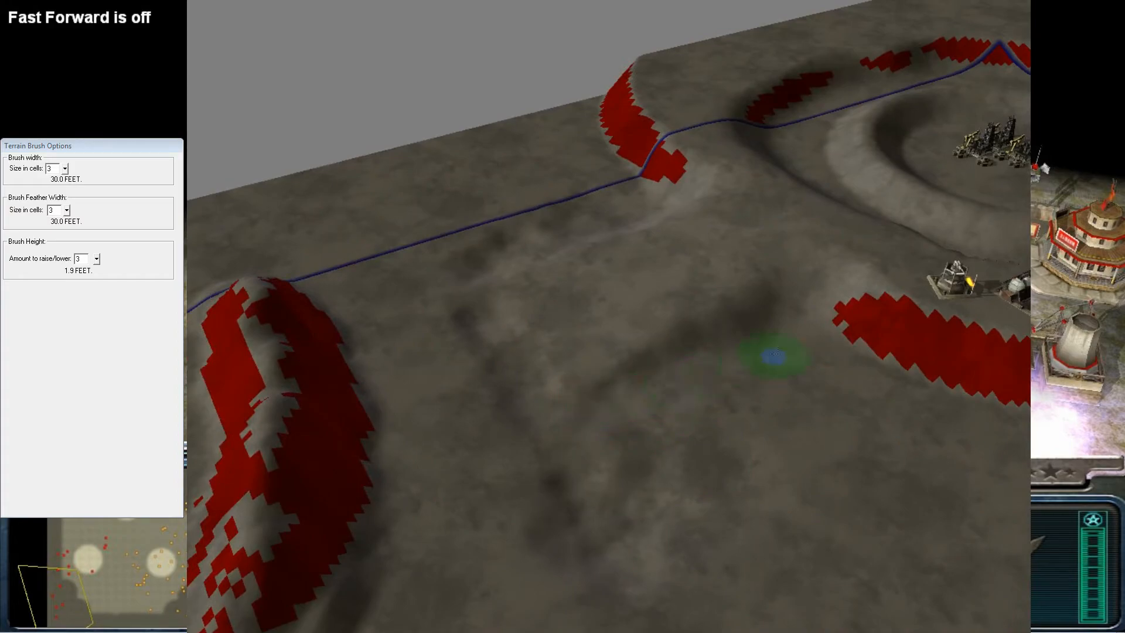
mouse_move(730, 383)
middle_down()
mouse_move(765, 369)
mouse_move(720, 420)
mouse_move(712, 449)
middle_up()
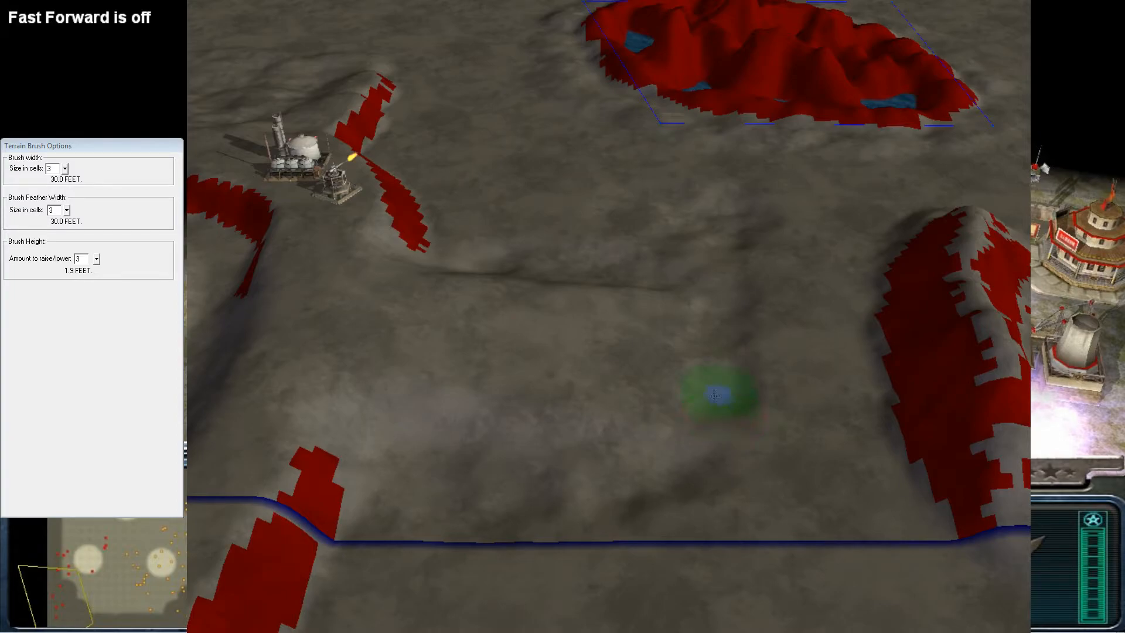
key(Escape)
mouse_move(685, 422)
middle_down()
mouse_move(670, 439)
mouse_move(633, 330)
middle_up()
mouse_move(732, 340)
middle_down()
mouse_move(708, 434)
mouse_move(736, 354)
mouse_move(841, 377)
mouse_move(653, 321)
mouse_move(794, 396)
mouse_move(761, 363)
middle_up()
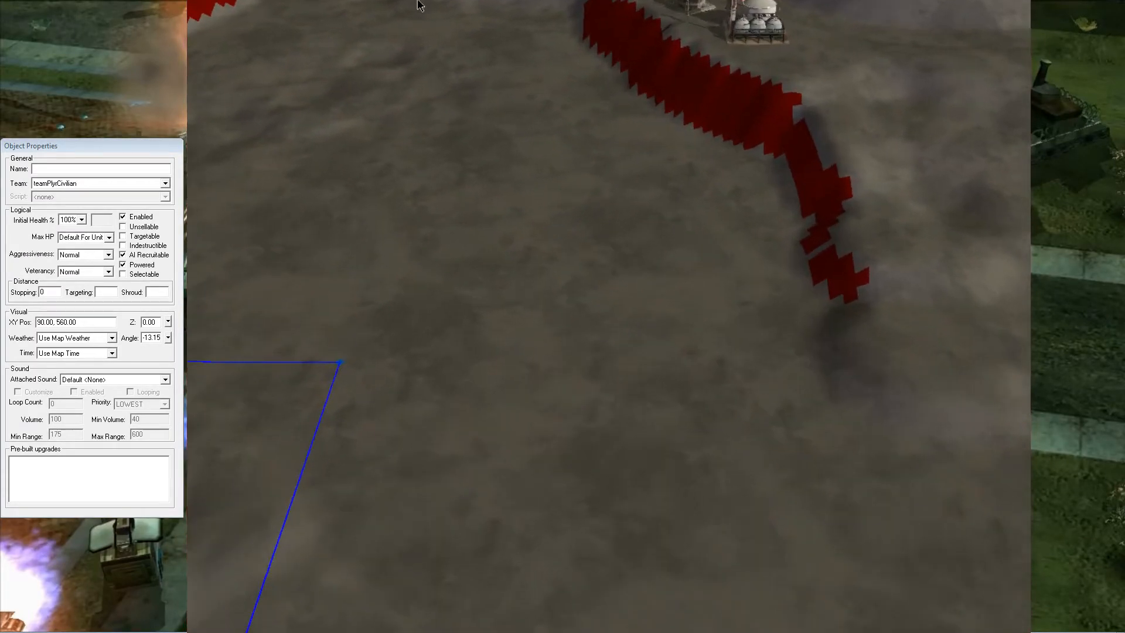
Try raising a mound on the flat ground between the central mountain and the cliff with the Height brush at 50 and 75
key(b)
middle_drag(422, 58, 469, 328)
scroll(448, 346, down, 1)
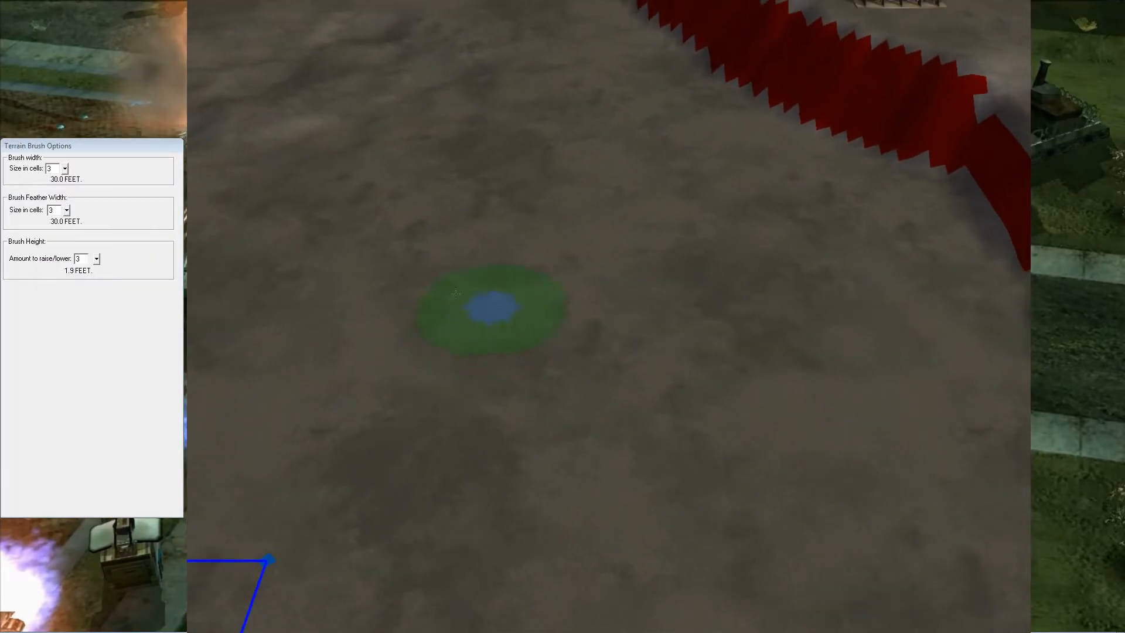
double_click(47, 170)
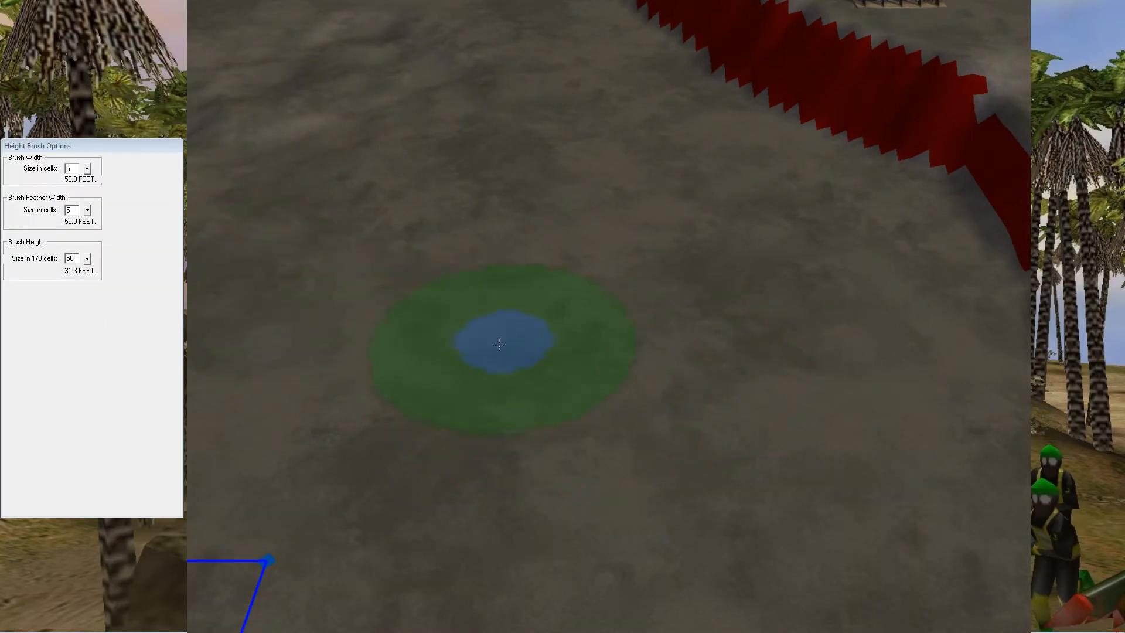
click(510, 343)
double_click(75, 260)
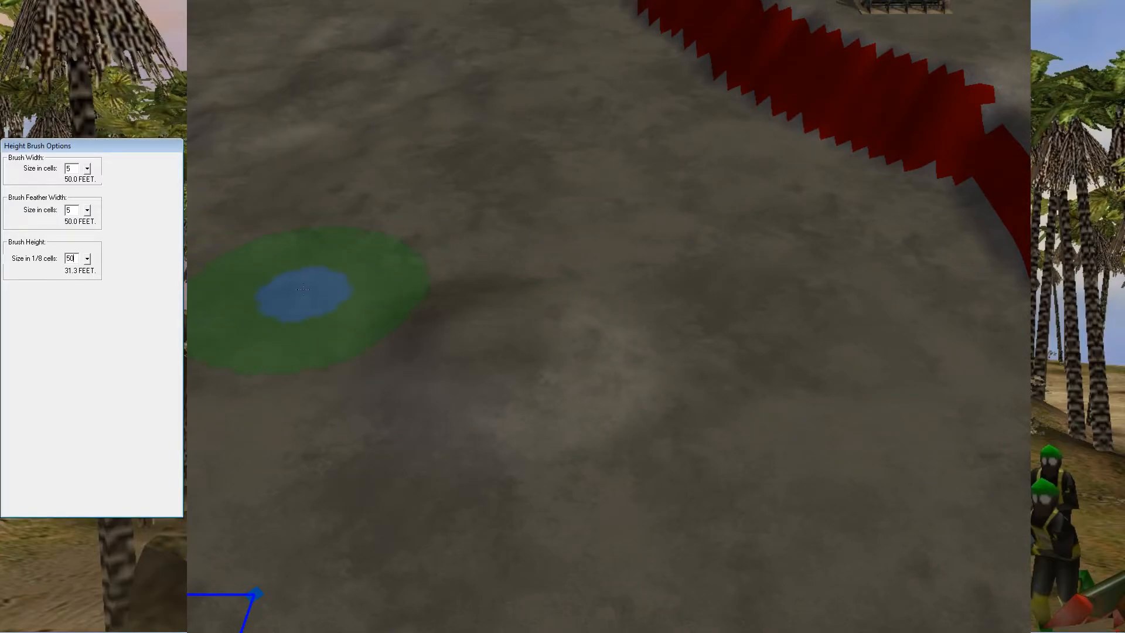
text(5)
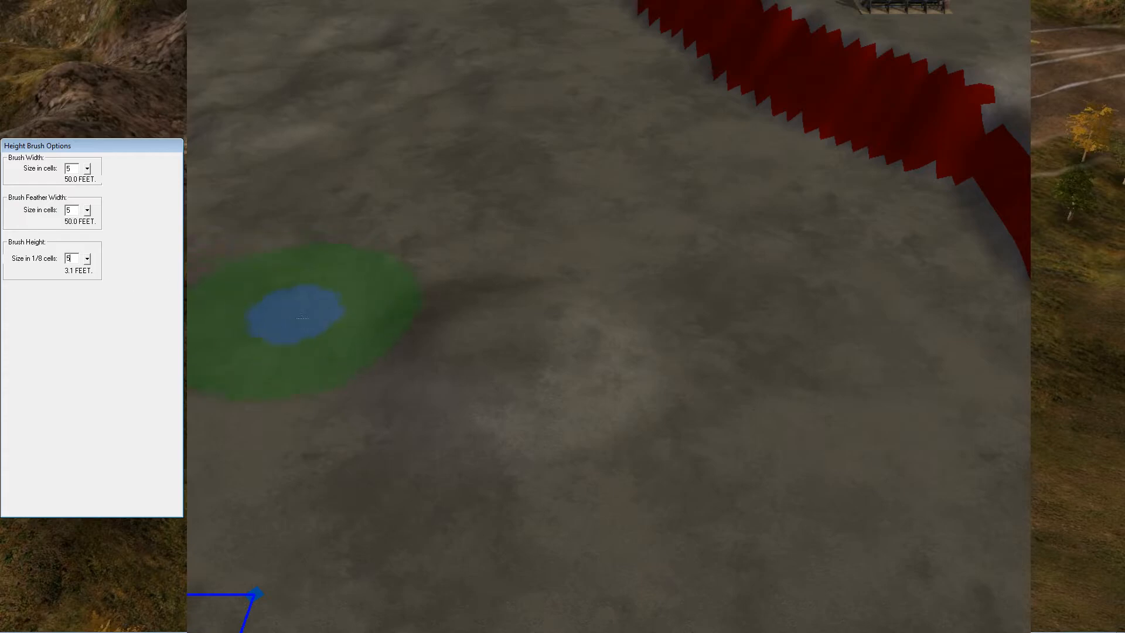
text(75)
click(481, 316)
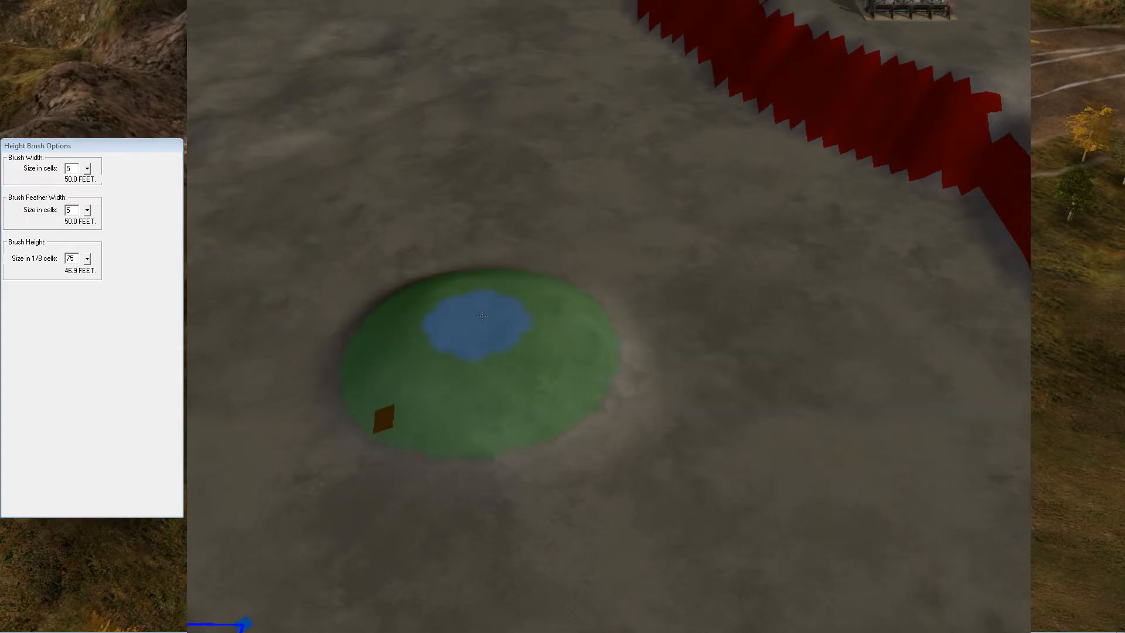
Try stepping the mound up into a ridge with Height brush values of 100 and 125, and undo the strokes
double_click(75, 262)
text(100)
click(399, 280)
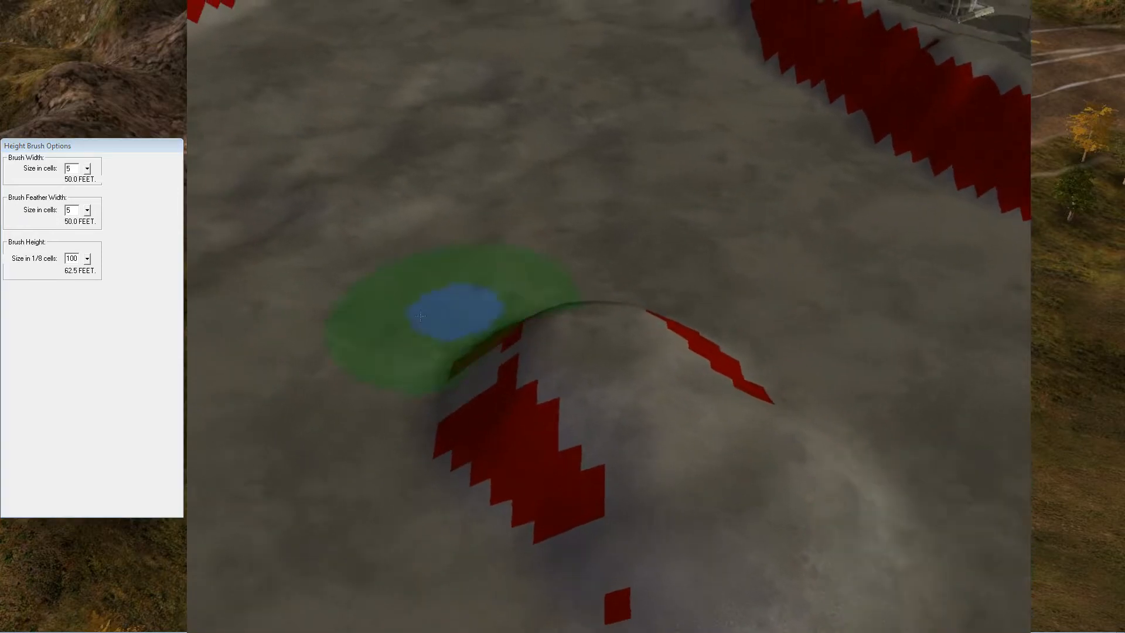
double_click(78, 258)
text(125)
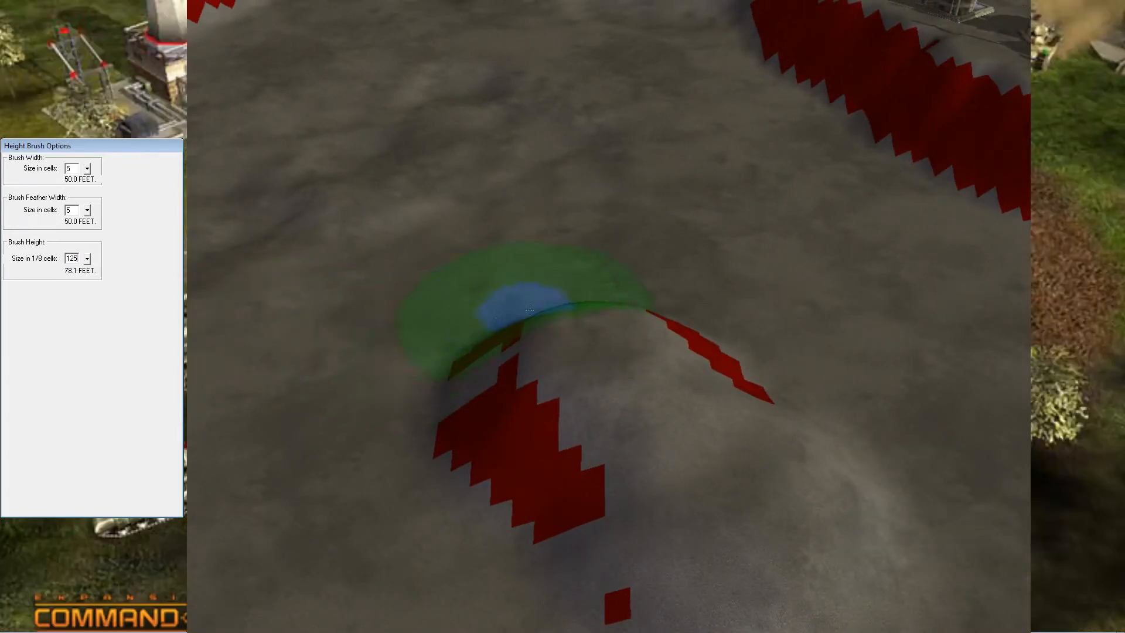
click(507, 318)
mouse_move(697, 355)
right_down()
mouse_move(562, 188)
mouse_move(720, 452)
mouse_move(753, 457)
right_up()
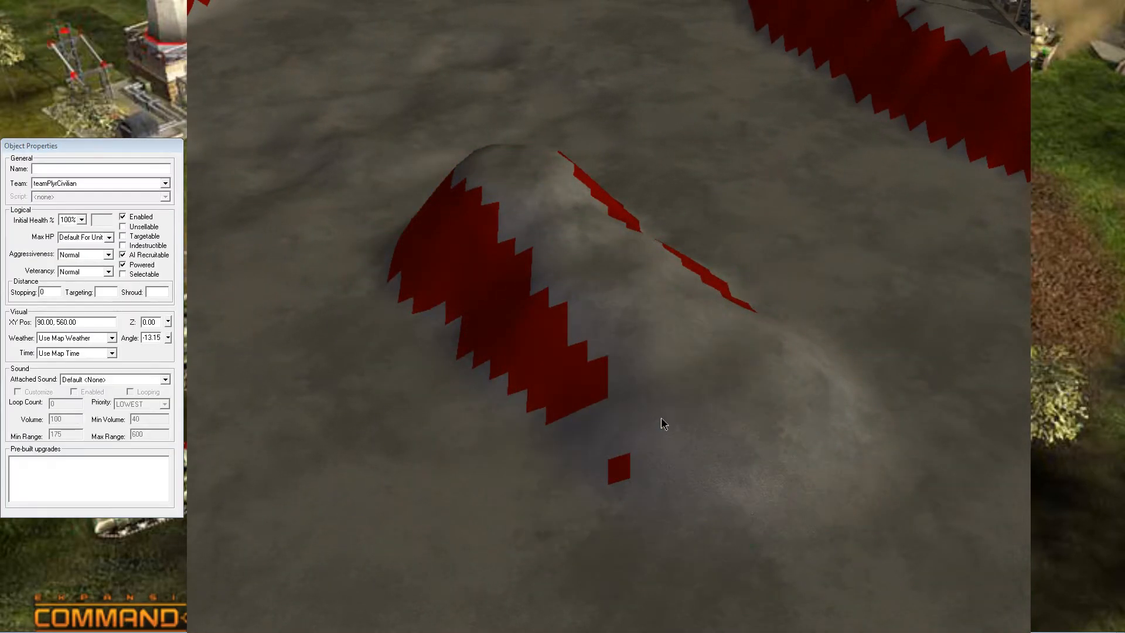
key(ctrl+z)
key(ctrl+z)
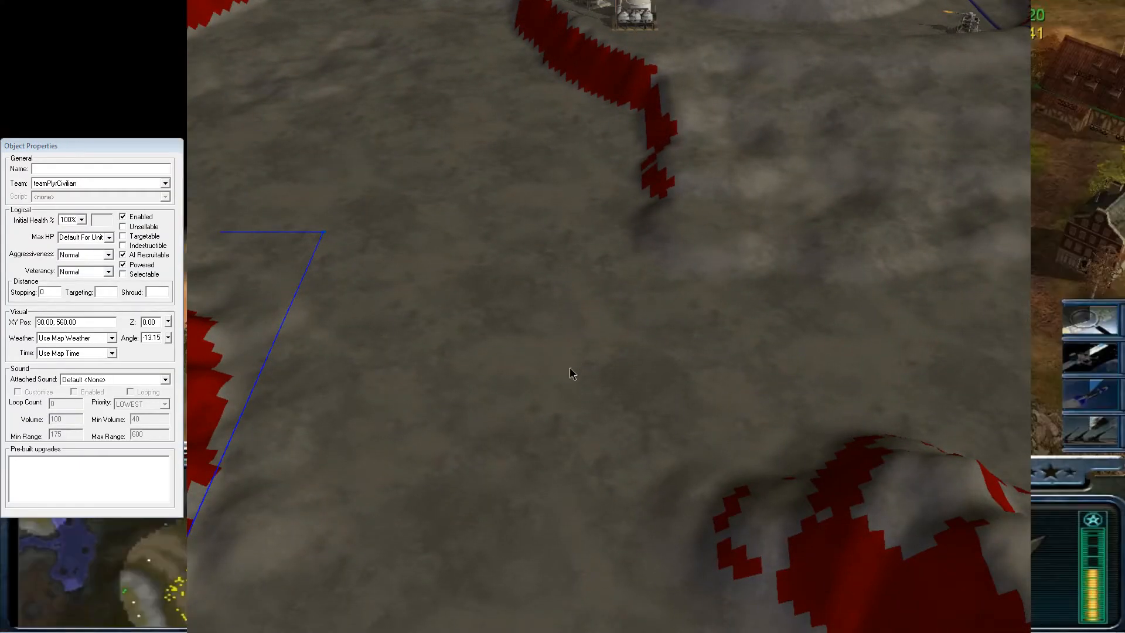
Examine the terrain across the map, around the central mountain, ring crater, supply building and surrounding ridges
scroll(569, 368, down, 4)
right_drag(570, 367, 582, 469)
right_drag(602, 356, 808, 504)
scroll(602, 357, down, 2)
right_drag(695, 433, 533, 329)
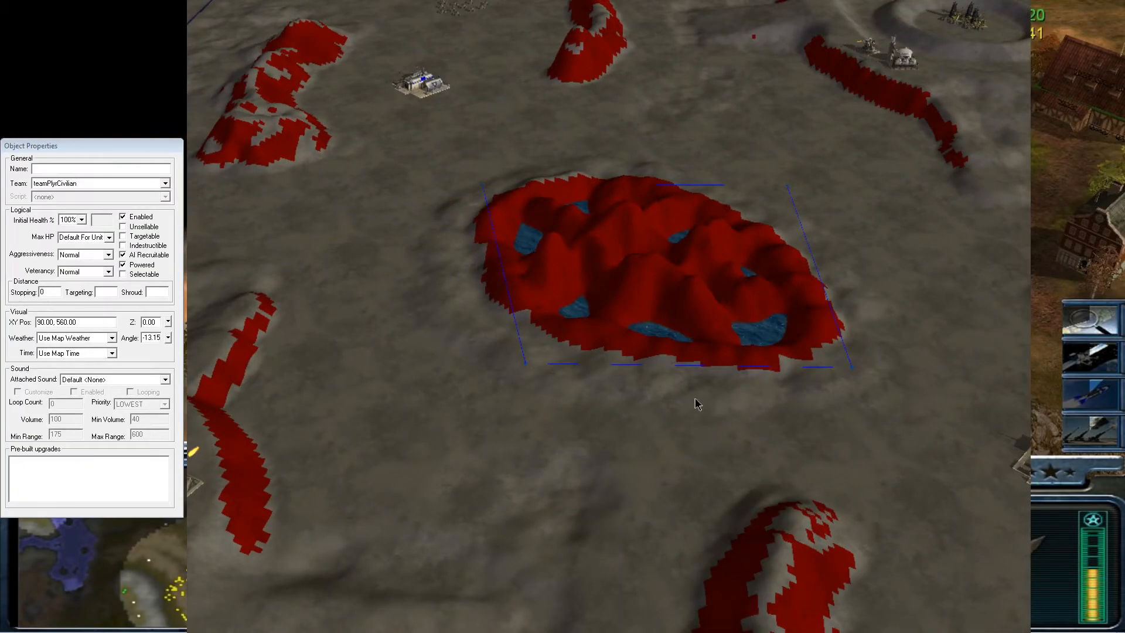
right_drag(695, 394, 560, 361)
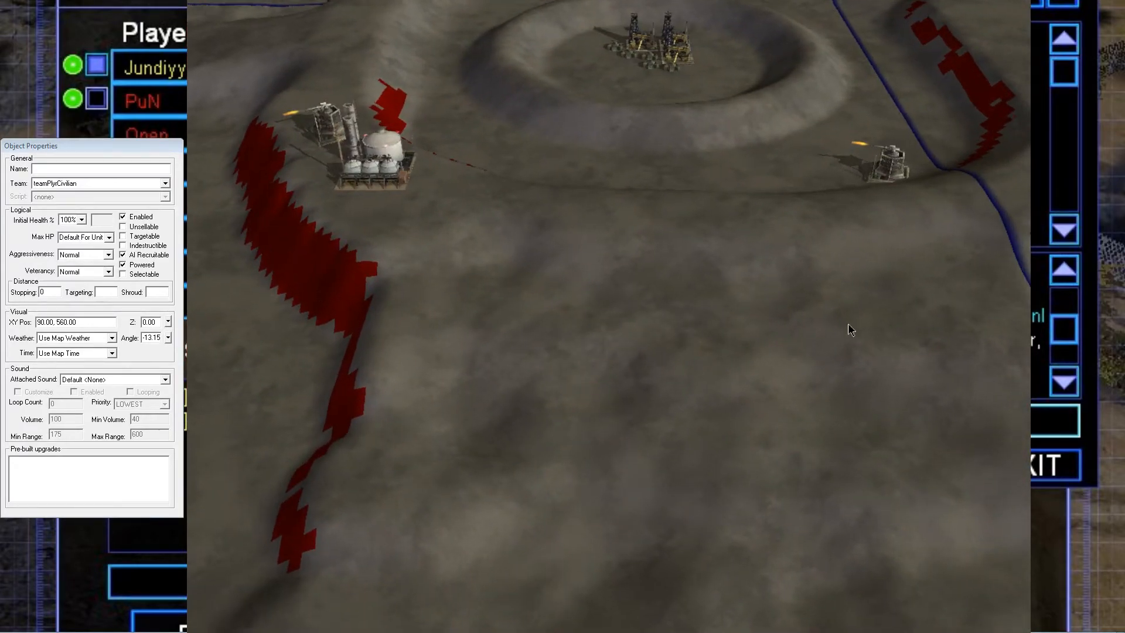
scroll(820, 351, down, 6)
middle_drag(629, 339, 482, 326)
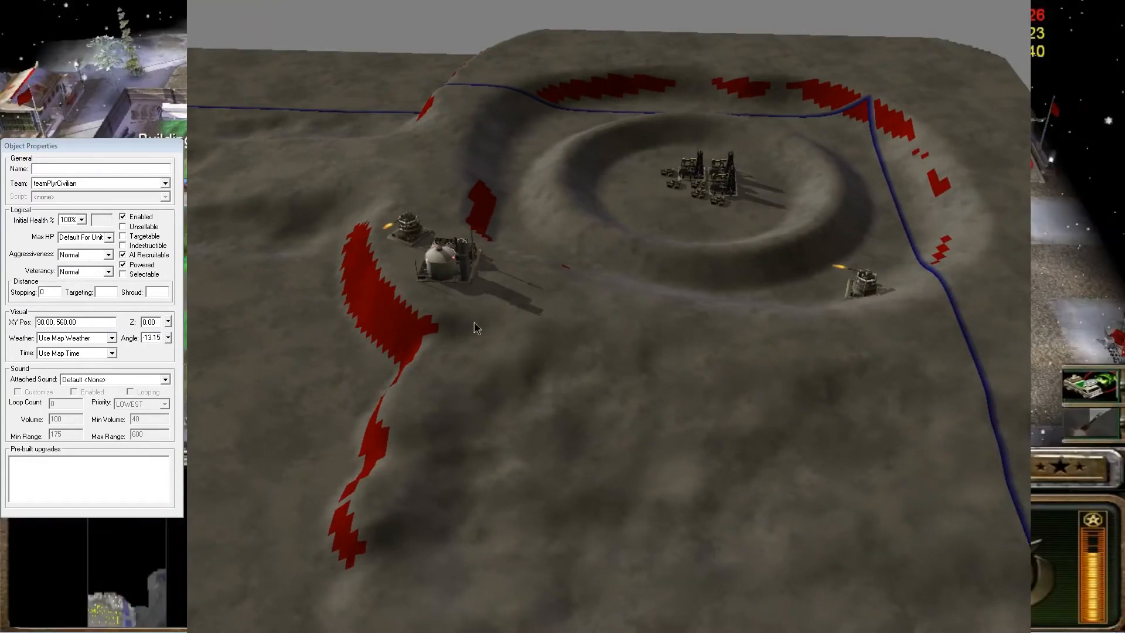
scroll(997, 411, up, 5)
middle_drag(722, 369, 698, 365)
scroll(698, 364, up, 5)
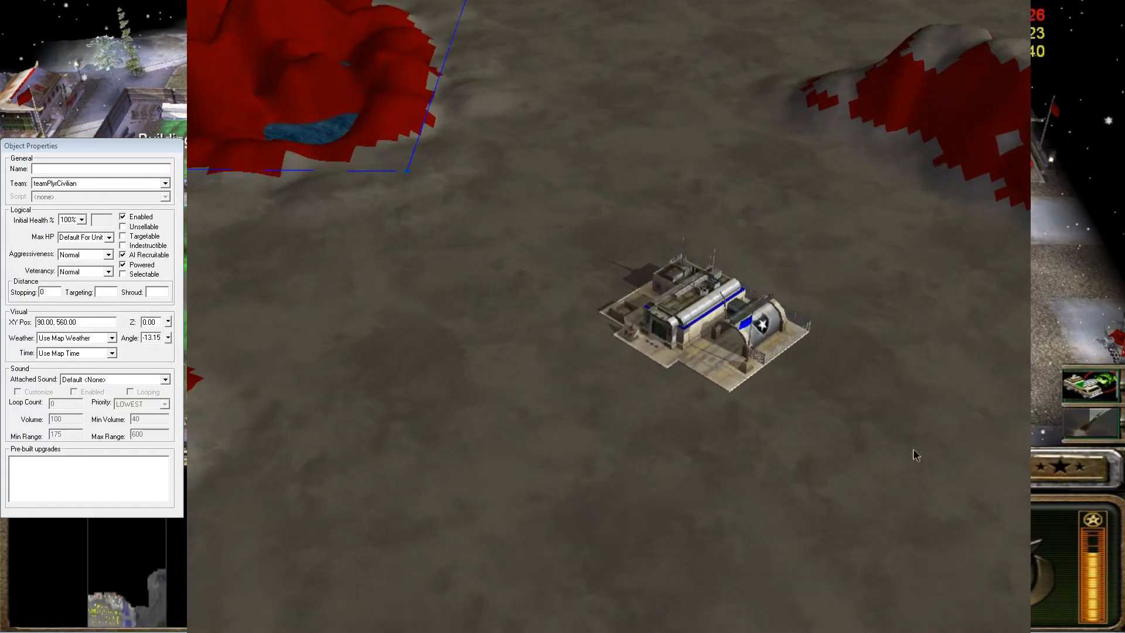
scroll(845, 447, down, 3)
middle_drag(823, 482, 454, 173)
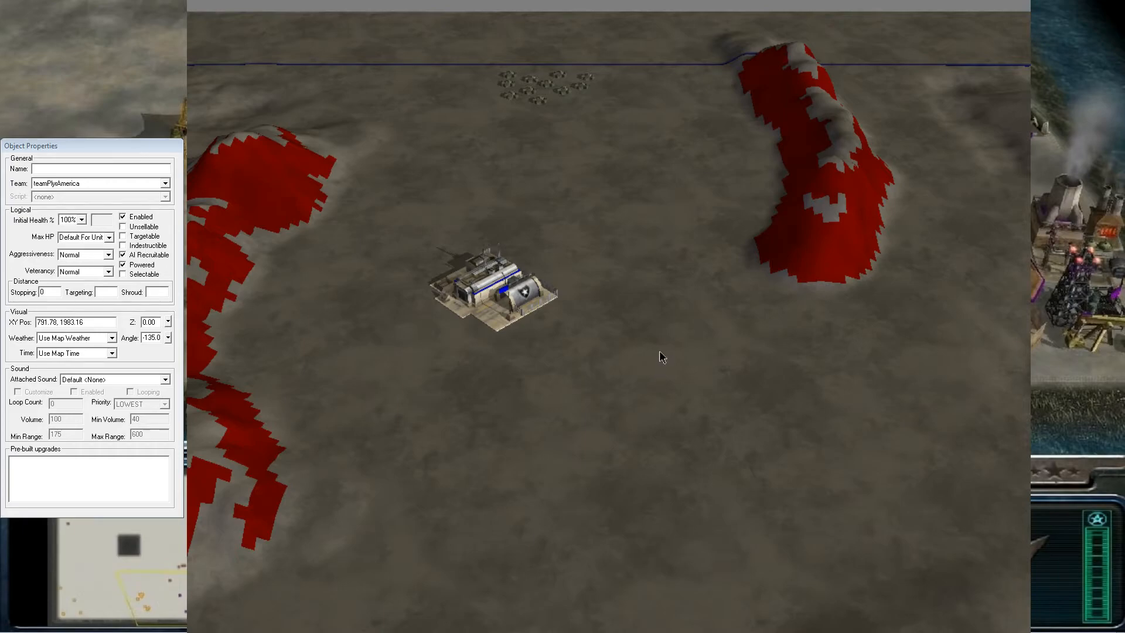
middle_drag(659, 357, 668, 295)
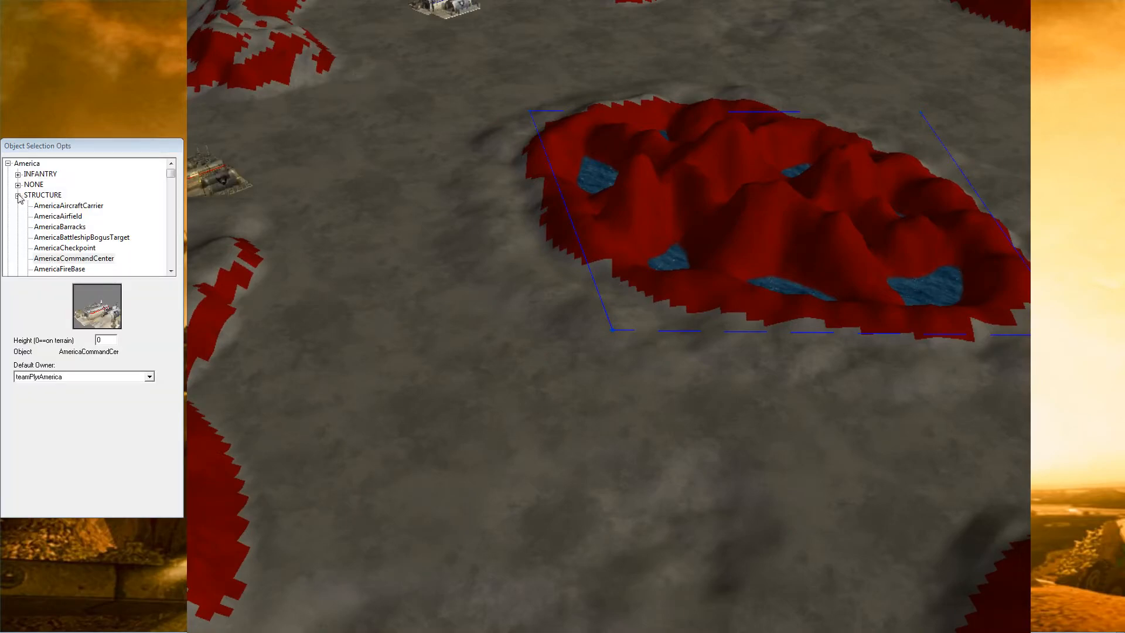
Switch the object library from the America structures to the civilian structures
click(17, 195)
click(8, 164)
click(24, 269)
scroll(35, 252, down, 3)
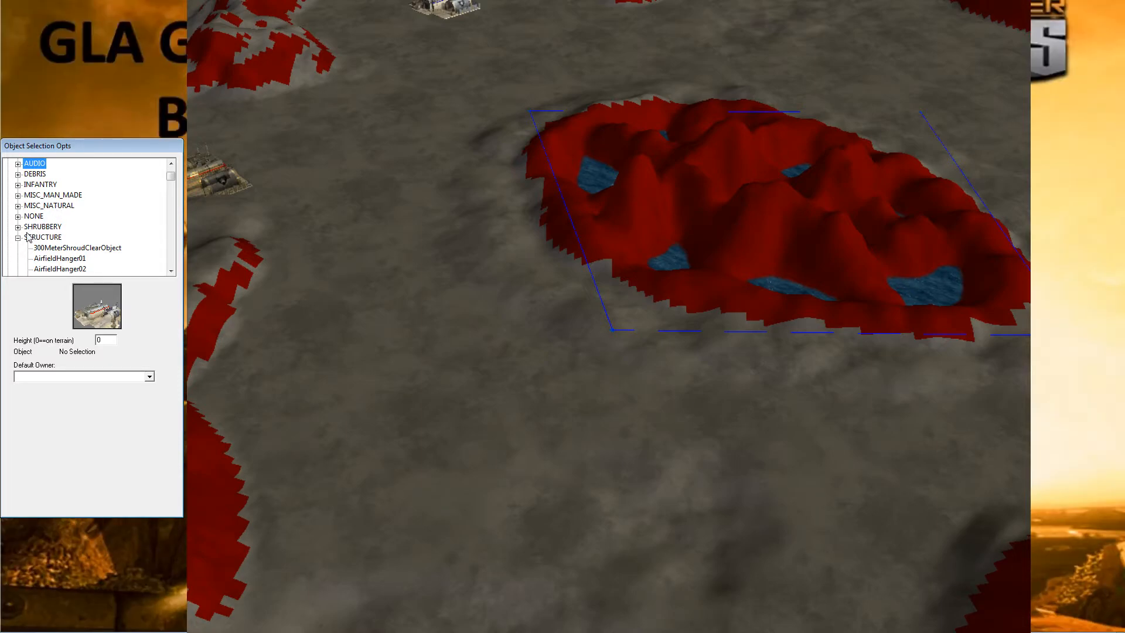
Browse the civilian structures from 300MeterShroudClearObject through the Asian buildings to the German town houses
click(56, 247)
key(Down)
key(Down)
key(Down)
key(Down)
key(Down)
key(Down)
key(Down)
key(Down)
key(Down)
key(Down)
key(Down)
key(Down)
key(Down)
key(Down)
key(Down)
key(Down)
key(Down)
key(Down)
key(Down)
key(Down)
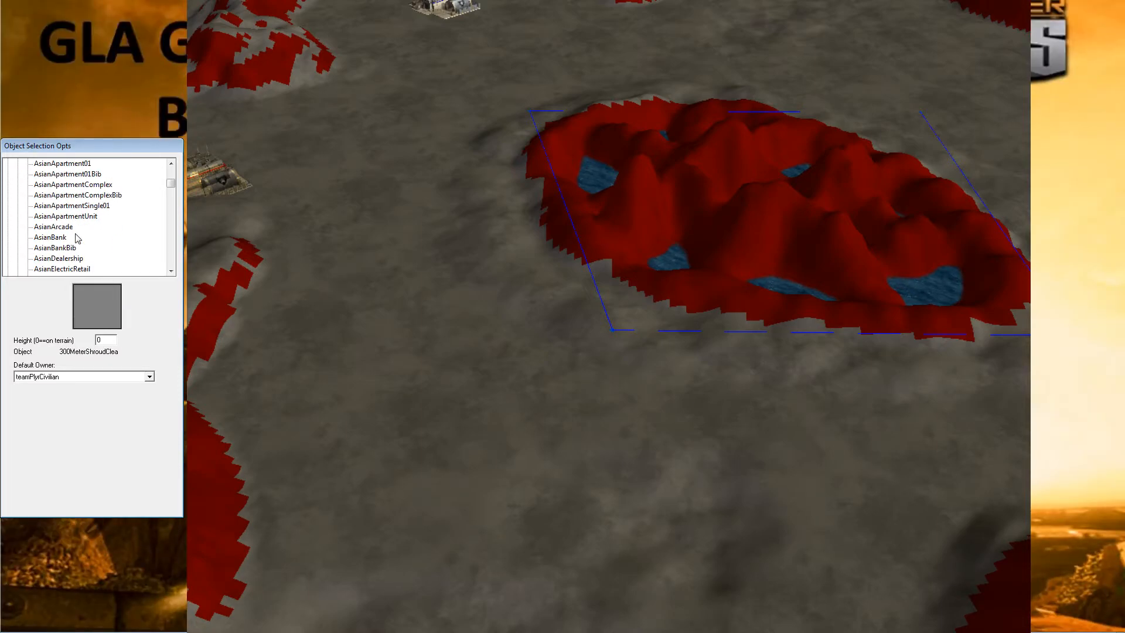
key(Down)
key(Down)
key(Down)
key(Down)
key(Down)
key(Down)
key(Down)
key(Down)
key(Down)
key(Down)
key(Down)
key(Down)
key(Down)
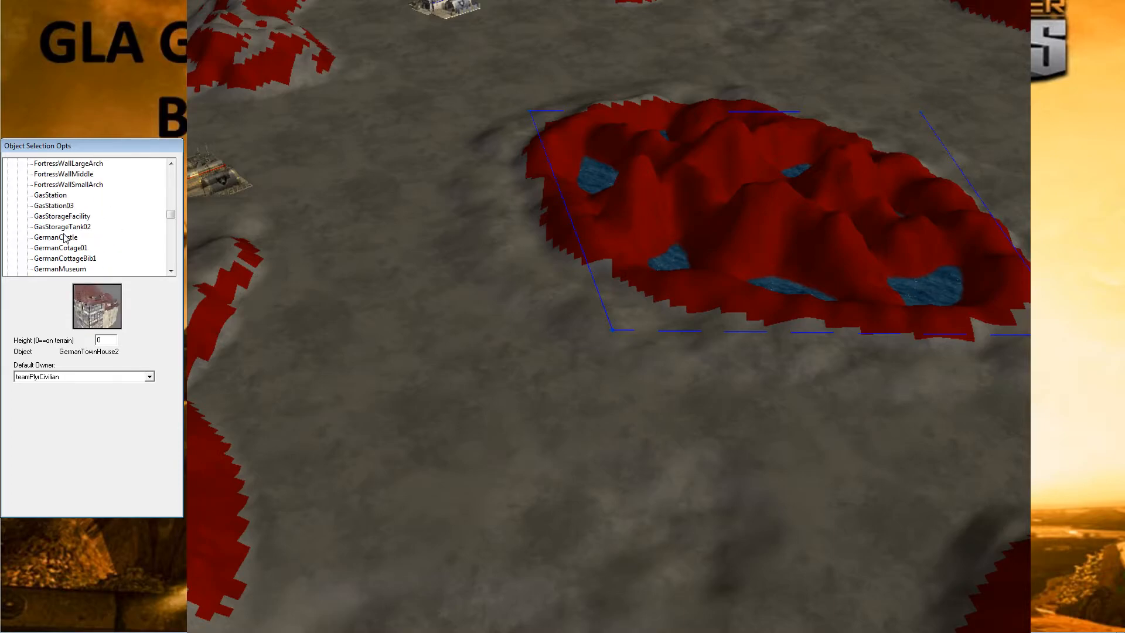
scroll(59, 246, up, 2)
scroll(59, 246, down, 4)
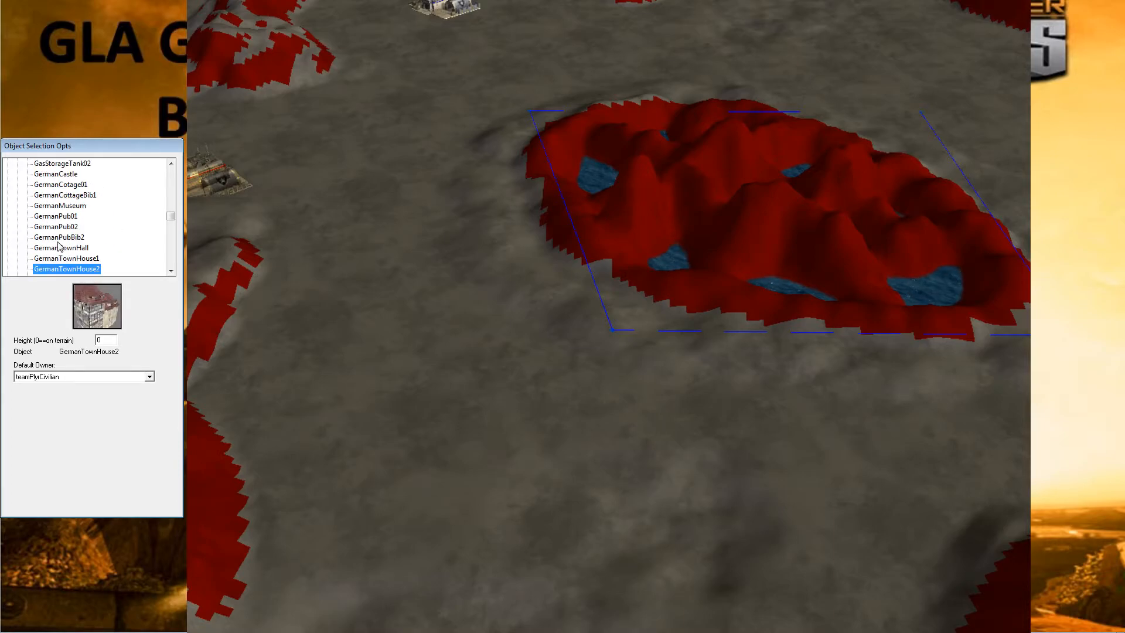
Choose GrassHut03 from the civilian structures and place one on the slope beside the storage tanks near the ring crater
click(59, 241)
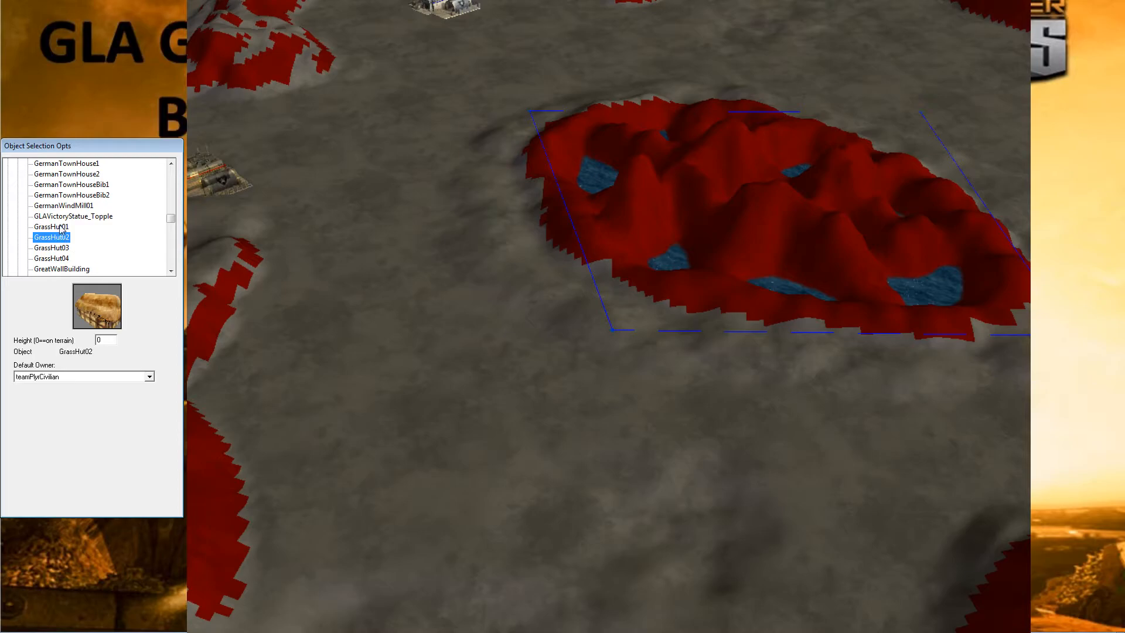
click(53, 247)
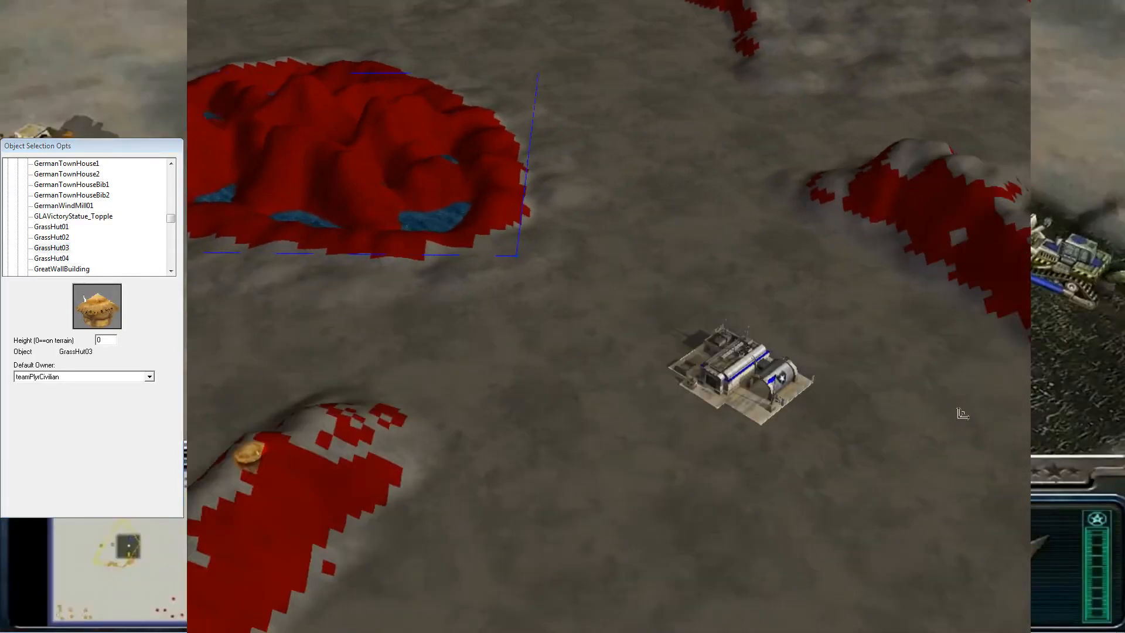
right_drag(962, 413, 693, 455)
click(605, 358)
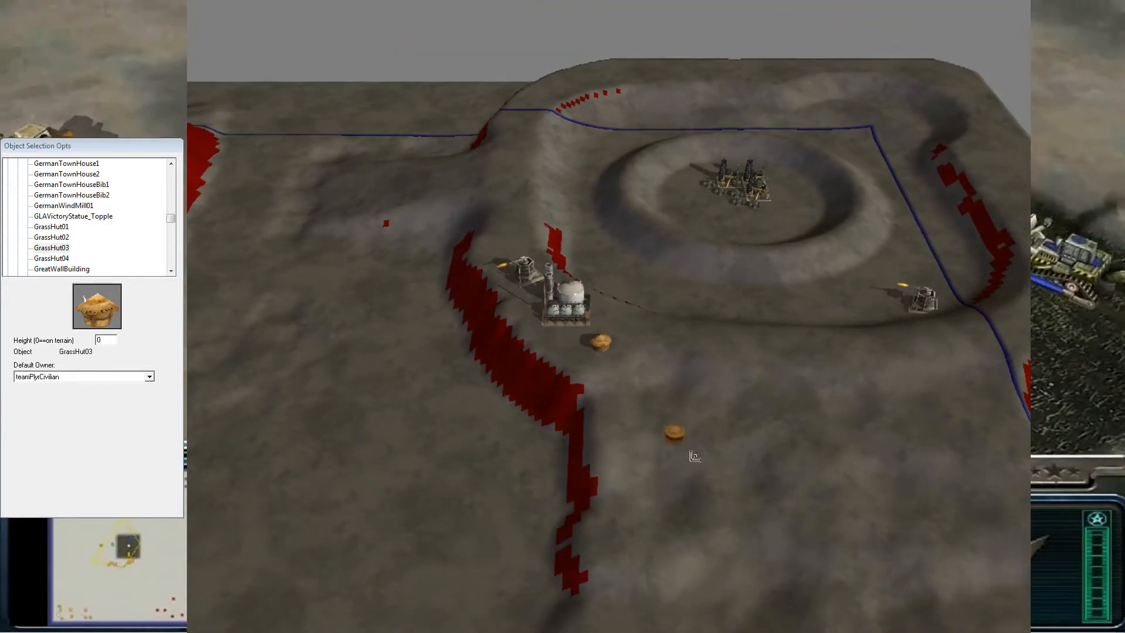
scroll(693, 454, up, 5)
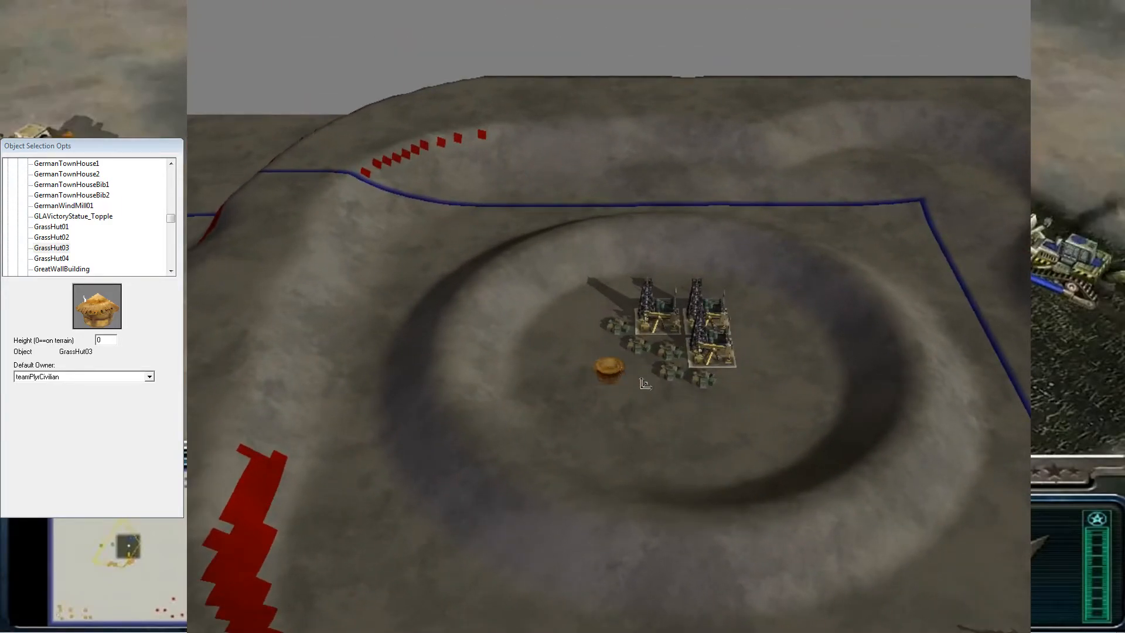
Place more GrassHut03 huts inside the ring crater and on the open ground around the mountain and ridges
right_drag(779, 372, 533, 539)
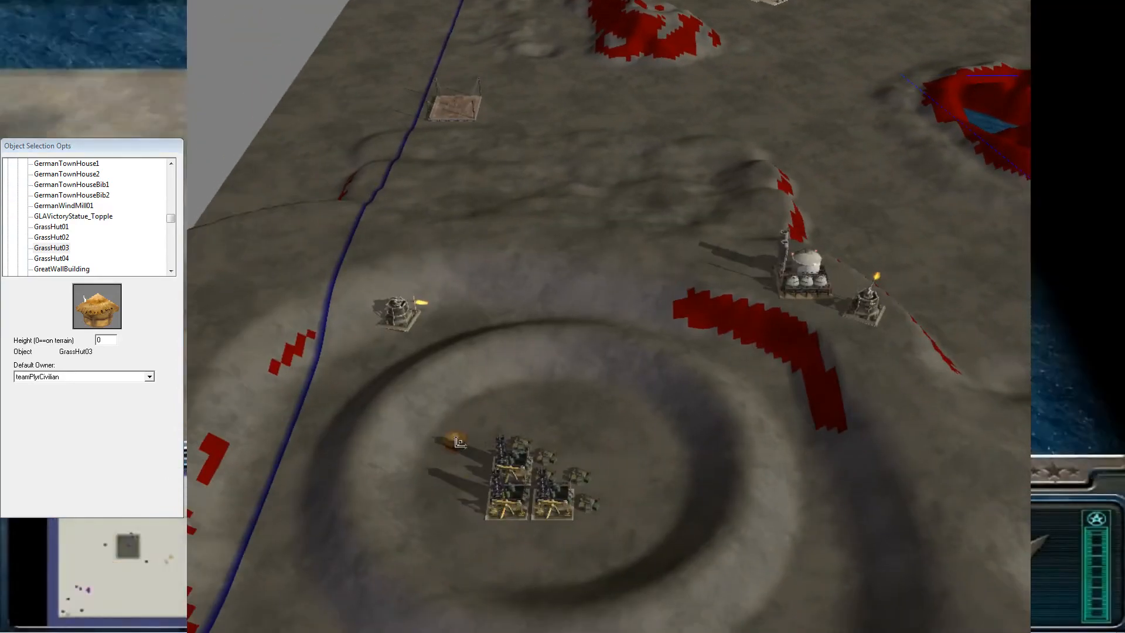
right_drag(718, 370, 520, 350)
right_drag(523, 412, 653, 299)
click(559, 366)
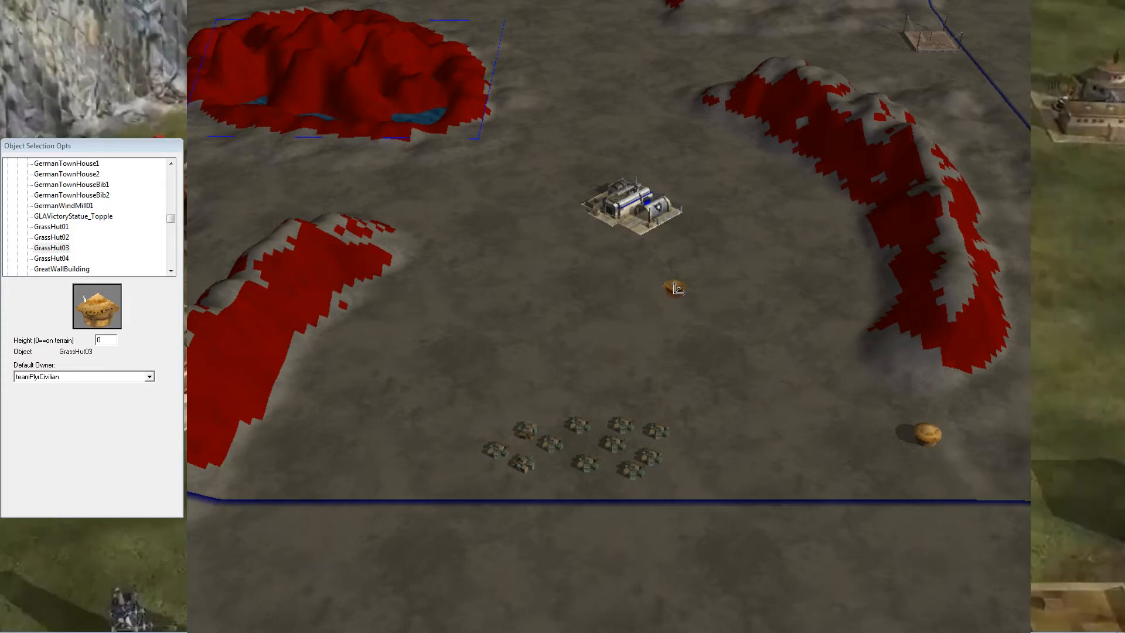
Examine the broad slope between the storage tanks, the ring crater and the square pad by the map border
right_drag(662, 367, 690, 173)
right_drag(716, 351, 747, 217)
right_drag(681, 333, 747, 309)
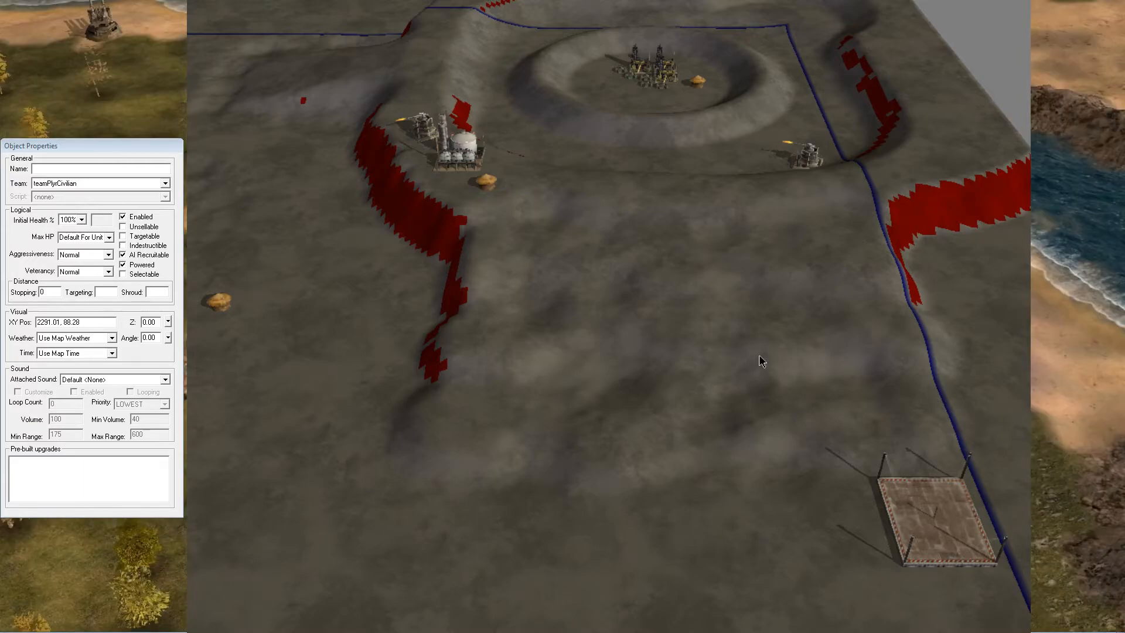
scroll(682, 323, up, 8)
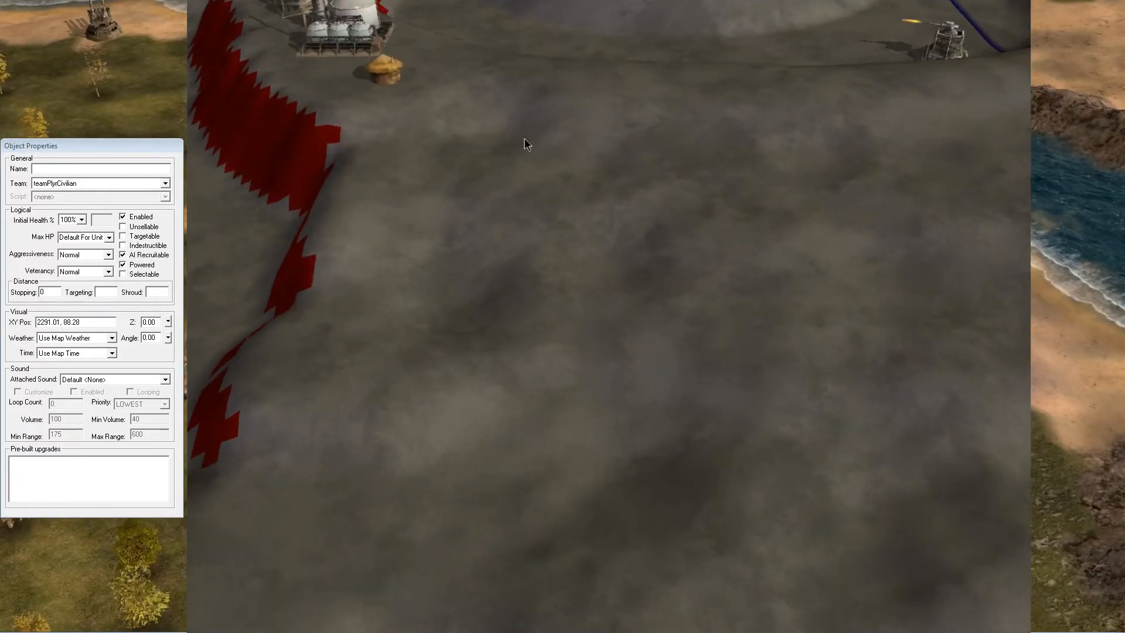
scroll(637, 298, down, 1)
scroll(637, 298, down, 3)
right_drag(669, 293, 941, 417)
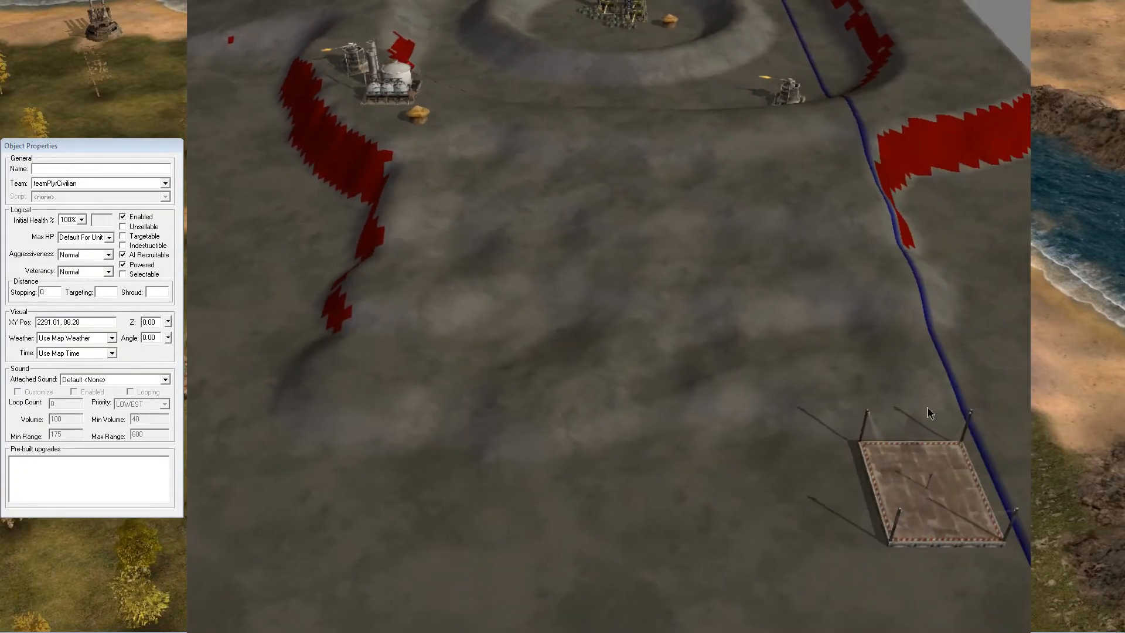
right_drag(732, 370, 746, 285)
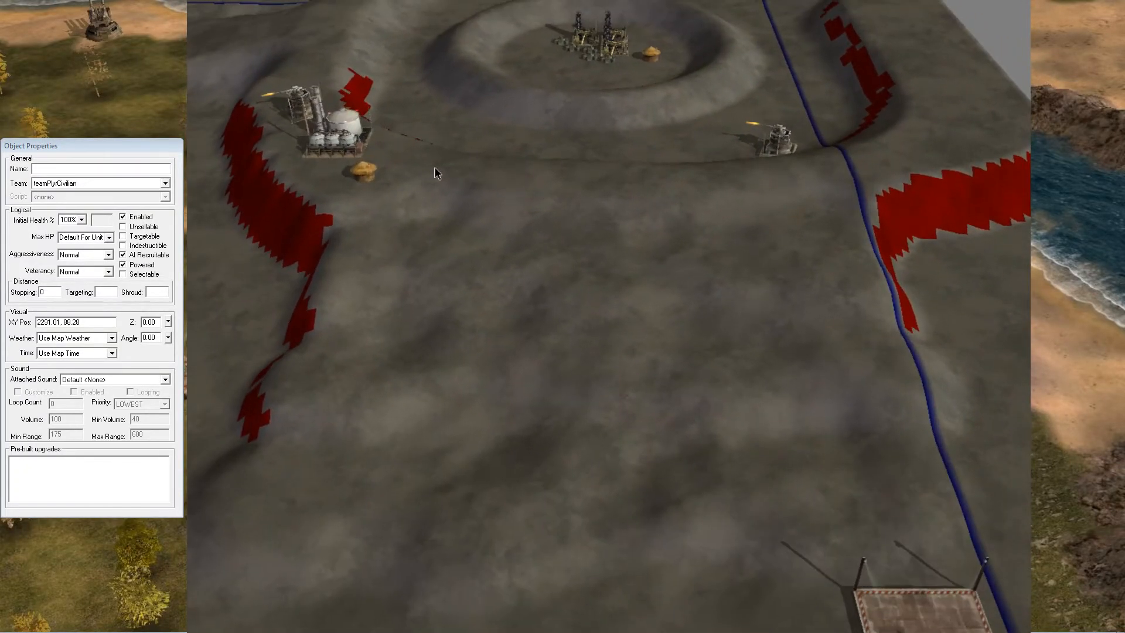
Roughen the ramp up to the ring crater using the terrain brush with width 3, feather width 3 and height 3
right_drag(807, 434, 631, 278)
right_drag(735, 443, 609, 333)
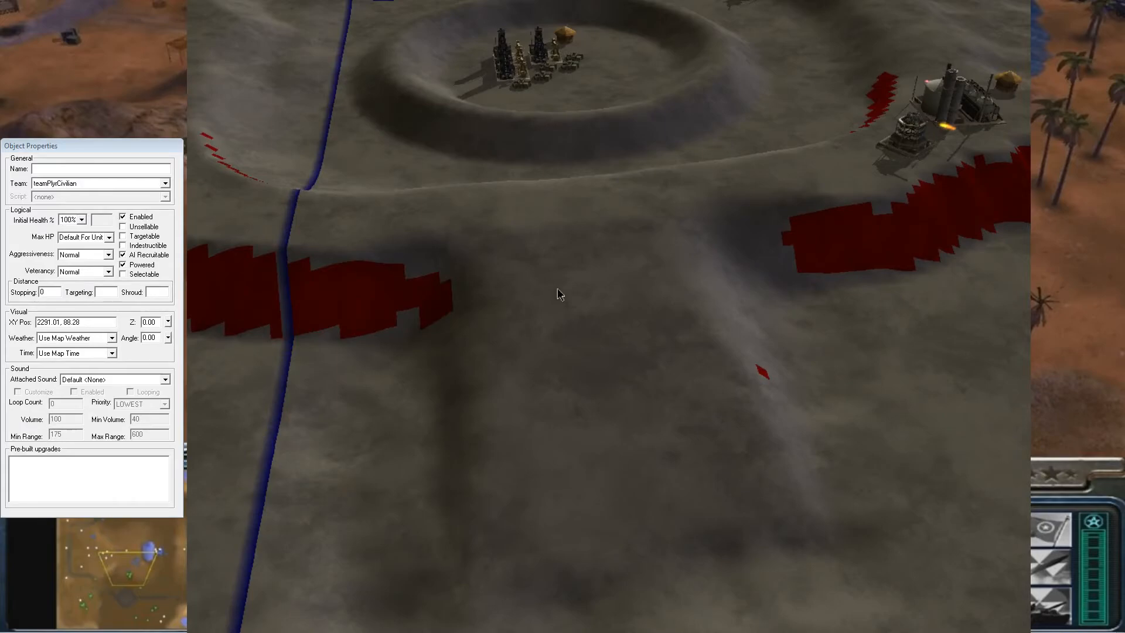
right_drag(697, 406, 619, 287)
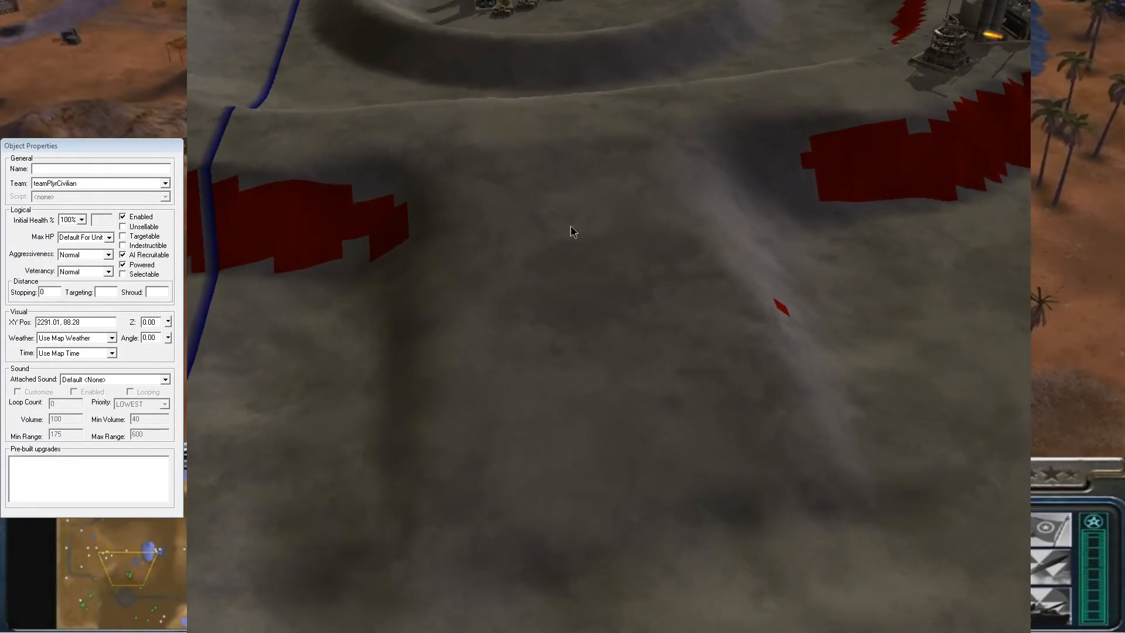
click(417, 2)
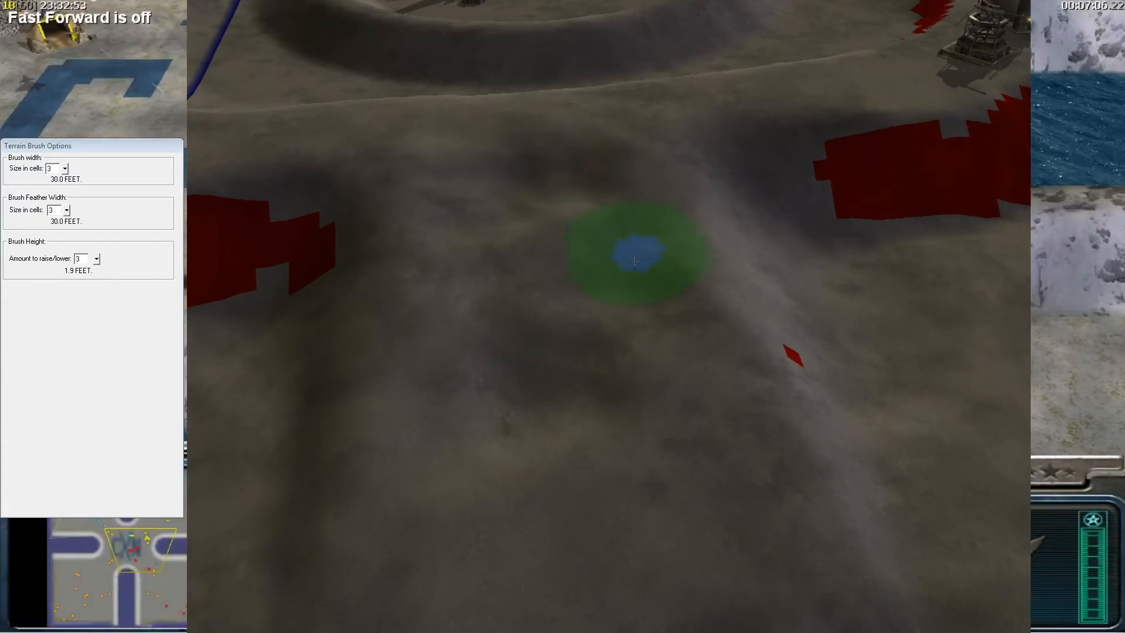
right_drag(627, 238, 585, 268)
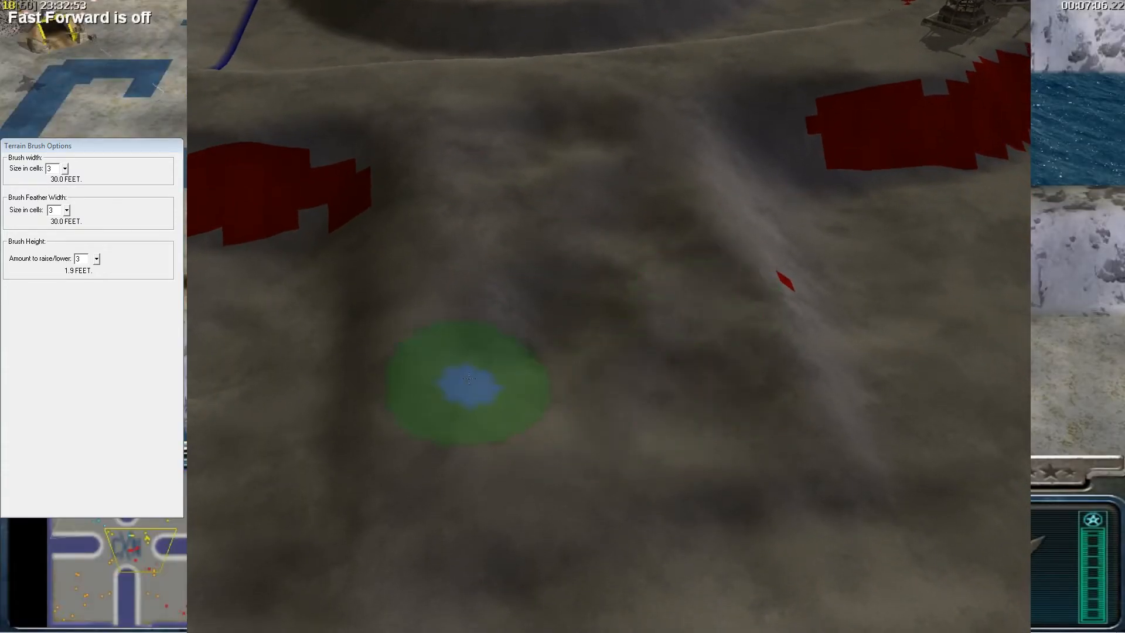
click(427, 201)
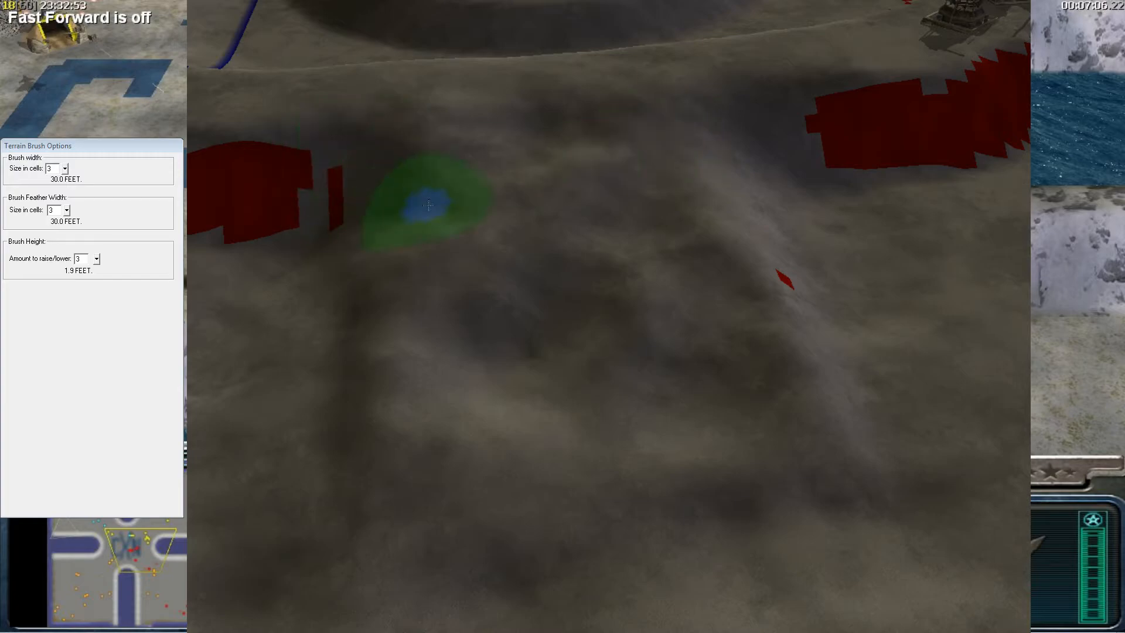
click(404, 183)
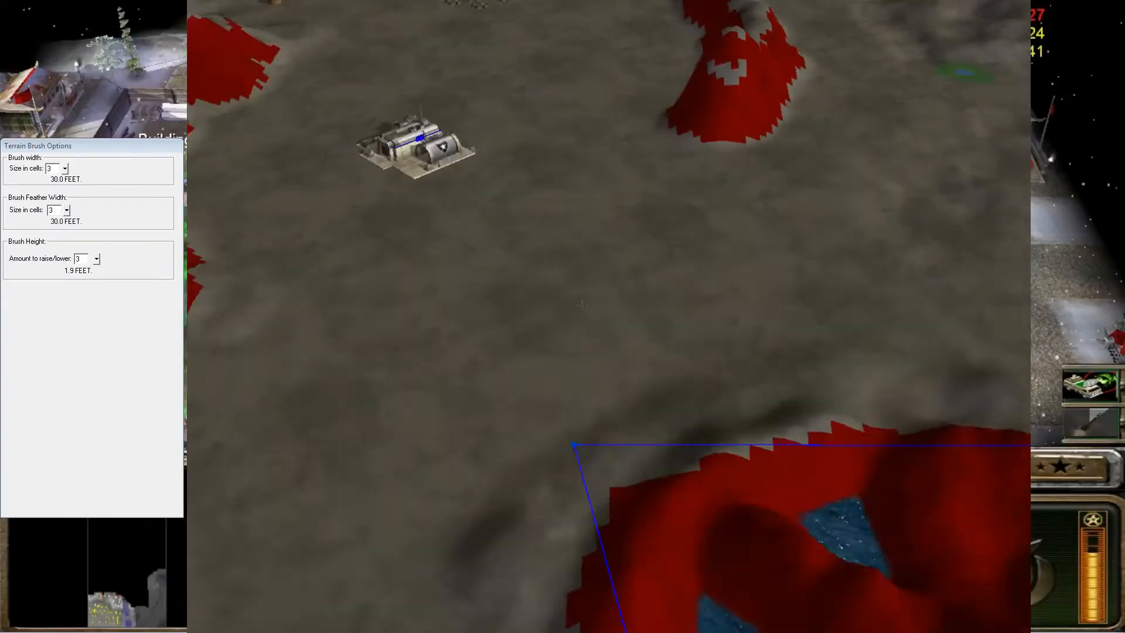
Extend the uneven mounds across the slope from the storage tanks to the square pad with the same terrain brush
middle_drag(703, 410, 547, 363)
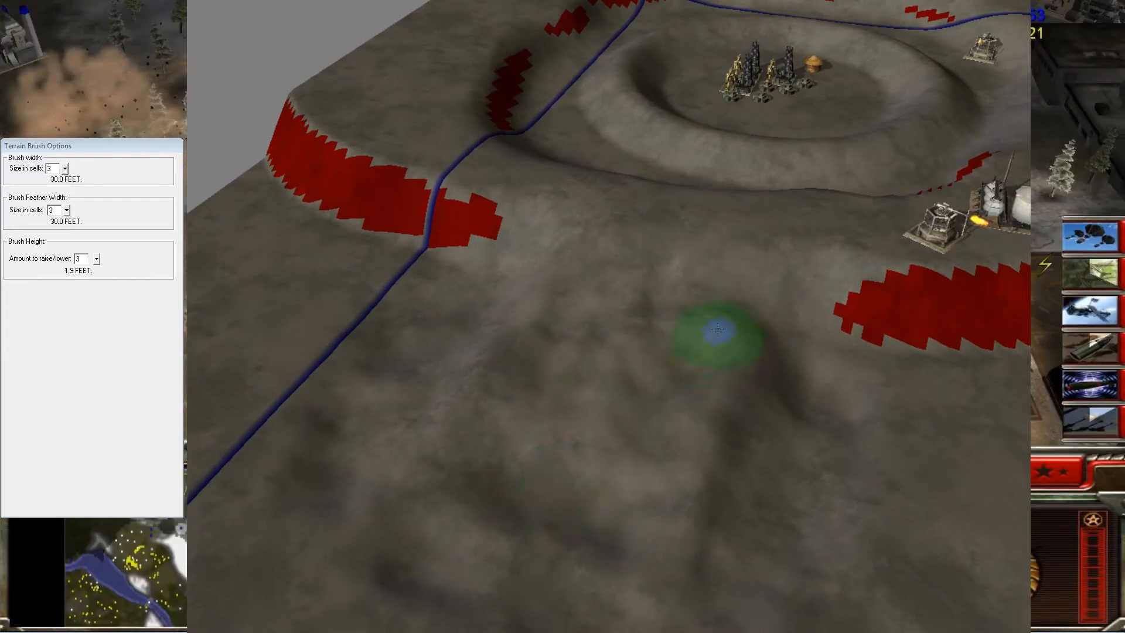
middle_click(684, 341)
scroll(660, 375, down, 5)
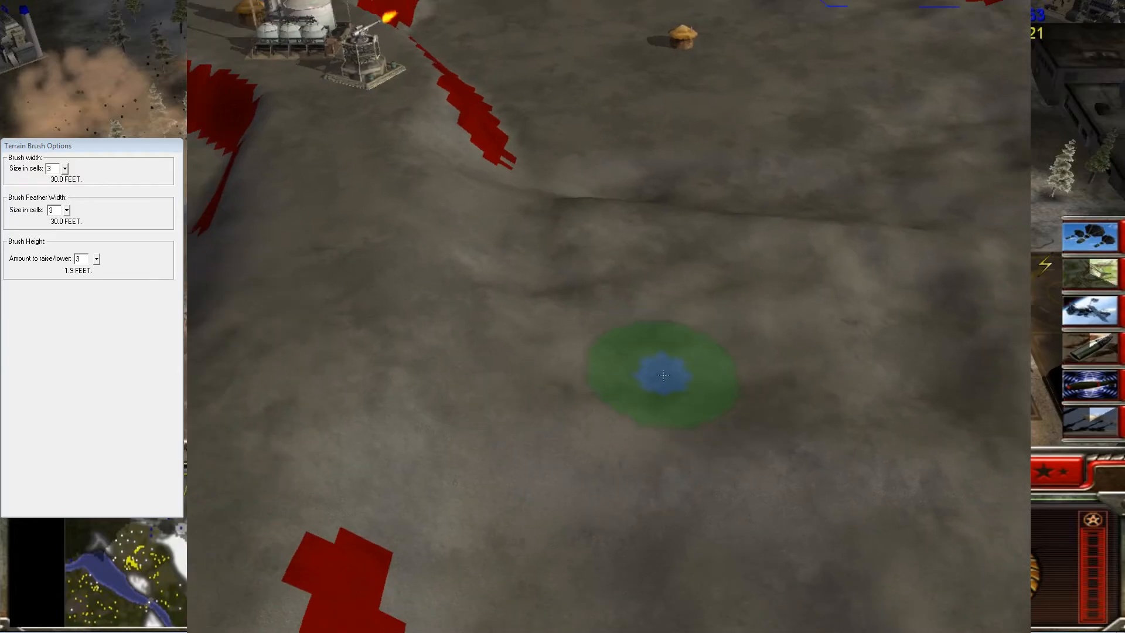
scroll(657, 385, down, 2)
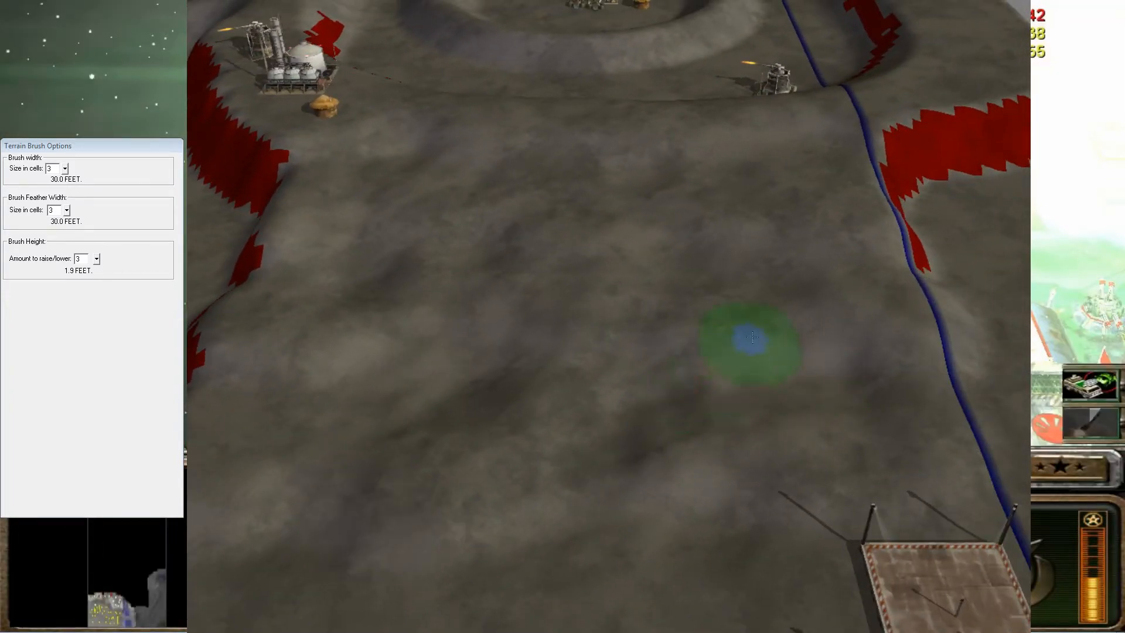
scroll(720, 350, down, 3)
Switch to the 25-cell feather brush and set its filter radius and feather rate to 7
middle_drag(673, 314, 612, 306)
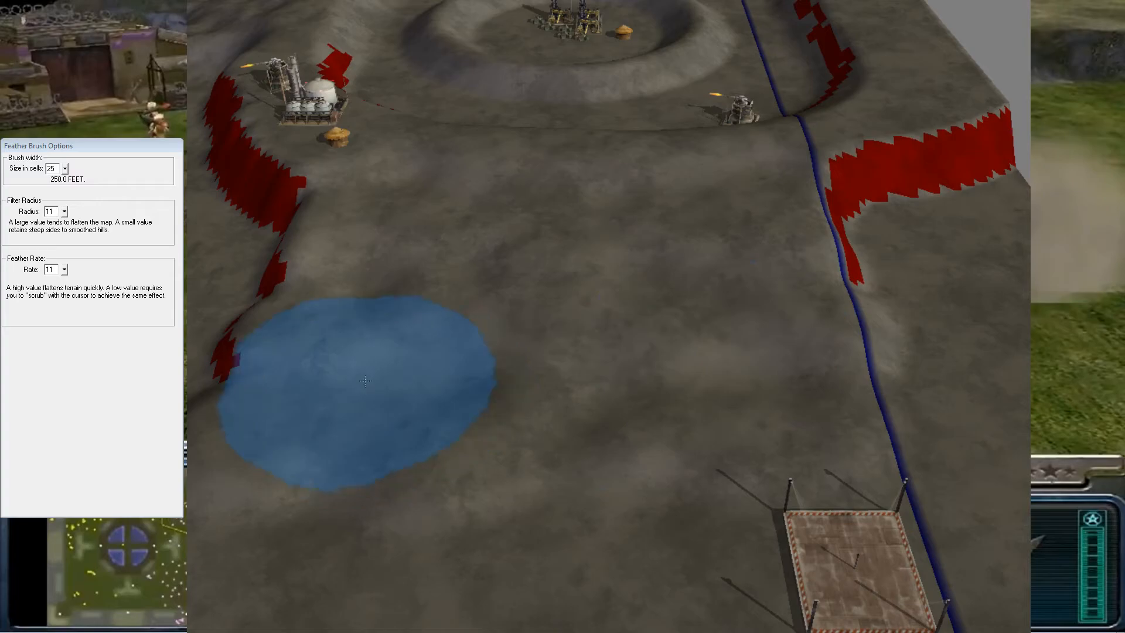
mouse_move(588, 299)
middle_down()
mouse_move(586, 220)
mouse_move(625, 361)
middle_up()
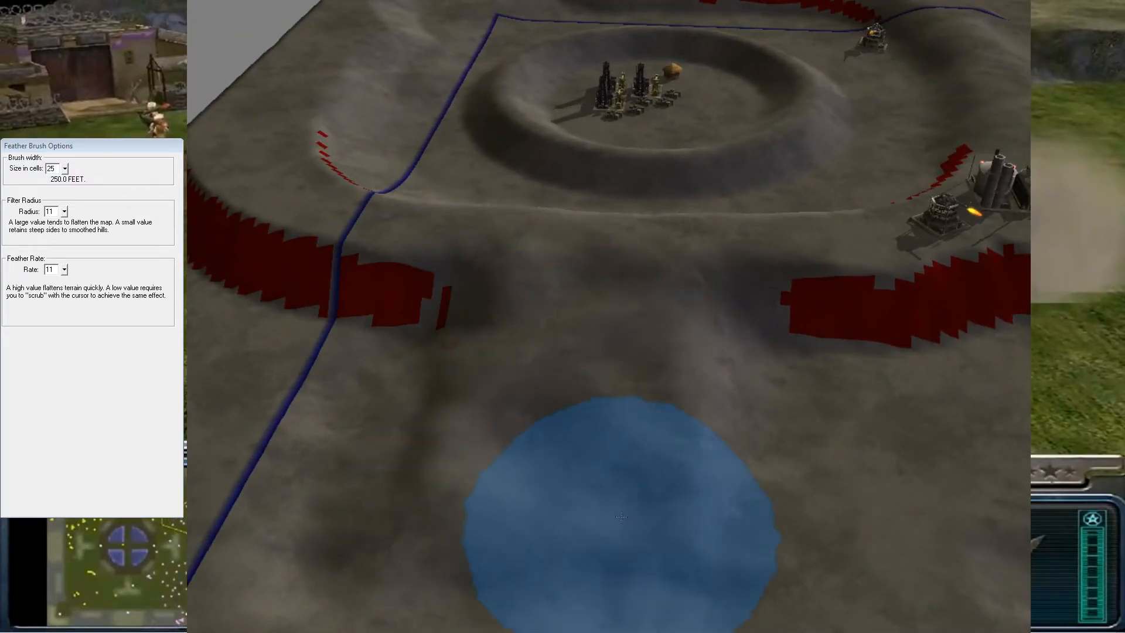
mouse_move(518, 460)
middle_down()
mouse_move(529, 510)
mouse_move(515, 521)
middle_up()
right_drag(515, 520, 521, 246)
right_drag(510, 585, 433, 169)
mouse_move(761, 556)
right_down()
mouse_move(683, 348)
mouse_move(104, 286)
right_up()
drag(57, 271, 10, 275)
text(77)
Smooth the roughened slope between the ring crater, the storage tanks and the square pad with the feather brush
right_drag(404, 381, 481, 366)
mouse_move(480, 366)
middle_down()
mouse_move(532, 249)
mouse_move(489, 273)
middle_up()
drag(498, 332, 508, 321)
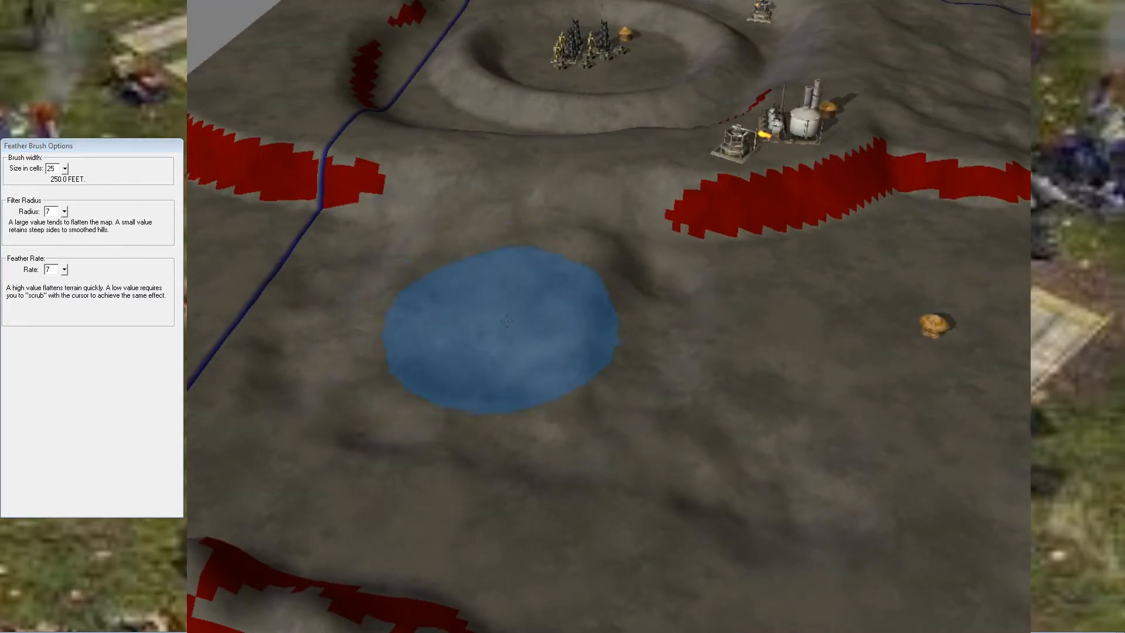
middle_drag(508, 321, 512, 410)
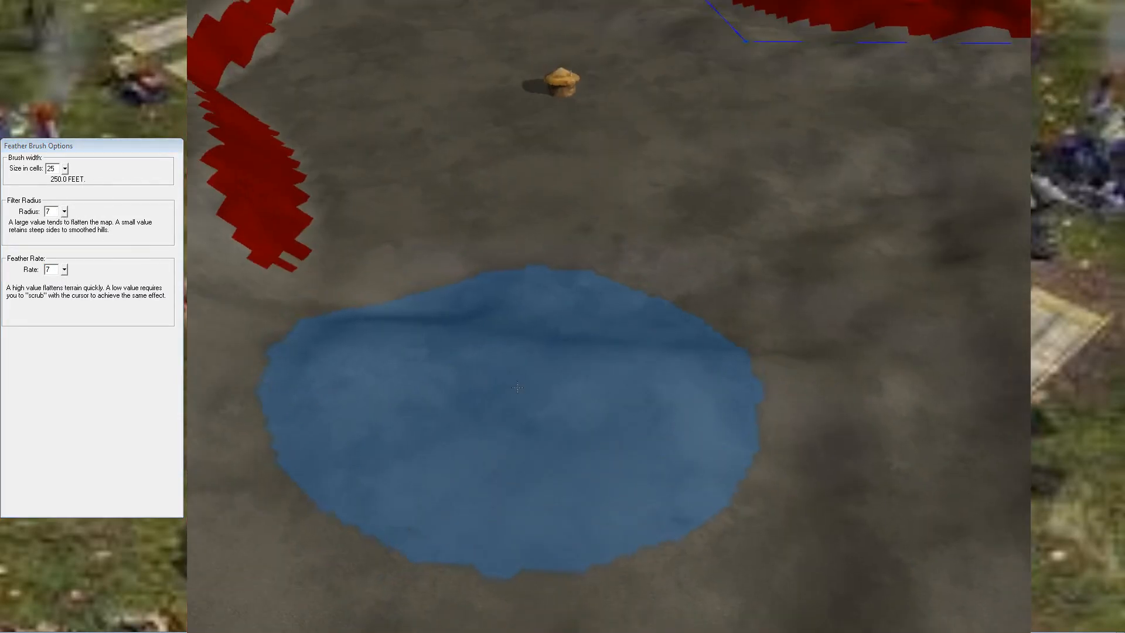
right_drag(512, 410, 421, 363)
mouse_move(422, 363)
right_down()
mouse_move(375, 361)
mouse_move(475, 276)
right_up()
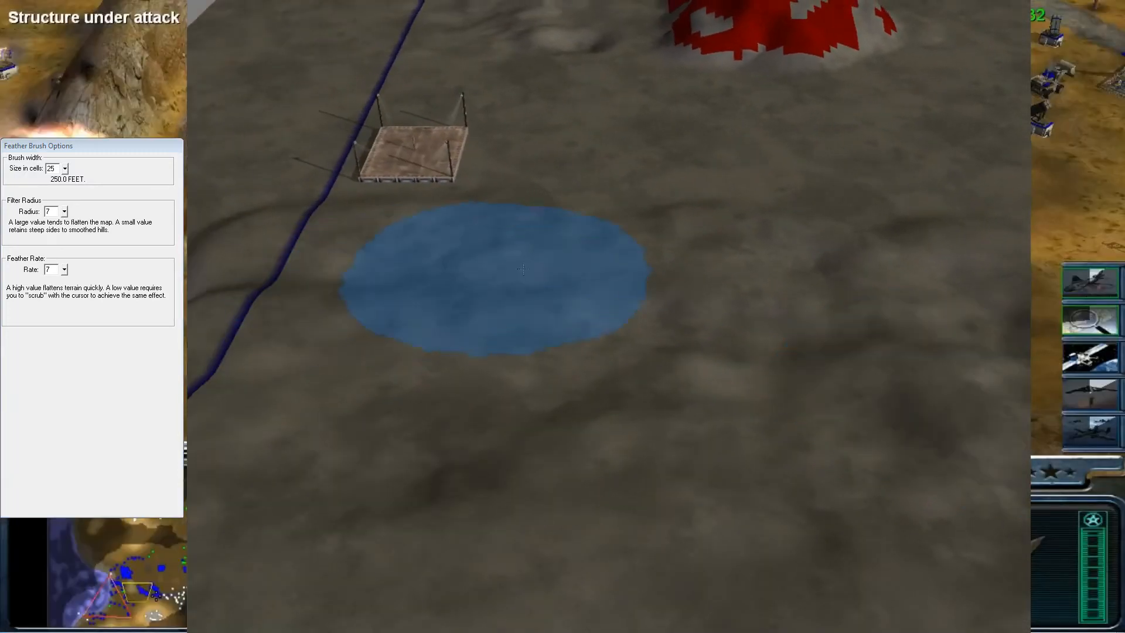
right_drag(387, 423, 374, 291)
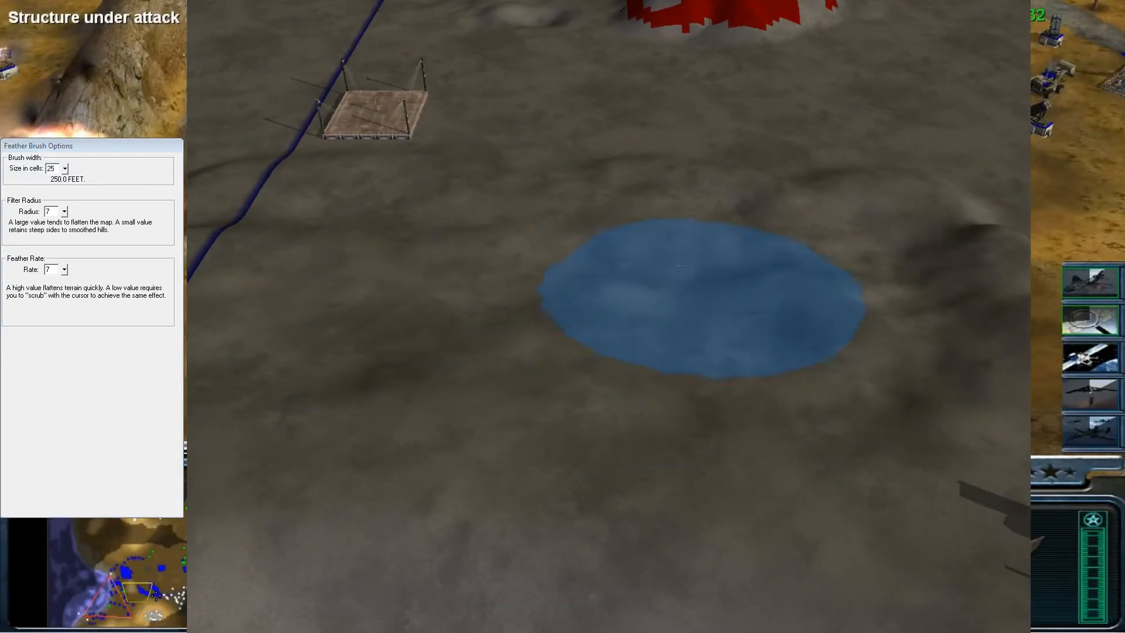
right_drag(890, 308, 697, 302)
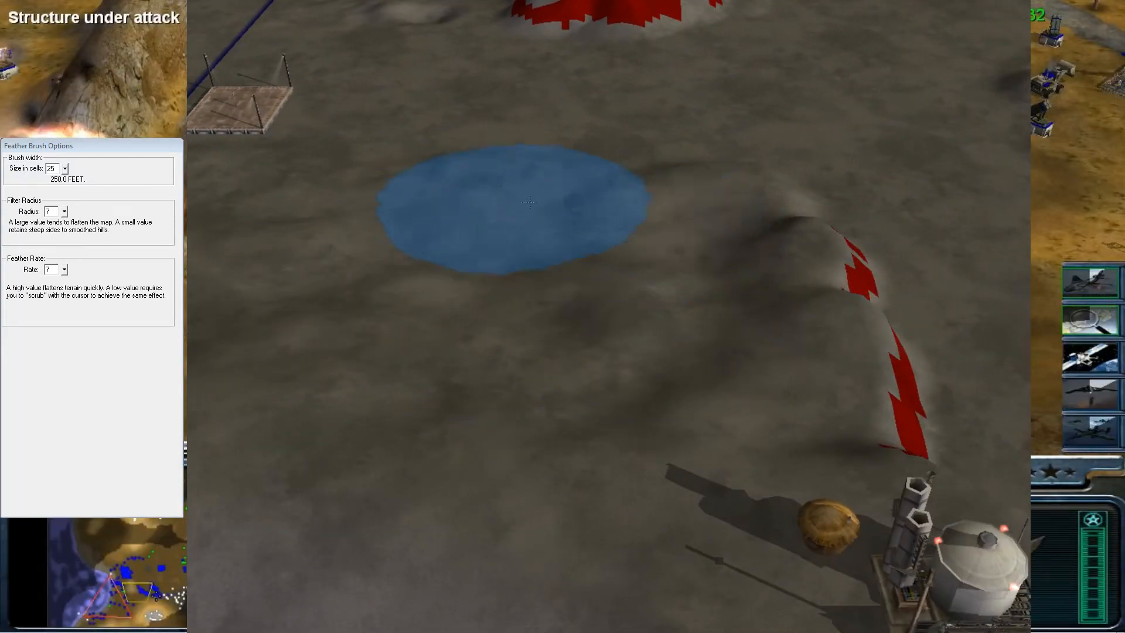
scroll(516, 208, up, 3)
scroll(544, 290, down, 5)
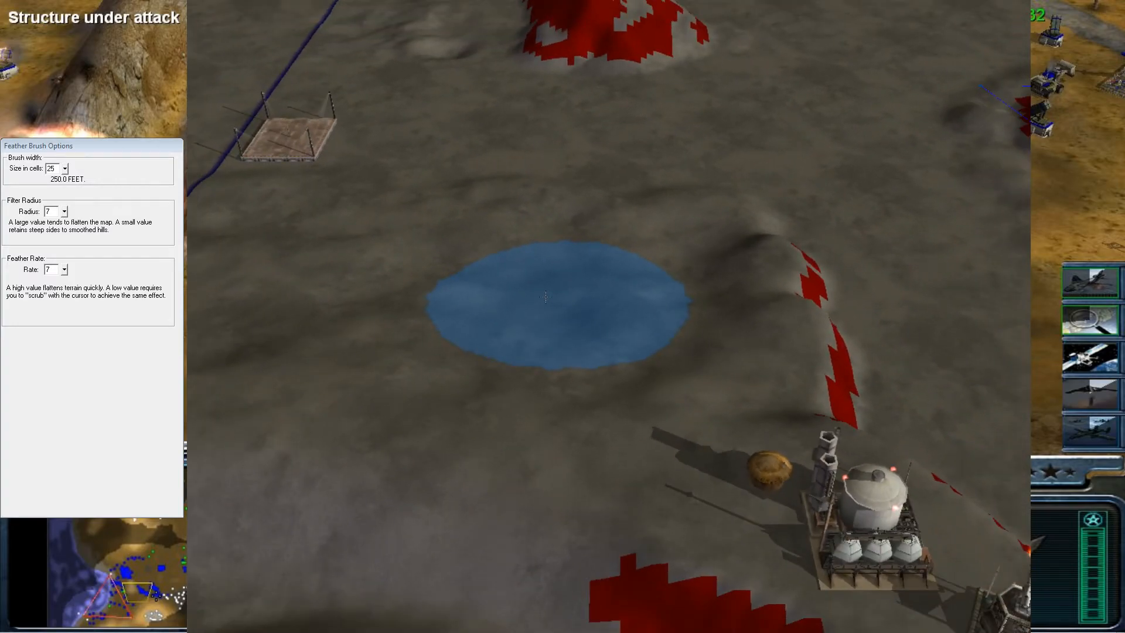
Examine the central mountain, the side ridges and the smoothed slope across the map
right_click(546, 297)
scroll(546, 299, down, 4)
right_drag(541, 352, 827, 267)
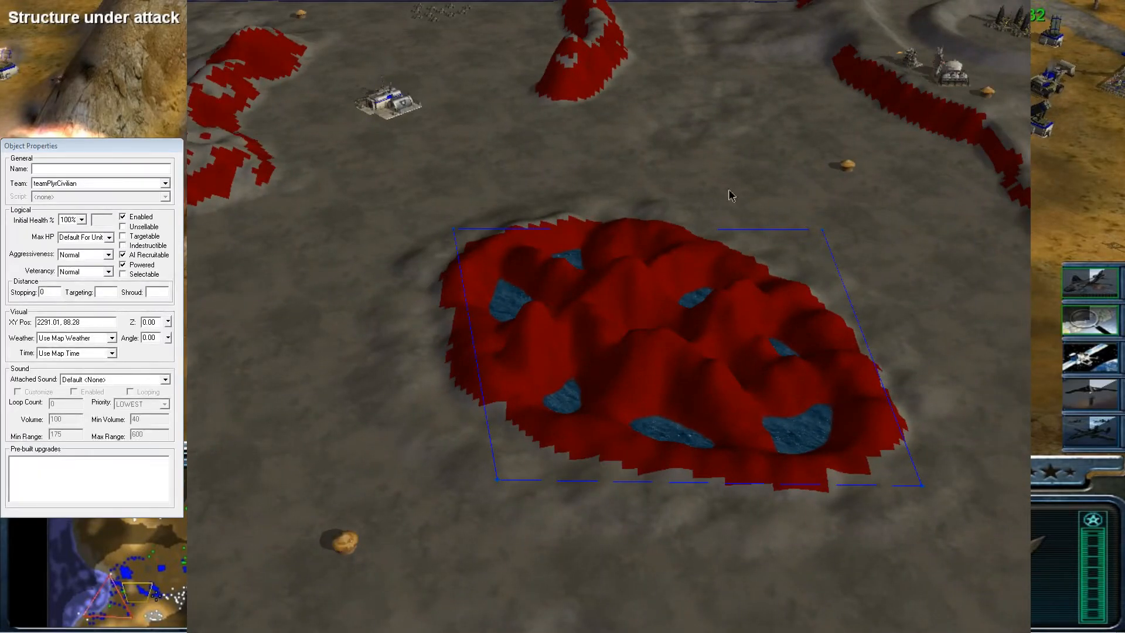
right_drag(745, 200, 896, 410)
right_drag(665, 379, 907, 346)
right_drag(796, 398, 801, 232)
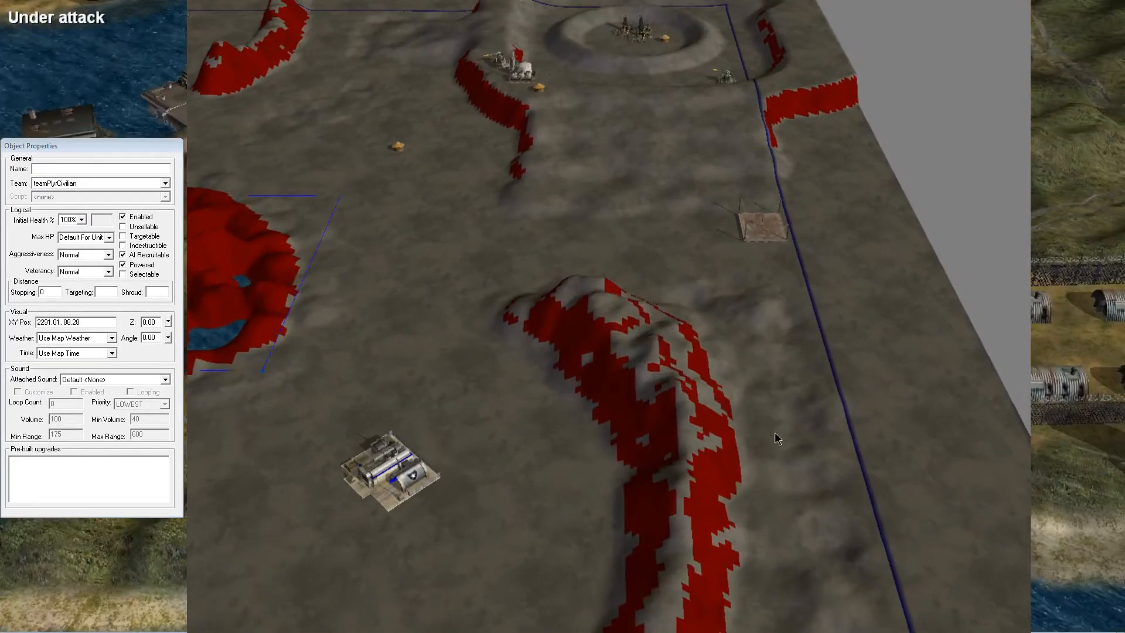
right_drag(776, 437, 674, 332)
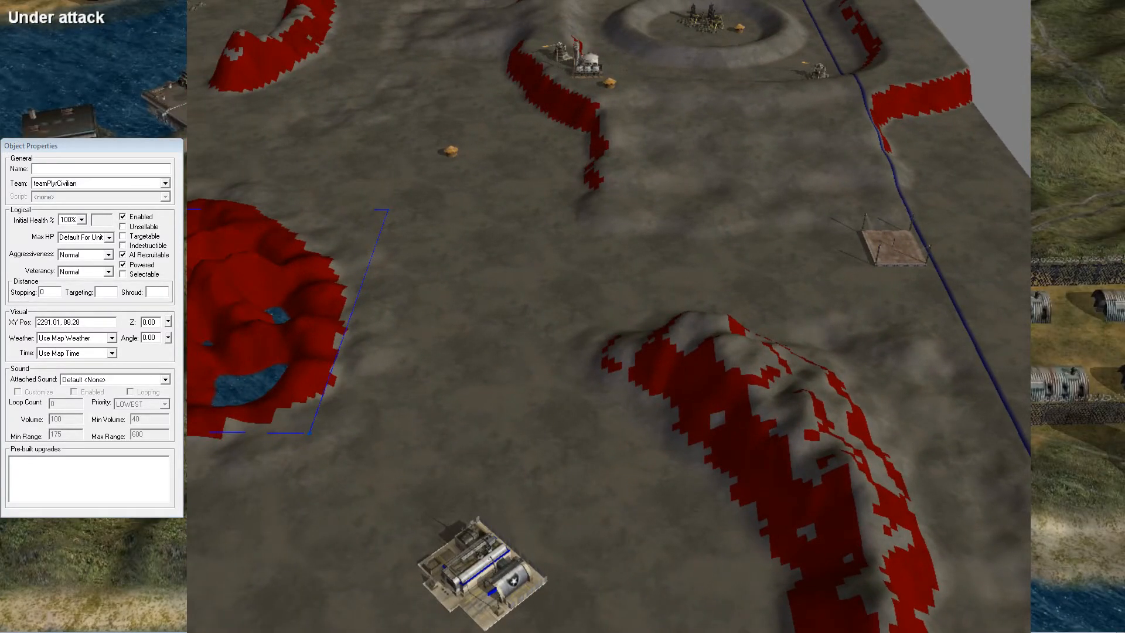
Turn off passable/impassable terrain painting and browse the GRASS_ACCENT textures down to DirtType3
key(t)
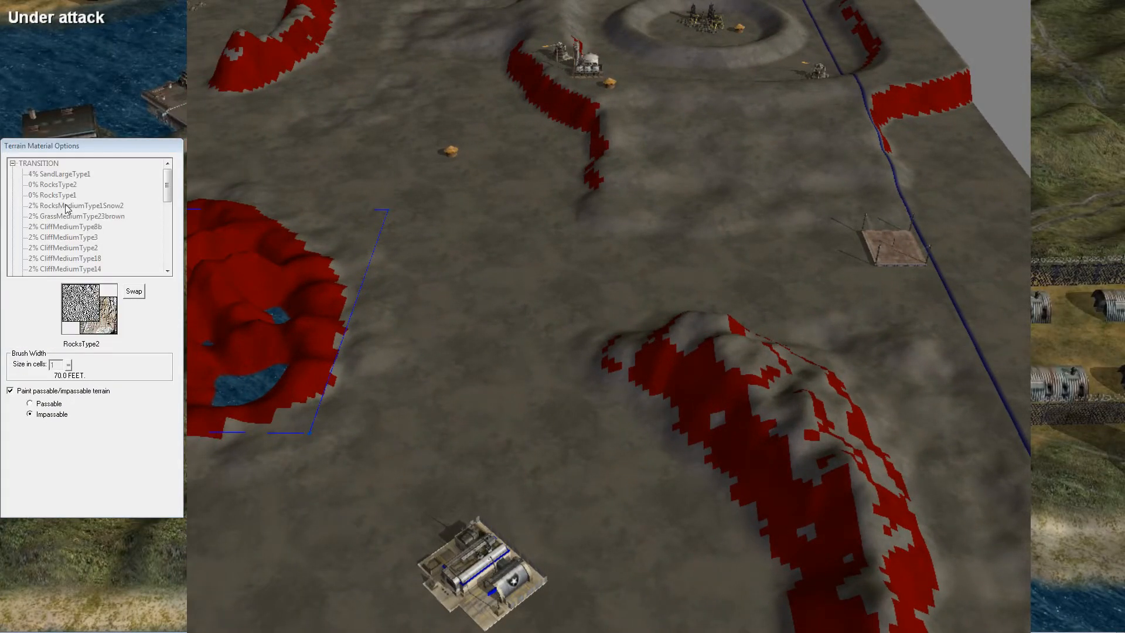
click(41, 391)
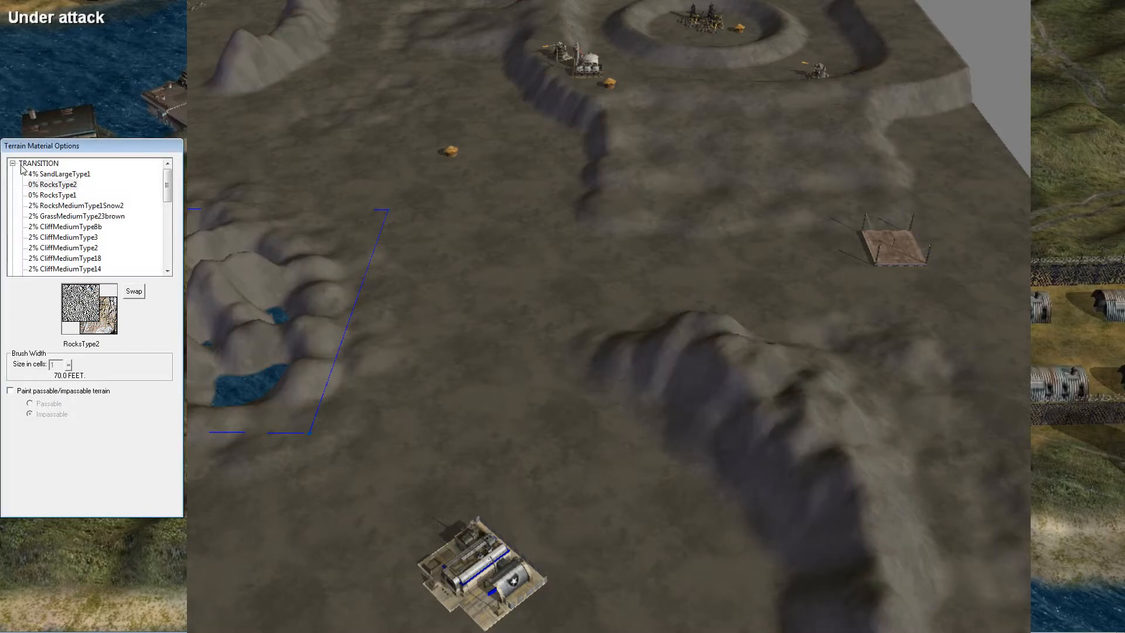
click(12, 237)
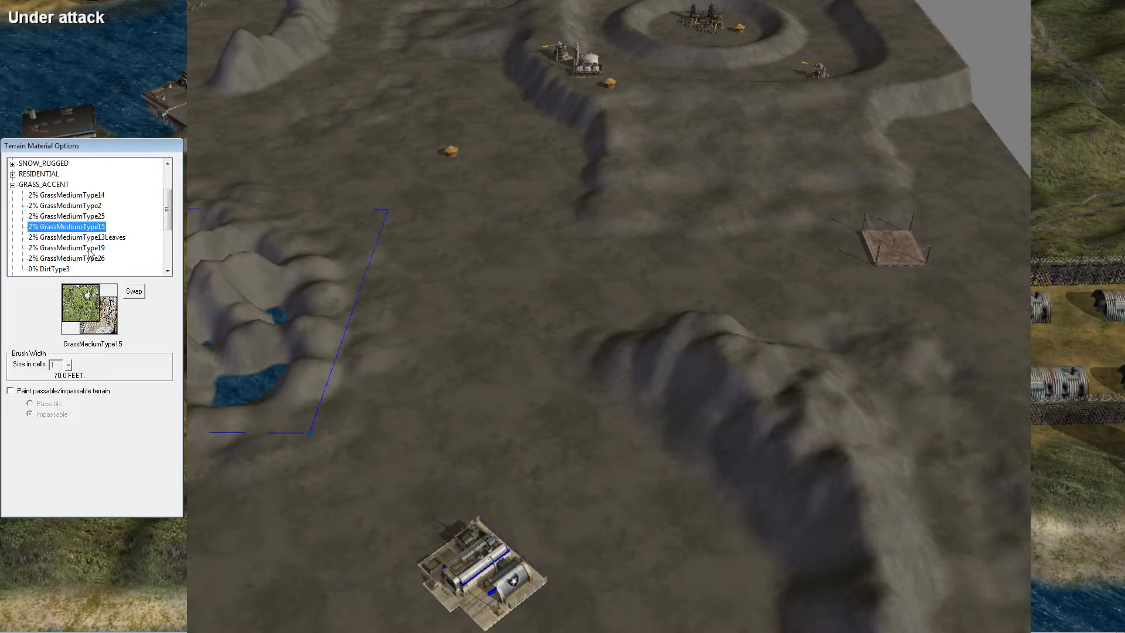
key(Down)
key(Down)
key(Down)
key(Down)
key(Down)
key(Down)
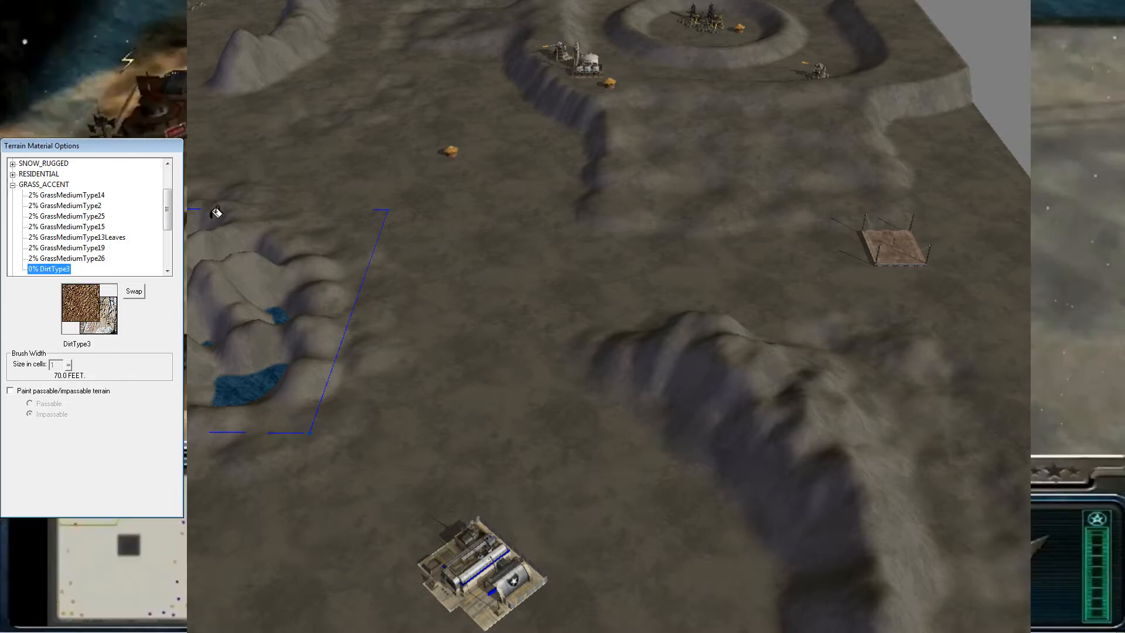
Fill the map's terrain with the GrassMediumType8 texture from the GRASS_COBBLESTONE group
click(587, 243)
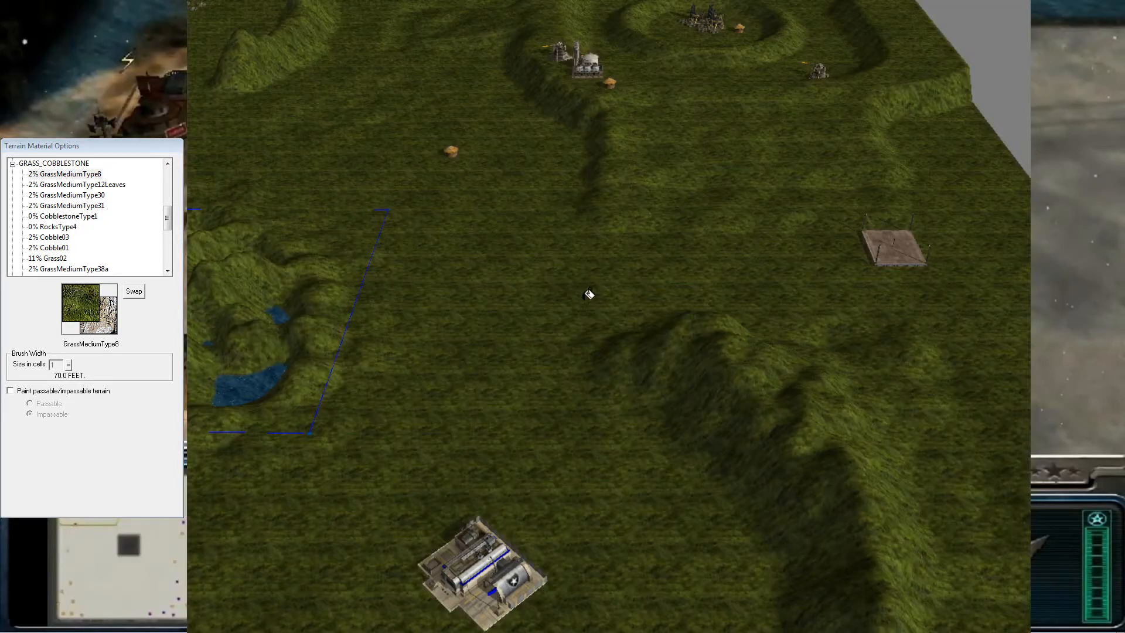
scroll(588, 332, down, 2)
right_drag(670, 254, 635, 301)
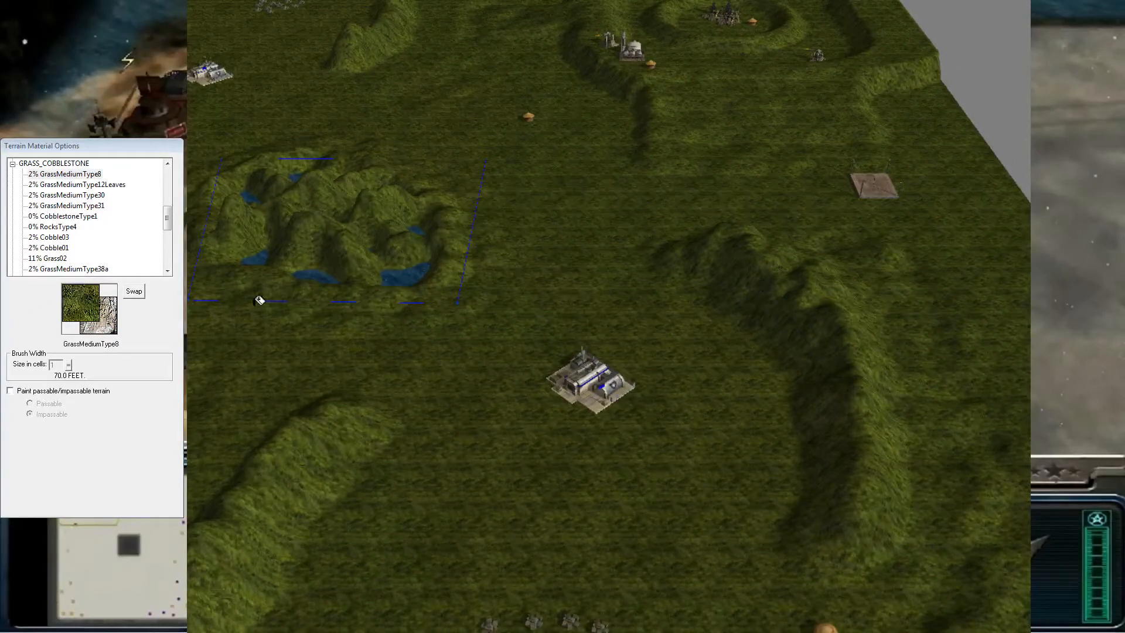
scroll(540, 317, up, 3)
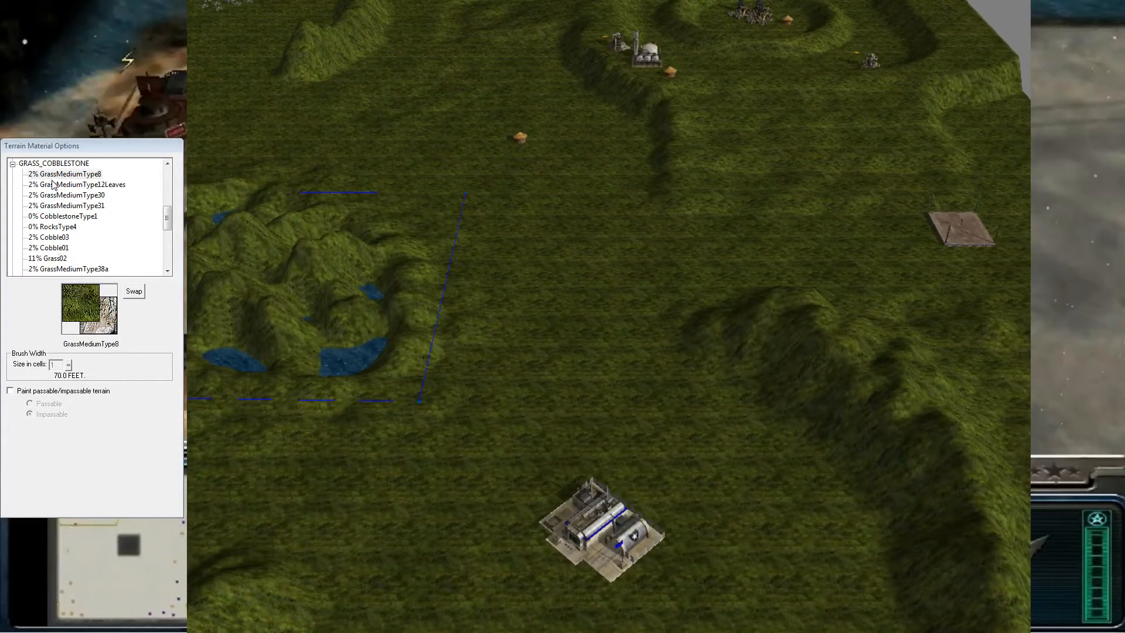
Refill the map's terrain with the GrassMediumType30 texture
click(67, 194)
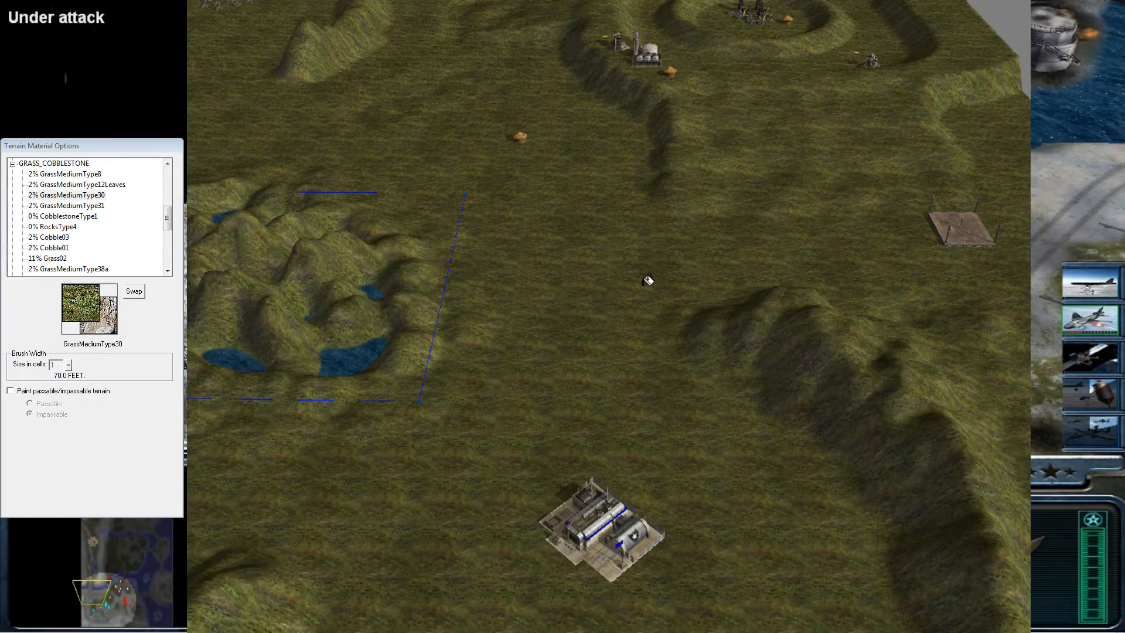
right_drag(648, 281, 732, 337)
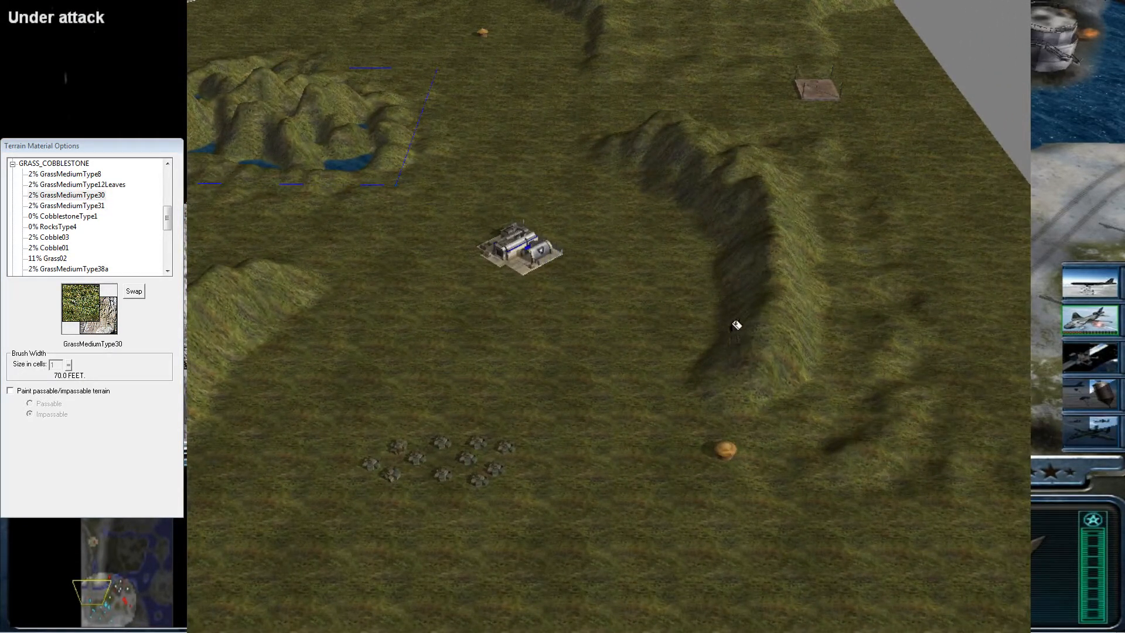
Leave the terrain painting tool and highlight the map's impassable areas in red
mouse_move(729, 305)
right_down()
mouse_move(583, 404)
mouse_move(703, 375)
right_up()
key(Escape)
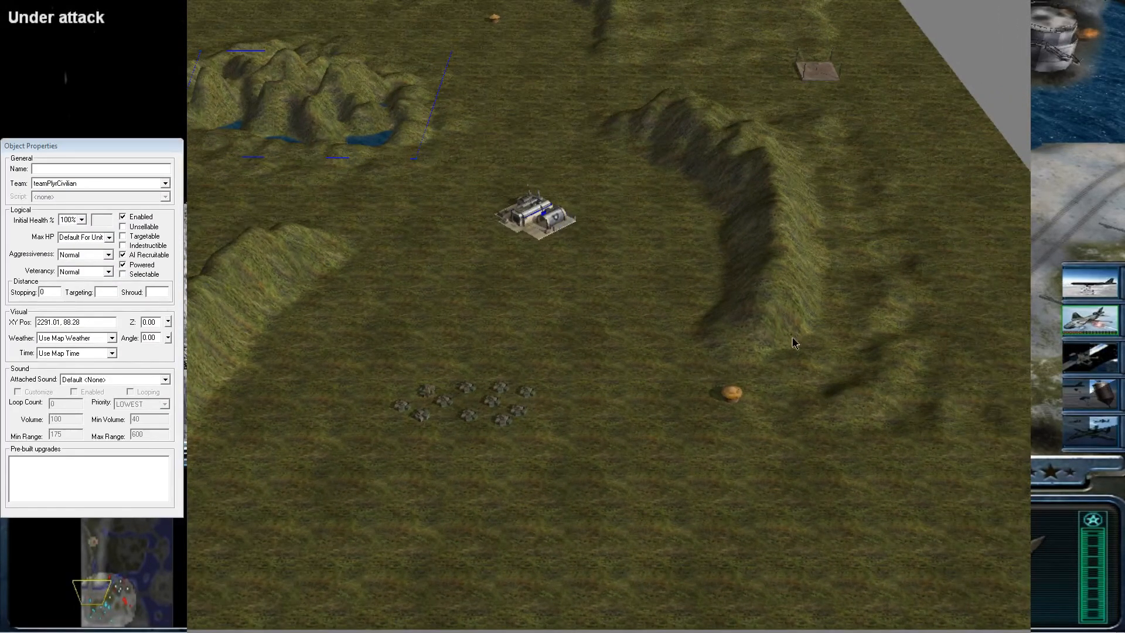
scroll(795, 331, up, 3)
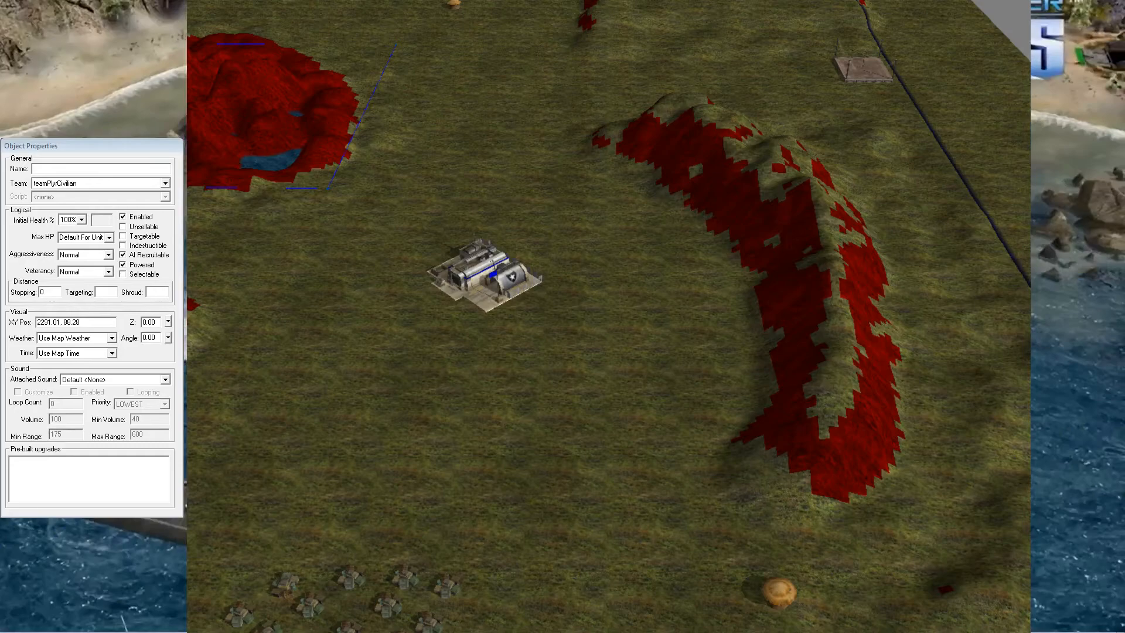
Browse the terrain textures from GRASS_COBBLESTONE to BEACH_TROPICAL and back up to the GRASS_ACCENT group
key(t)
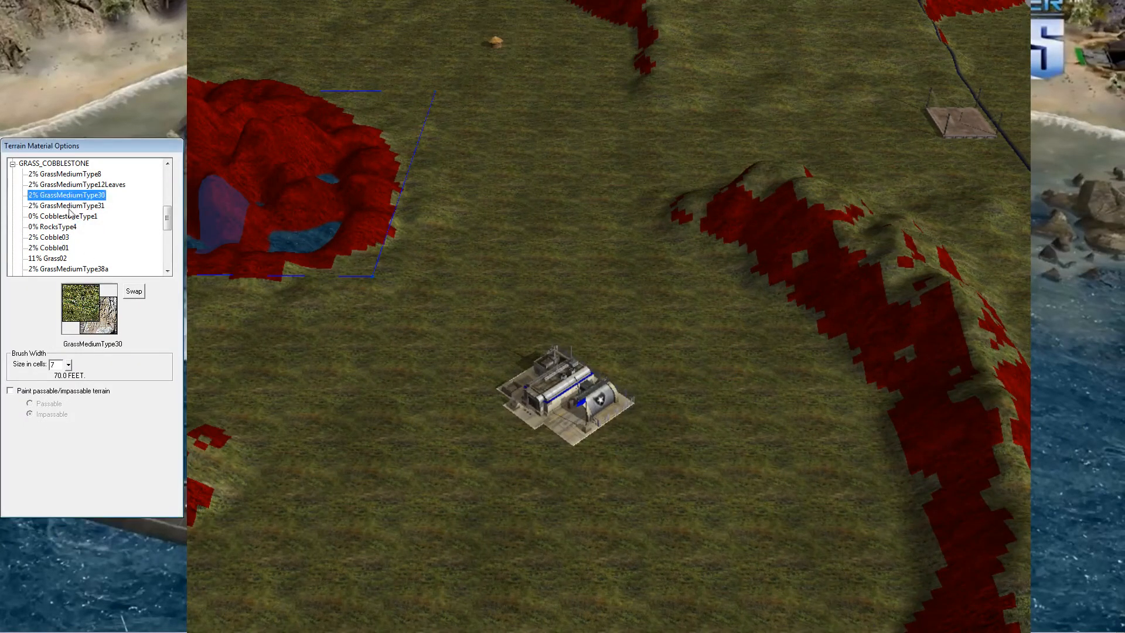
scroll(63, 240, down, 2)
scroll(59, 249, down, 3)
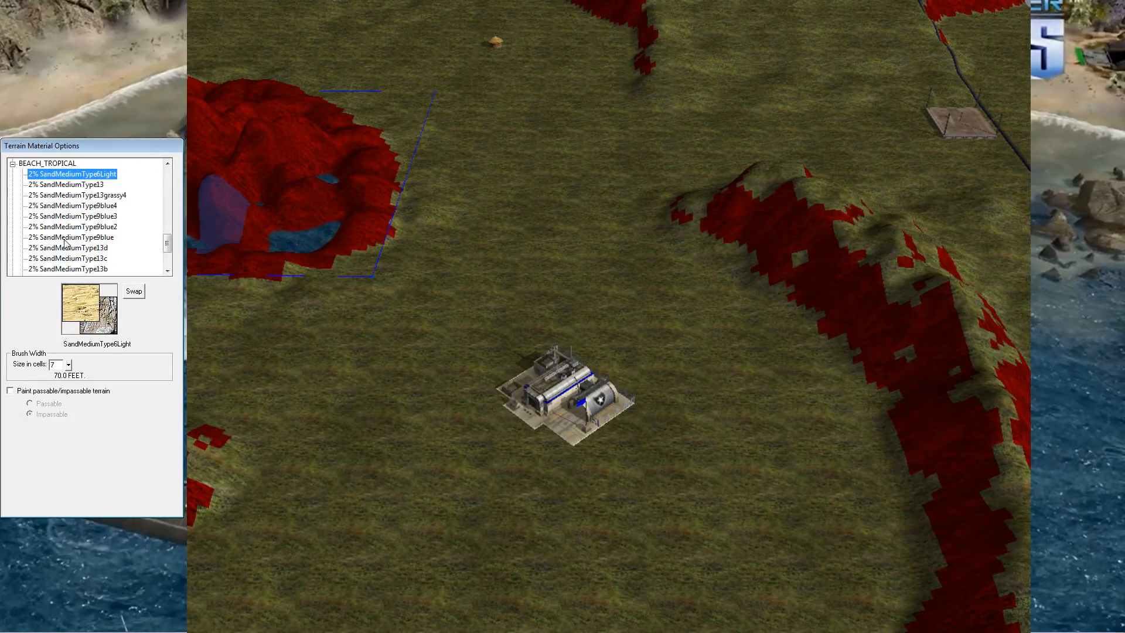
click(13, 164)
scroll(59, 219, up, 2)
click(64, 247)
scroll(59, 252, up, 4)
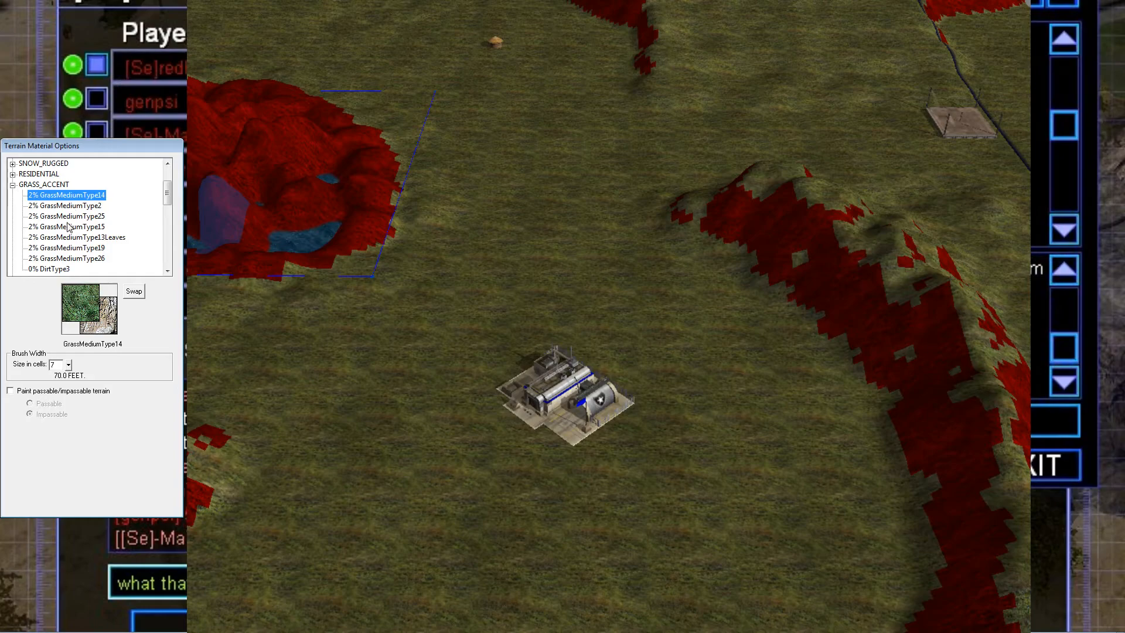
scroll(68, 226, down, 6)
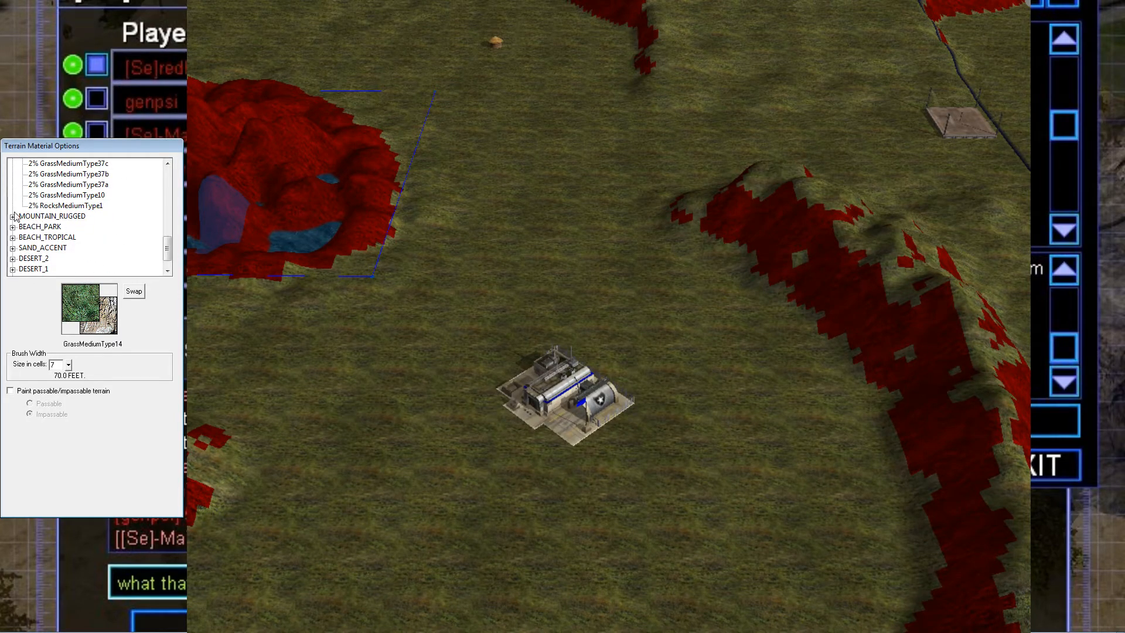
Compare the cliff textures in the MOUNTAIN_RUGGED group and choose CliffMediumType10
click(12, 216)
click(67, 246)
scroll(67, 246, down, 2)
click(68, 245)
click(68, 251)
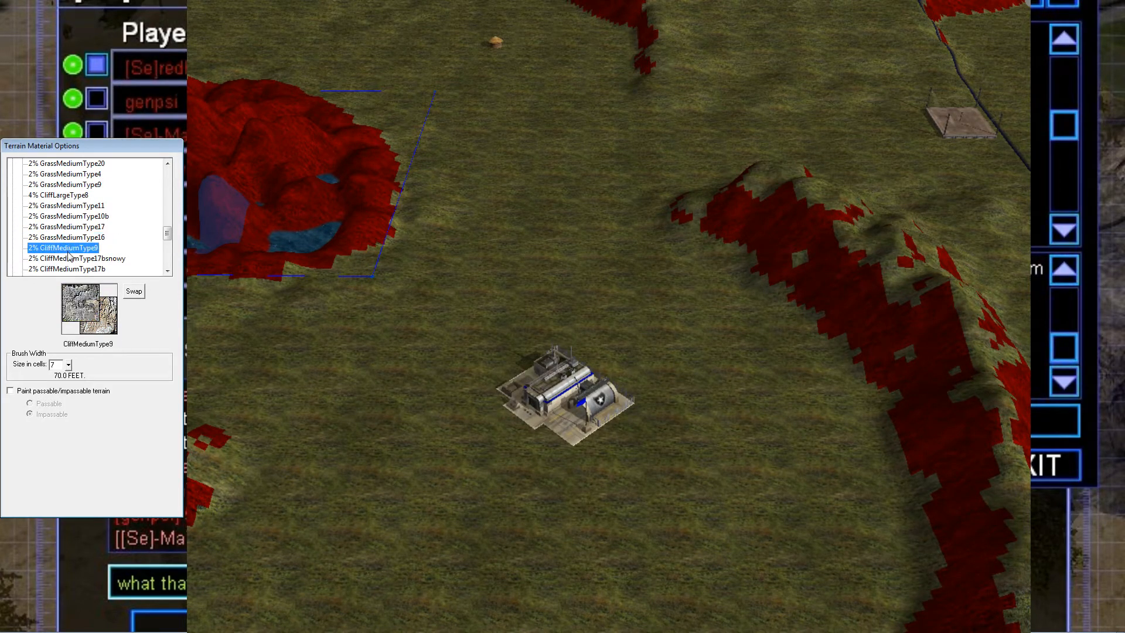
click(78, 269)
scroll(82, 262, down, 3)
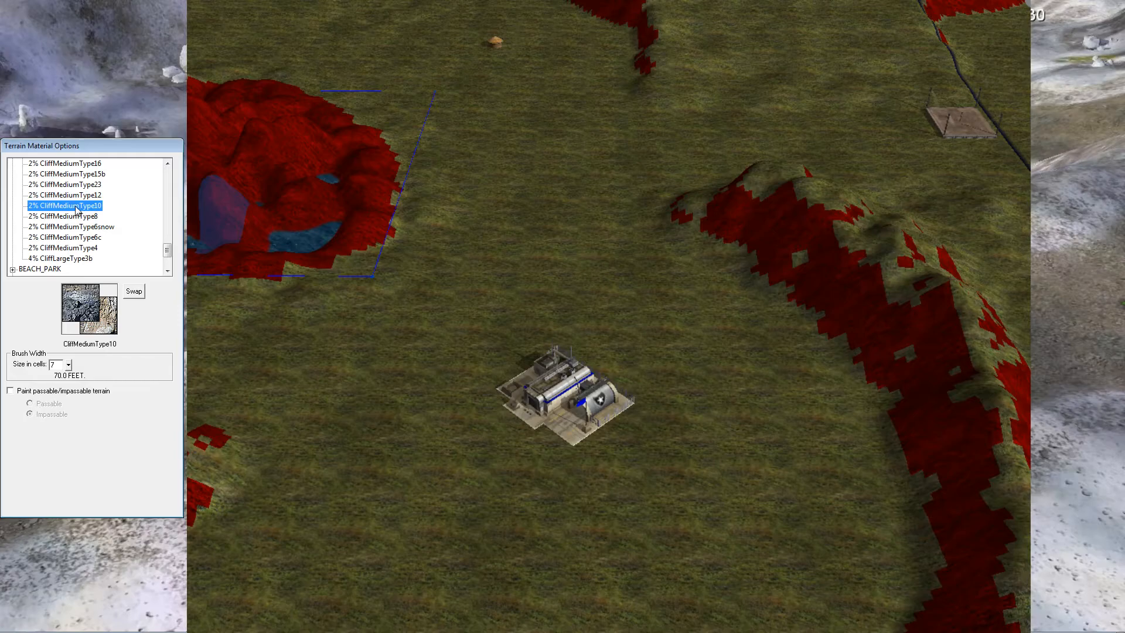
Try to paint the ridge's inner face beside the base with CliffMediumType10 using a 7-cell brush
right_drag(305, 235, 562, 464)
mouse_move(448, 499)
right_down()
mouse_move(467, 445)
mouse_move(272, 431)
mouse_move(402, 326)
right_up()
drag(347, 285, 456, 296)
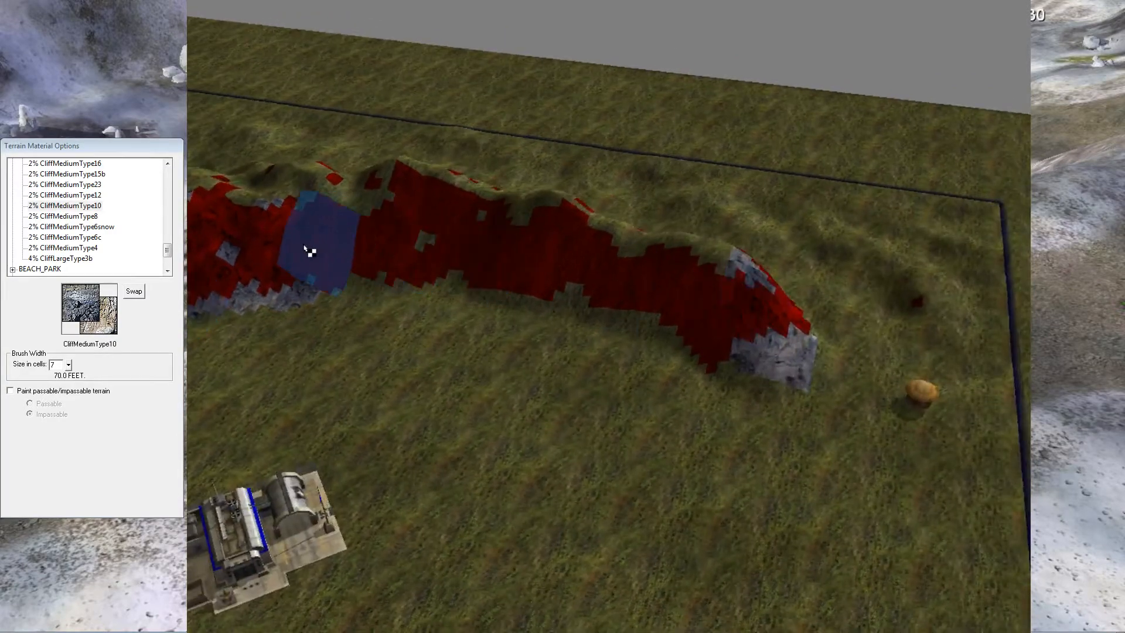
mouse_move(309, 249)
mouse_down()
mouse_move(597, 269)
mouse_move(745, 318)
mouse_up()
mouse_move(745, 318)
right_down()
mouse_move(884, 394)
mouse_move(467, 341)
right_up()
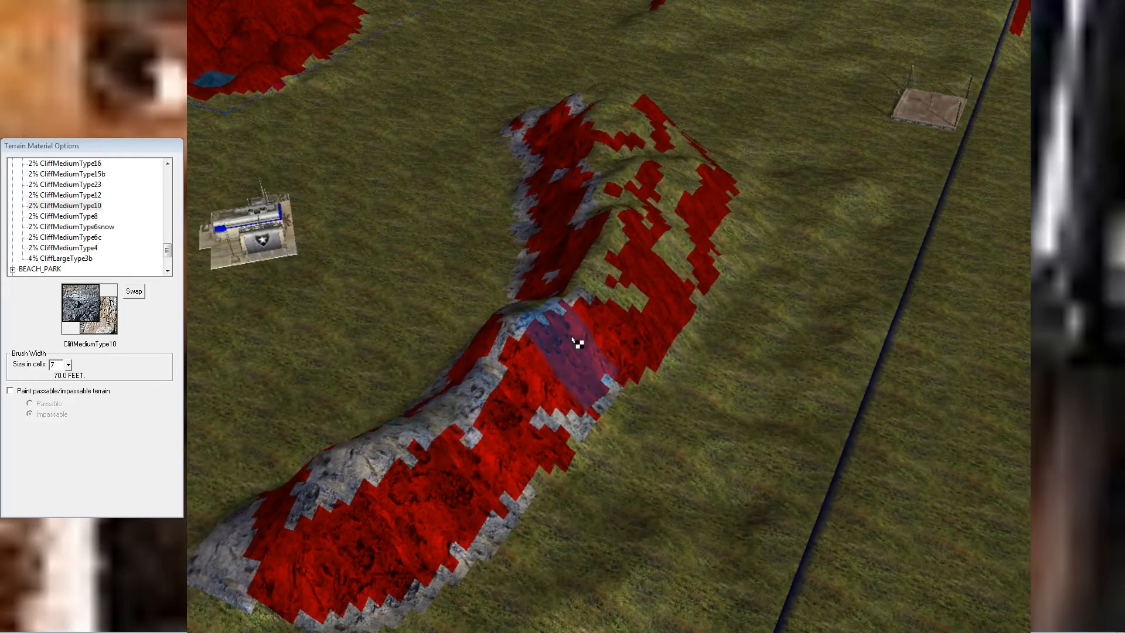
Try to cover the ridge's outer slope and crest with CliffMediumType10 using the 7-cell brush
mouse_move(577, 342)
mouse_down()
mouse_move(672, 243)
mouse_move(502, 469)
mouse_up()
mouse_move(502, 469)
right_down()
mouse_move(582, 369)
mouse_move(519, 451)
mouse_move(561, 337)
mouse_move(733, 472)
right_up()
right_drag(633, 432, 828, 512)
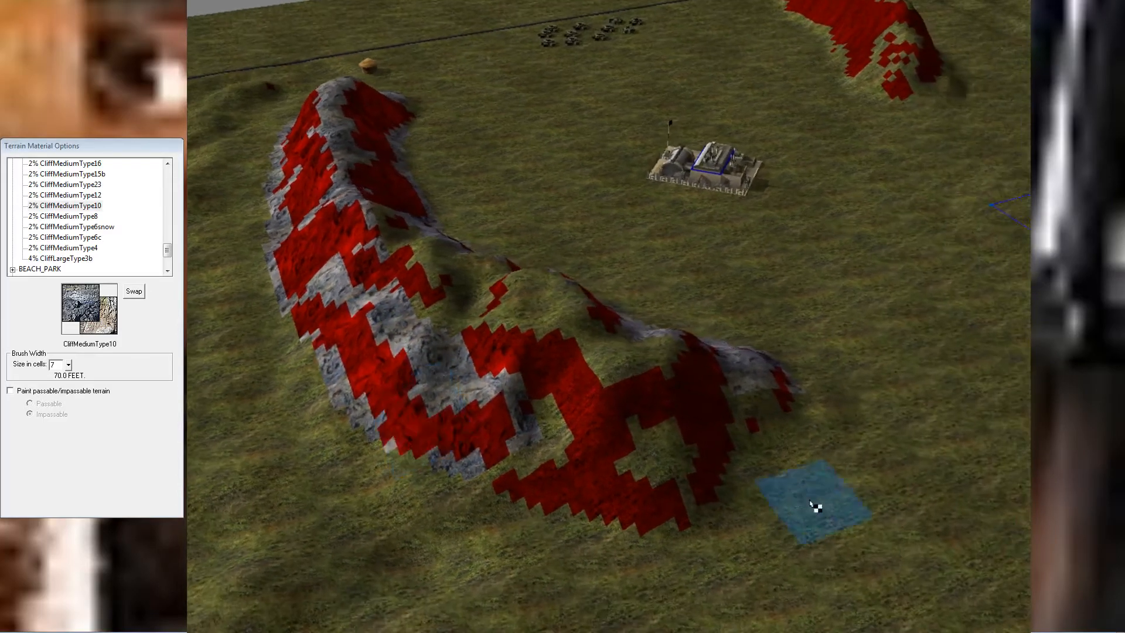
mouse_move(723, 422)
right_down()
mouse_move(786, 407)
mouse_move(529, 396)
right_up()
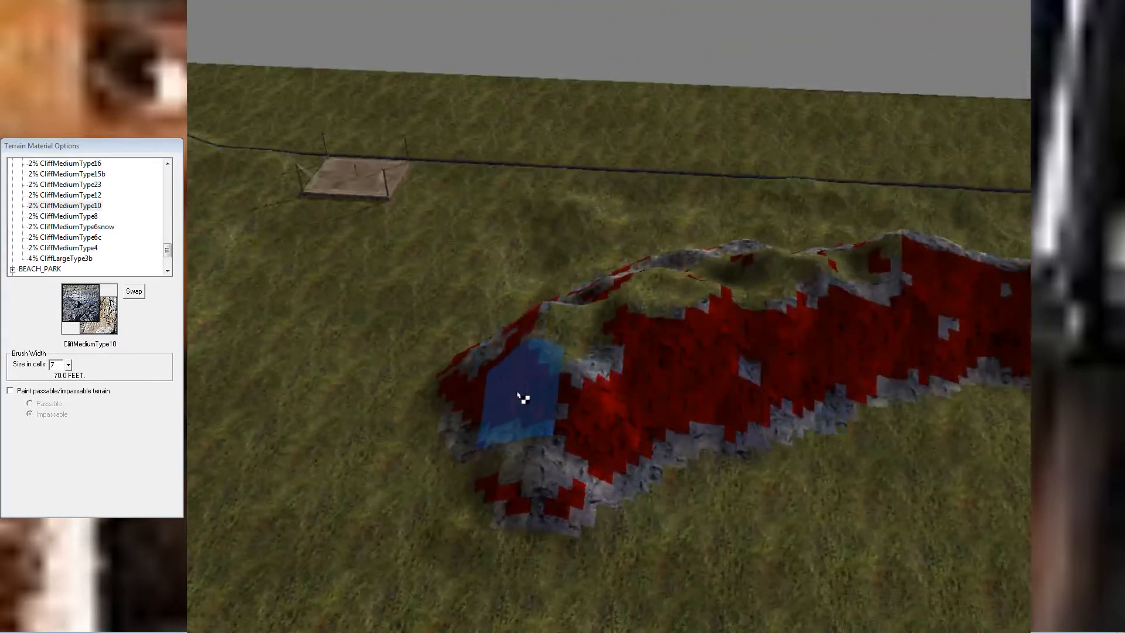
mouse_move(632, 339)
right_down()
mouse_move(525, 296)
mouse_move(535, 452)
right_up()
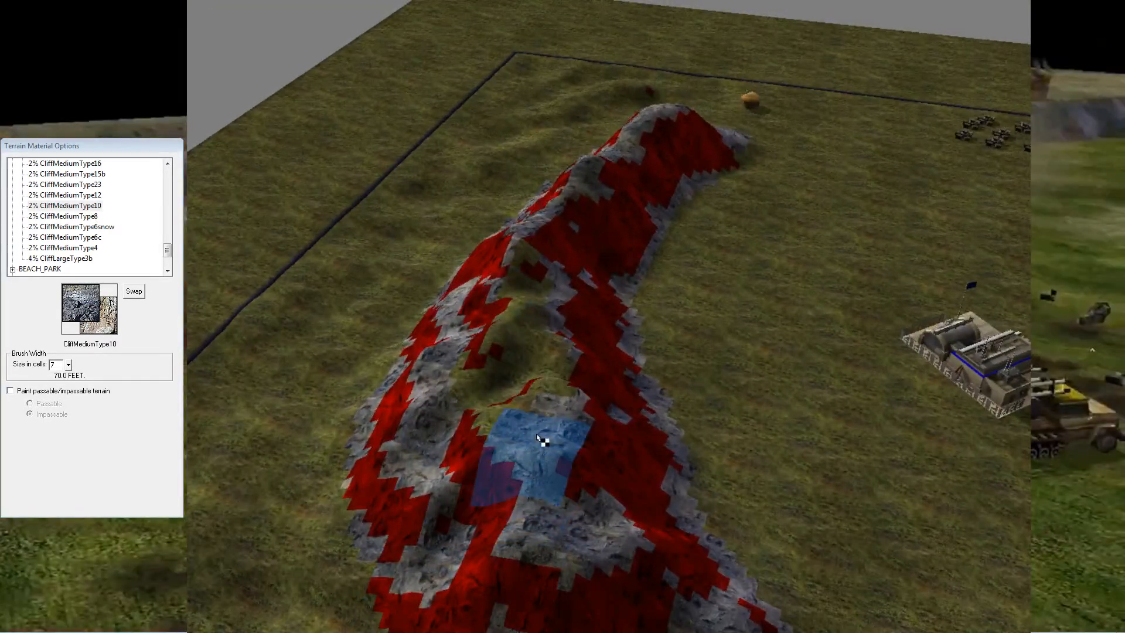
mouse_move(553, 291)
right_down()
mouse_move(520, 357)
mouse_move(492, 459)
mouse_move(467, 469)
right_up()
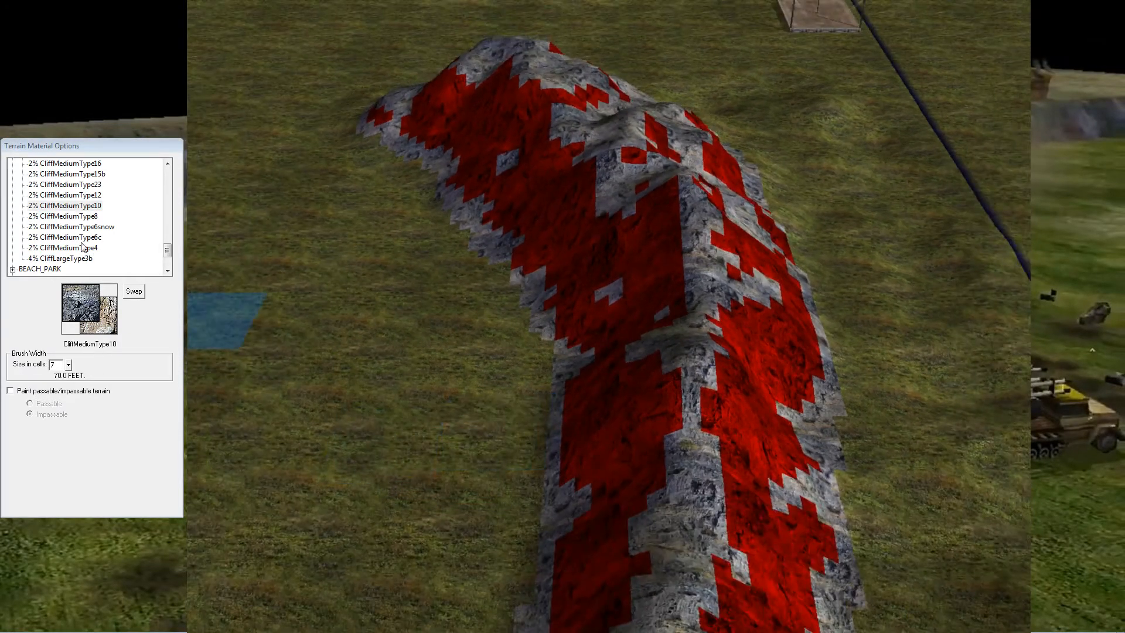
Set the brush width to 3 cells and outline the far end and inner foot of the ridge with CliffMediumType10
mouse_move(407, 100)
right_down()
mouse_move(532, 246)
mouse_move(246, 389)
mouse_move(492, 459)
mouse_move(492, 568)
mouse_move(504, 392)
right_up()
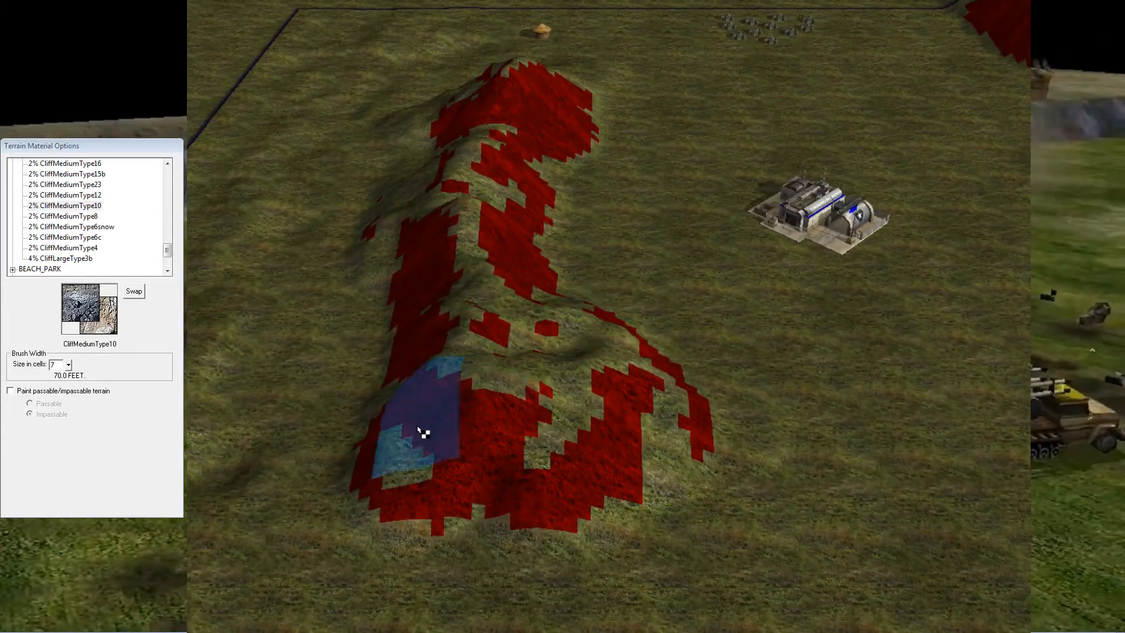
text(3)
mouse_move(374, 464)
mouse_down()
mouse_move(472, 507)
mouse_move(673, 447)
mouse_move(683, 425)
mouse_up()
mouse_move(682, 425)
right_down()
mouse_move(691, 406)
mouse_move(656, 418)
right_up()
drag(422, 389, 783, 515)
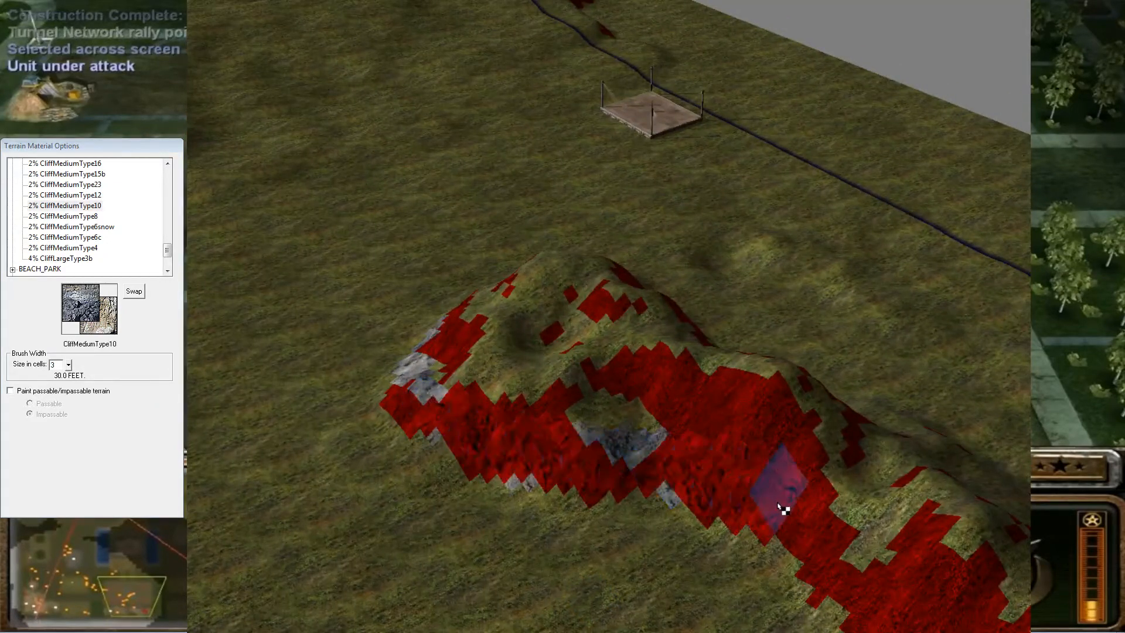
right_drag(783, 515, 654, 445)
right_drag(717, 396, 521, 221)
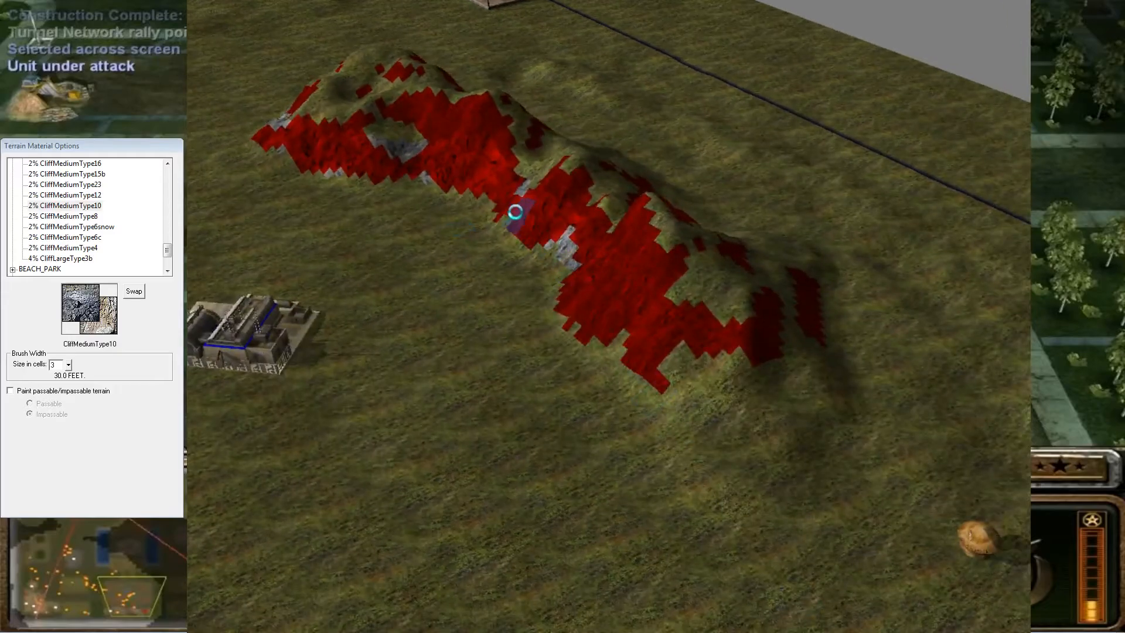
Continue the CliffMediumType10 outline along the ridge's inner foot and around the end near the grass hut
mouse_move(556, 258)
mouse_down()
mouse_move(656, 382)
mouse_move(703, 404)
mouse_up()
right_drag(702, 404, 755, 436)
drag(603, 491, 683, 384)
right_drag(683, 385, 791, 381)
drag(697, 462, 823, 435)
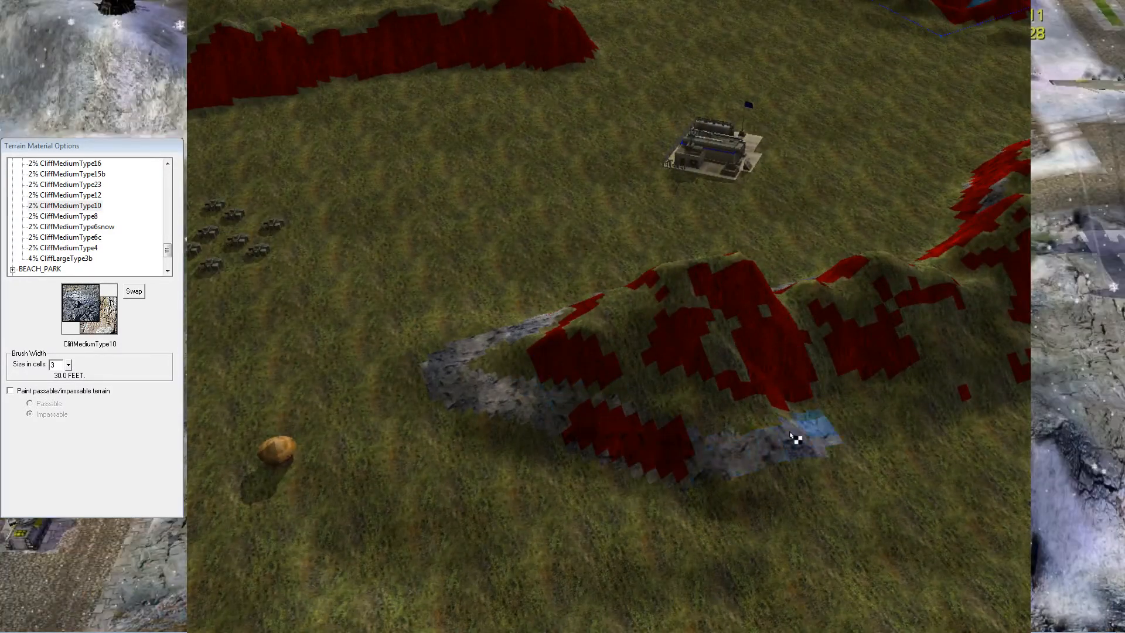
Close the outline along the ridge's outer foot and flood fill the enclosed ridge with CliffMediumType10
right_drag(823, 434, 595, 514)
drag(513, 484, 831, 357)
right_drag(831, 357, 786, 434)
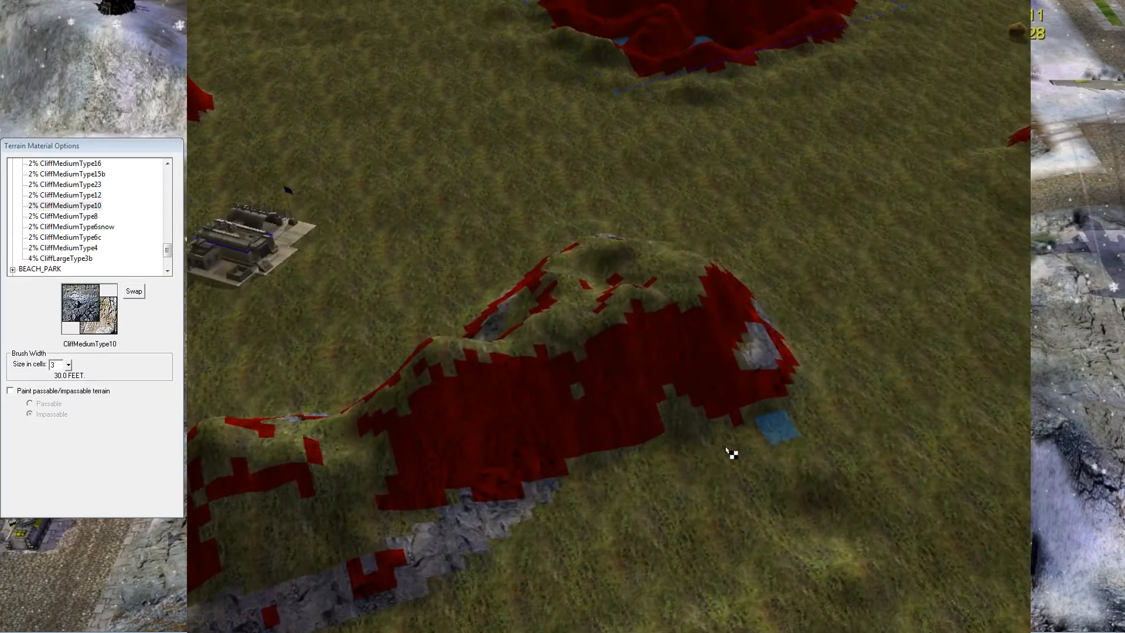
drag(572, 461, 809, 368)
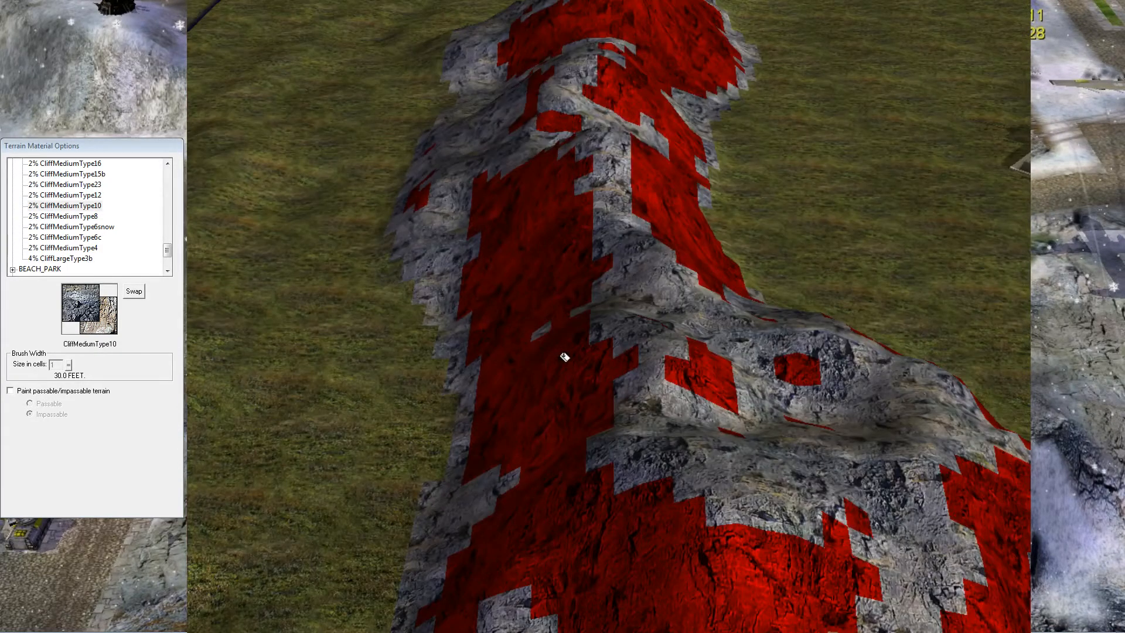
scroll(545, 404, down, 5)
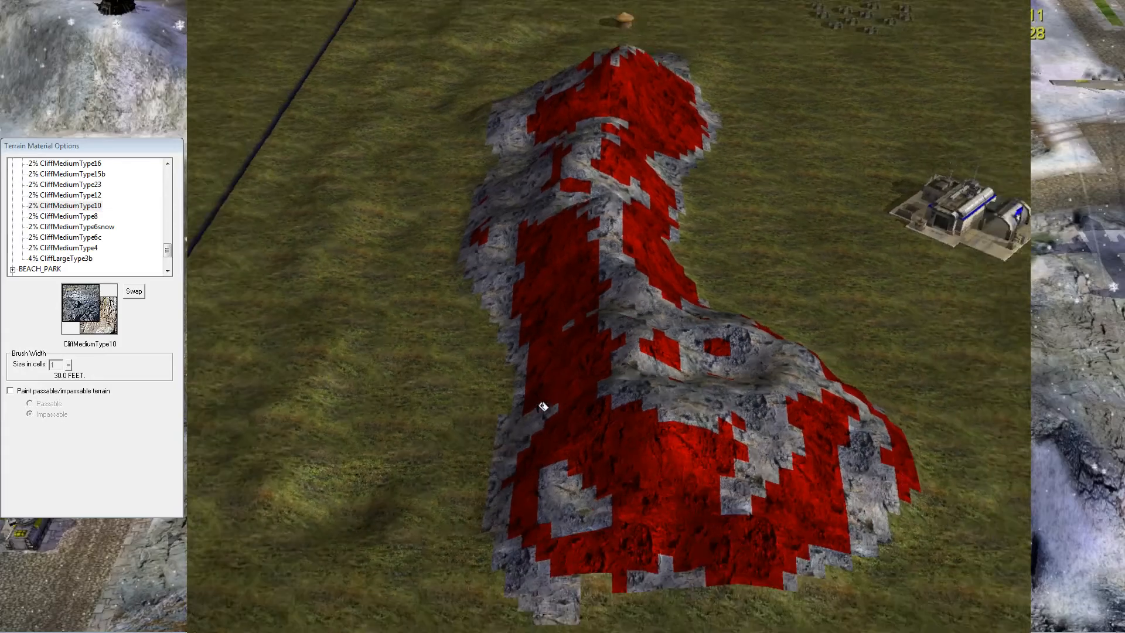
Choose CliffMediumType12 and paint patches of it along the ridge's crest with a 3-cell brush
click(66, 249)
click(82, 227)
click(96, 195)
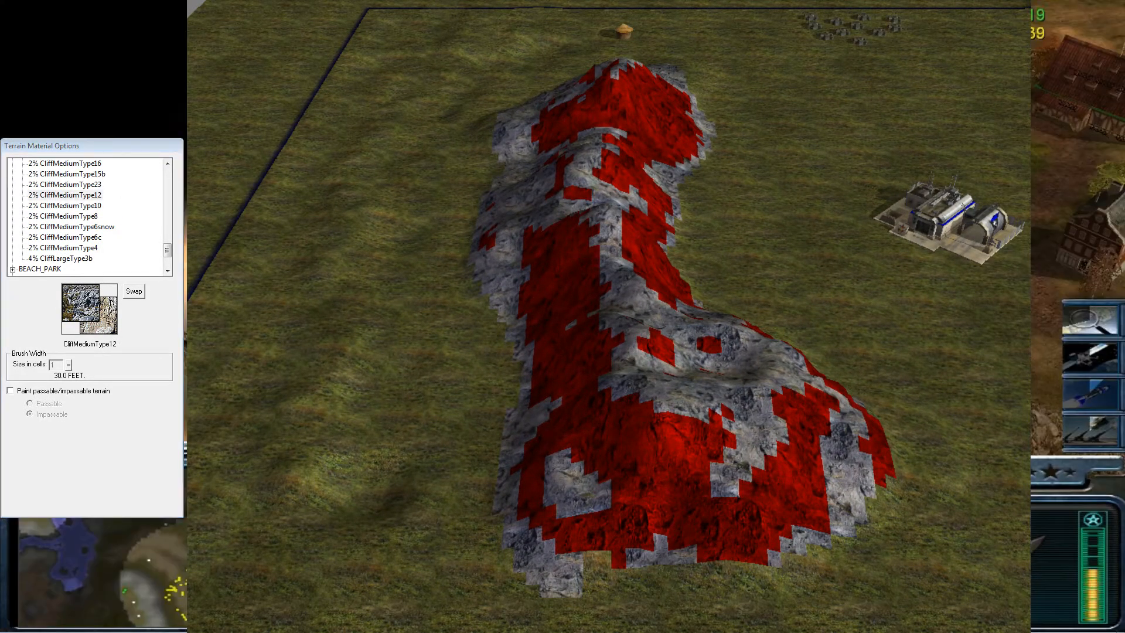
right_drag(551, 455, 676, 417)
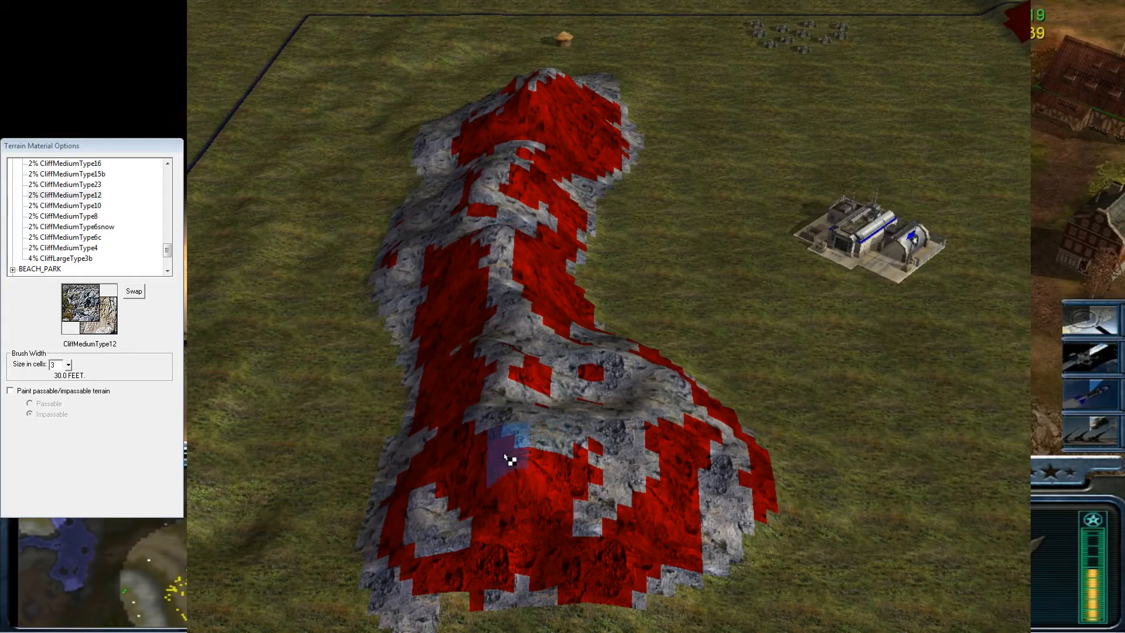
right_drag(510, 498, 507, 410)
mouse_move(550, 452)
right_down()
mouse_move(540, 337)
mouse_move(527, 316)
right_up()
mouse_move(482, 368)
right_down()
mouse_move(543, 266)
mouse_move(544, 217)
right_up()
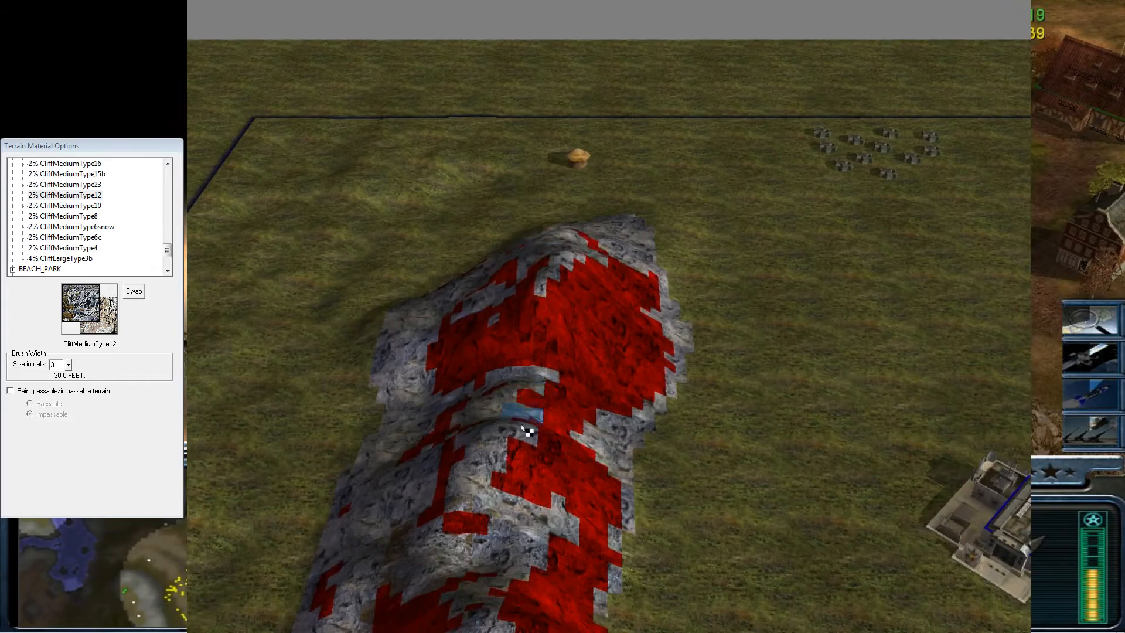
right_drag(473, 432, 459, 324)
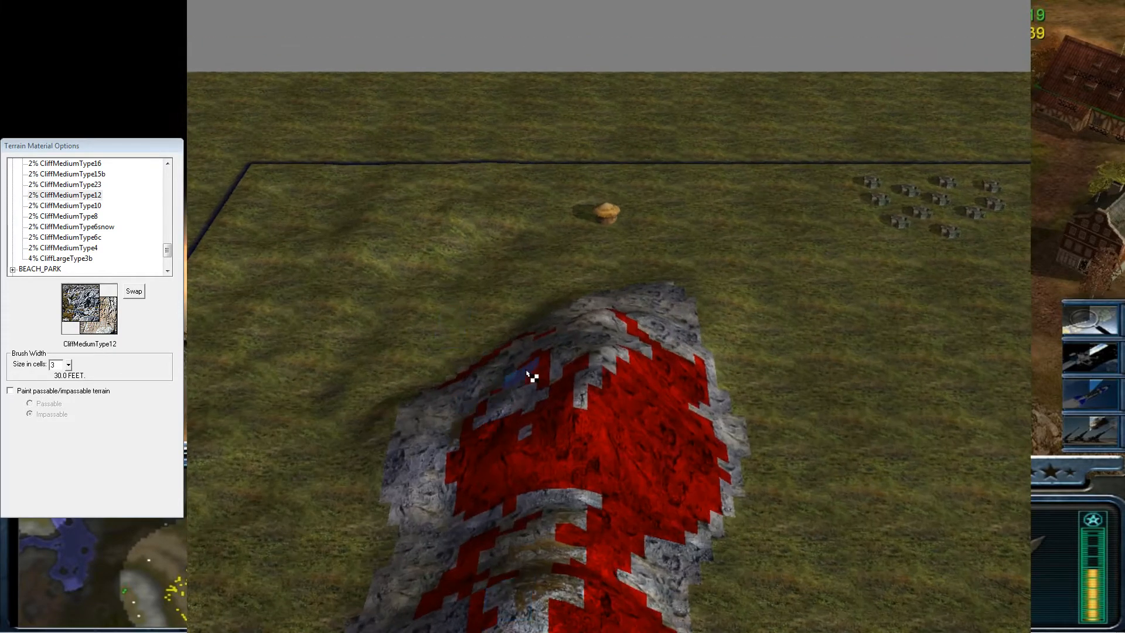
Paint CliffMediumType12 patches over the ridge end nearest the grass hut
middle_drag(595, 414, 768, 386)
click(644, 376)
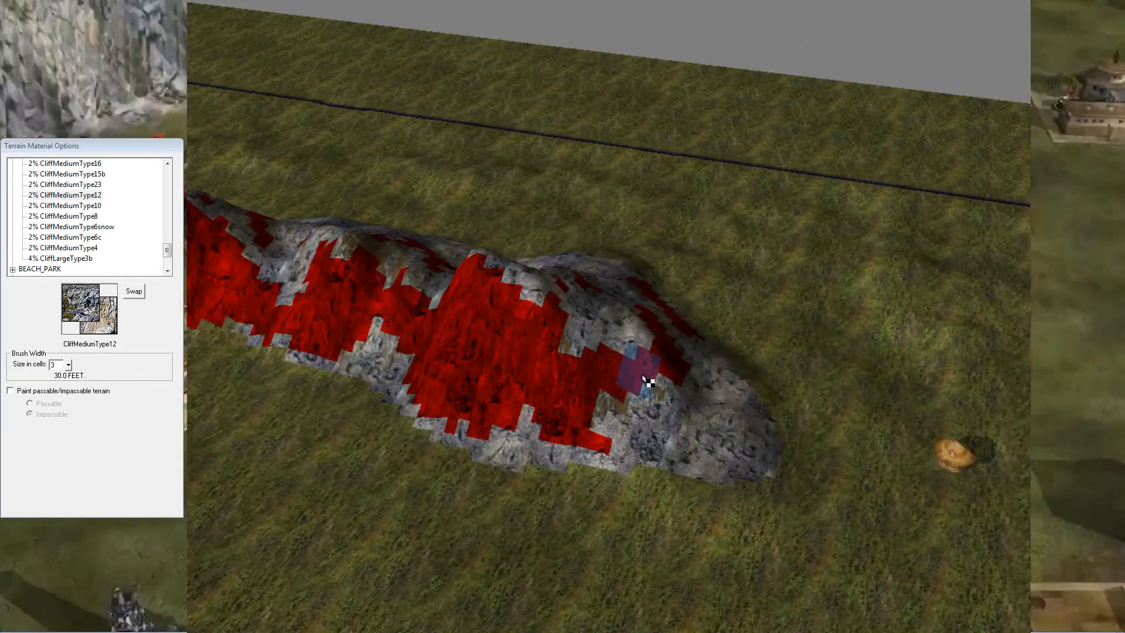
middle_click(639, 386)
scroll(606, 456, down, 5)
right_drag(585, 410, 709, 544)
right_drag(551, 47, 779, 258)
scroll(648, 289, down, 3)
right_drag(431, 165, 651, 176)
scroll(595, 434, up, 4)
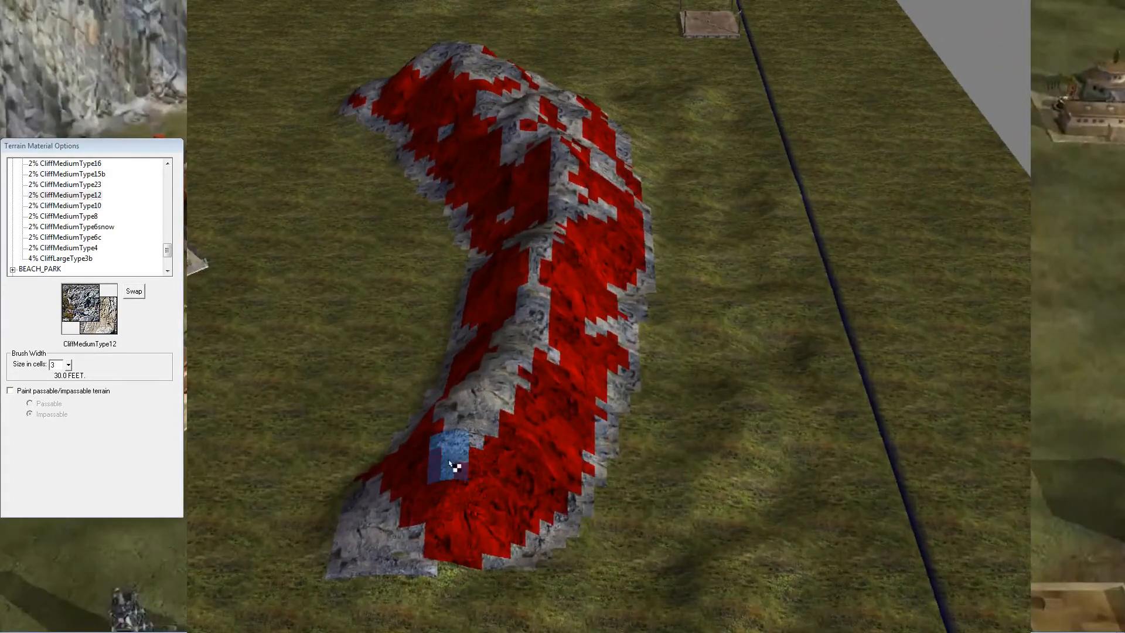
Add CliffMediumType12 patches to the ridge's outer slope facing the map border
right_drag(483, 468, 496, 377)
right_drag(530, 220, 523, 361)
middle_drag(451, 325, 640, 318)
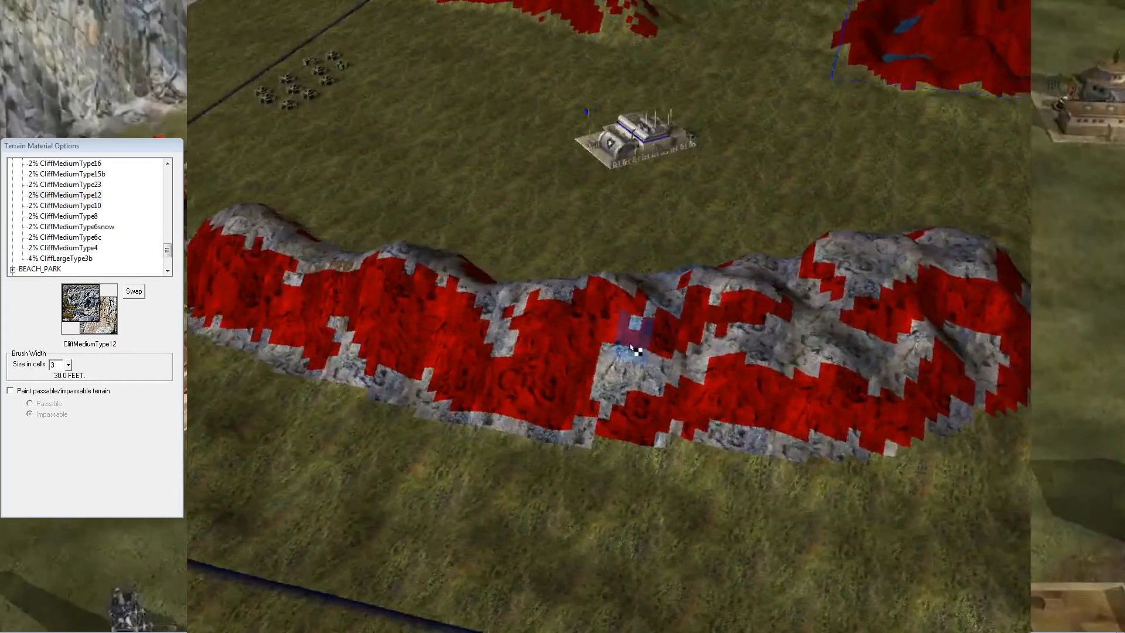
right_drag(673, 388, 643, 427)
middle_drag(720, 404, 746, 371)
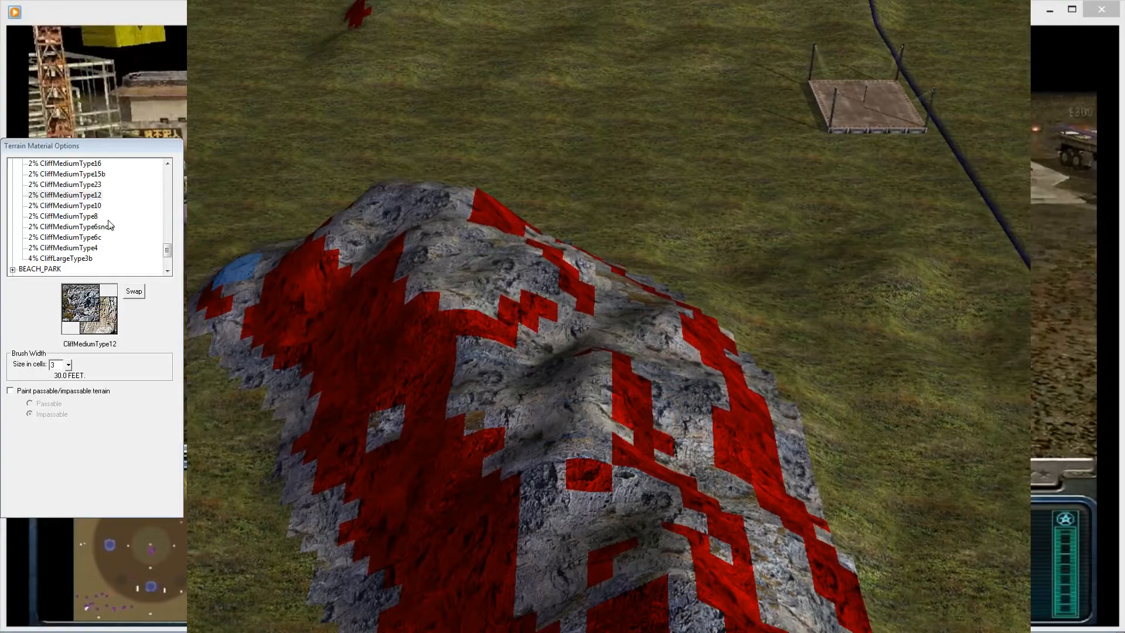
Browse the MOUNTAIN_RUGGED textures for a ridge-edge blend and choose GrassMediumType24
click(64, 216)
key(Up)
key(Up)
key(Up)
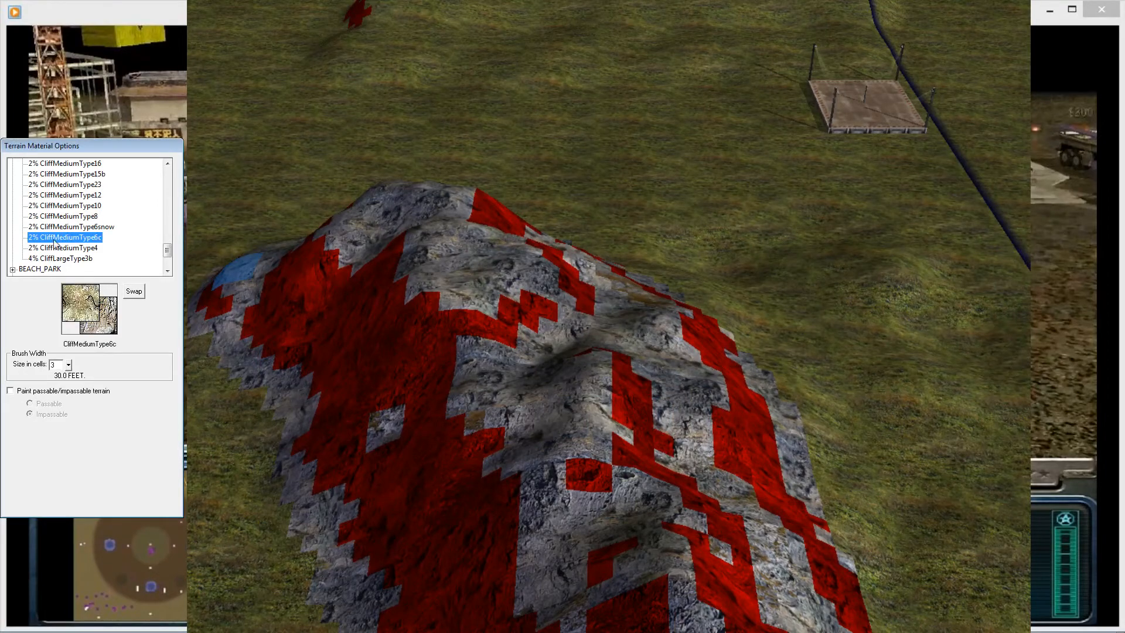
key(Up)
key(Up)
key(Up)
key(Up)
key(Up)
key(Up)
key(Up)
key(Up)
key(Up)
key(Up)
key(Up)
key(Up)
key(Up)
key(Up)
key(Up)
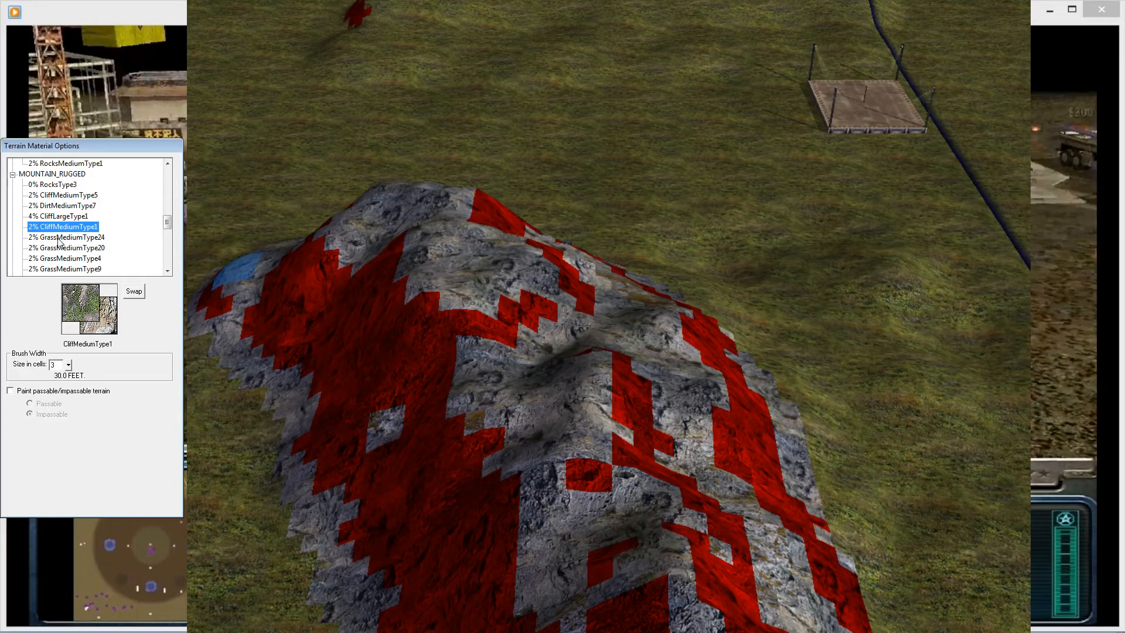
click(59, 238)
Paint a GrassMediumType24 strip along the ridge's inner foot facing the base with the 3-cell brush
right_drag(720, 249, 422, 486)
right_drag(626, 355, 720, 518)
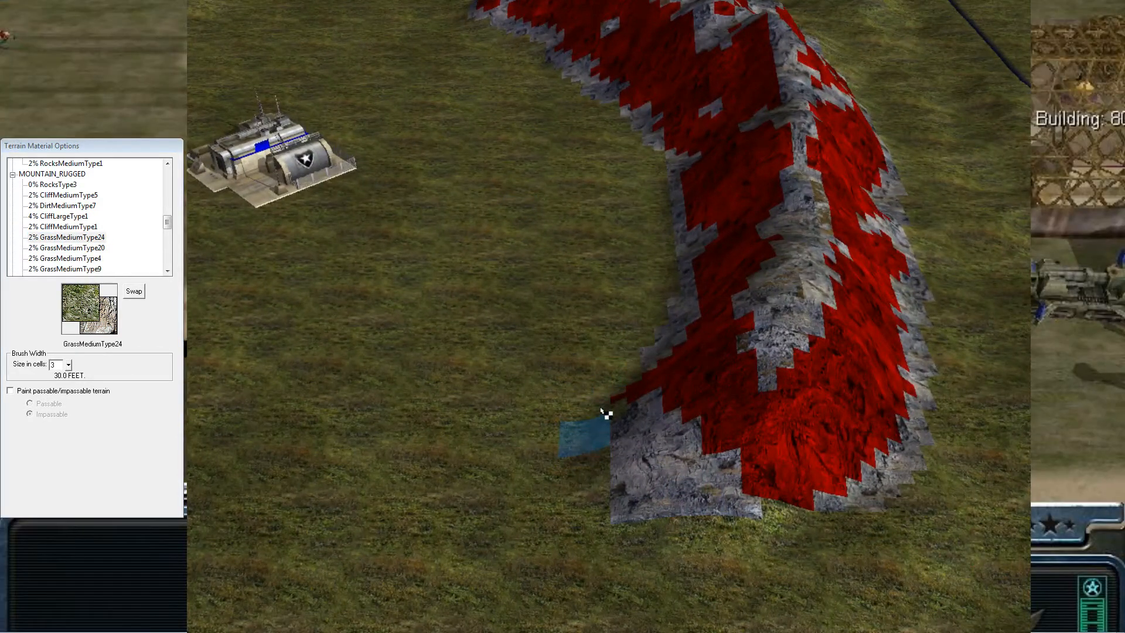
drag(603, 418, 635, 346)
mouse_move(635, 346)
middle_down()
mouse_move(642, 371)
mouse_move(379, 256)
middle_up()
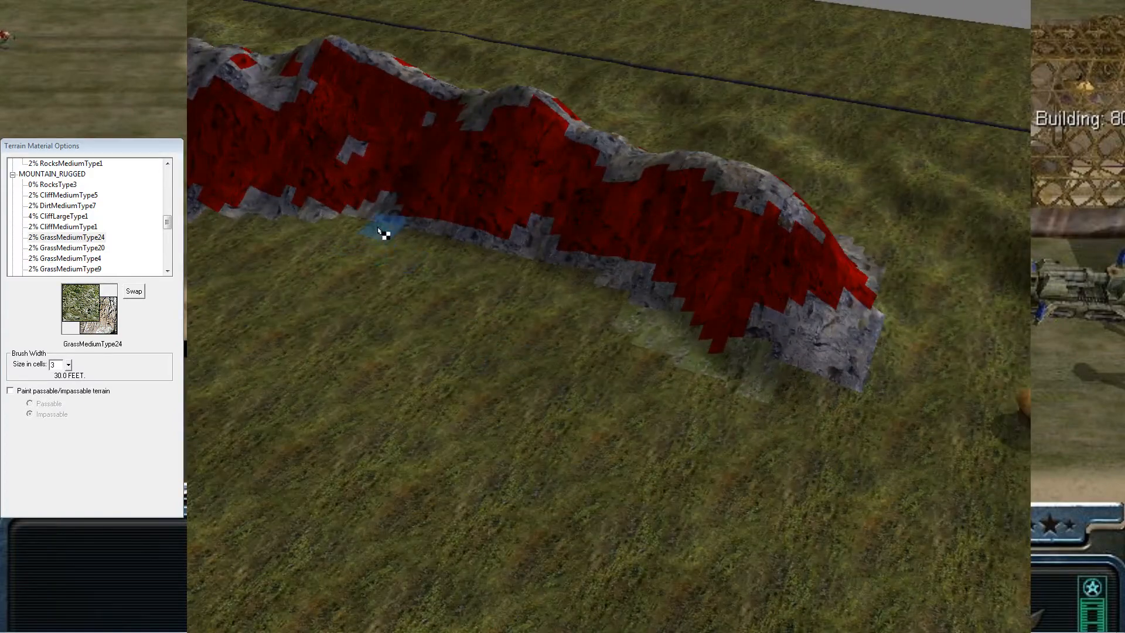
drag(440, 251, 598, 308)
Extend the GrassMediumType24 strip around the foot of the ridge end nearest the grass hut
middle_drag(559, 285, 474, 456)
drag(508, 366, 615, 455)
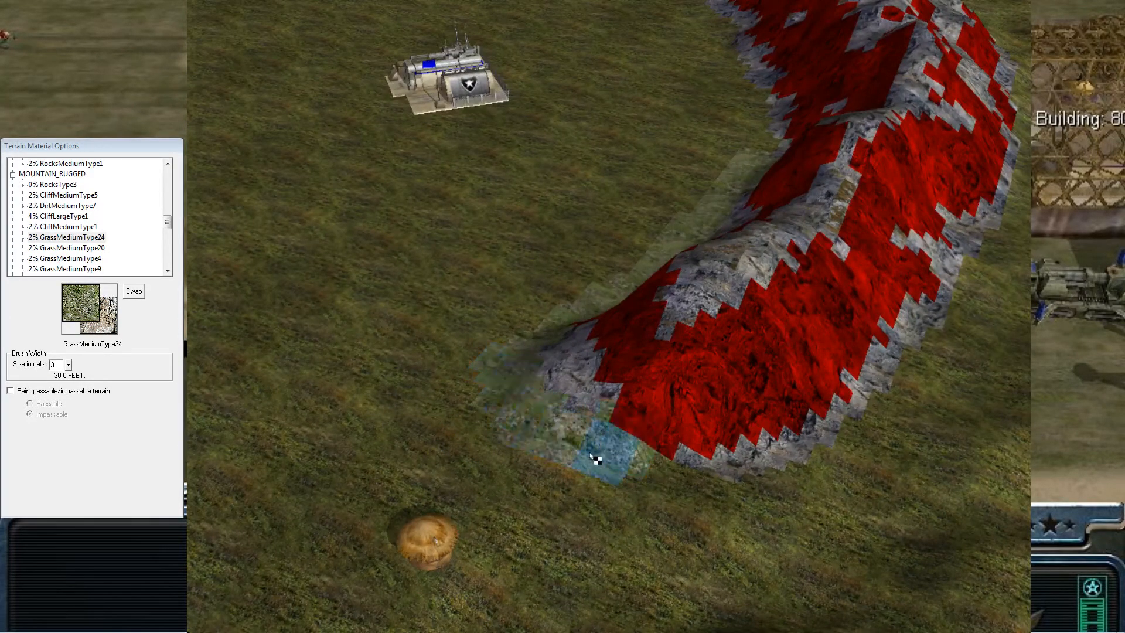
middle_drag(615, 455, 535, 492)
mouse_move(535, 492)
mouse_down()
mouse_move(562, 499)
mouse_move(564, 516)
mouse_up()
Paint a GrassMediumType24 strip along the ridge's outer foot facing the map border
middle_drag(563, 516, 578, 454)
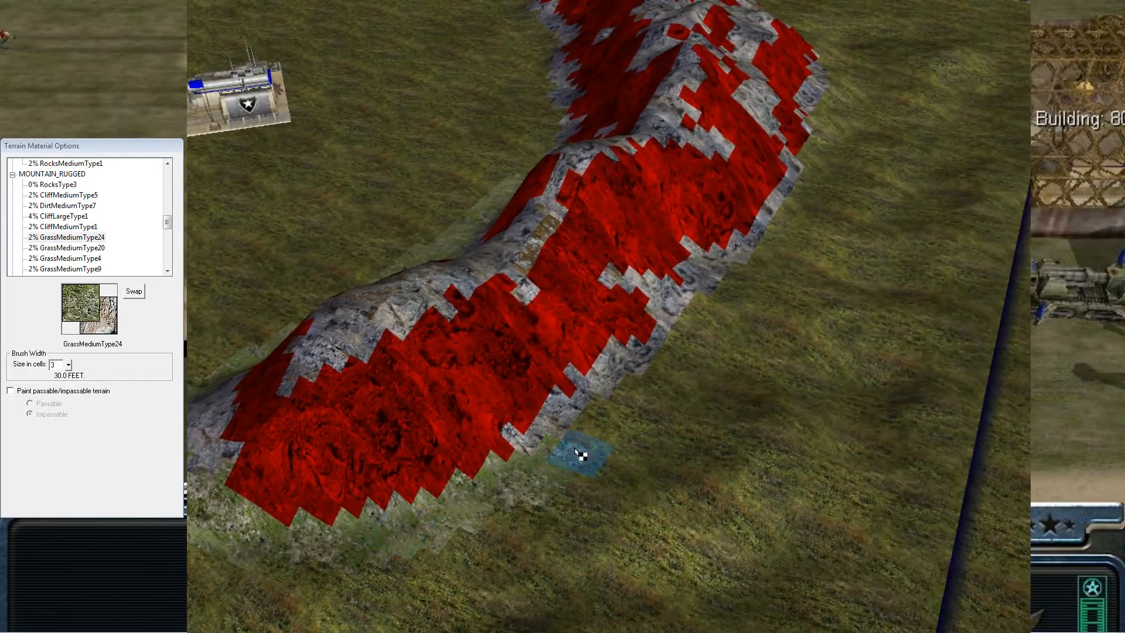
middle_drag(682, 311, 628, 389)
middle_drag(671, 329, 658, 382)
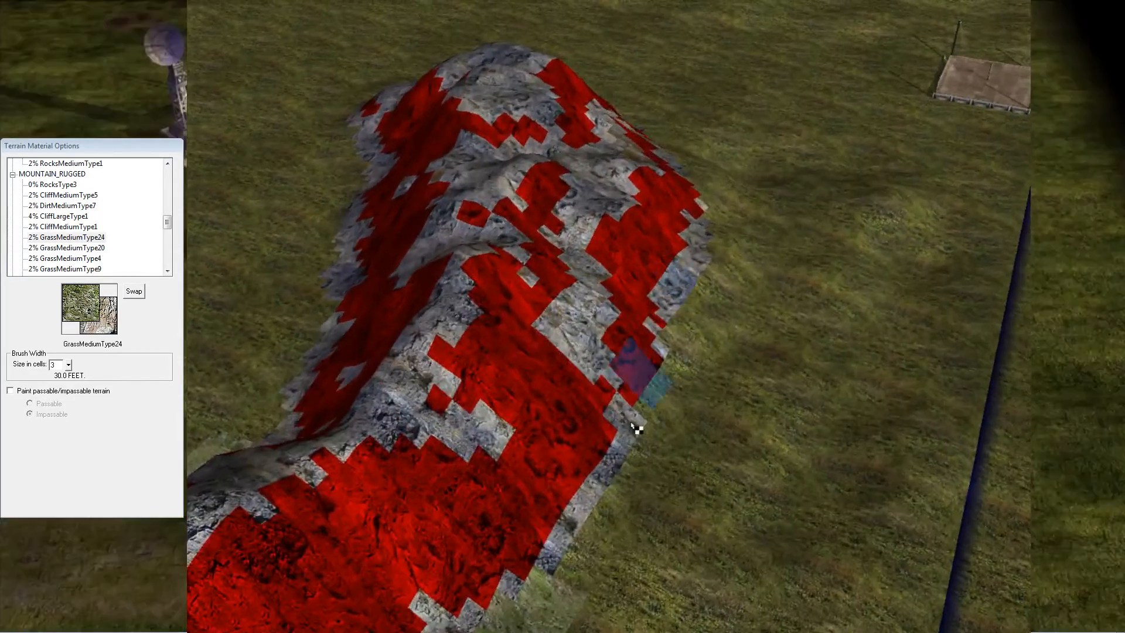
mouse_move(648, 462)
middle_down()
mouse_move(687, 348)
mouse_move(740, 455)
middle_up()
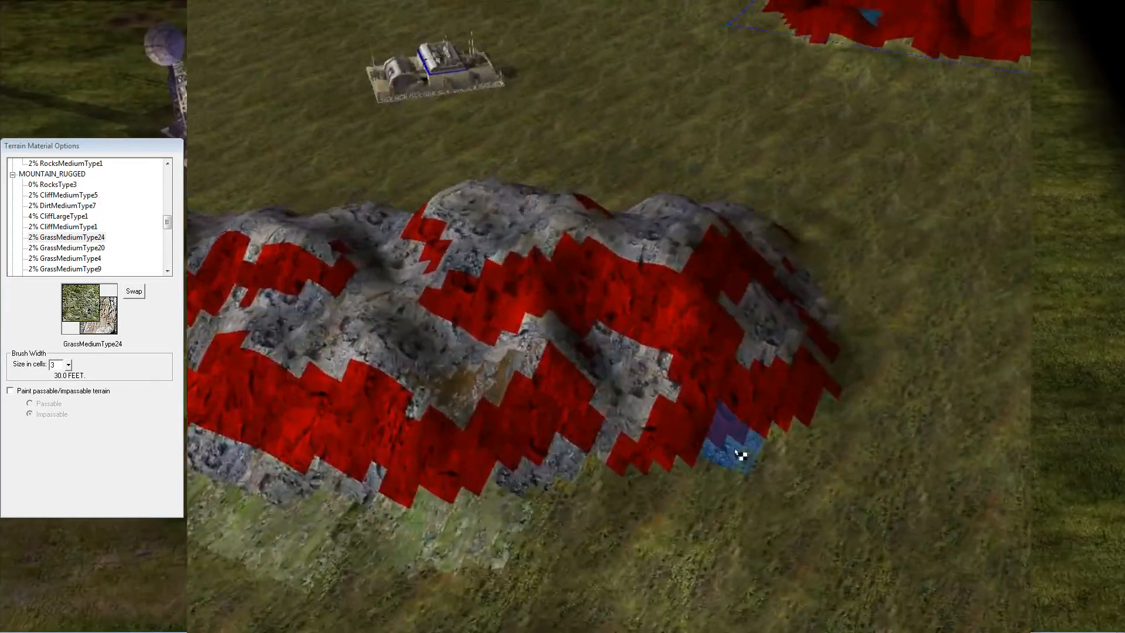
Carry the GrassMediumType24 edge around the ridge's far end, opposite the grass hut
middle_drag(527, 522, 730, 492)
middle_drag(652, 495, 568, 471)
middle_drag(748, 510, 773, 542)
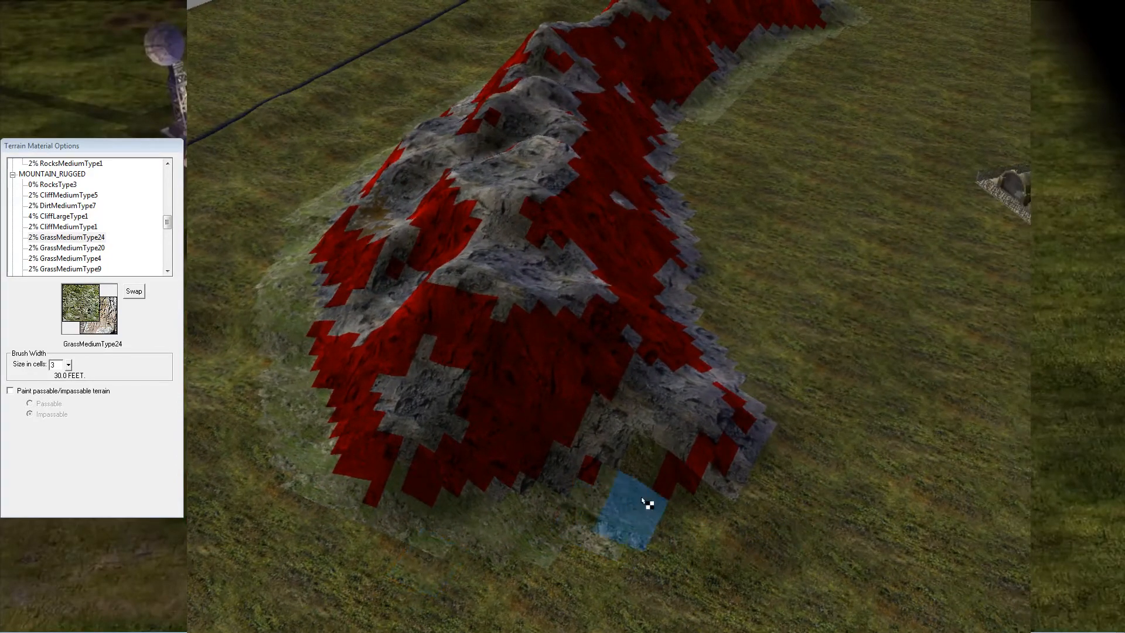
Complete the GrassMediumType24 edge along the remaining inner foot of the ridge, starting from its far end
mouse_move(760, 459)
middle_down()
mouse_move(831, 485)
mouse_move(585, 376)
middle_up()
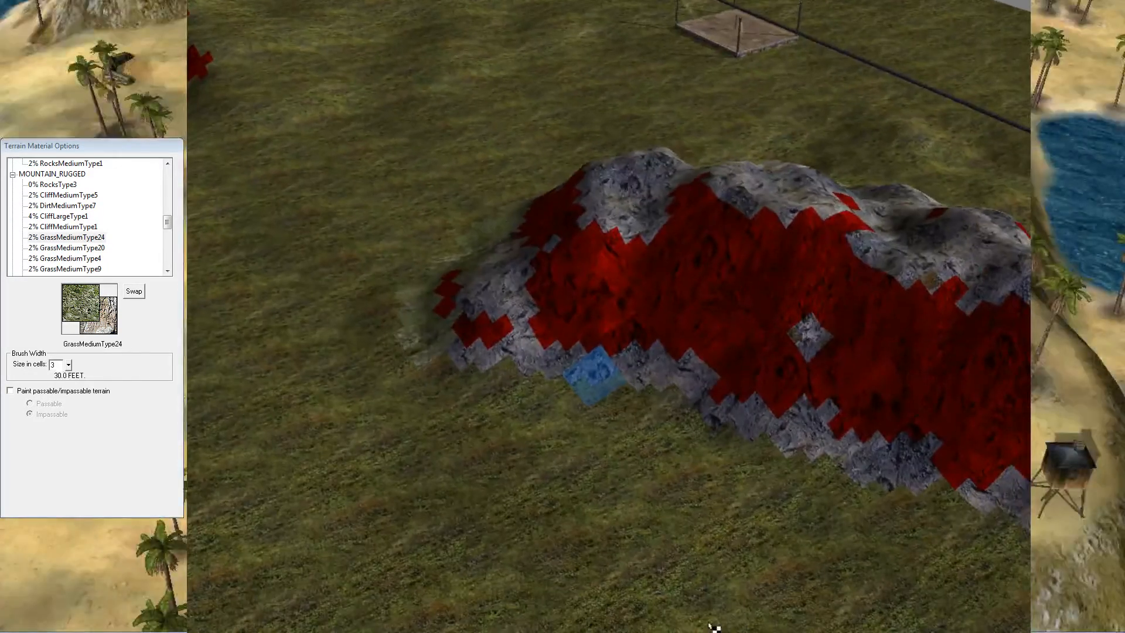
mouse_move(733, 437)
middle_down()
mouse_move(853, 572)
mouse_move(720, 572)
mouse_move(286, 385)
middle_up()
mouse_move(281, 382)
mouse_down()
mouse_move(495, 471)
mouse_move(424, 448)
mouse_up()
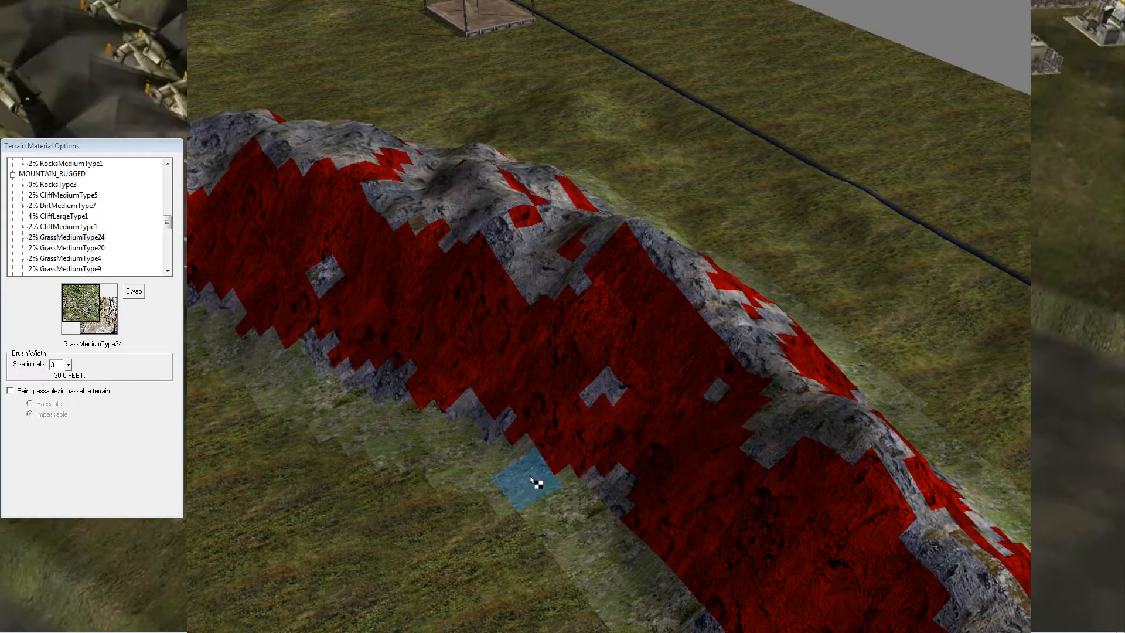
Paint a GrassMediumType24 edge around the wide end of the second cliff-textured ridge with the 3-cell brush
scroll(486, 471, down, 2)
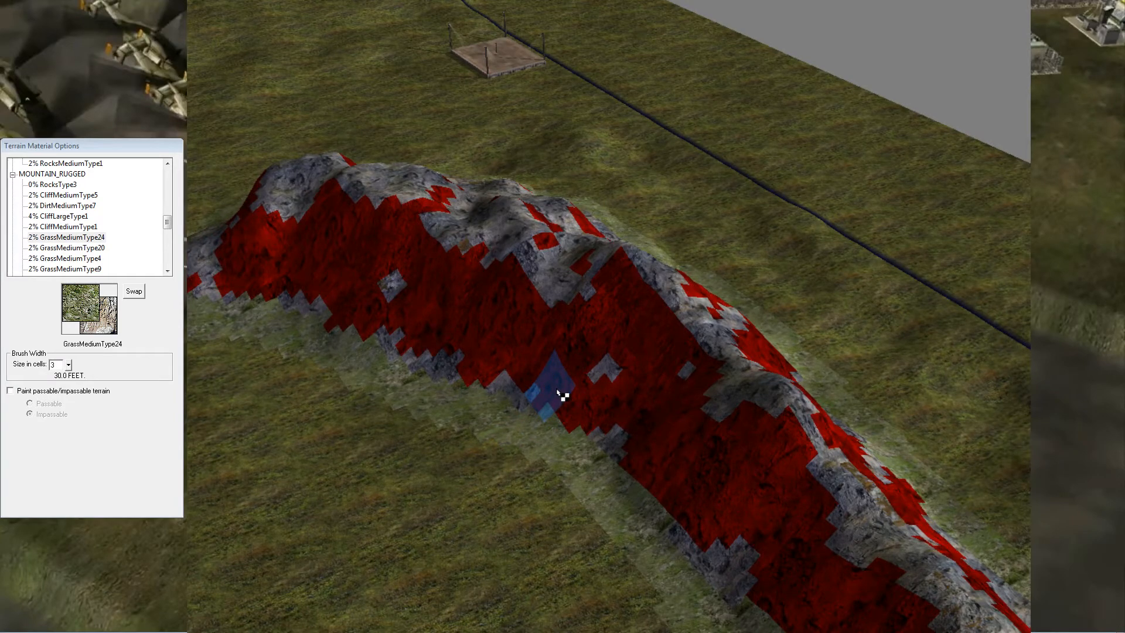
right_drag(529, 372, 571, 333)
scroll(571, 333, up, 2)
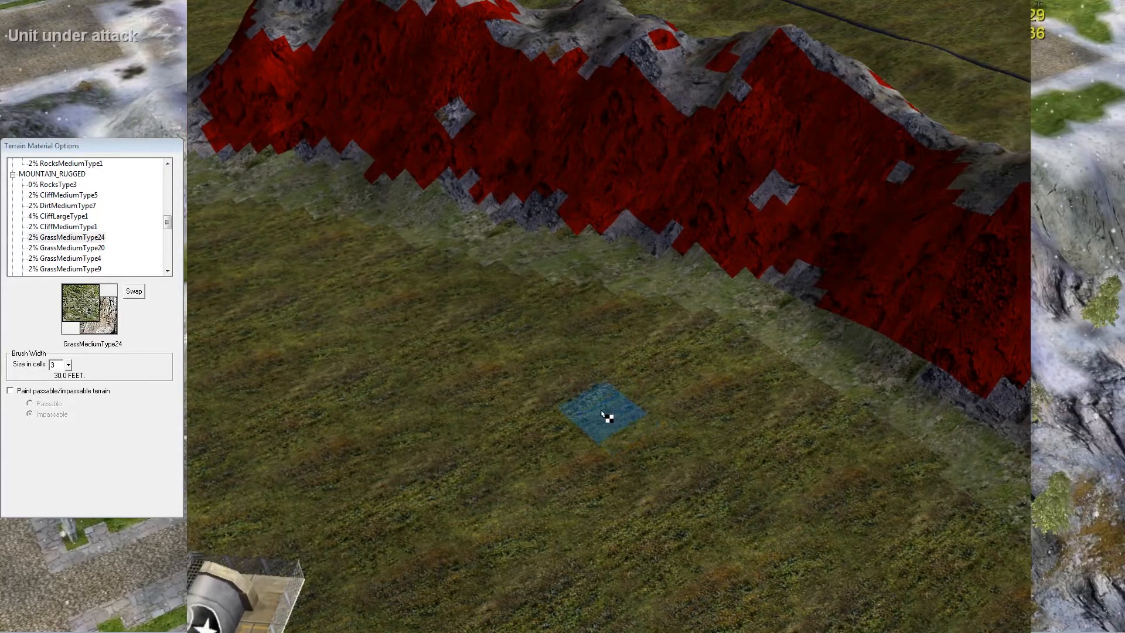
middle_click(602, 413)
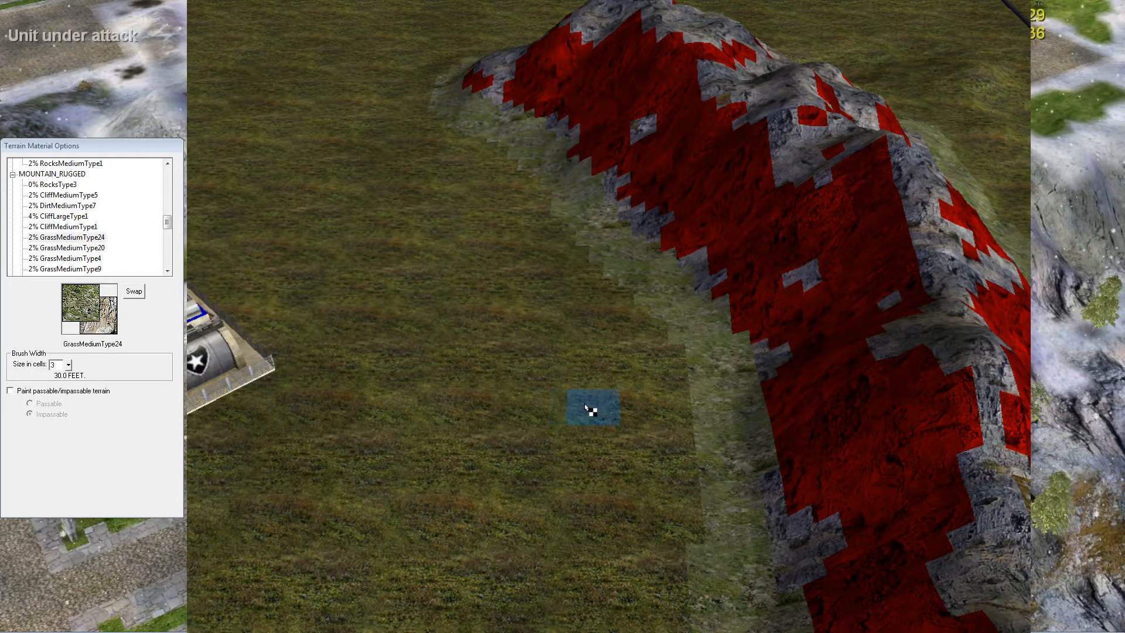
right_drag(571, 420, 421, 503)
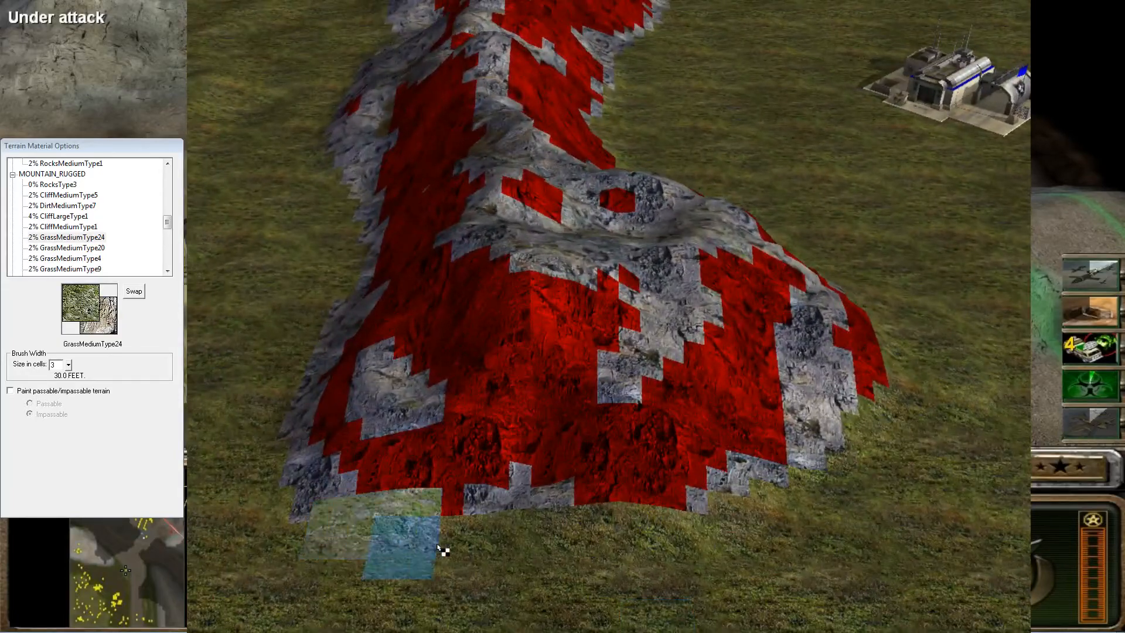
right_drag(434, 548, 606, 563)
right_drag(549, 484, 689, 456)
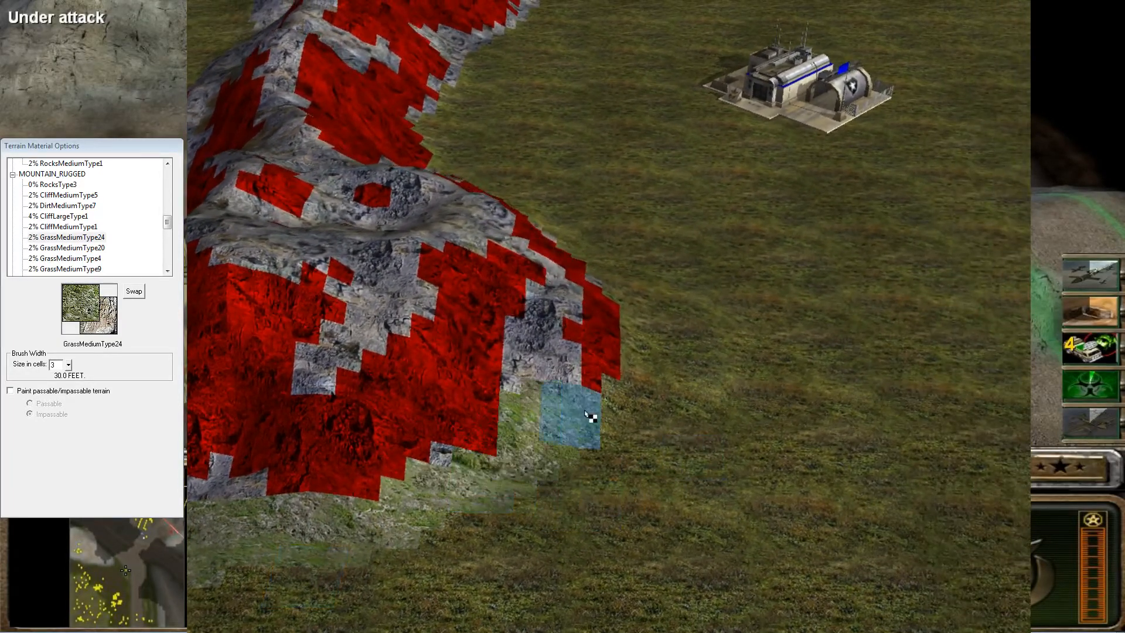
right_drag(566, 422, 625, 361)
middle_drag(625, 361, 499, 371)
drag(442, 315, 594, 286)
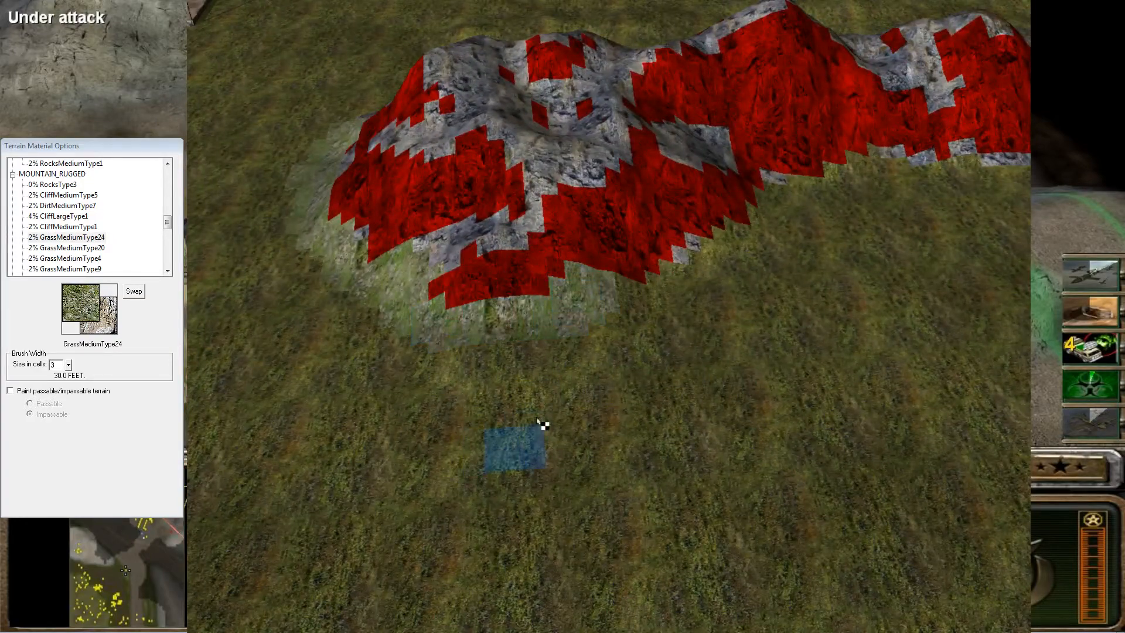
Paint the GrassMediumType24 strip along the second ridge's inner foot, following its curve away from the map border
right_drag(509, 449, 609, 395)
drag(399, 477, 670, 326)
right_drag(670, 326, 717, 269)
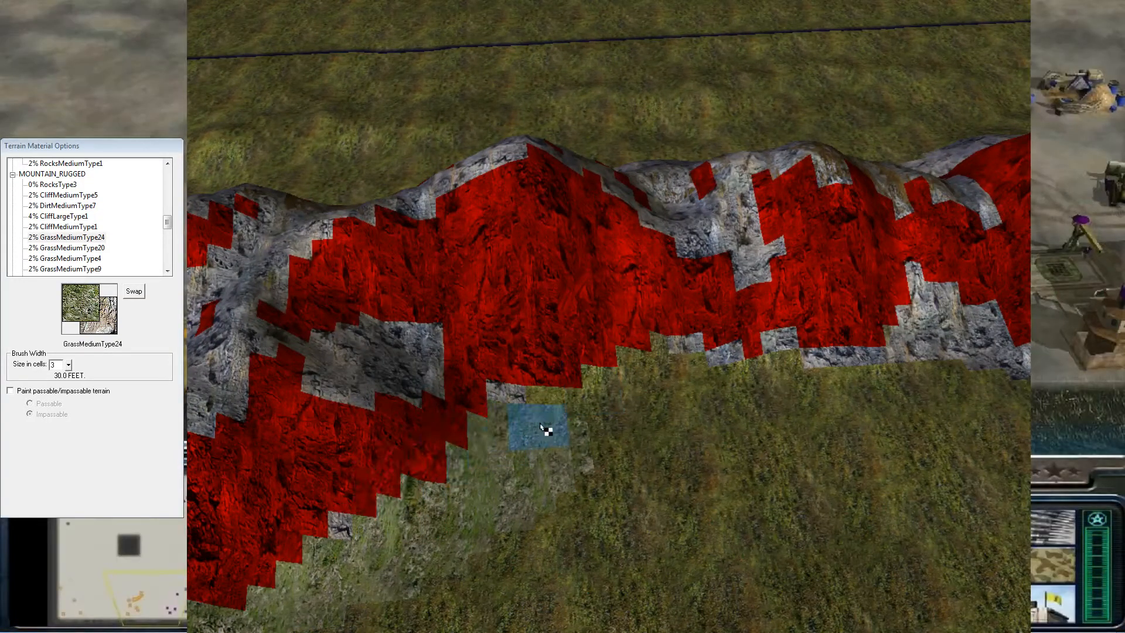
right_drag(542, 429, 625, 450)
right_drag(518, 419, 397, 373)
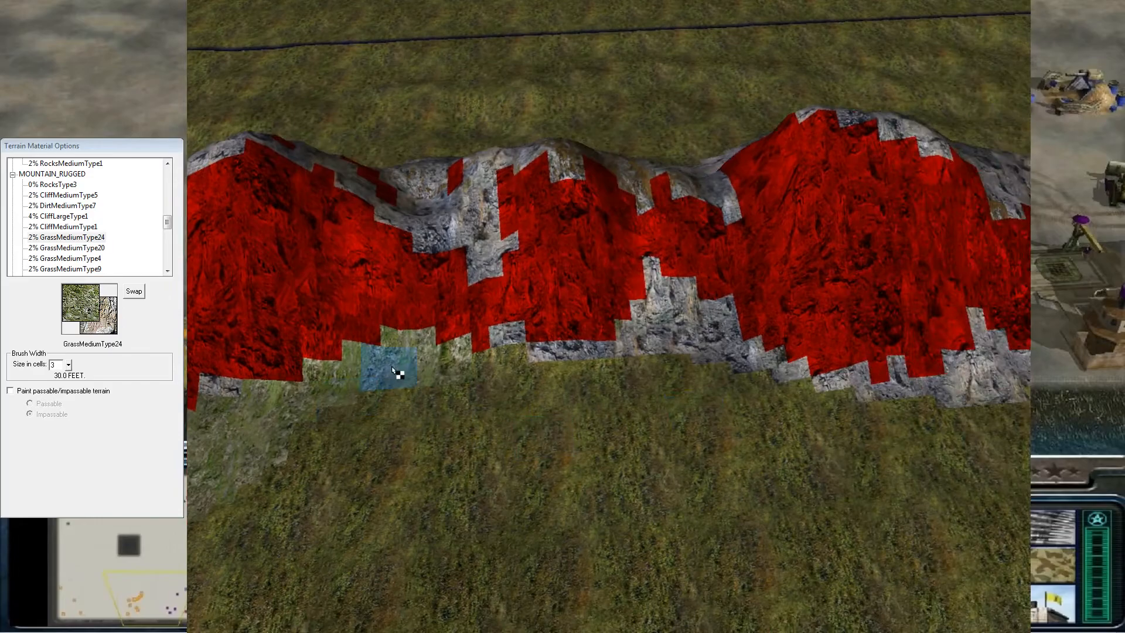
right_drag(605, 400, 697, 366)
drag(398, 448, 602, 526)
right_drag(662, 519, 779, 536)
drag(328, 404, 487, 409)
mouse_move(491, 410)
right_down()
mouse_move(573, 457)
mouse_move(454, 453)
right_up()
Continue the GrassMediumType24 edge around the second ridge's other end
middle_drag(598, 407, 779, 387)
mouse_move(779, 386)
right_down()
mouse_move(619, 469)
mouse_move(433, 527)
right_up()
right_drag(503, 502, 548, 495)
drag(399, 536, 610, 521)
right_drag(611, 521, 687, 569)
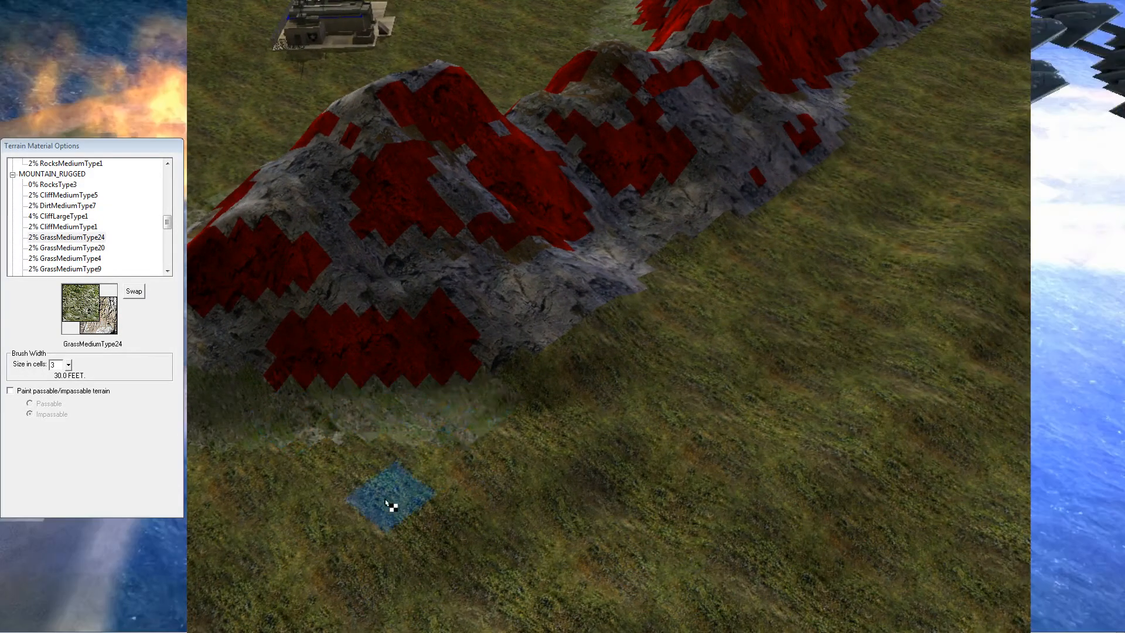
Paint the GrassMediumType24 strip along the second ridge's outer foot to close the blended edge around it
right_drag(389, 504, 339, 510)
right_drag(527, 395, 416, 518)
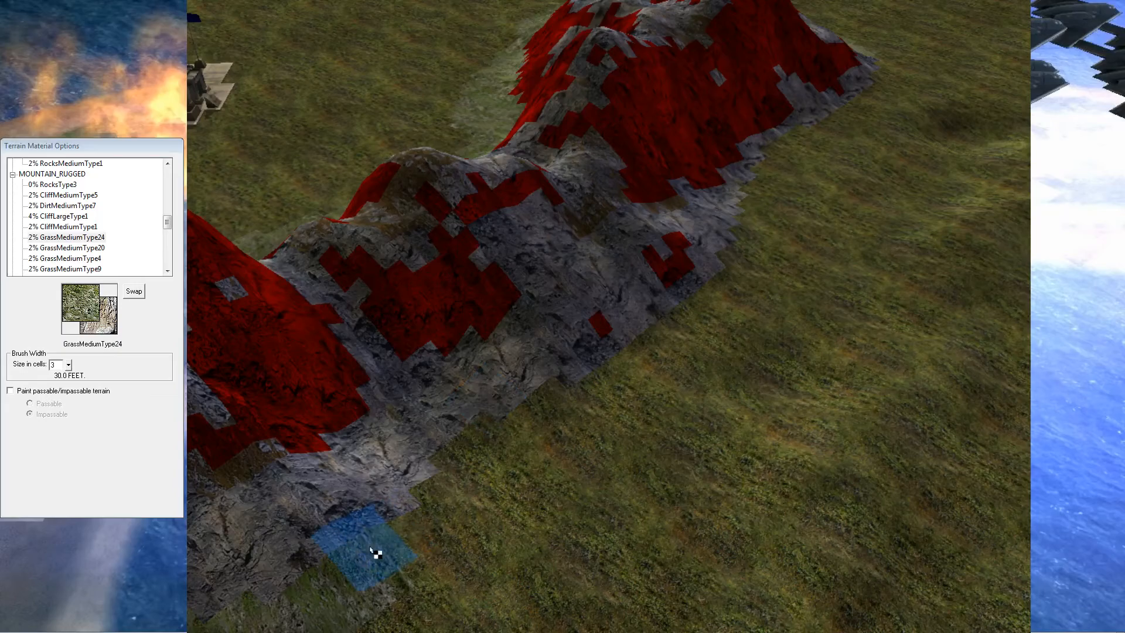
right_drag(409, 476, 585, 432)
mouse_move(419, 515)
mouse_down()
mouse_move(505, 469)
mouse_move(613, 369)
mouse_up()
right_drag(551, 468, 656, 404)
drag(495, 506, 572, 340)
mouse_move(579, 346)
right_down()
mouse_move(557, 459)
mouse_move(502, 539)
right_up()
right_drag(584, 322, 605, 368)
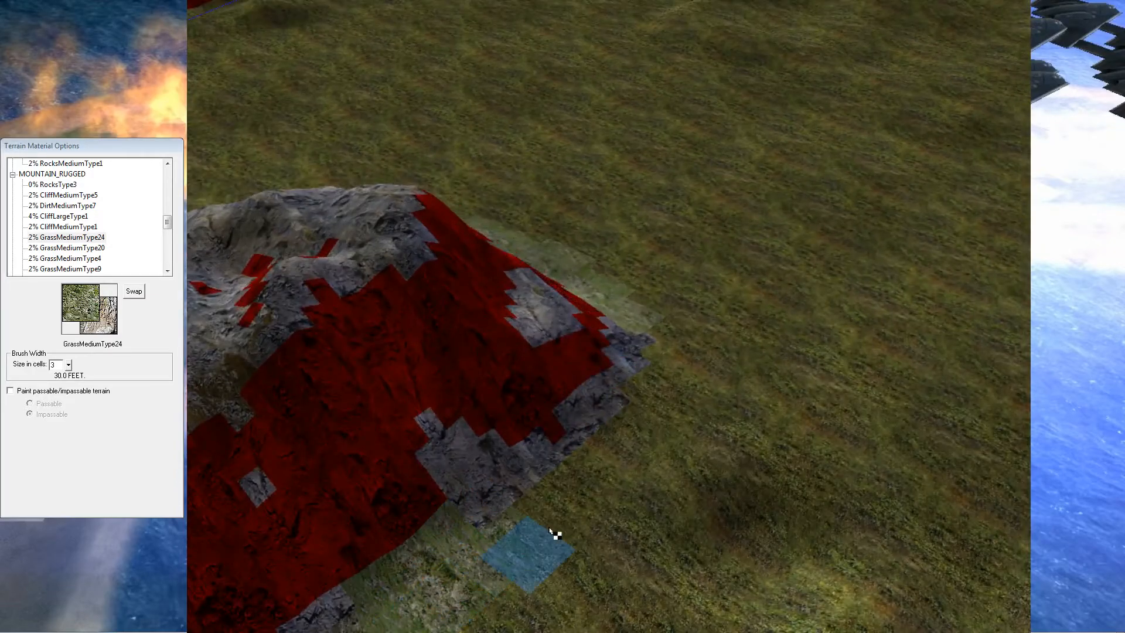
right_drag(527, 553, 572, 482)
right_drag(605, 447, 705, 429)
mouse_move(549, 360)
mouse_down()
mouse_move(510, 373)
mouse_move(639, 380)
mouse_move(610, 390)
mouse_move(622, 378)
mouse_up()
middle_click(622, 380)
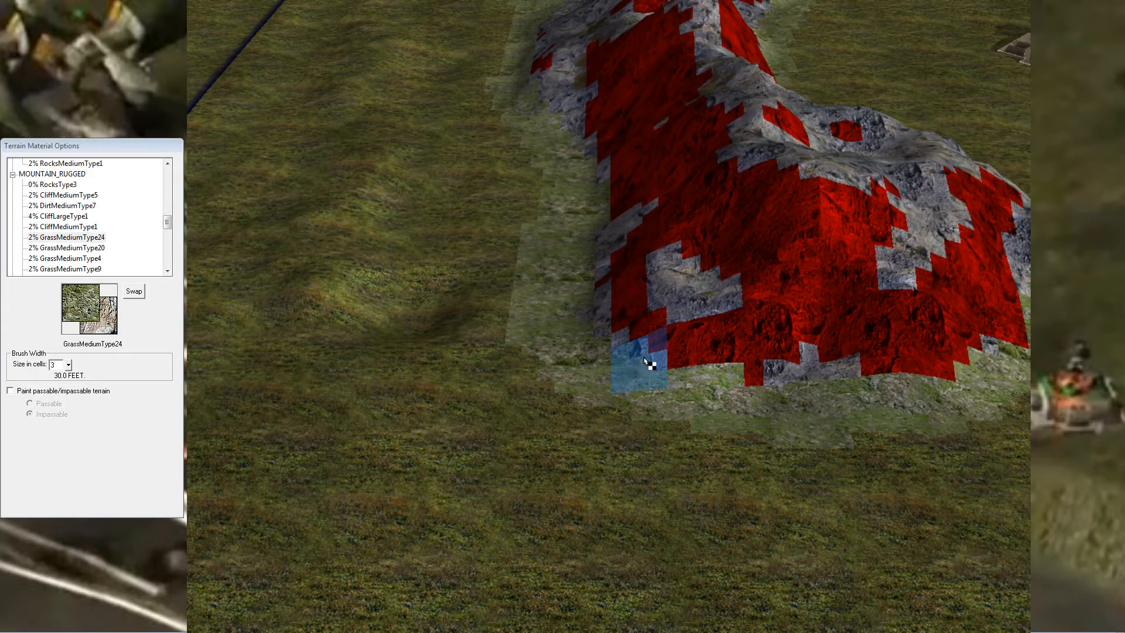
Choose the MOUNTAIN_RUGGED texture CliffMediumType1 for the untextured ridge running up to the map border
scroll(650, 348, down, 2)
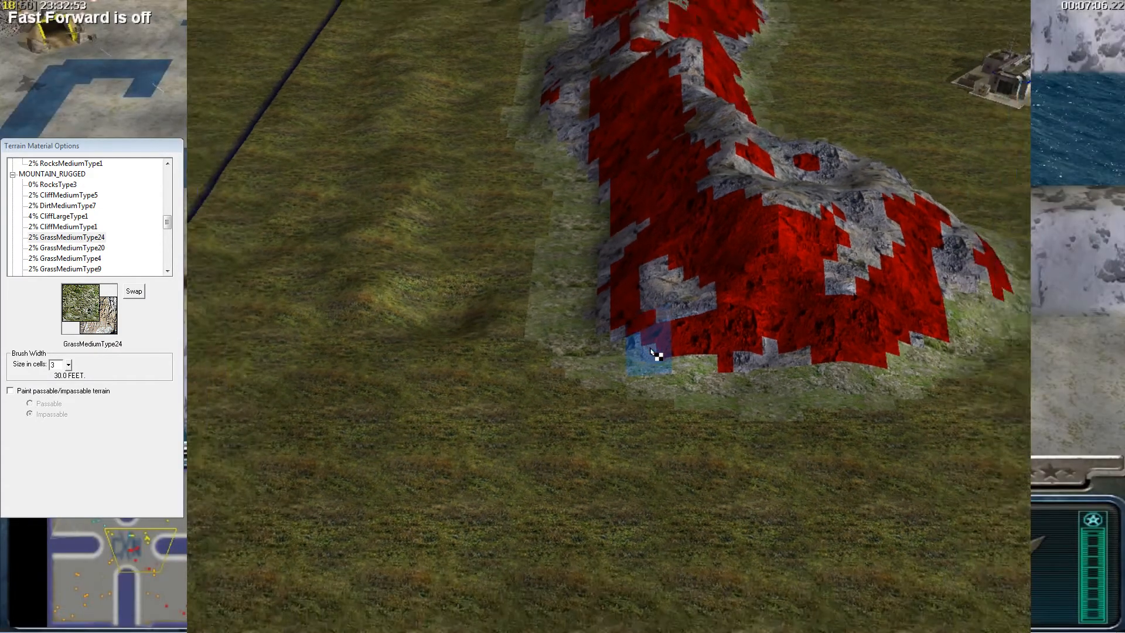
scroll(659, 349, down, 2)
right_drag(683, 389, 894, 199)
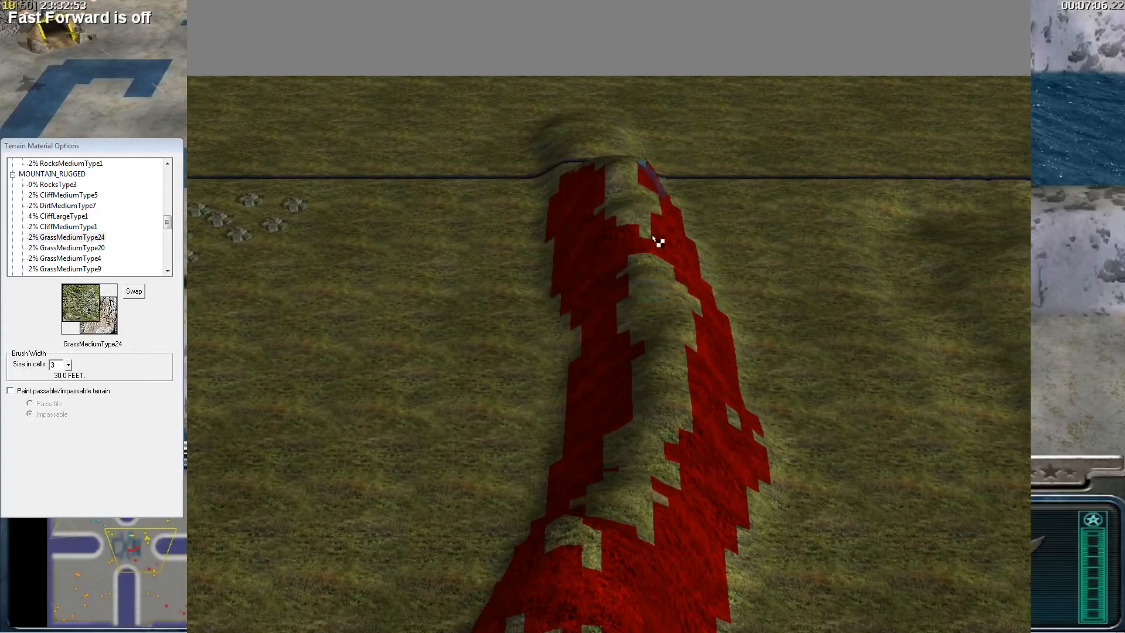
scroll(657, 238, down, 2)
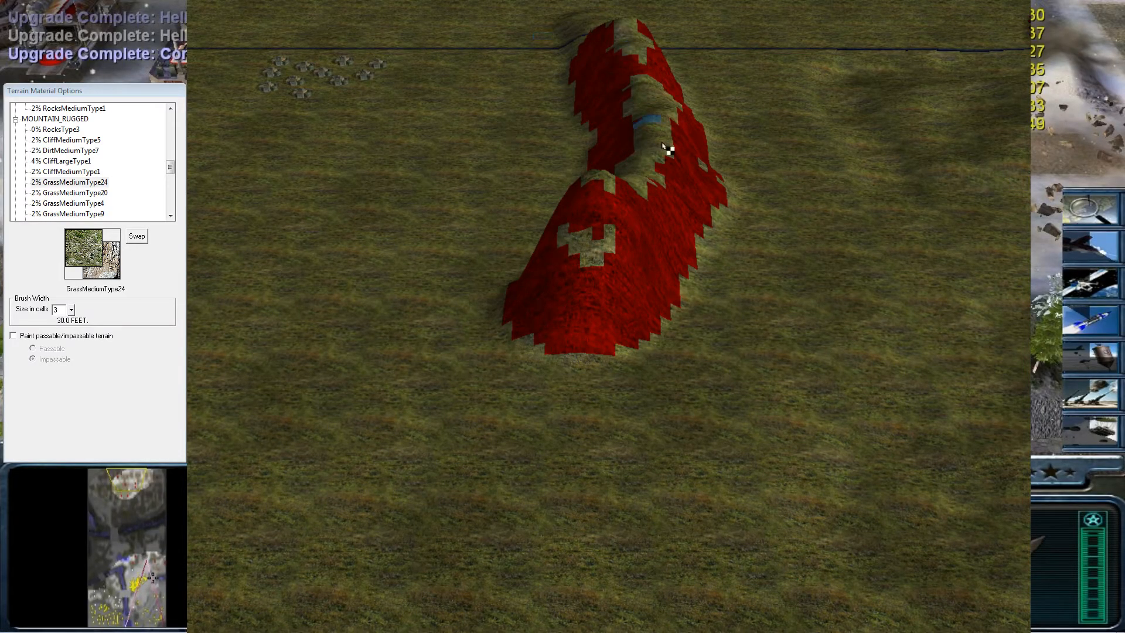
scroll(679, 285, up, 3)
scroll(520, 134, down, 2)
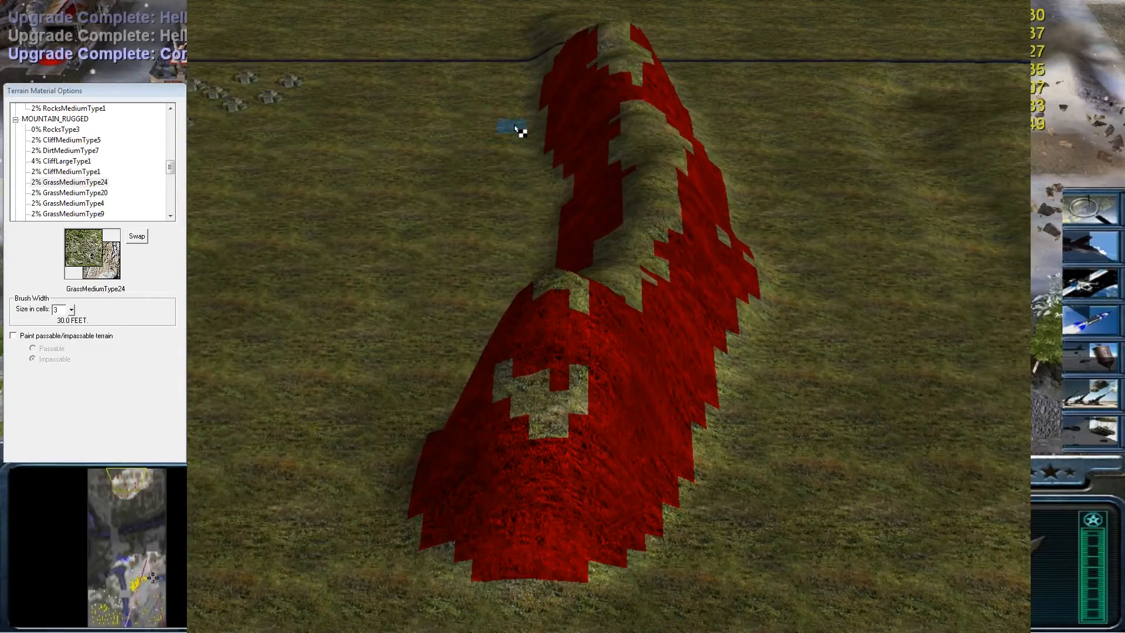
click(80, 194)
click(73, 181)
click(69, 171)
Paint a CliffMediumType1 outline along the ridge's foot on the side away from the cluster of small objects
right_drag(258, 219, 465, 296)
mouse_move(523, 373)
right_down()
mouse_move(495, 382)
mouse_move(582, 269)
right_up()
drag(582, 269, 820, 276)
scroll(872, 252, up, 2)
mouse_move(580, 410)
mouse_down()
mouse_move(589, 452)
mouse_move(816, 414)
mouse_up()
mouse_move(815, 415)
right_down()
mouse_move(908, 414)
mouse_move(529, 389)
right_up()
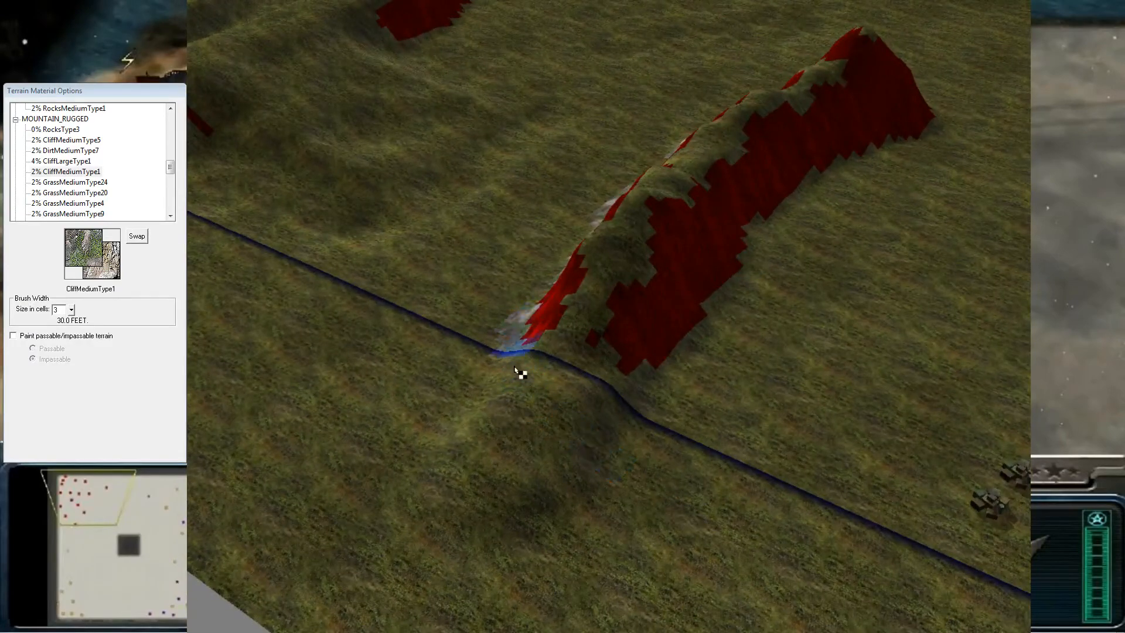
Close the CliffMediumType1 outline around the rest of the ridge and flood-fill its interior with the same texture
drag(523, 355, 673, 326)
right_drag(673, 326, 677, 381)
mouse_move(503, 418)
right_down()
mouse_move(362, 550)
mouse_move(364, 509)
right_up()
right_drag(568, 441, 687, 411)
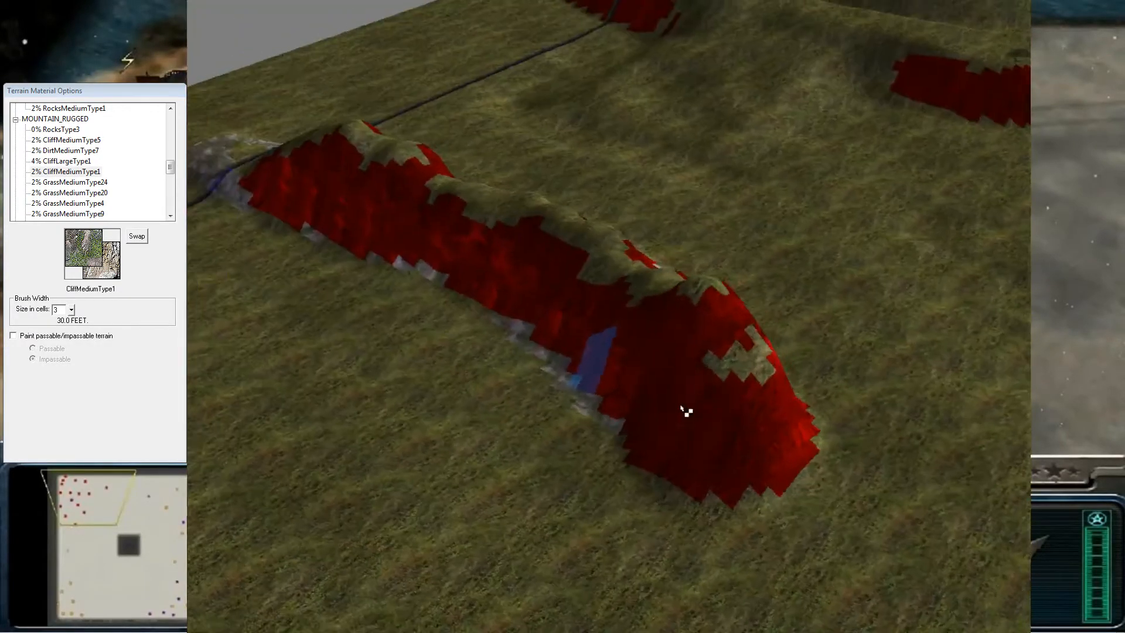
right_drag(678, 469, 710, 545)
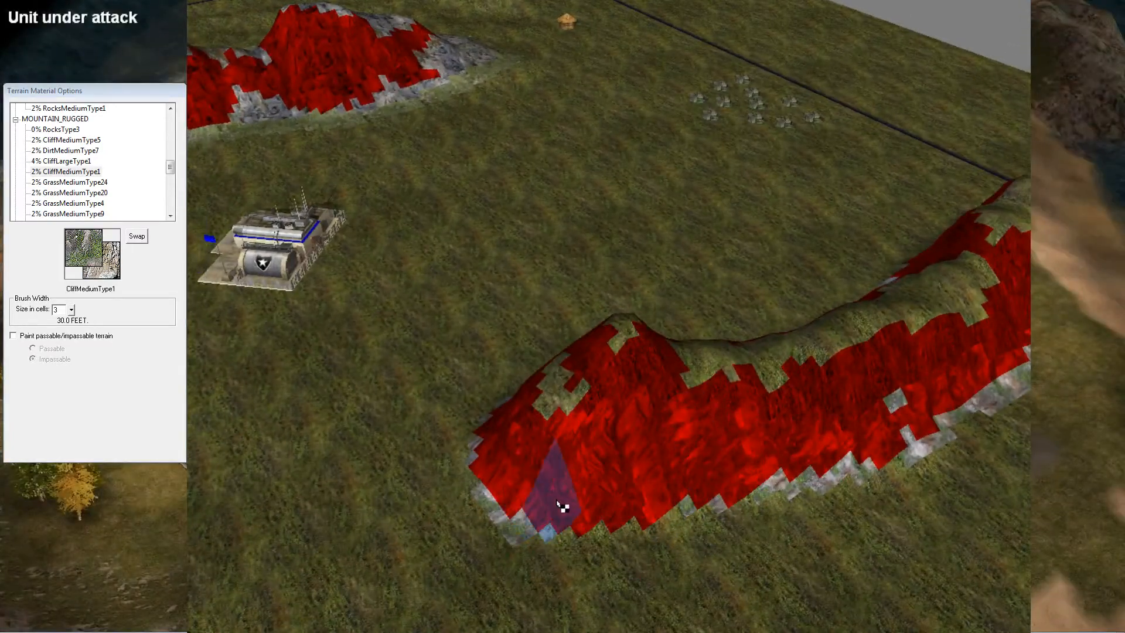
right_drag(743, 472, 643, 246)
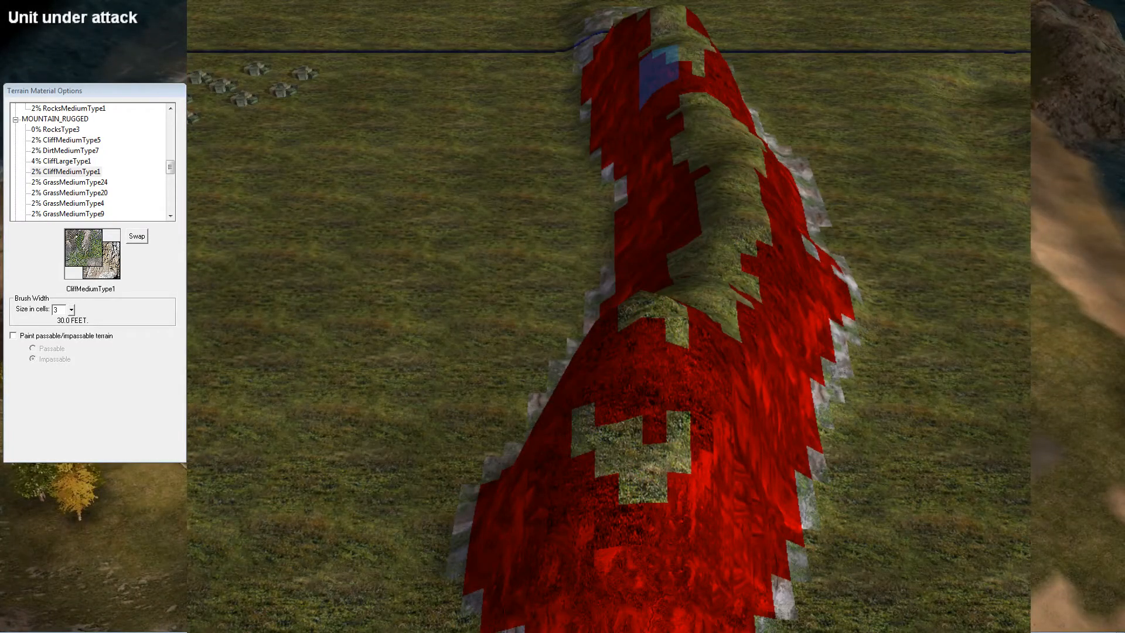
click(681, 263)
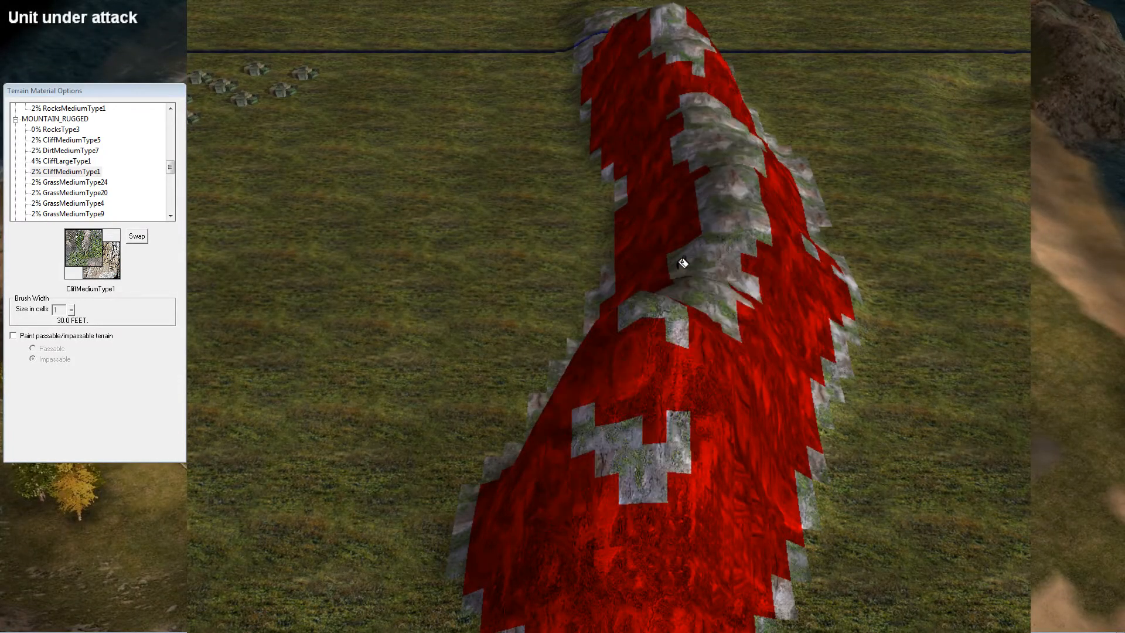
Browse the MOUNTAIN_RUGGED cliff, dirt and grass textures for a replacement for the ridge's fill
click(80, 163)
click(81, 152)
click(72, 132)
click(67, 141)
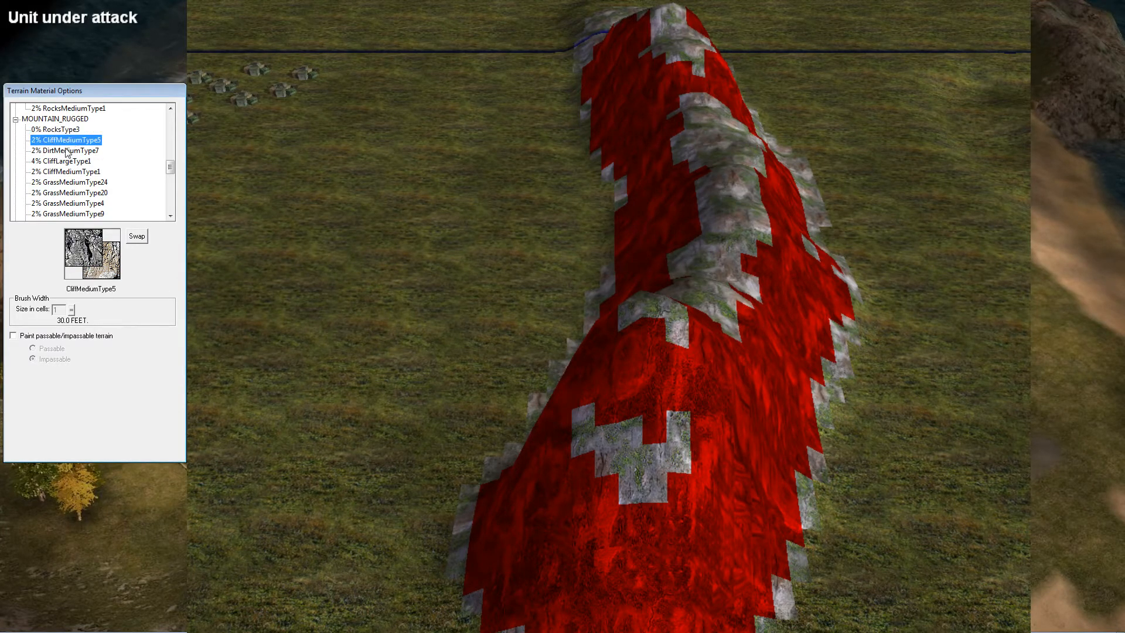
click(63, 194)
click(67, 206)
scroll(69, 205, down, 2)
click(72, 195)
scroll(73, 196, down, 6)
Compare the CliffMediumType textures, choose CliffMediumType12 and flood-fill the ridge with it
click(73, 182)
click(75, 161)
click(76, 150)
click(77, 139)
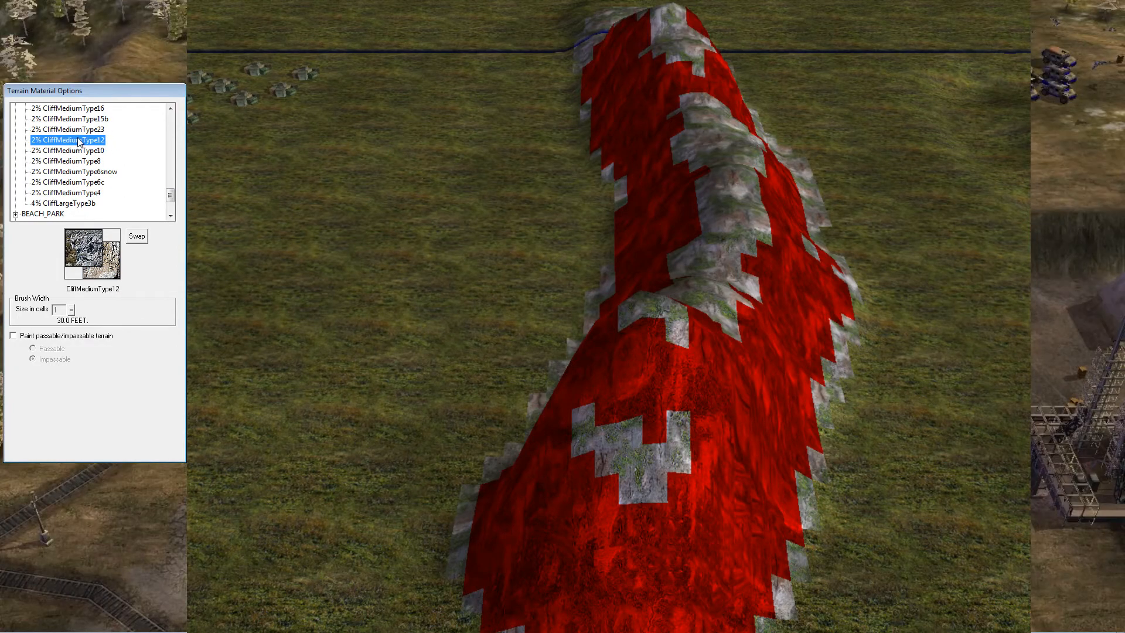
click(82, 129)
key(Up)
click(86, 108)
click(75, 127)
click(72, 140)
click(596, 264)
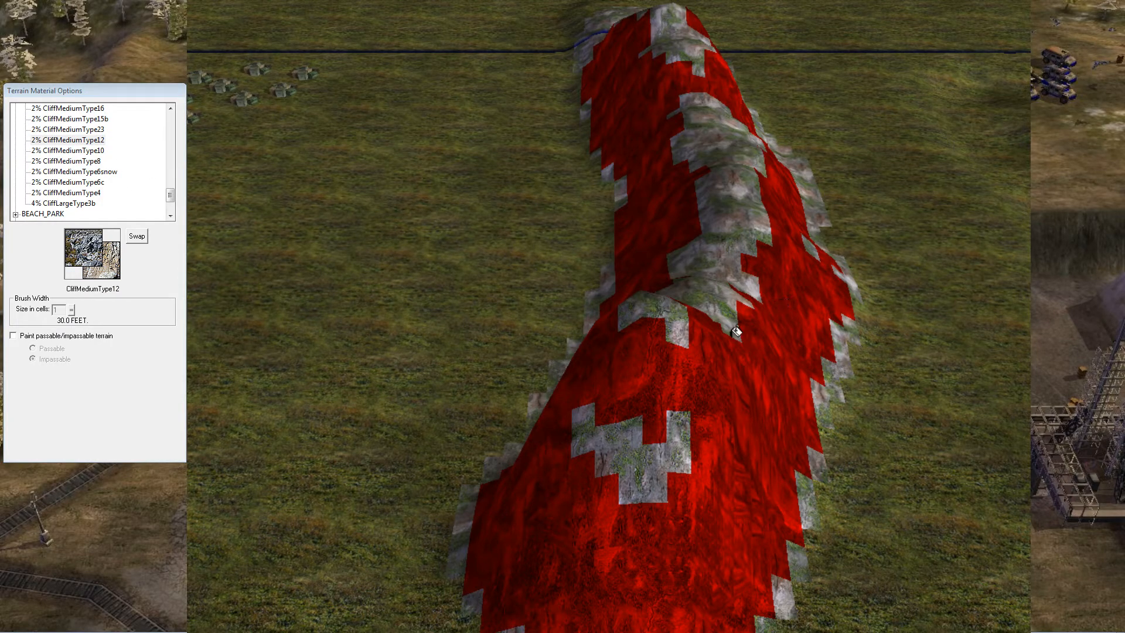
Paint CliffMediumType10 patches over the ridge's crest and slopes with the 3-cell brush
click(74, 150)
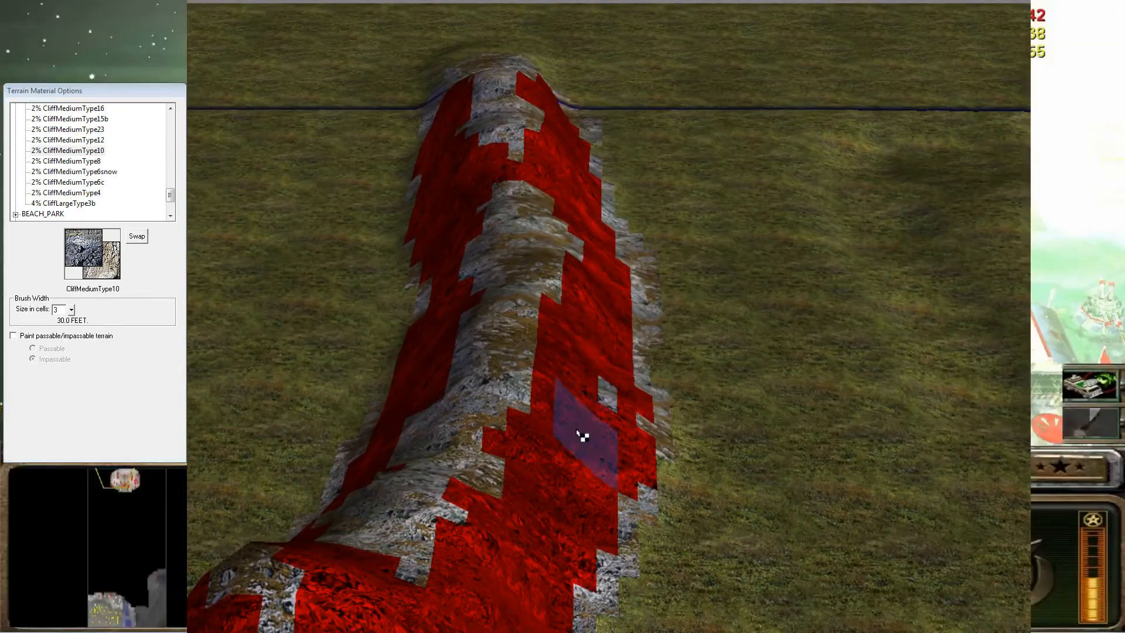
right_drag(461, 319, 510, 239)
right_drag(526, 281, 520, 174)
middle_drag(524, 322, 414, 352)
middle_click(380, 414)
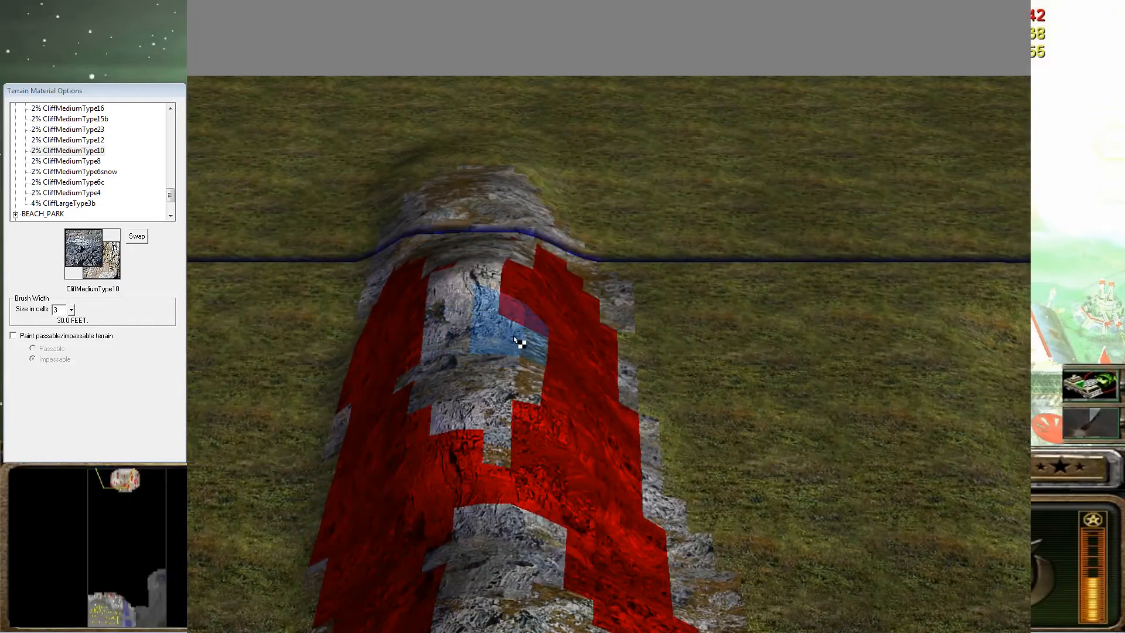
Paint a CliffMediumType12 border along the foot of the ridge's flank facing the building with the 3-cell brush
scroll(566, 350, down, 3)
scroll(545, 394, down, 3)
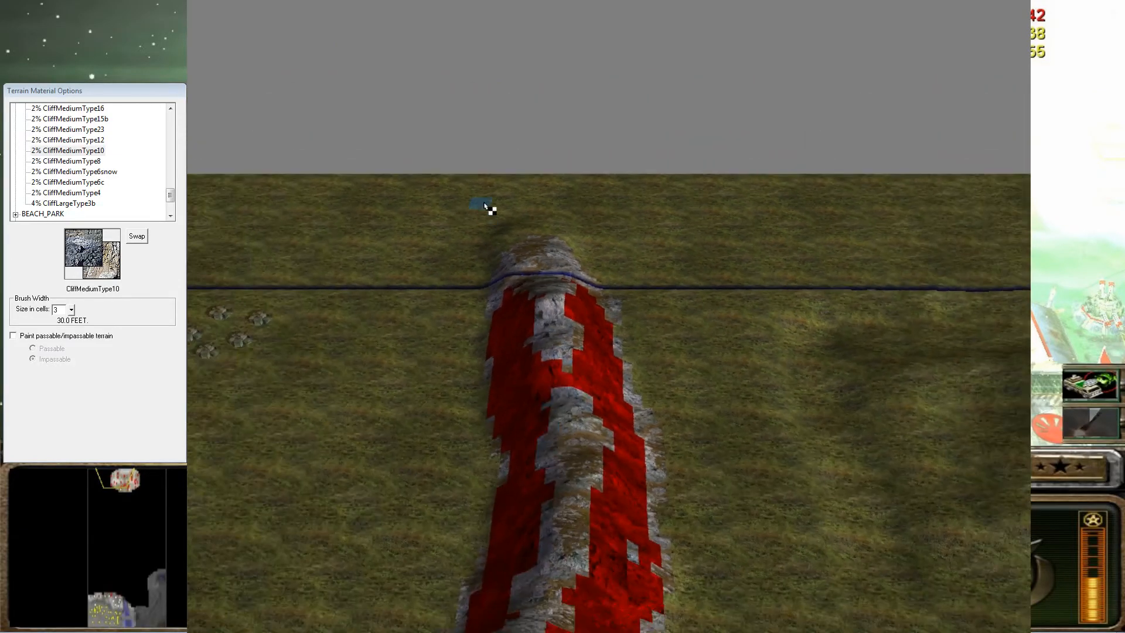
right_drag(486, 211, 713, 555)
right_drag(713, 387, 705, 603)
right_drag(705, 223, 598, 420)
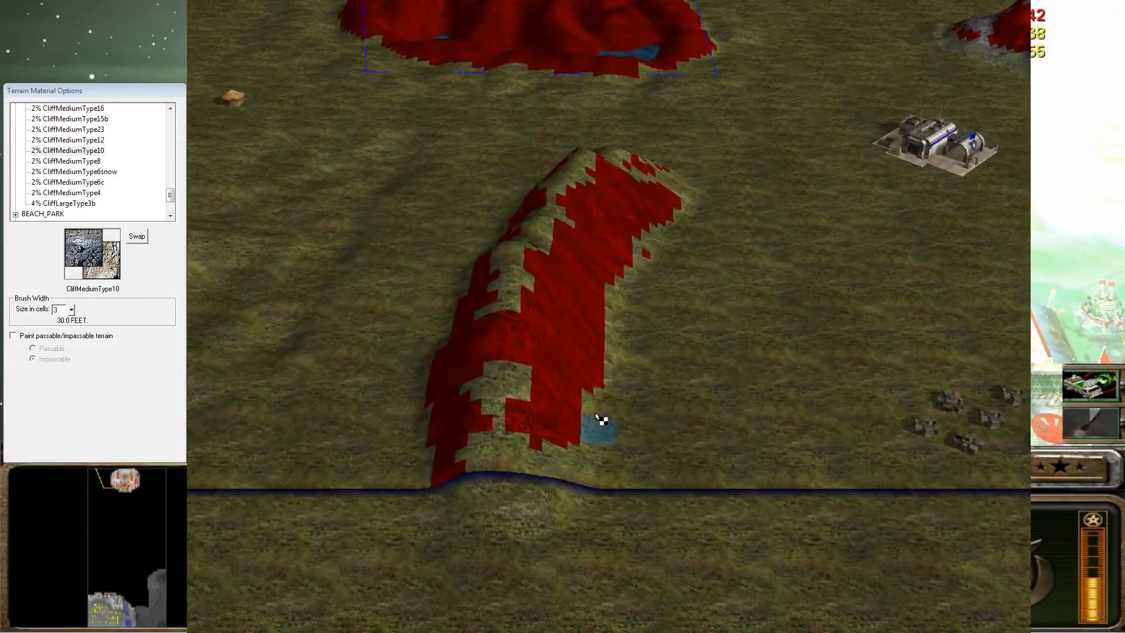
scroll(598, 419, up, 2)
click(76, 140)
mouse_move(425, 452)
mouse_down()
mouse_move(422, 514)
mouse_move(584, 489)
mouse_move(639, 249)
mouse_up()
right_drag(670, 199, 627, 264)
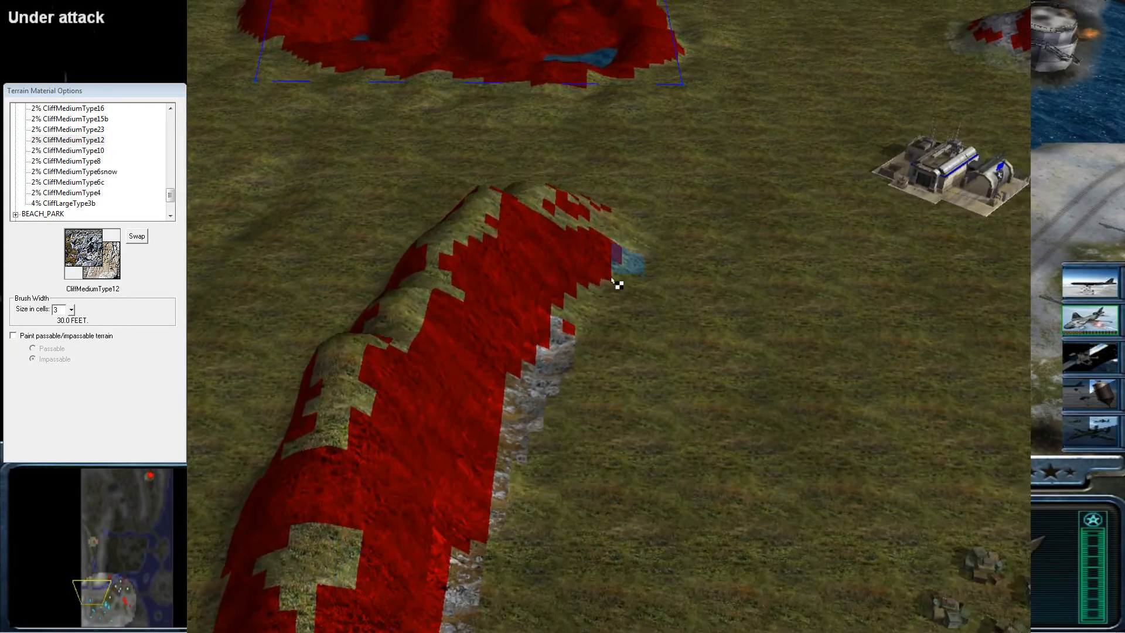
Close the CliffMediumType12 border around the ridge's end and opposite flank, and flood-fill the ridge with the same texture
middle_drag(627, 264, 722, 303)
right_drag(722, 303, 482, 361)
mouse_move(487, 365)
mouse_down()
mouse_move(533, 492)
mouse_move(619, 471)
mouse_up()
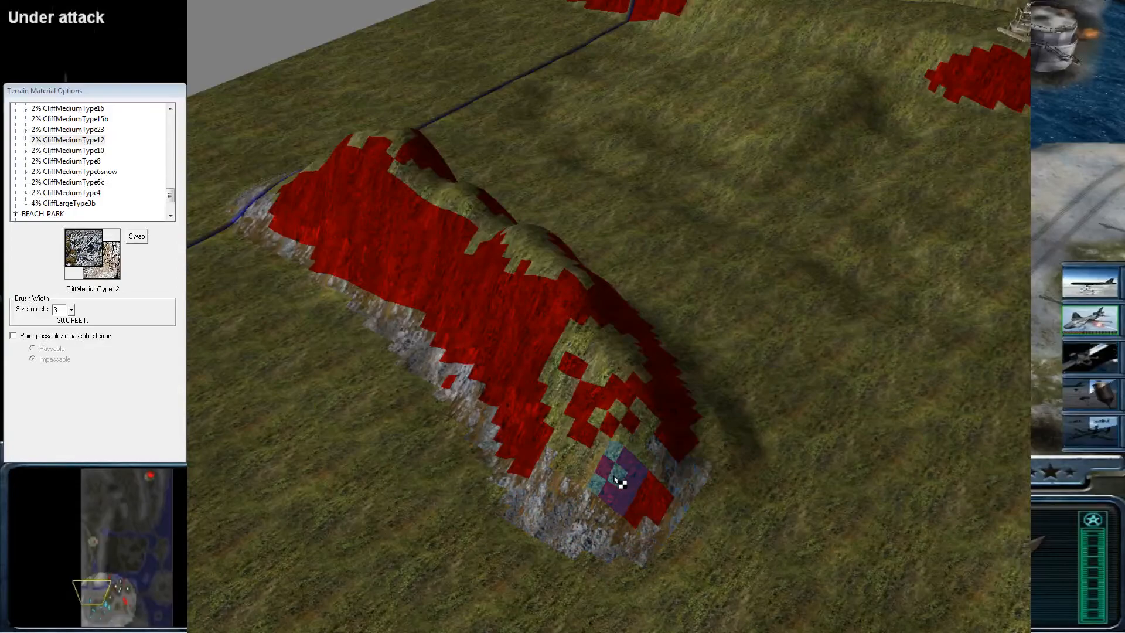
middle_drag(619, 471, 609, 447)
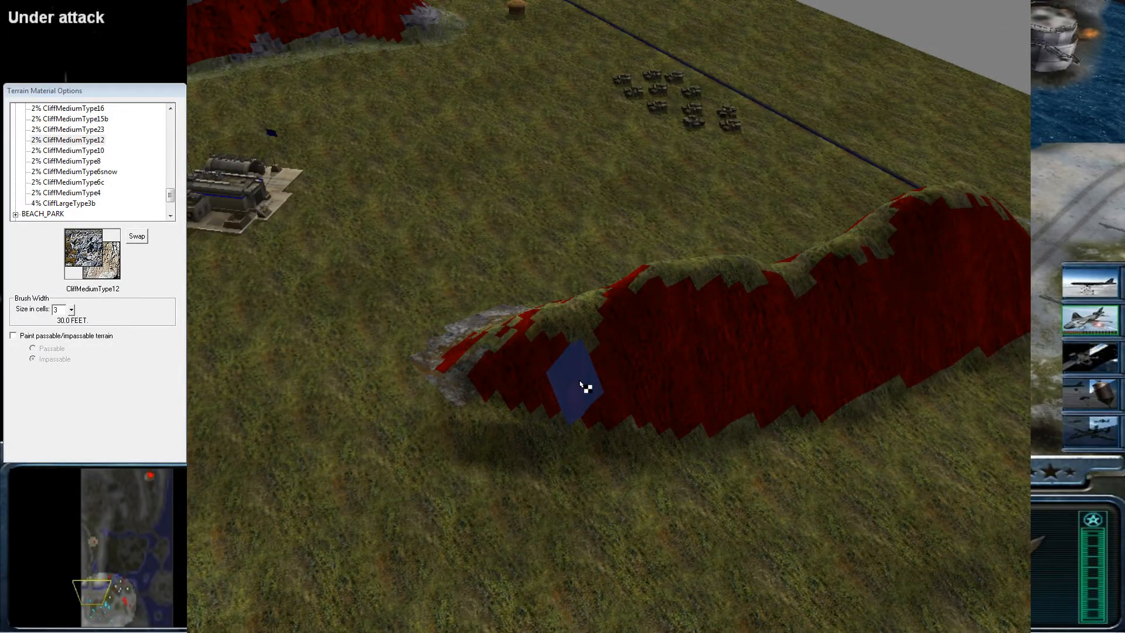
middle_drag(635, 396, 796, 406)
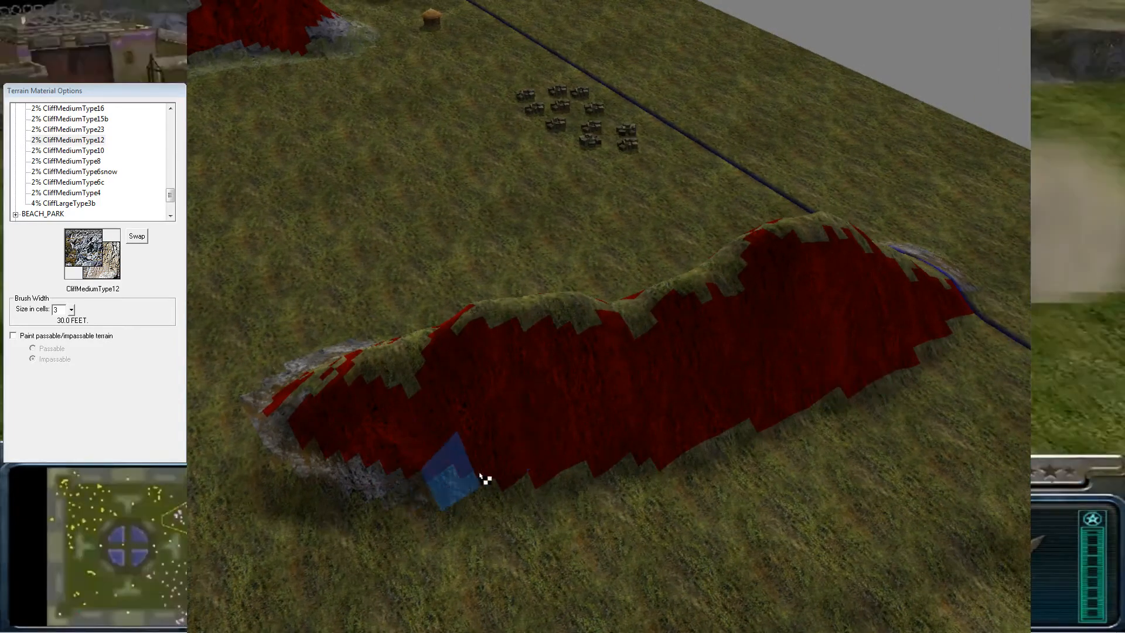
middle_drag(673, 459, 623, 494)
middle_drag(783, 389, 815, 502)
middle_drag(770, 533, 533, 31)
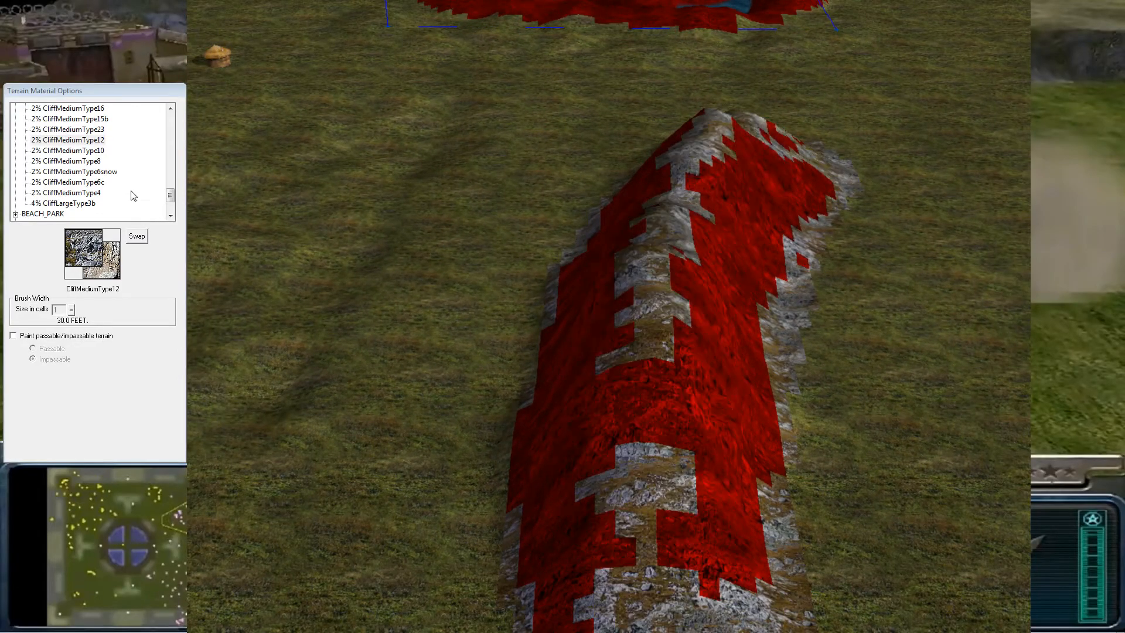
Paint CliffMediumType10 patches along the ridge's crest and upper slopes with the 3-cell brush
click(92, 151)
click(515, 2)
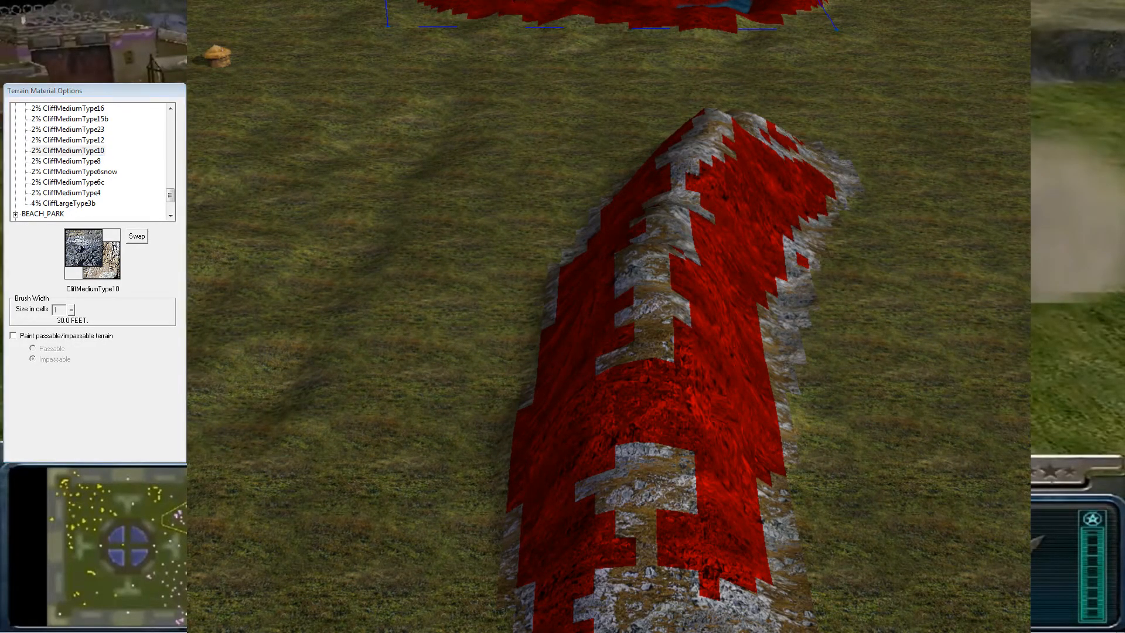
key(ctrl+z)
click(514, 2)
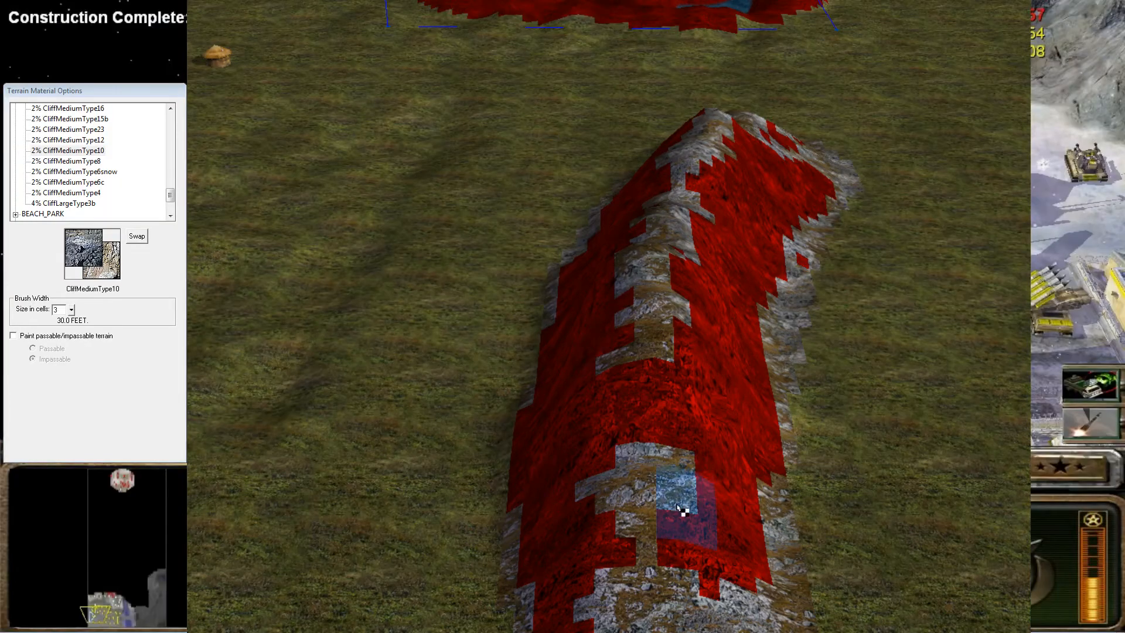
click(684, 501)
click(663, 344)
right_drag(712, 246, 650, 326)
drag(655, 332, 540, 326)
mouse_move(539, 327)
middle_down()
mouse_move(457, 374)
mouse_move(423, 461)
mouse_move(525, 427)
mouse_move(466, 402)
mouse_move(537, 505)
mouse_move(557, 431)
mouse_move(537, 494)
middle_up()
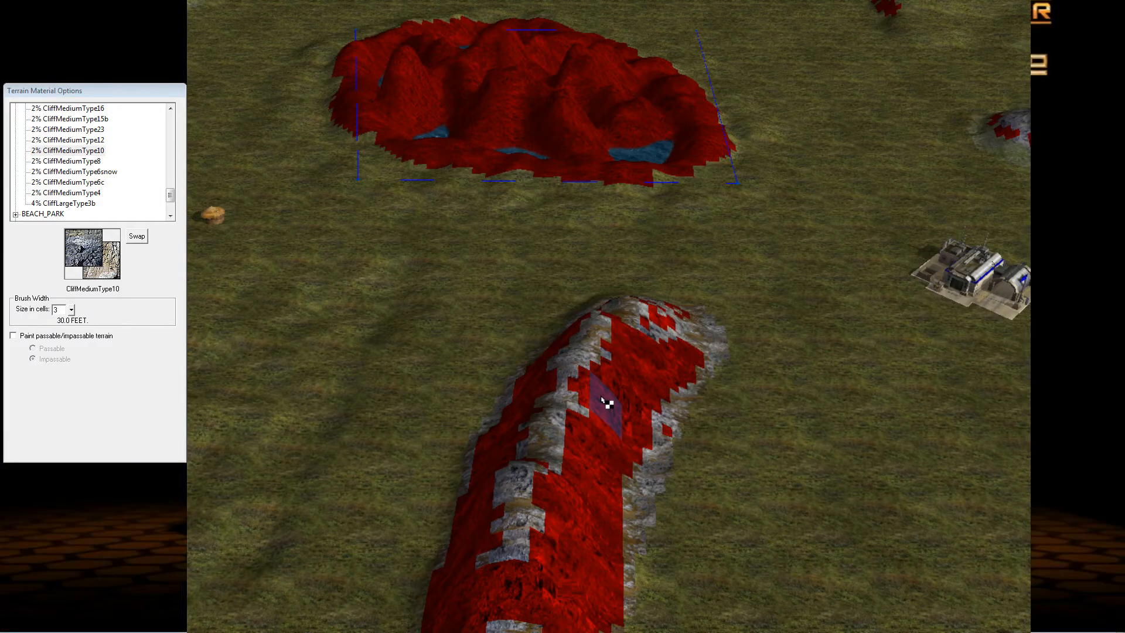
Compare the cliff and grass textures and choose GrassMediumType12Leaves from the GRASS_COBBLESTONE group
scroll(603, 398, down, 2)
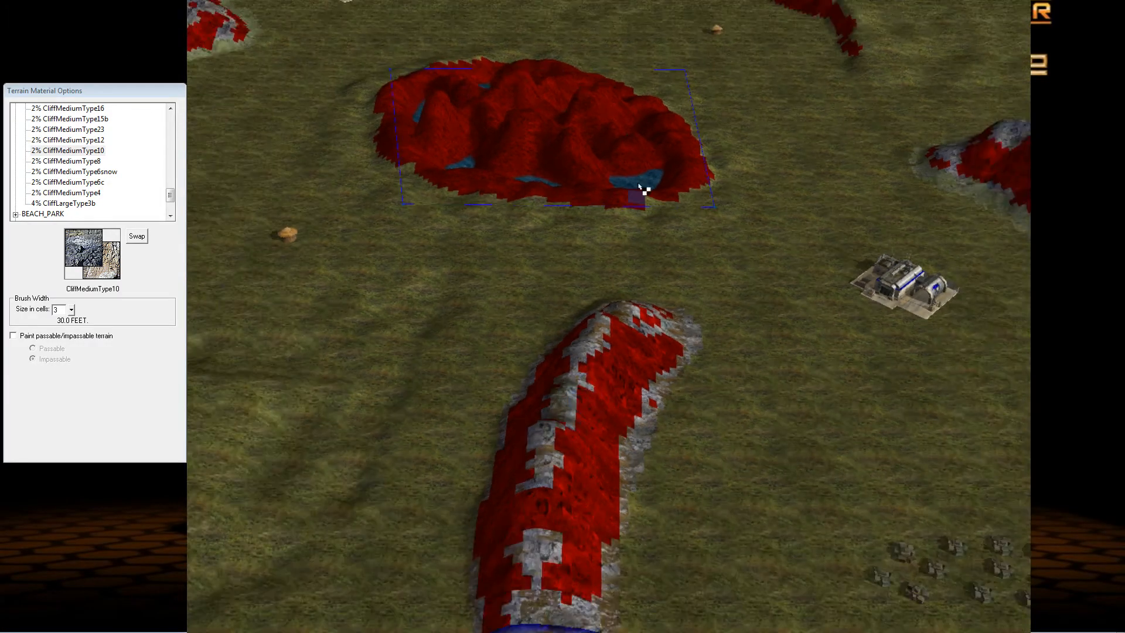
right_drag(641, 204, 657, 289)
scroll(657, 288, up, 2)
click(83, 165)
scroll(76, 173, up, 5)
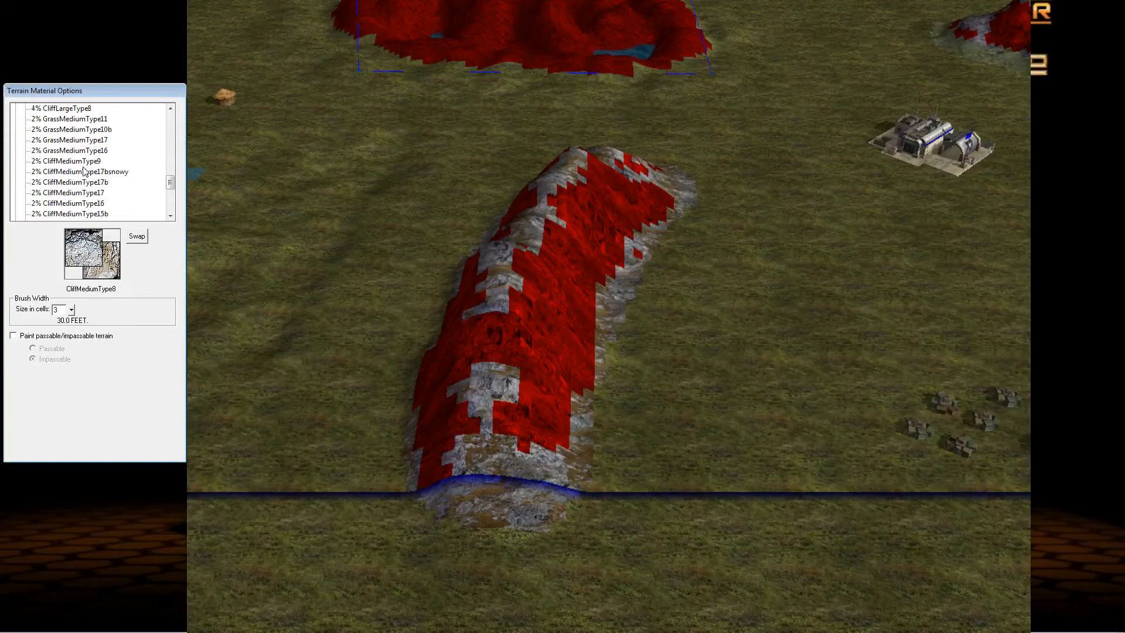
click(63, 181)
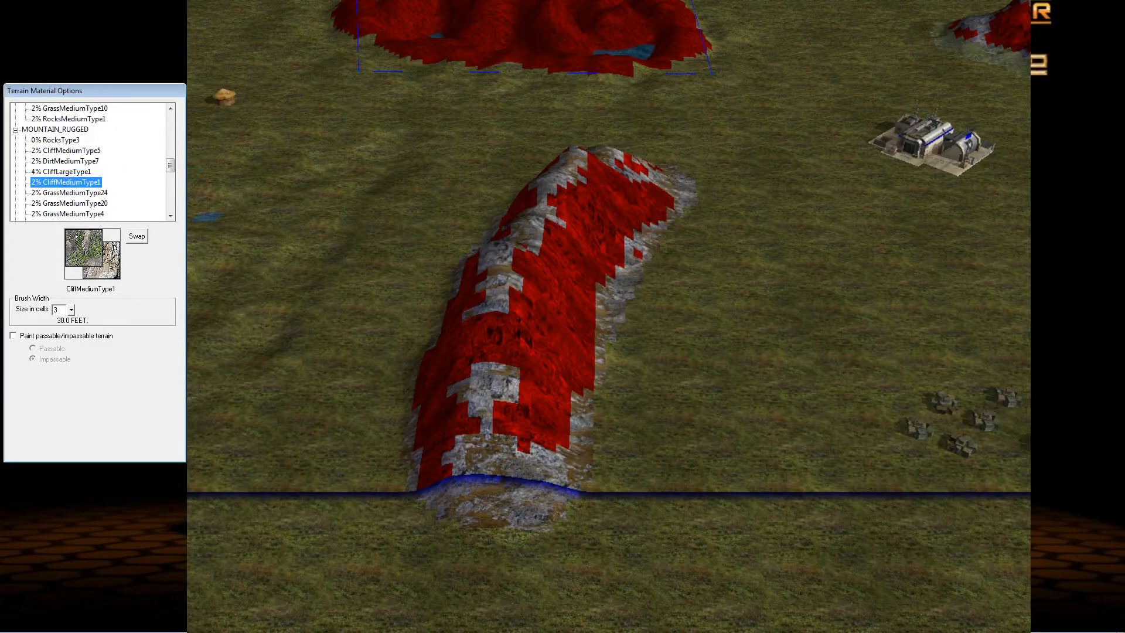
click(86, 171)
scroll(82, 165, up, 4)
click(80, 163)
scroll(79, 163, up, 5)
click(77, 162)
scroll(77, 162, up, 1)
click(66, 174)
click(65, 181)
click(57, 142)
scroll(57, 142, up, 1)
click(56, 140)
click(69, 130)
scroll(83, 135, up, 2)
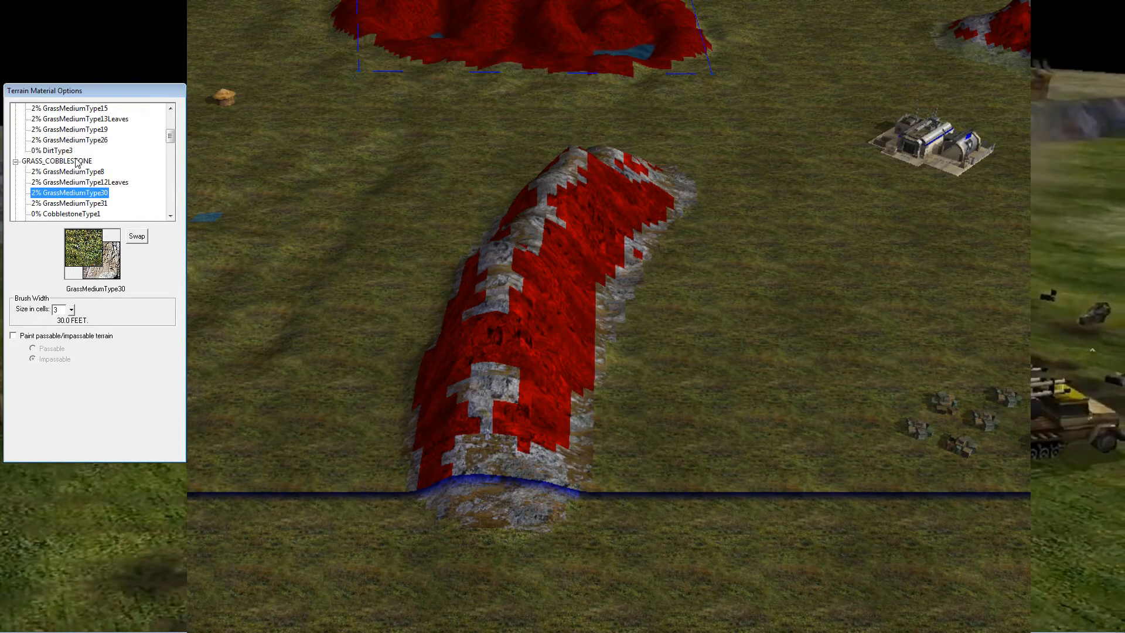
click(76, 182)
Try a GrassMediumType12Leaves edge with a side spur along the foot of the ridge's flank facing the building
scroll(521, 462, up, 3)
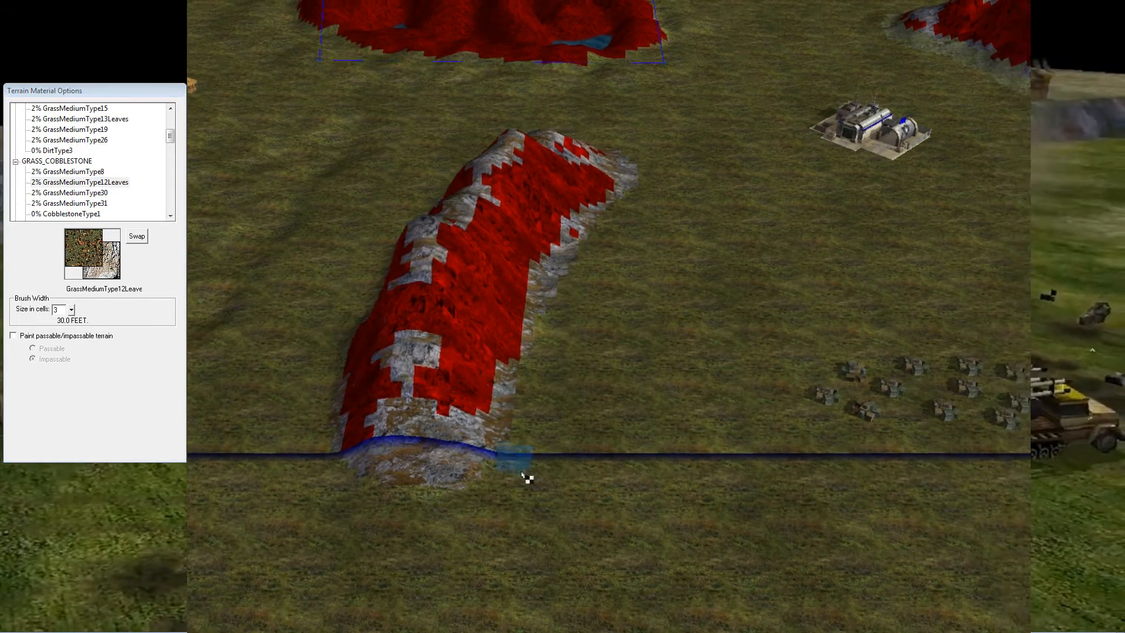
click(463, 520)
scroll(515, 406, up, 2)
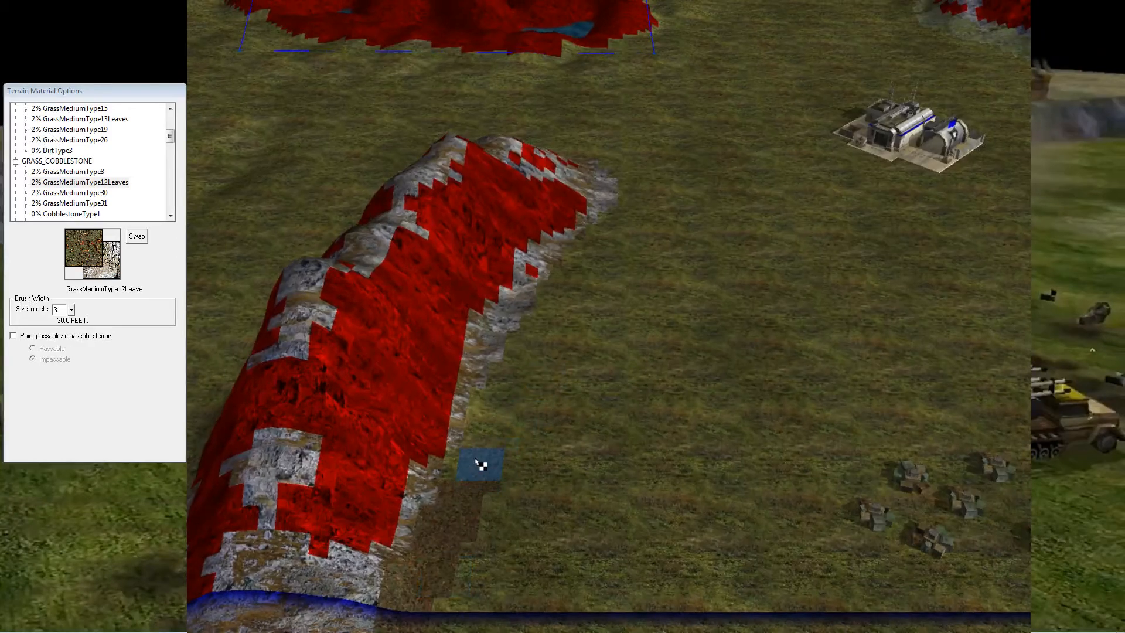
scroll(507, 451, up, 3)
scroll(545, 410, up, 2)
mouse_move(548, 404)
mouse_down()
mouse_move(522, 432)
mouse_move(683, 485)
mouse_move(510, 459)
mouse_move(533, 462)
mouse_move(529, 420)
mouse_up()
scroll(522, 461, down, 2)
mouse_move(530, 420)
middle_down()
mouse_move(740, 369)
mouse_move(588, 440)
middle_up()
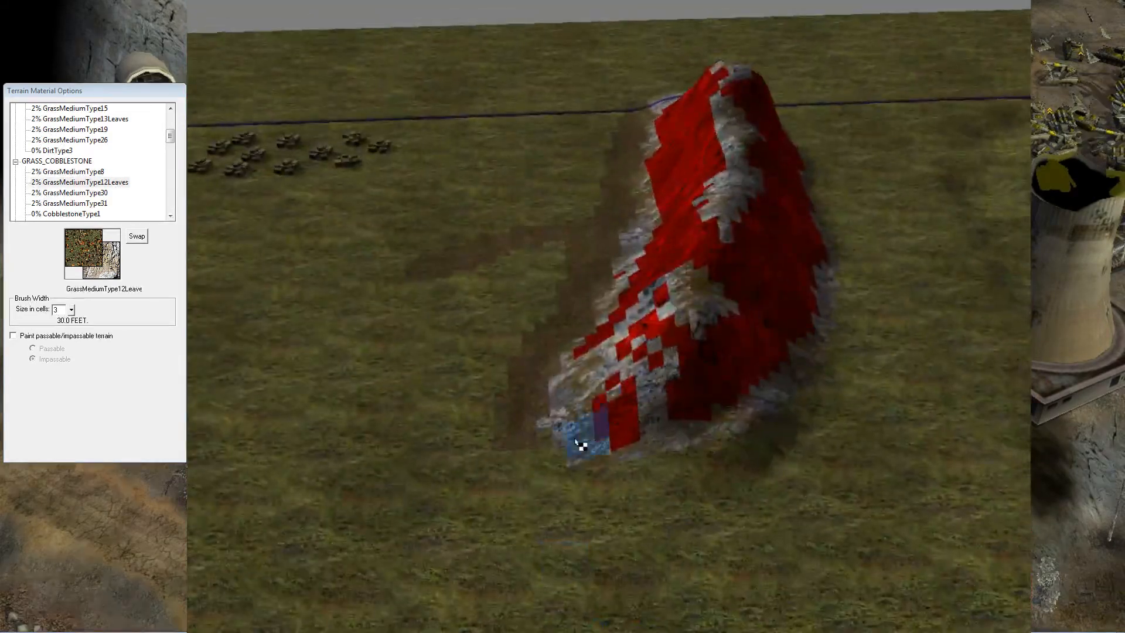
Try to continue the GrassMediumType12Leaves edge around the ridge's end and along its opposite flank
mouse_move(632, 472)
middle_down()
mouse_move(753, 469)
mouse_move(670, 495)
middle_up()
mouse_move(660, 433)
mouse_down()
mouse_move(662, 403)
mouse_move(697, 389)
mouse_up()
right_drag(697, 389, 673, 416)
drag(642, 435, 584, 319)
middle_drag(585, 320, 675, 379)
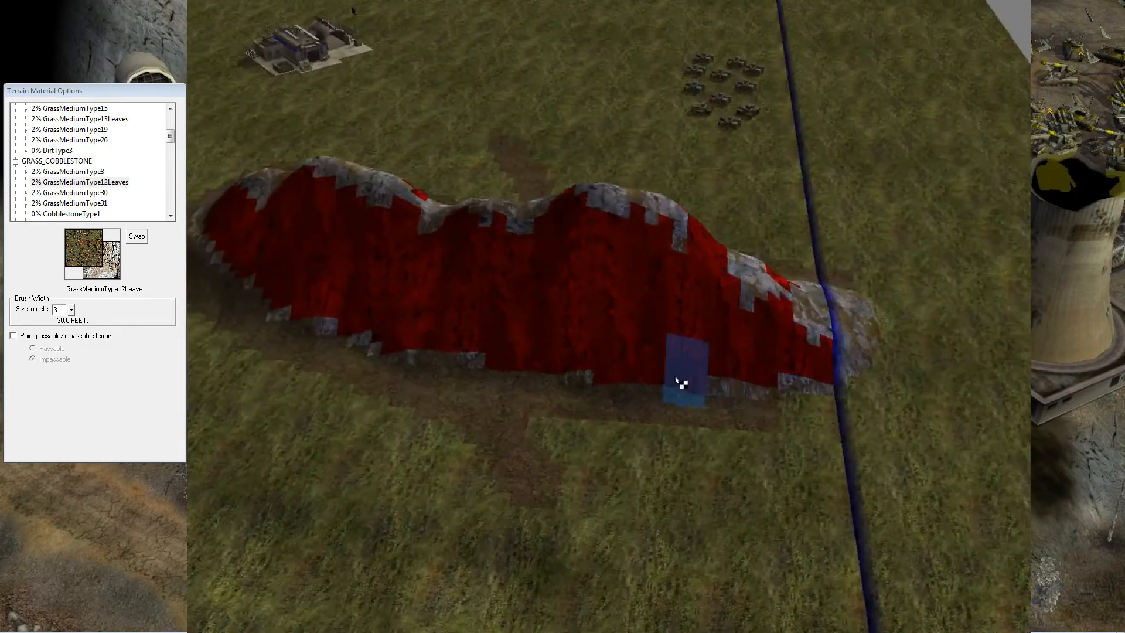
mouse_move(762, 414)
mouse_down()
mouse_move(879, 302)
mouse_move(863, 285)
mouse_up()
middle_drag(828, 300, 716, 477)
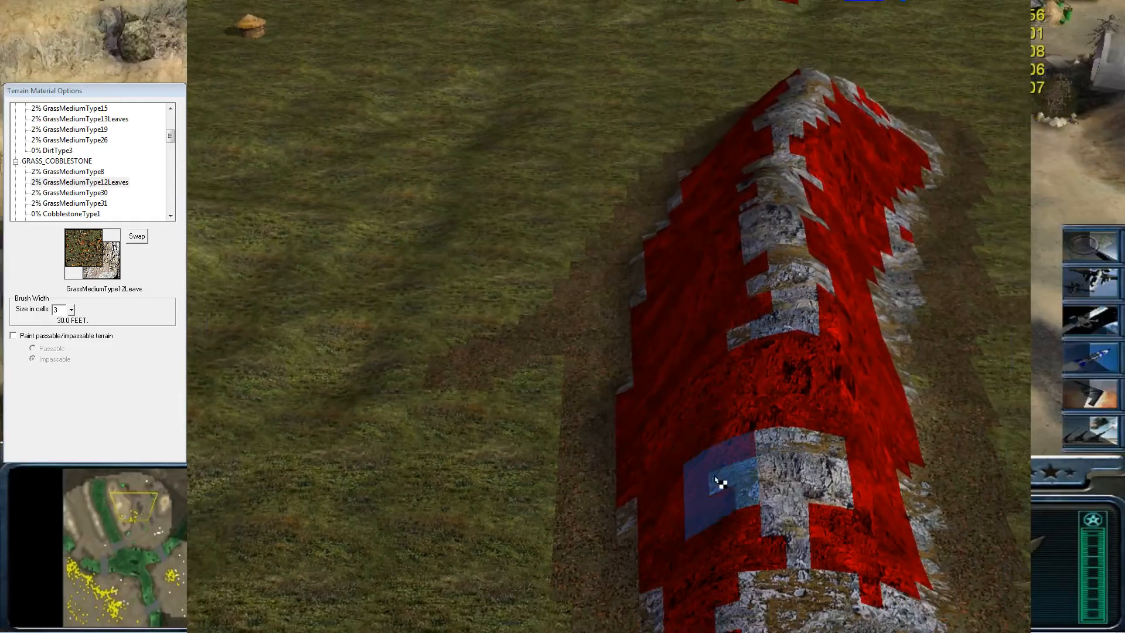
Paint a GrassMediumType12Leaves edge around the whole foot of the ridge, including side spurs and the end beyond the map border
scroll(691, 509, down, 5)
right_drag(666, 543, 593, 287)
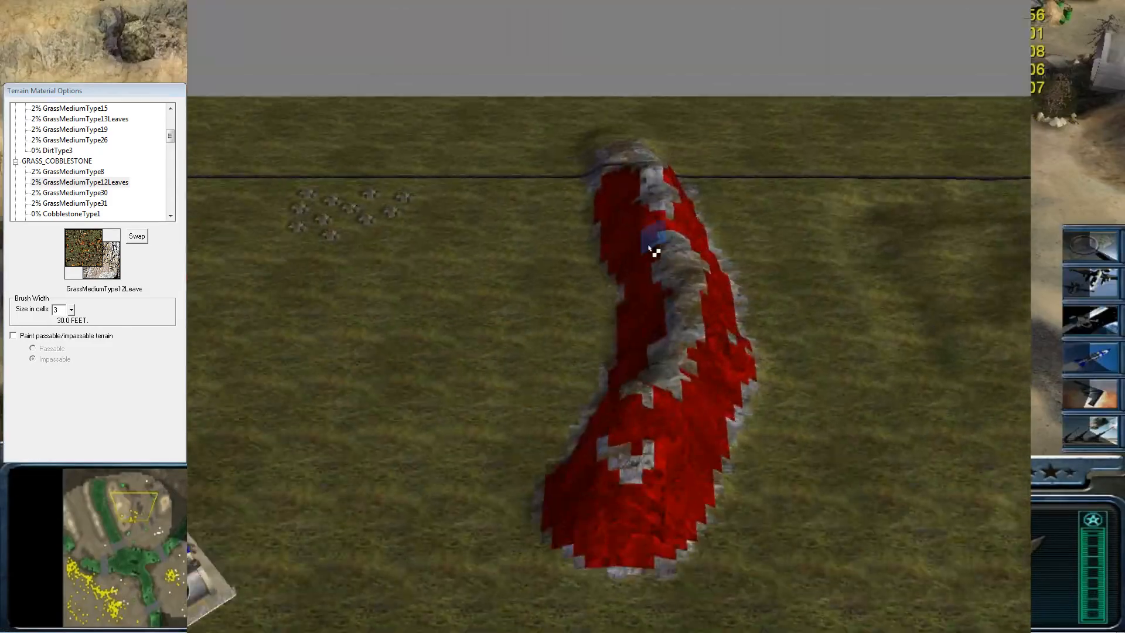
mouse_move(567, 175)
mouse_down()
mouse_move(609, 293)
mouse_move(590, 408)
mouse_move(543, 465)
mouse_move(558, 561)
mouse_move(577, 388)
mouse_move(484, 417)
mouse_move(469, 364)
mouse_move(539, 524)
mouse_move(683, 584)
mouse_move(705, 569)
mouse_move(744, 473)
mouse_up()
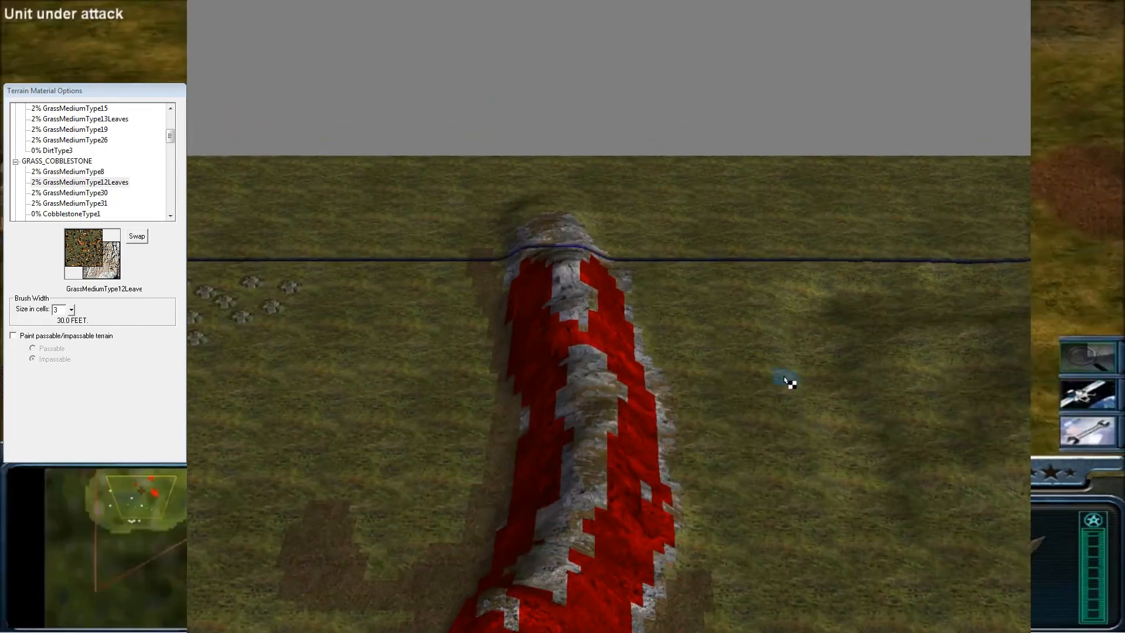
mouse_move(789, 382)
mouse_down()
mouse_move(703, 535)
mouse_move(705, 456)
mouse_move(673, 487)
mouse_move(662, 403)
mouse_move(643, 427)
mouse_move(643, 399)
mouse_move(625, 377)
mouse_move(629, 389)
mouse_up()
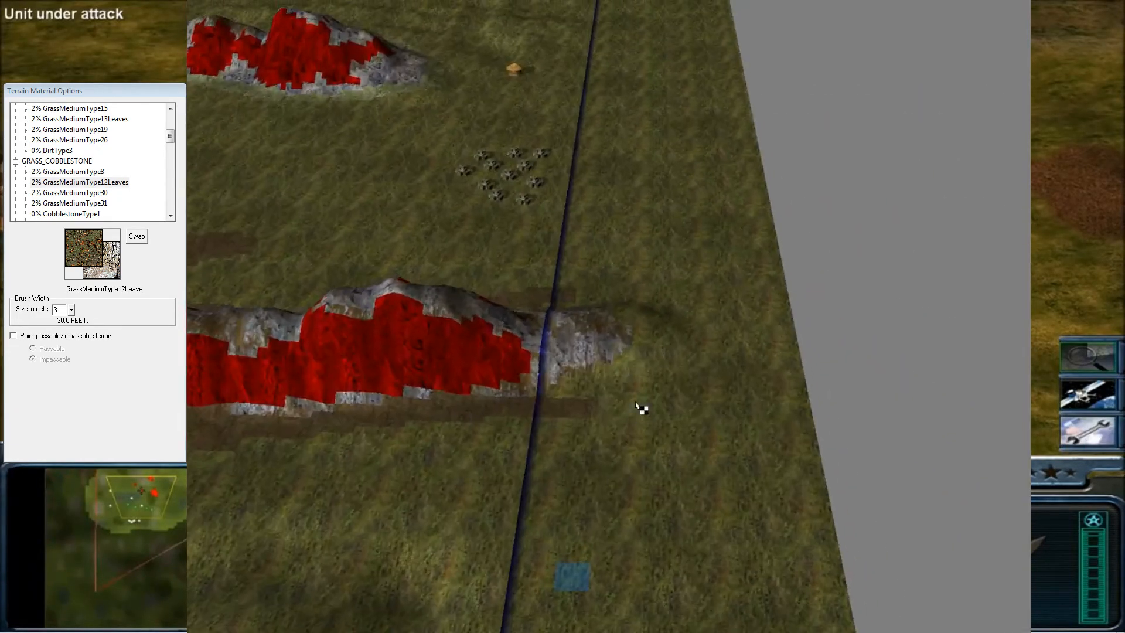
mouse_move(643, 409)
mouse_down()
mouse_move(534, 405)
mouse_move(617, 321)
mouse_move(551, 303)
mouse_up()
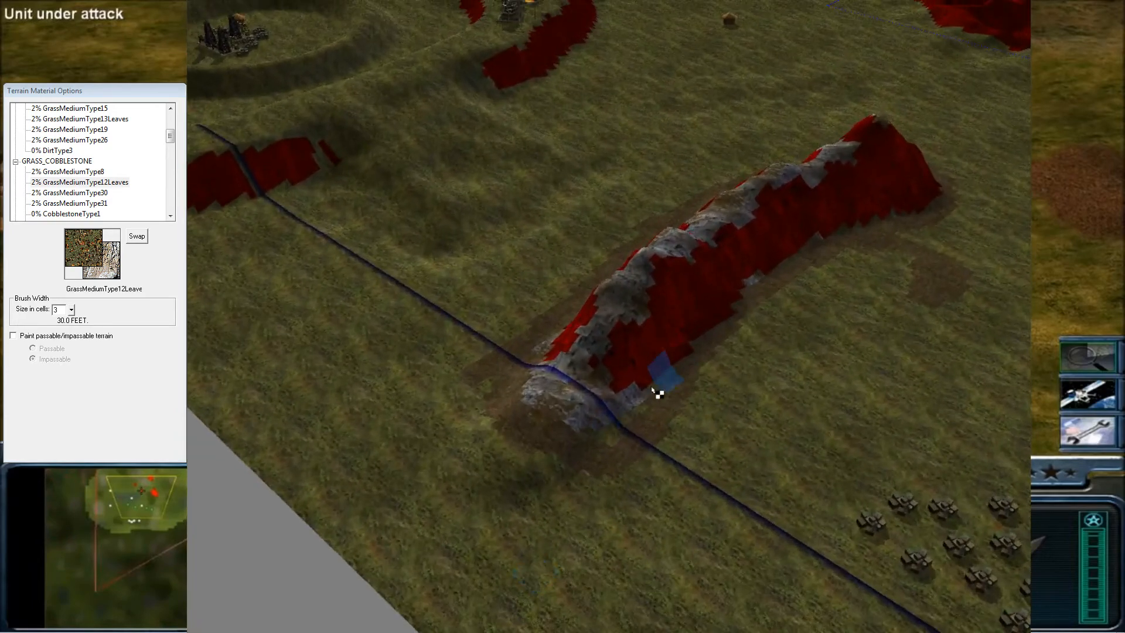
mouse_move(657, 384)
mouse_down()
mouse_move(652, 427)
mouse_move(608, 447)
mouse_up()
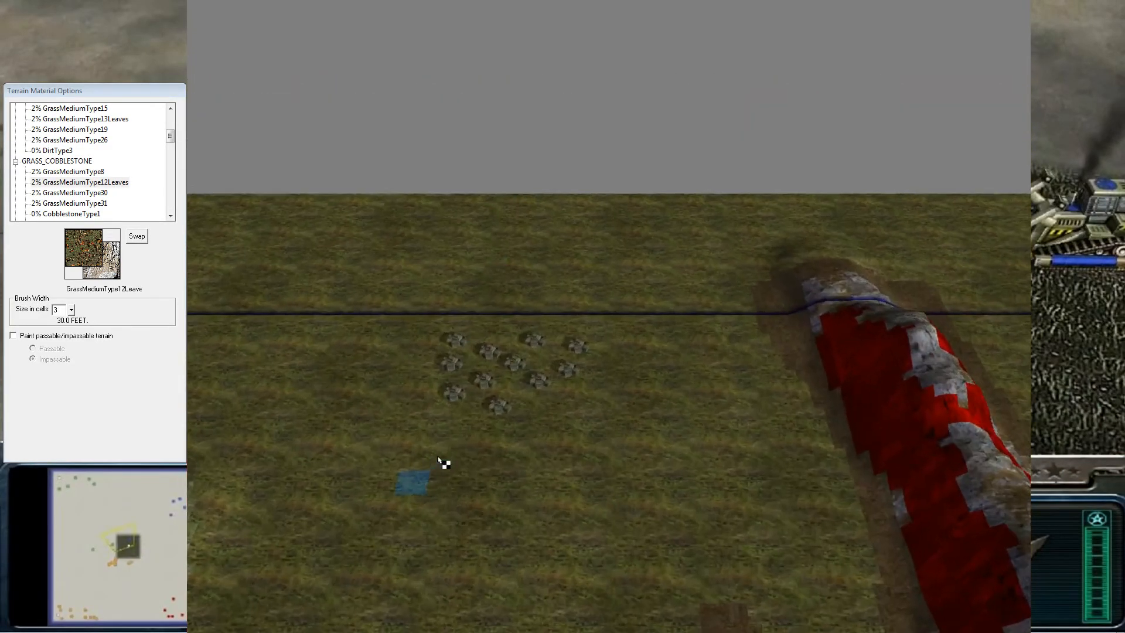
Paint GrassMediumType12Leaves ground beneath the cluster of small objects and around the square platform near the map border
mouse_move(471, 337)
mouse_down()
mouse_move(447, 342)
mouse_move(459, 402)
mouse_move(530, 384)
mouse_move(525, 353)
mouse_move(533, 389)
mouse_up()
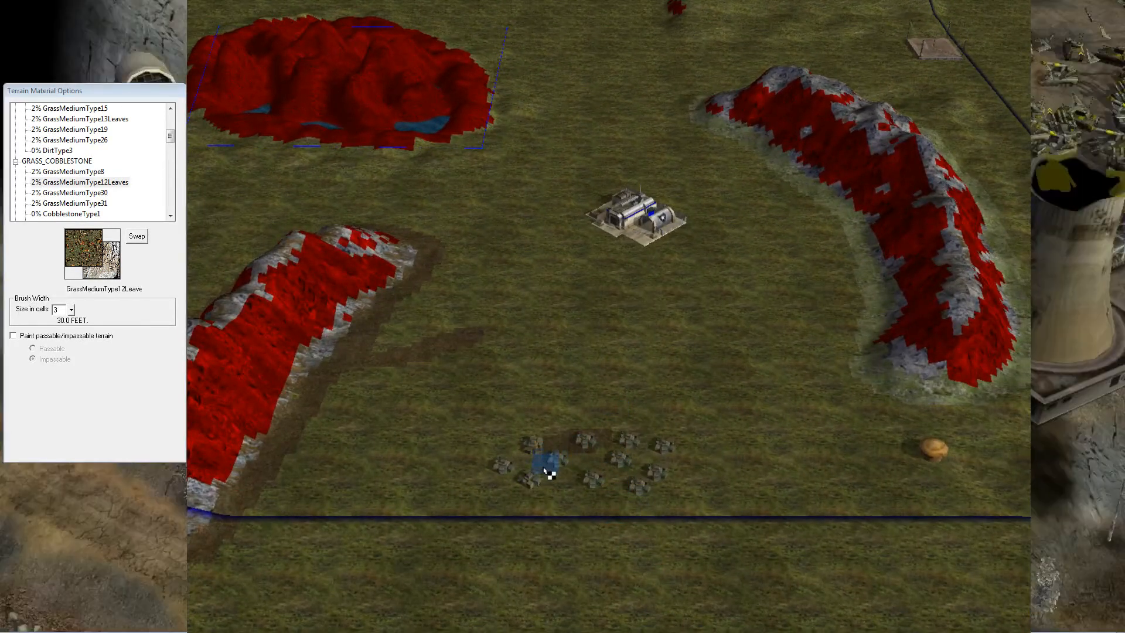
mouse_move(549, 472)
mouse_down()
mouse_move(577, 447)
mouse_move(615, 482)
mouse_move(577, 452)
mouse_up()
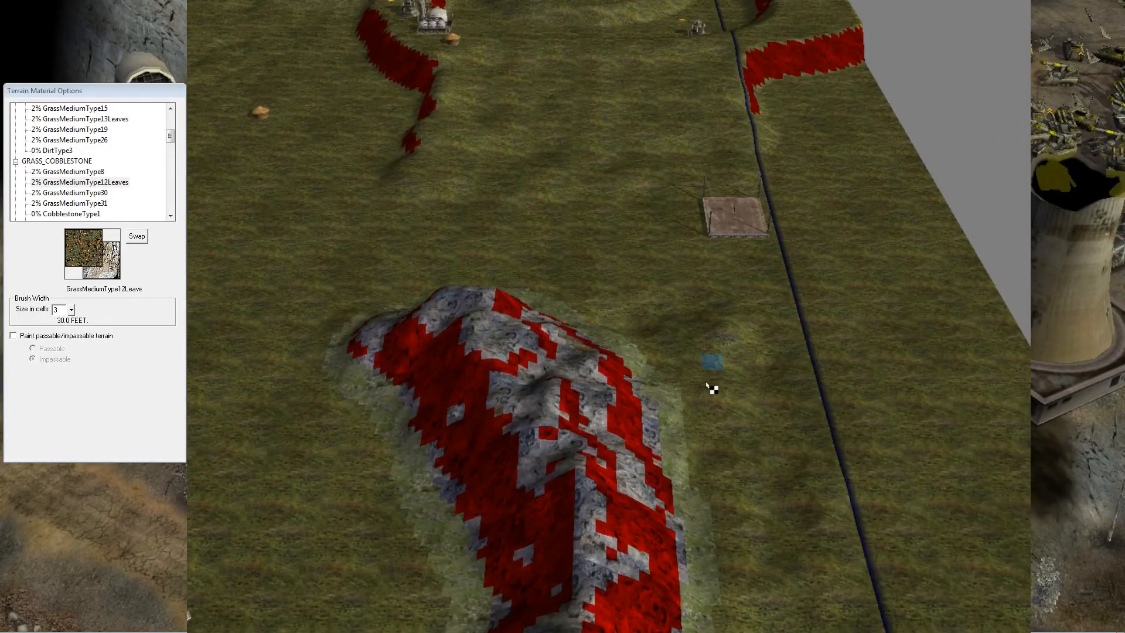
right_drag(712, 388, 648, 432)
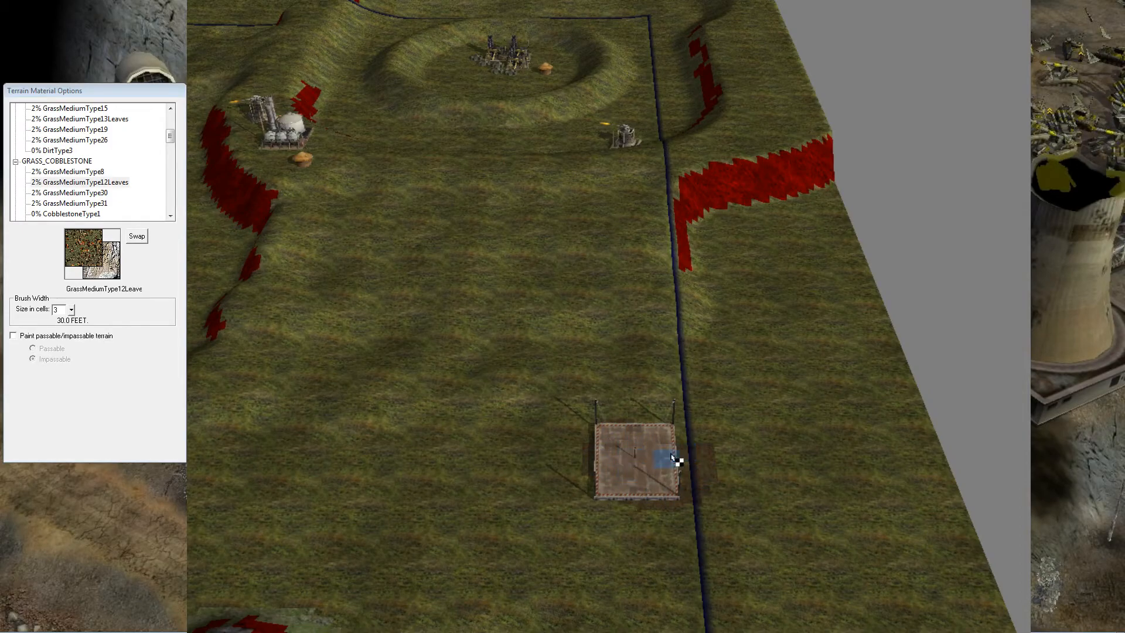
right_drag(618, 474, 408, 381)
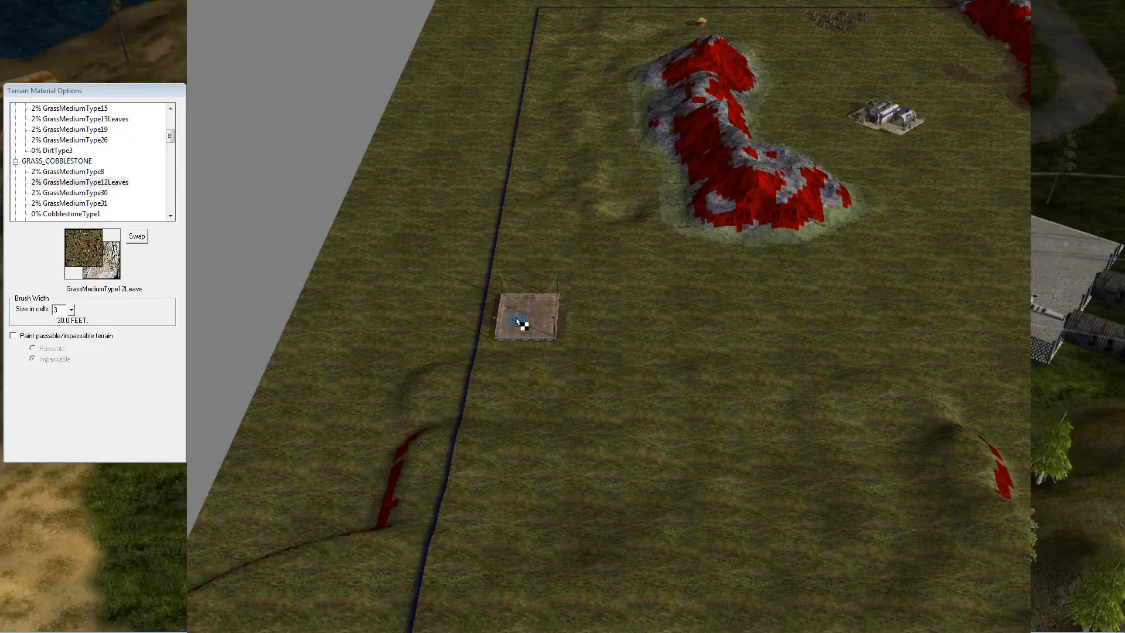
Examine the textured ridges, the central mountain with its water pools and the remaining untextured cliffs from several angles
right_drag(492, 369, 670, 445)
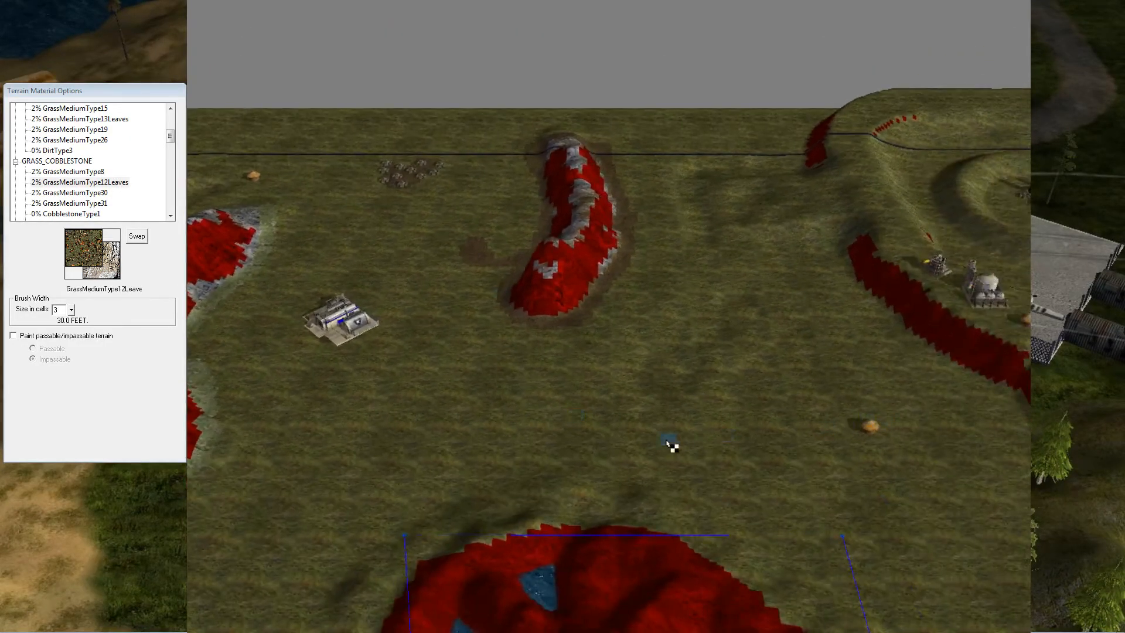
right_drag(670, 371, 878, 192)
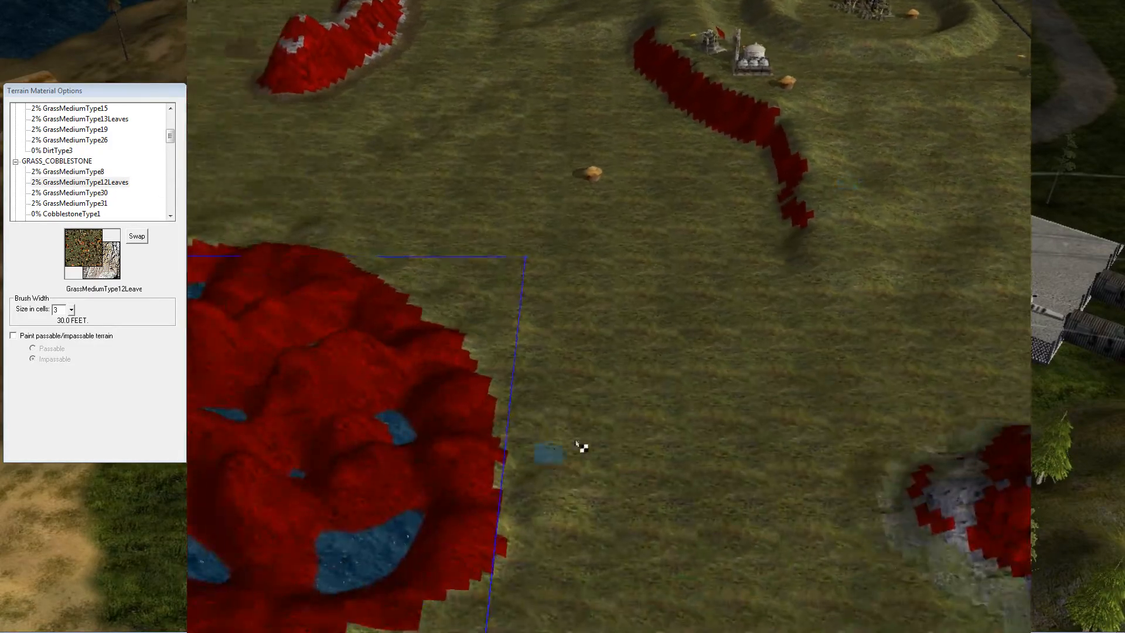
key(Escape)
right_drag(785, 270, 748, 246)
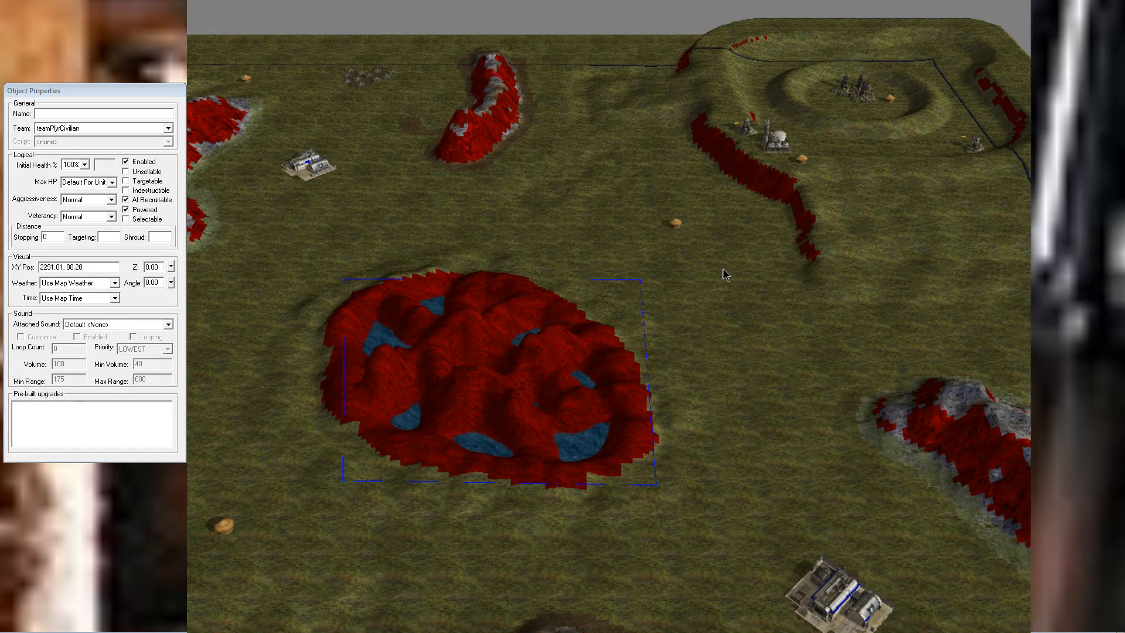
middle_drag(724, 269, 707, 406)
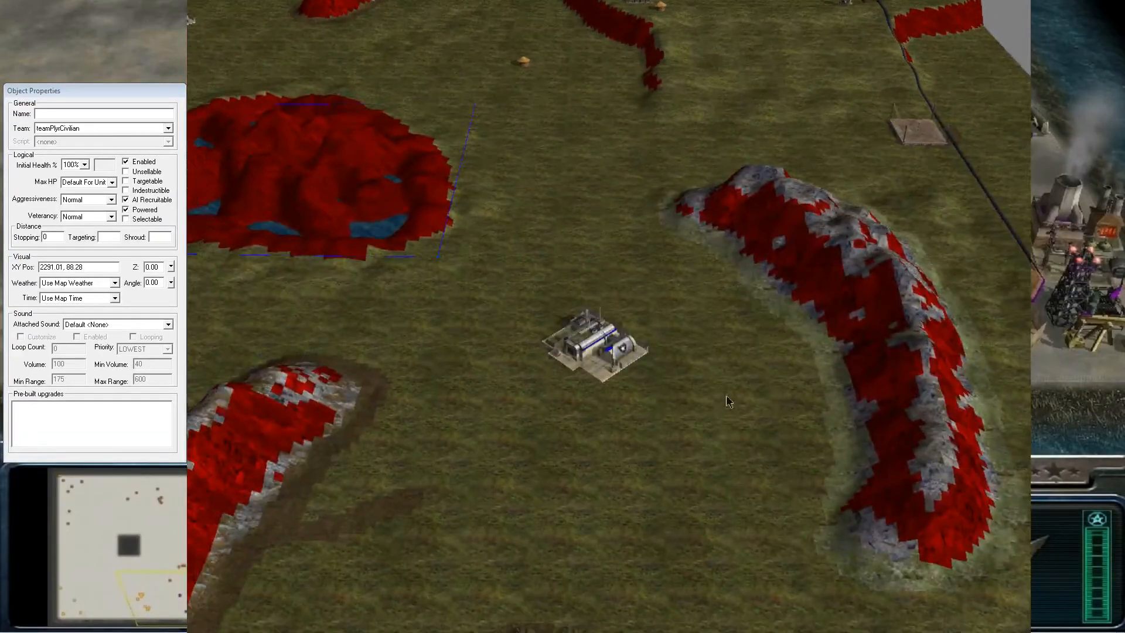
middle_drag(585, 492, 397, 136)
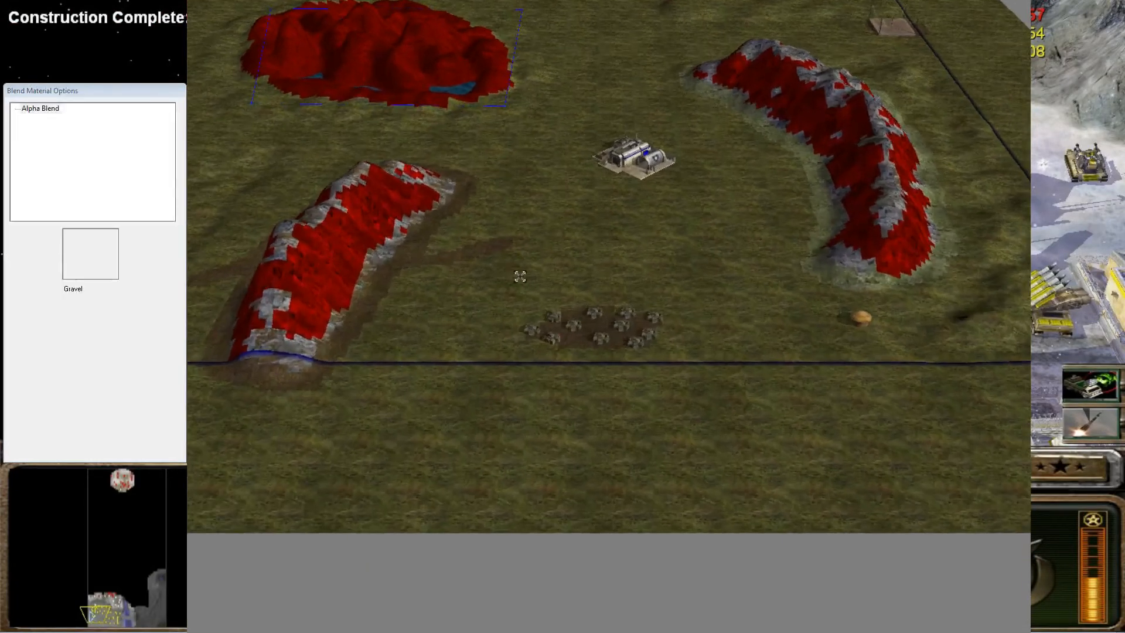
scroll(507, 274, up, 3)
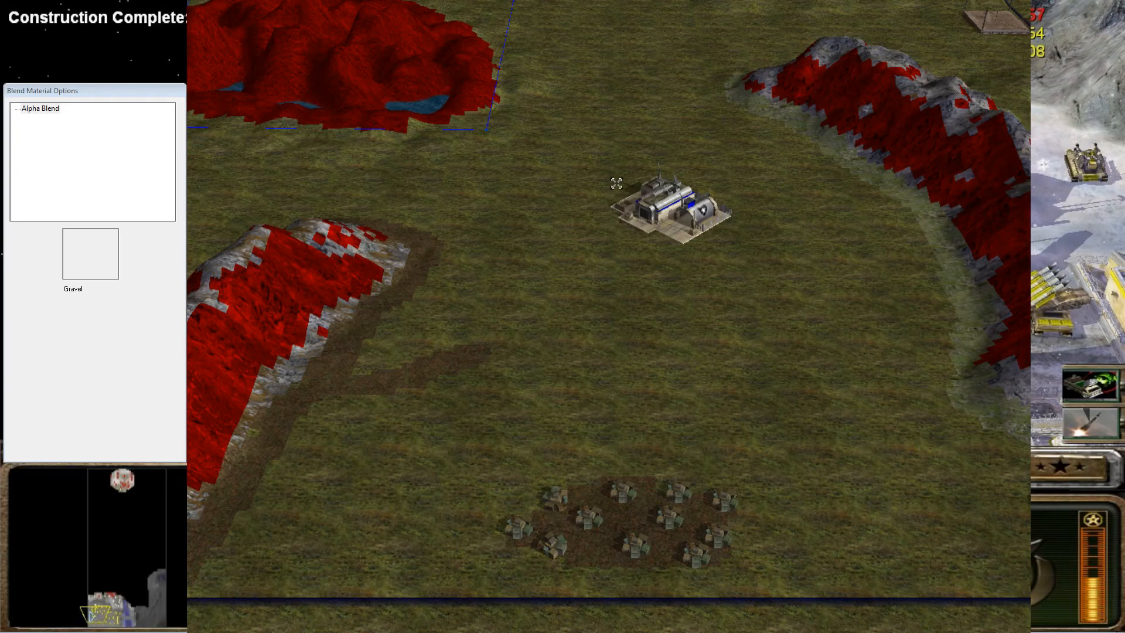
right_click(666, 255)
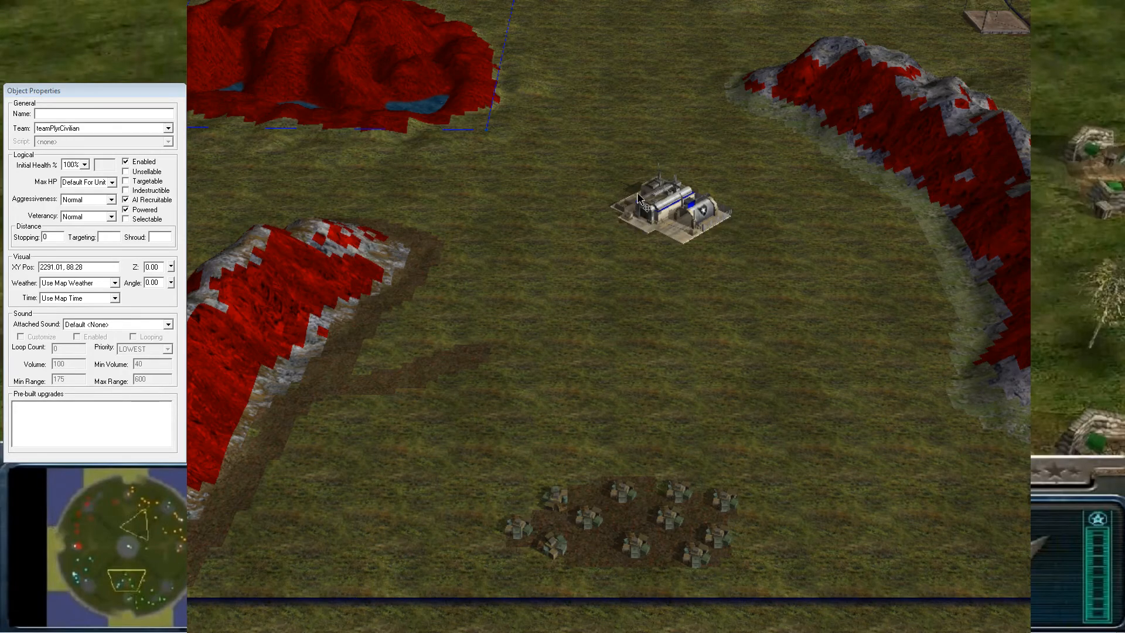
scroll(578, 209, down, 5)
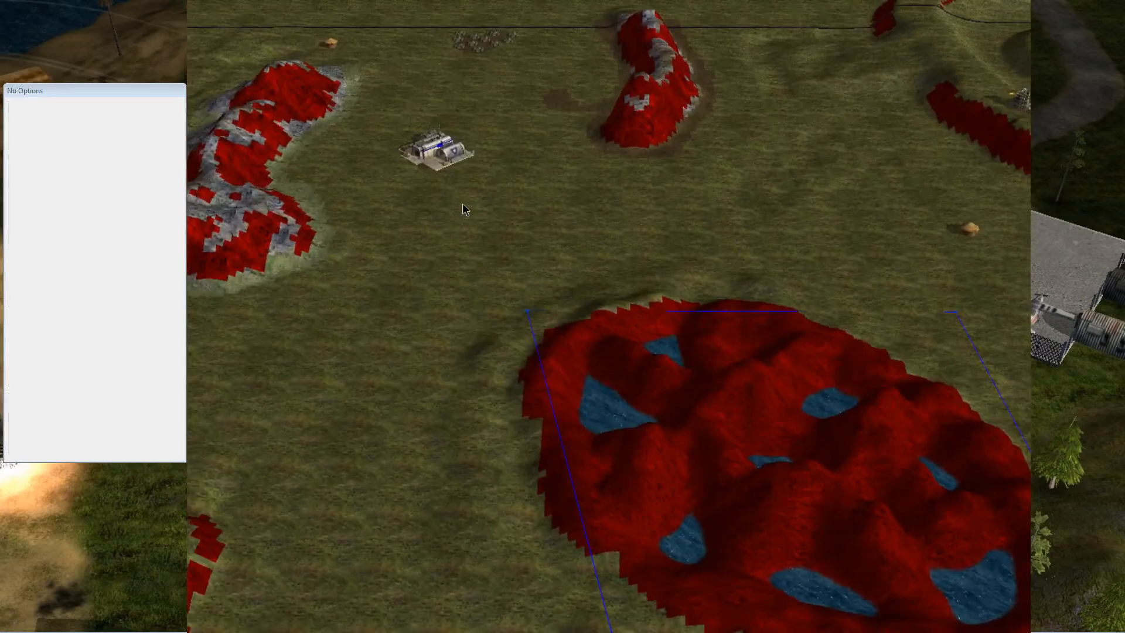
right_drag(462, 203, 653, 369)
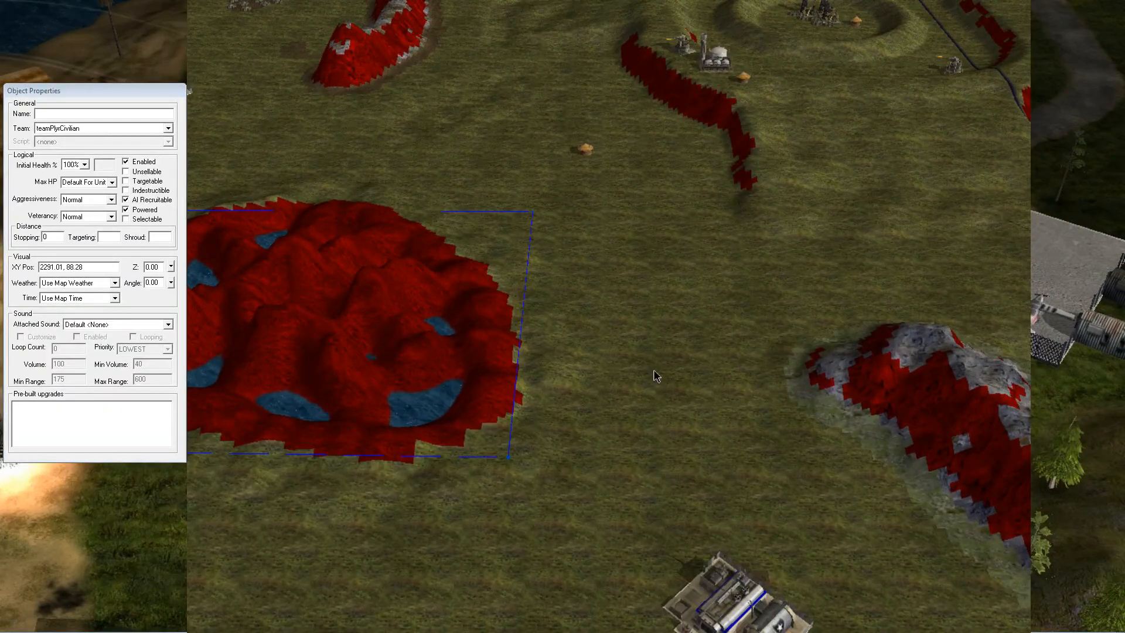